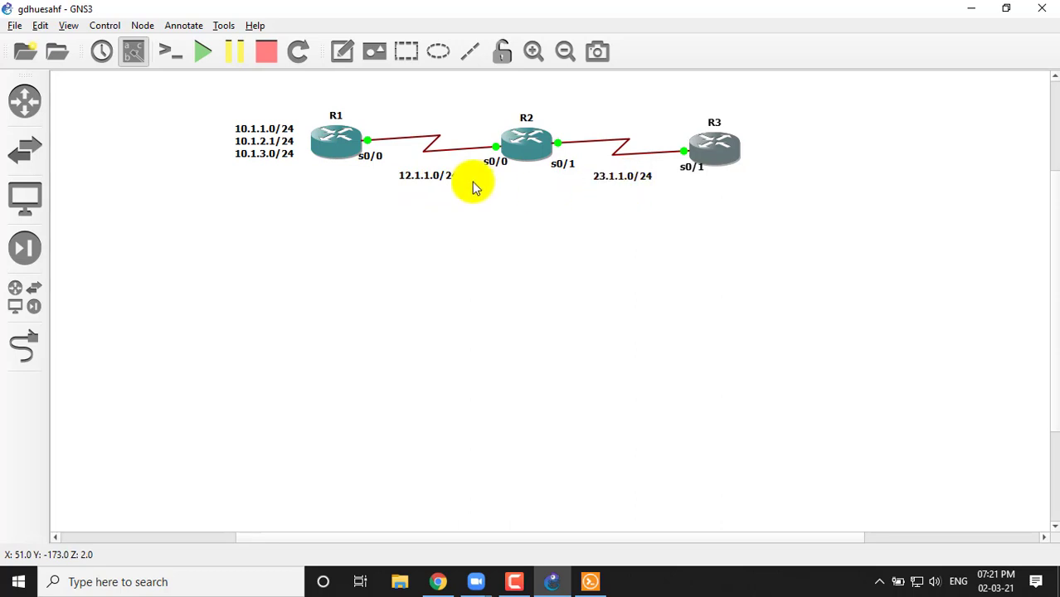
- Switch to Solar-PuTTY and bring up a fresh command prompt in router R1's console
left_click(593, 583)
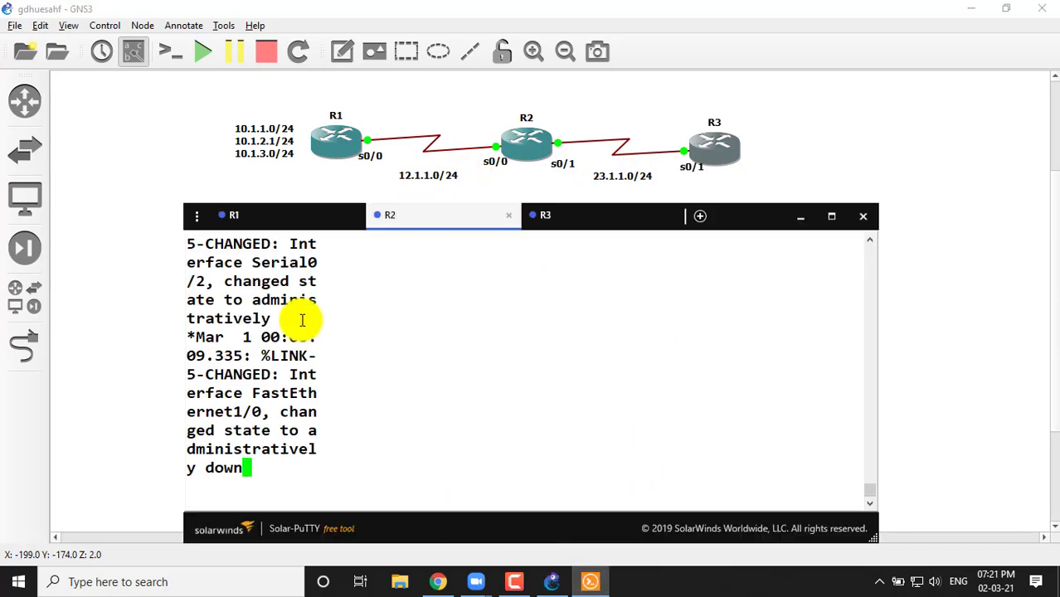
left_click(286, 219)
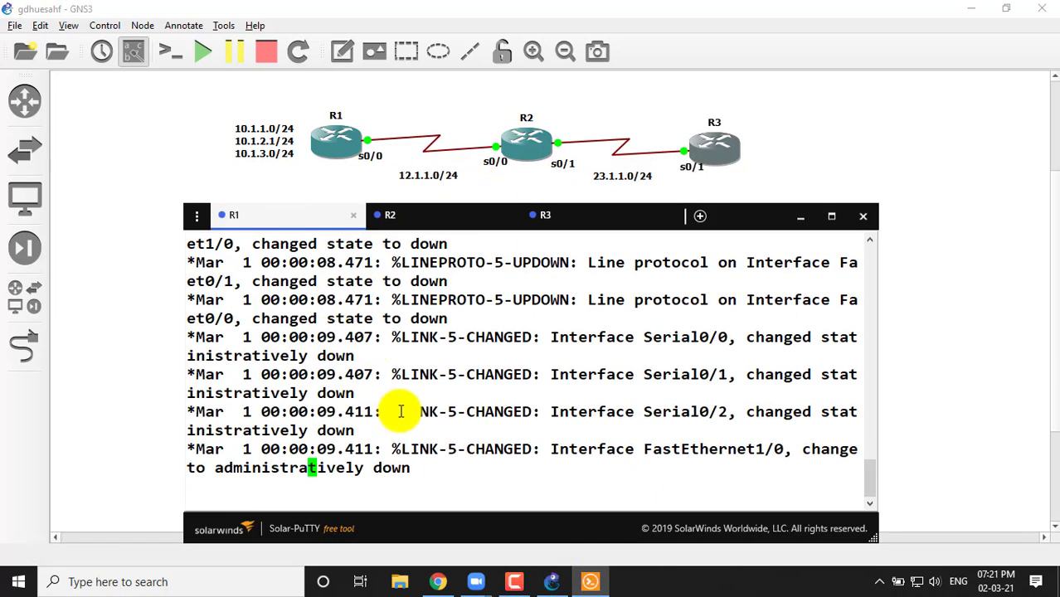
type("\\")
key("Return")
key("Return")
key("Return")
key("Return")
key("Return")
key("Return")
key("Return")
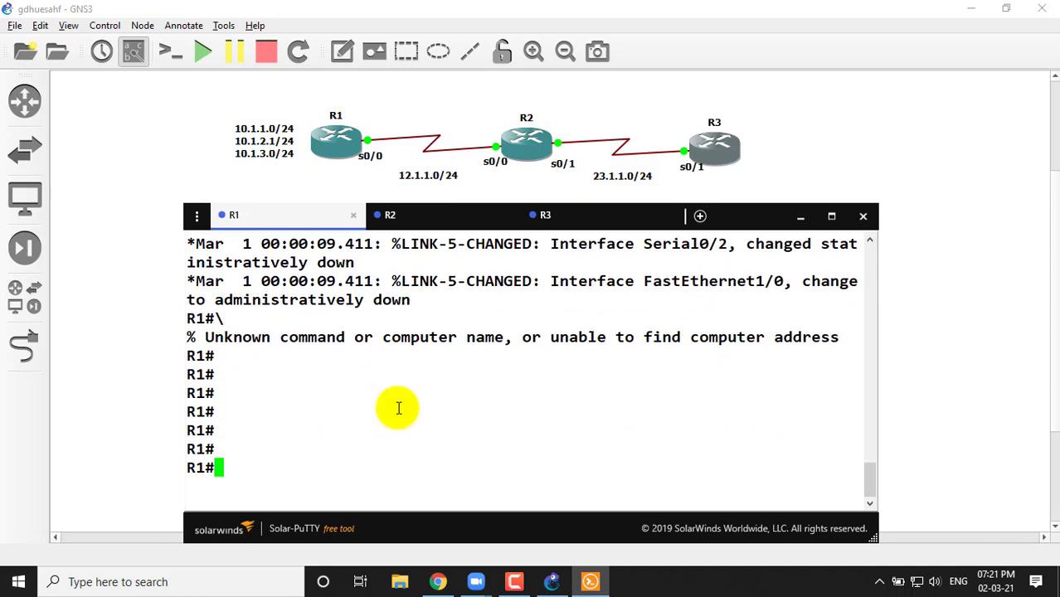
- Enter global configuration mode on R1 with configure terminal
type("conf")
key("Tab")
type("t")
key("Tab")
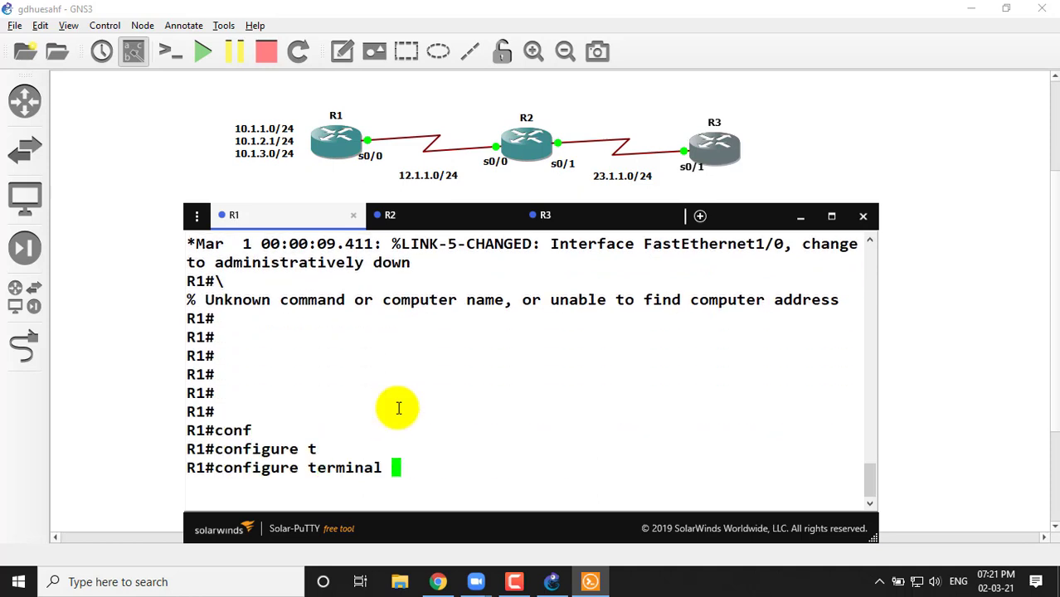
key("Return")
key("Return")
key("Return")
- Enter interface configuration for serial 0/0 on R1
type("int se")
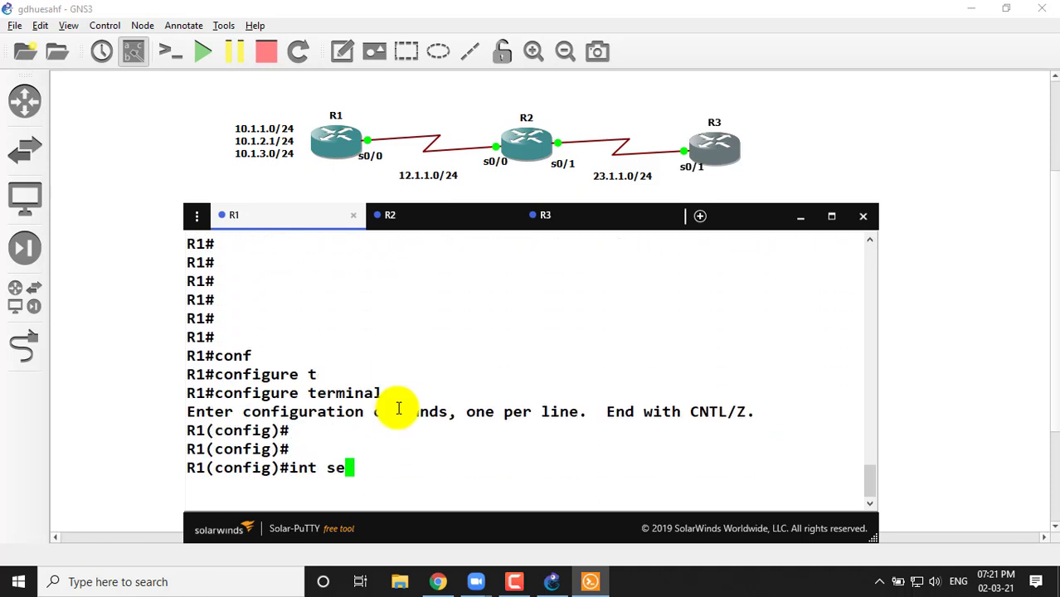
key("Tab")
type("08/0")
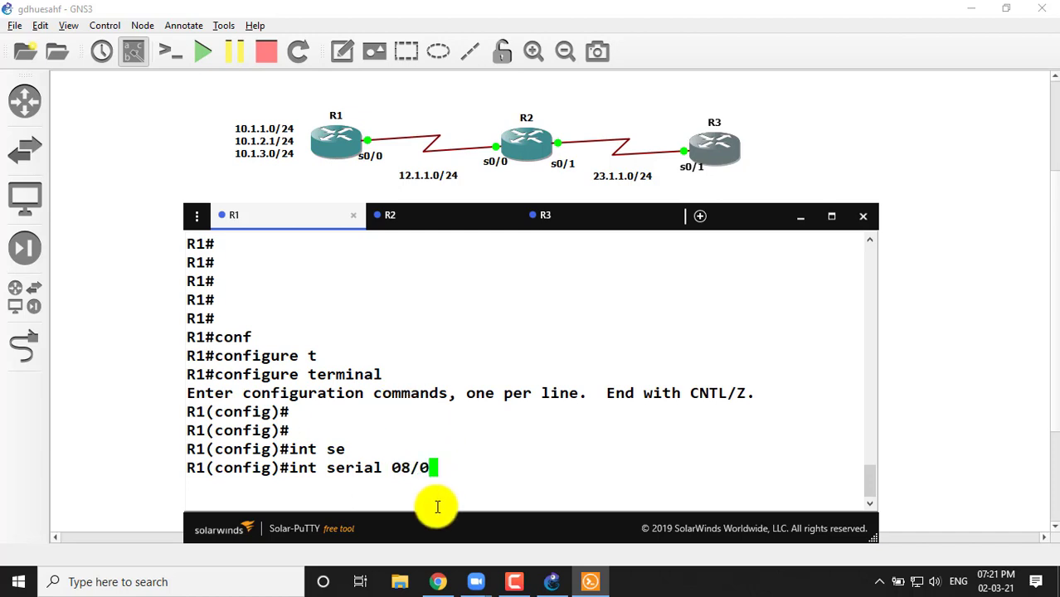
key("Return")
key("Return")
key("Up")
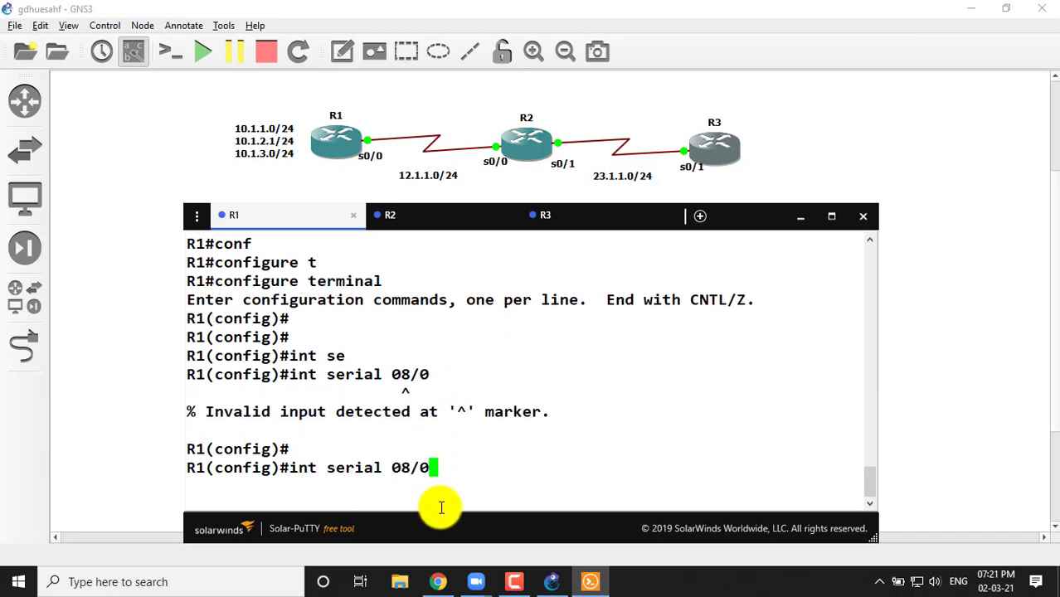
key("BackSpace")
key("BackSpace")
type("0/0")
key("Return")
key("Return")
key("Return")
- Assign IP address 12.1.1.1 with mask 255.255.255.0 to R1's serial 0/0 interface
type("ip add")
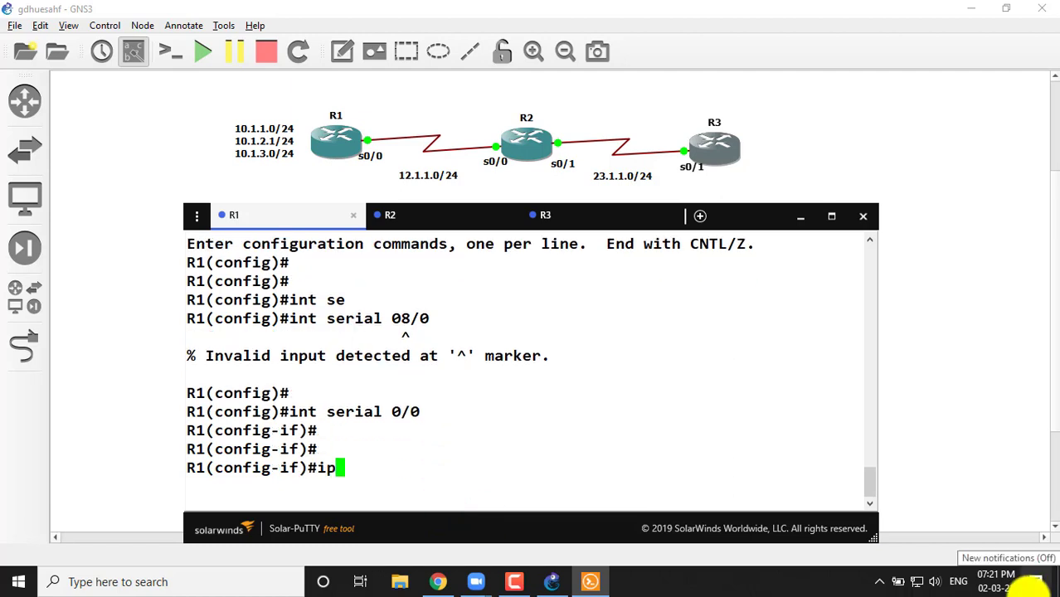
key("Tab")
type("12")
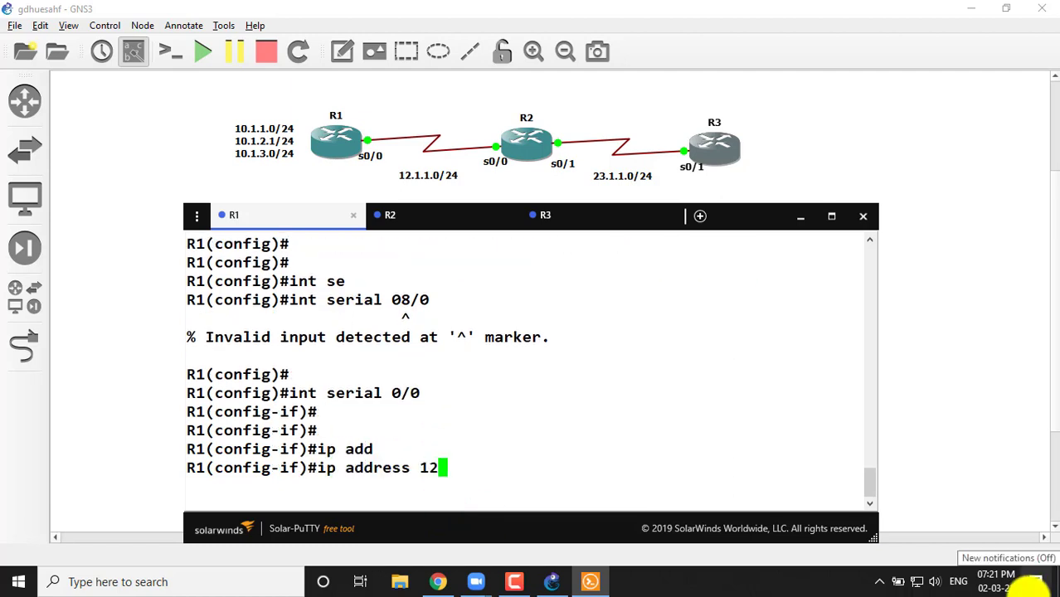
type(".1.1.1 255[~.25[~5[~.")
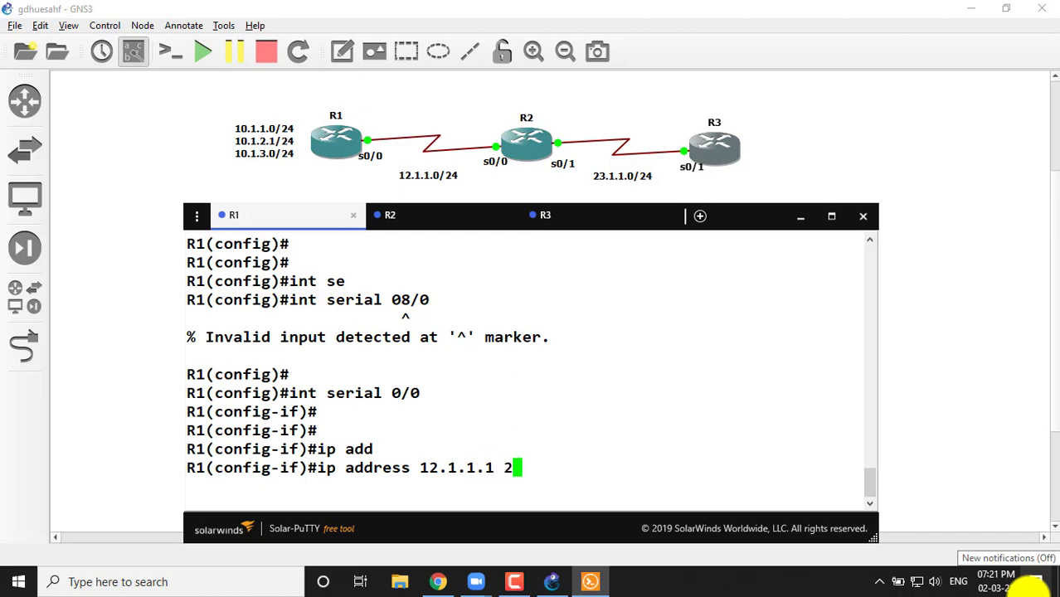
key("BackSpace")
key("BackSpace")
key("BackSpace")
key("BackSpace")
key("BackSpace")
key("BackSpace")
key("BackSpace")
key("BackSpace")
key("BackSpace")
key("BackSpace")
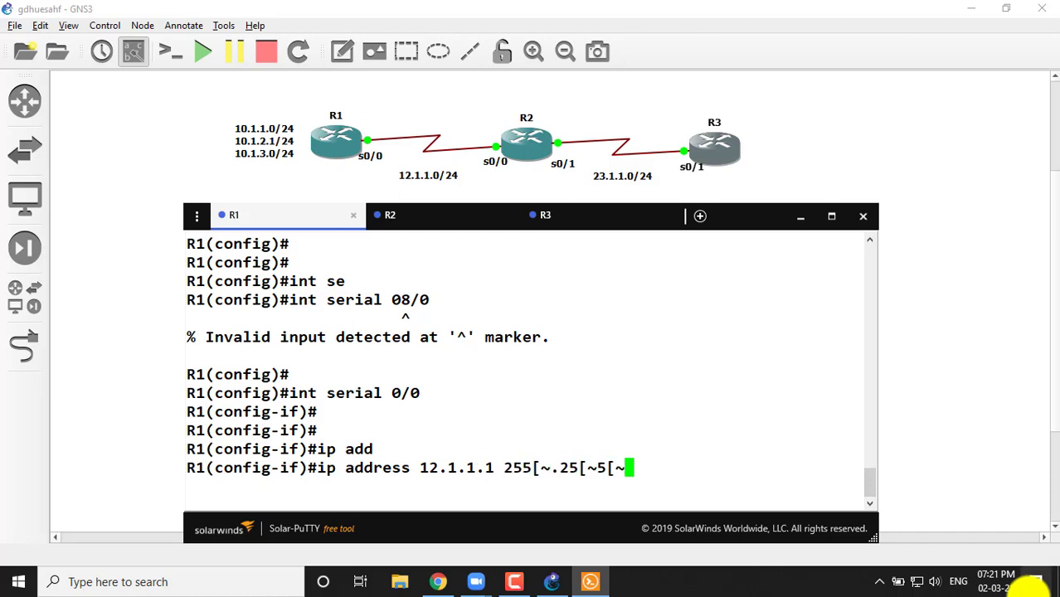
key("BackSpace")
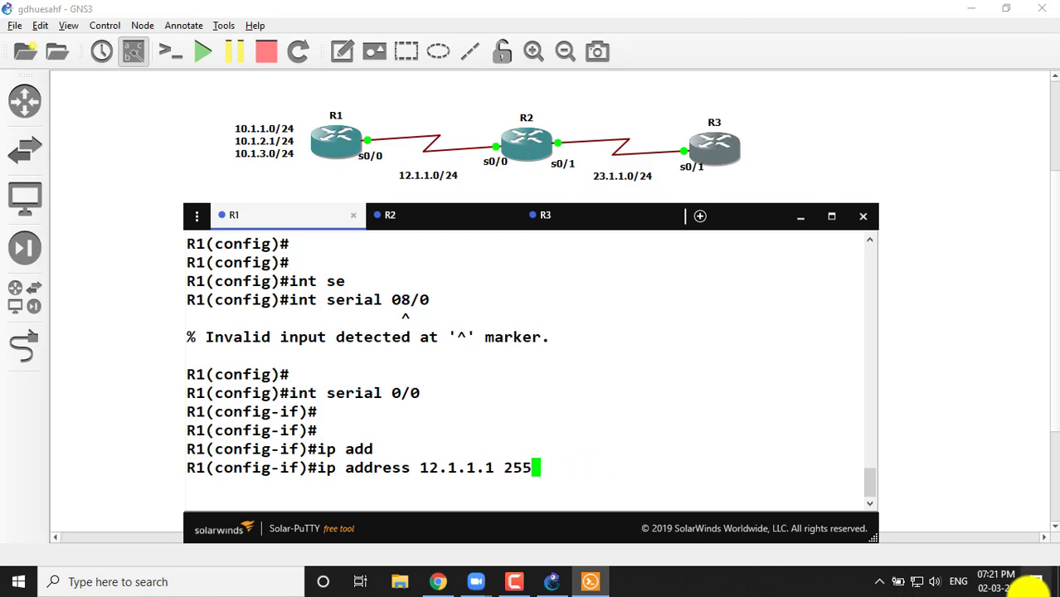
type("[~[~[[[~")
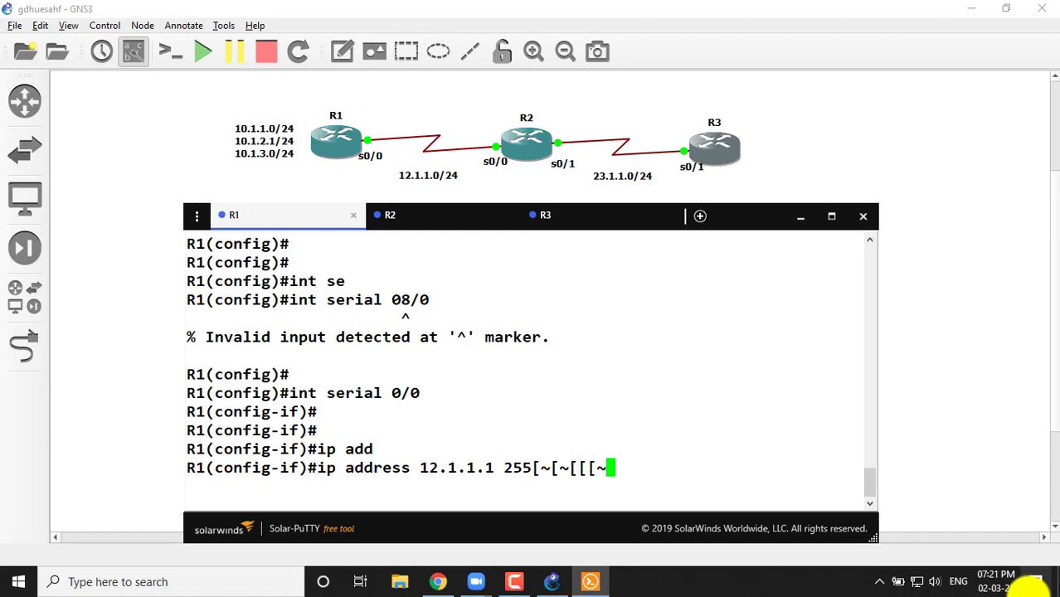
type("[~")
key("BackSpace")
key("BackSpace")
key("BackSpace")
key("BackSpace")
key("BackSpace")
key("BackSpace")
key("BackSpace")
key("BackSpace")
key("BackSpace")
key("BackSpace")
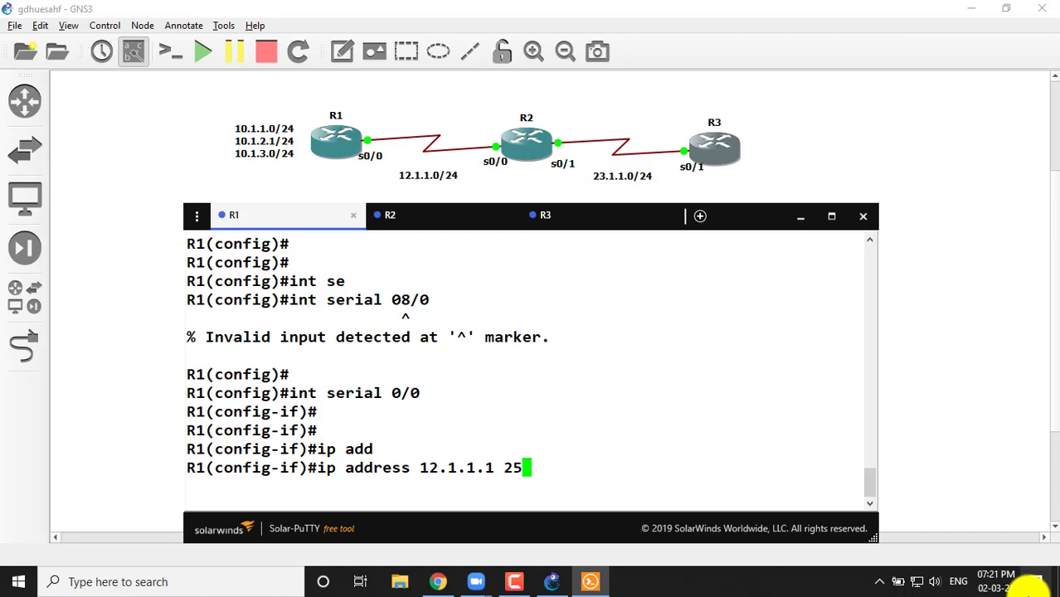
type(".")
type("255.255")
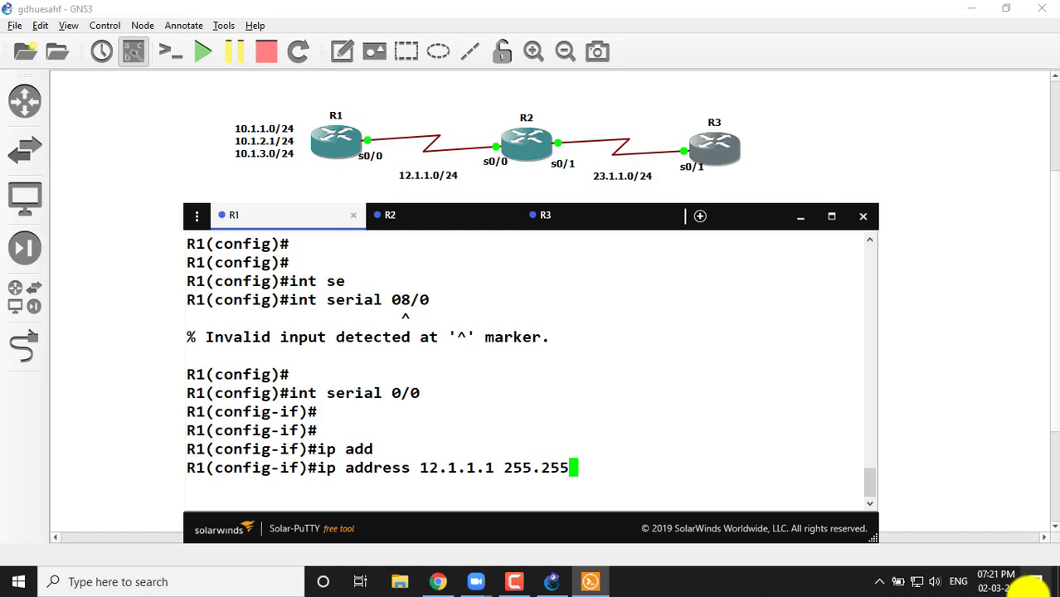
type(".0")
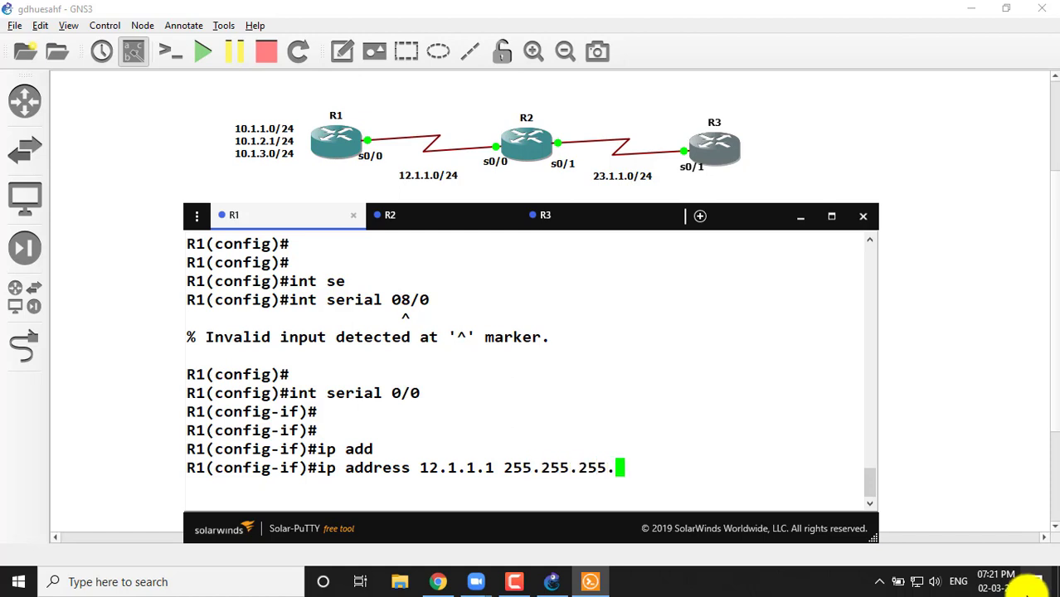
key("Return")
- Enable R1's serial 0/0 interface with no shutdown
type("no shu")
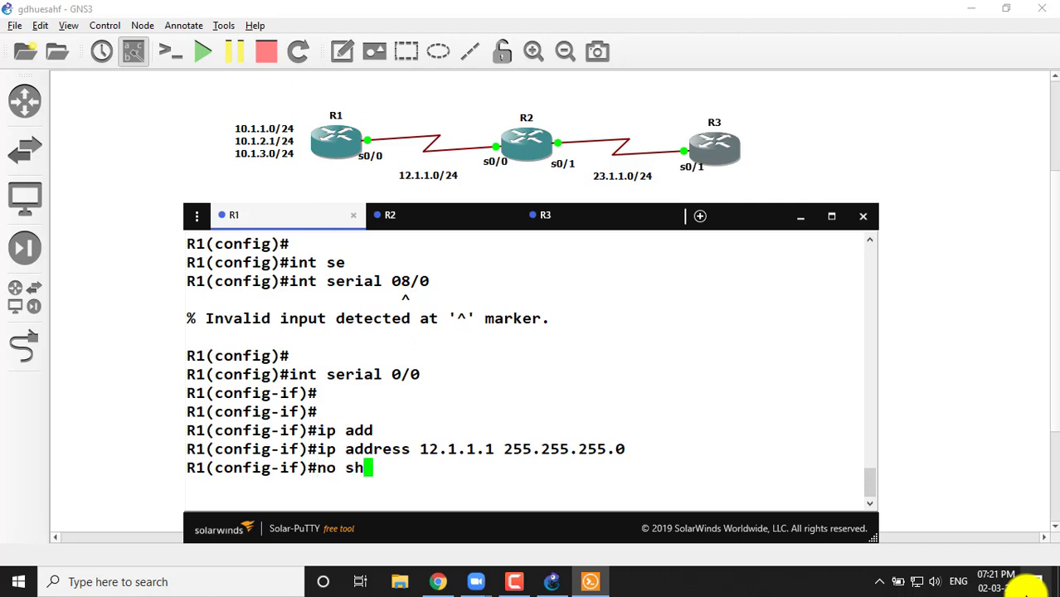
key("Tab")
key("Return")
key("Return")
key("Return")
- Create loopback interface 1 on R1 with the command int loo1
type("int llo")
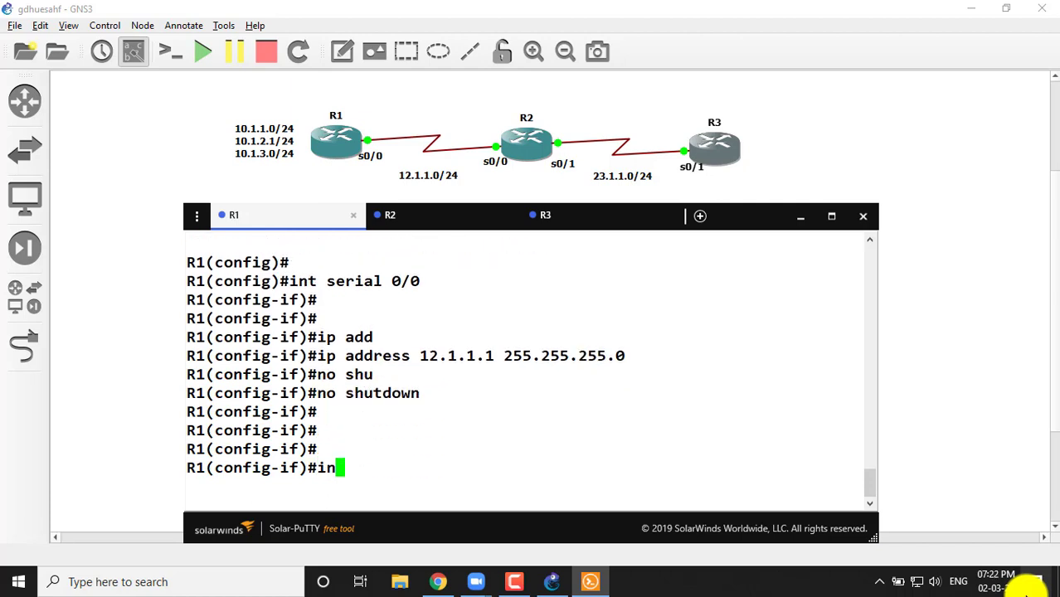
key("Tab")
key("BackSpace")
key("BackSpace")
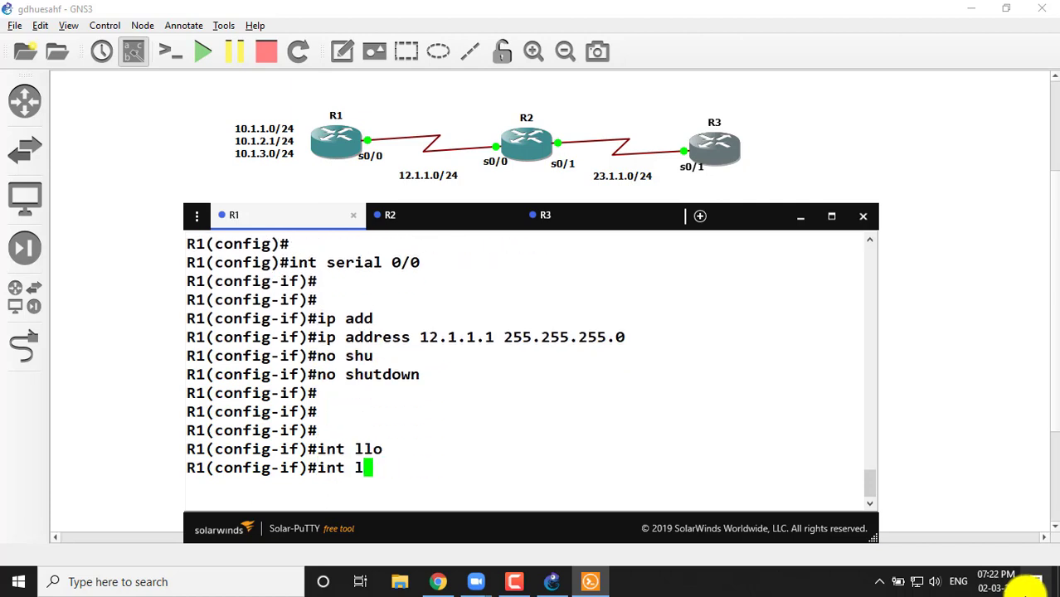
type("oo")
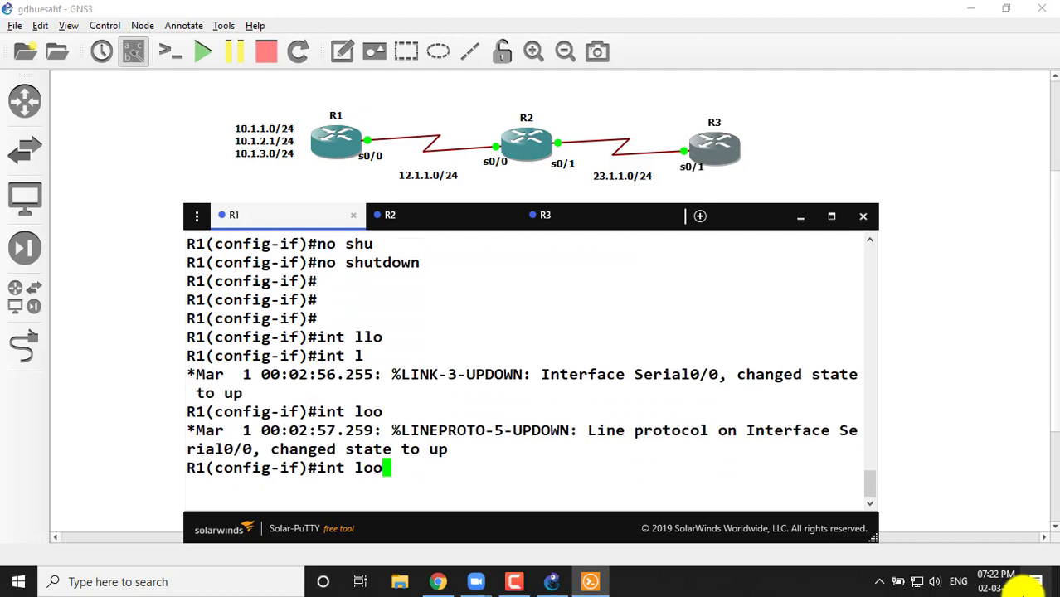
type("1")
key("Return")
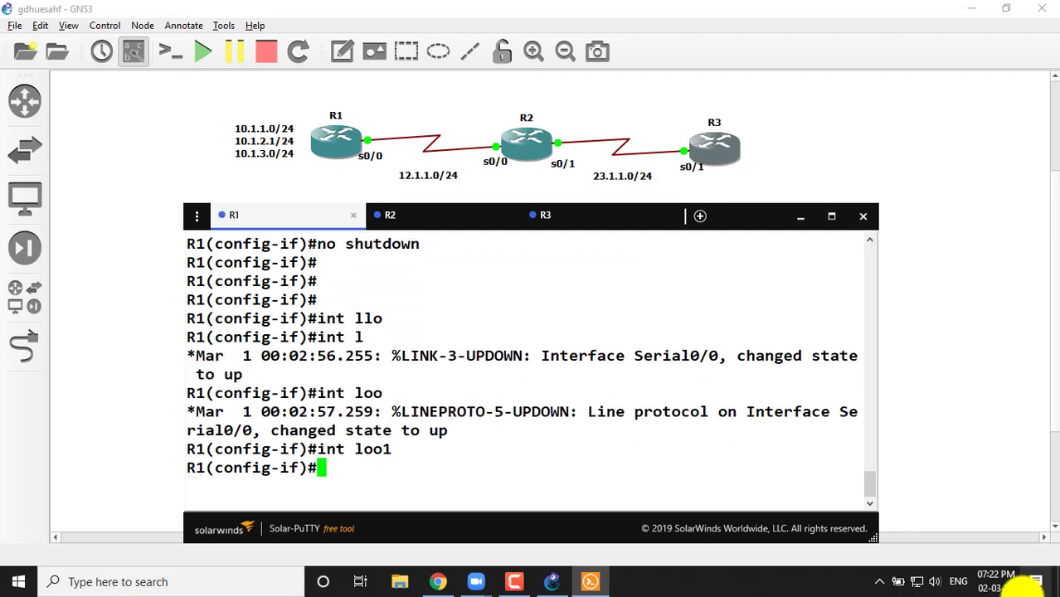
- Assign IP address 10.1.1.1 with mask 255.255.255.0 to R1's loopback 1
type("ip add")
key("Tab")
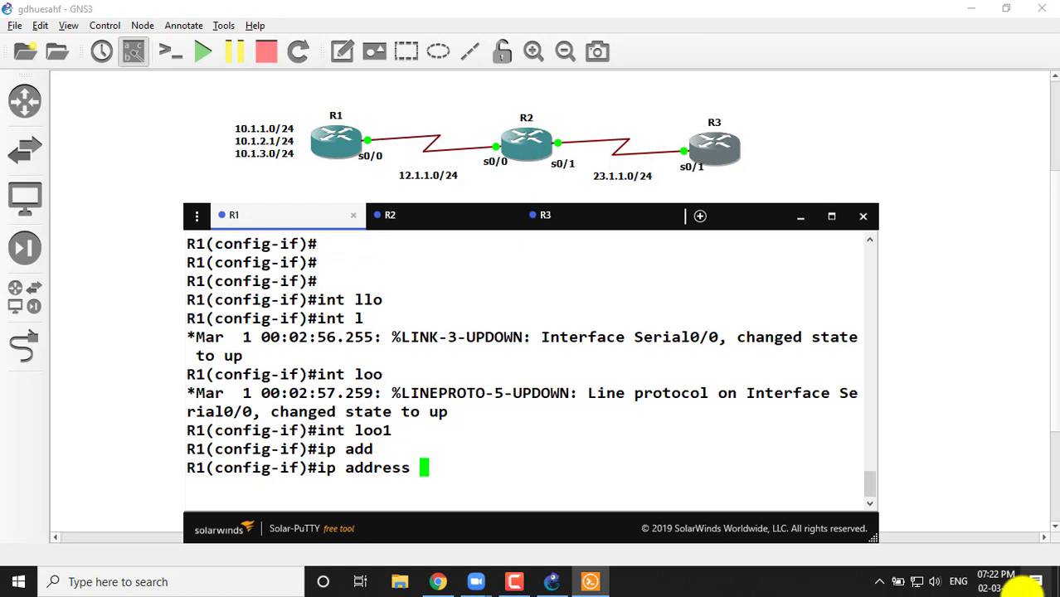
type("10.1.")
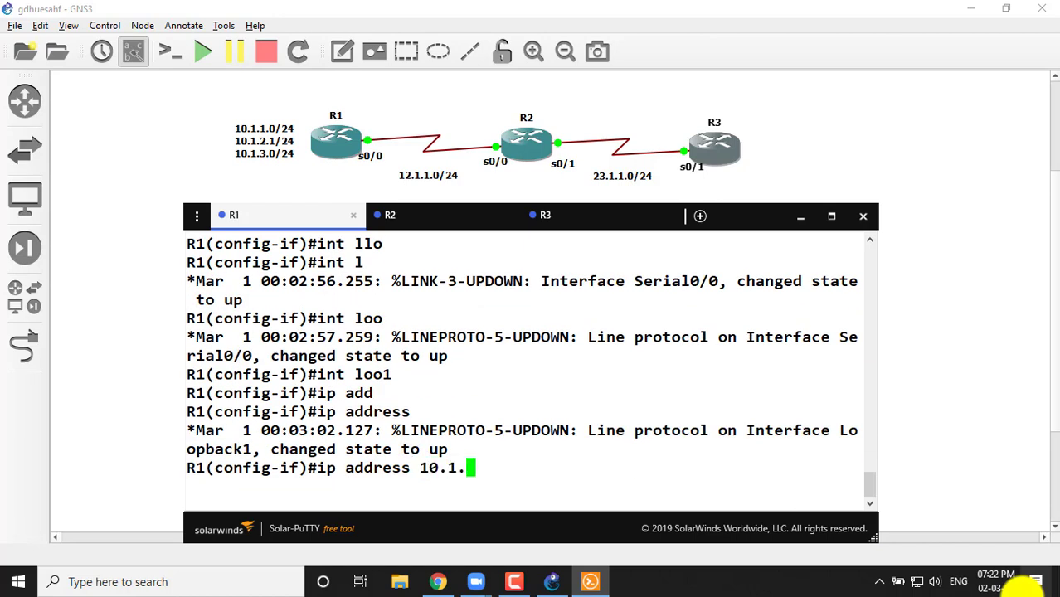
type("1.1 255")
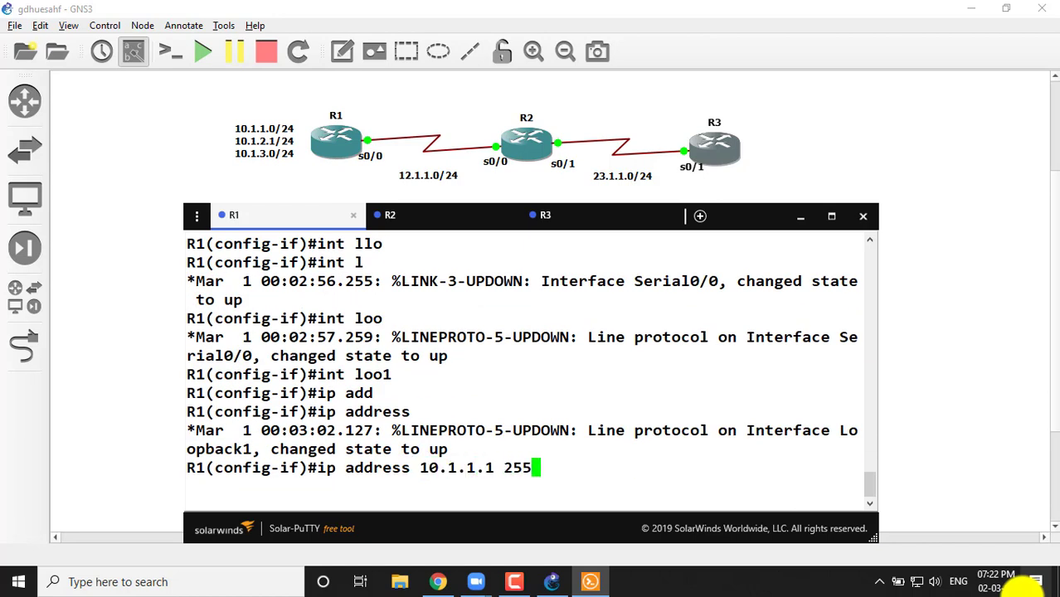
type(".255.255.0")
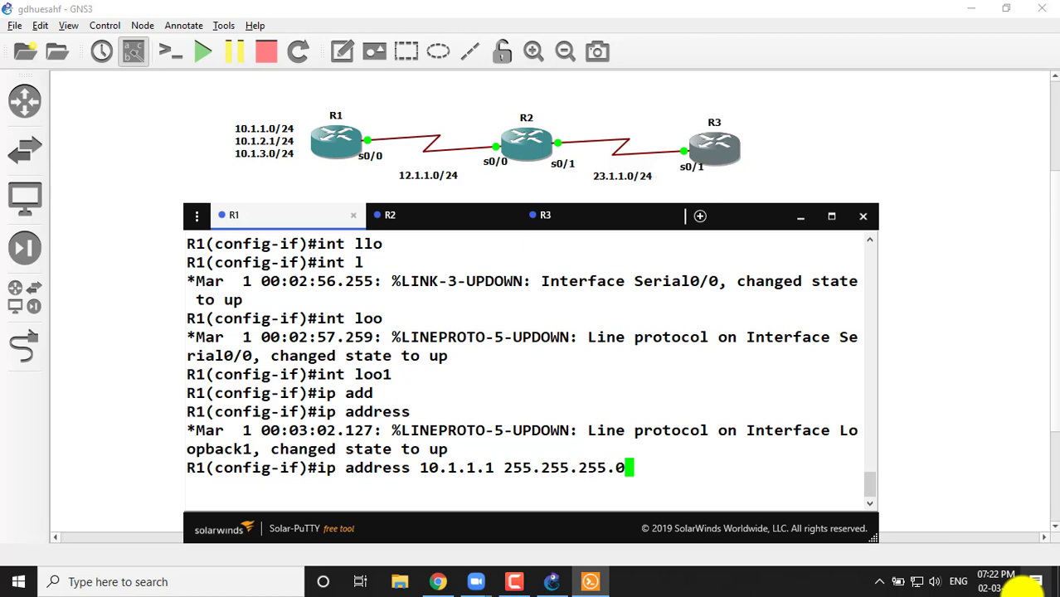
key("Return")
- Create loopback interface 2 on R1 by reusing the earlier loopback command as int loo2
key("Up")
key("Up")
key("Up")
key("Up")
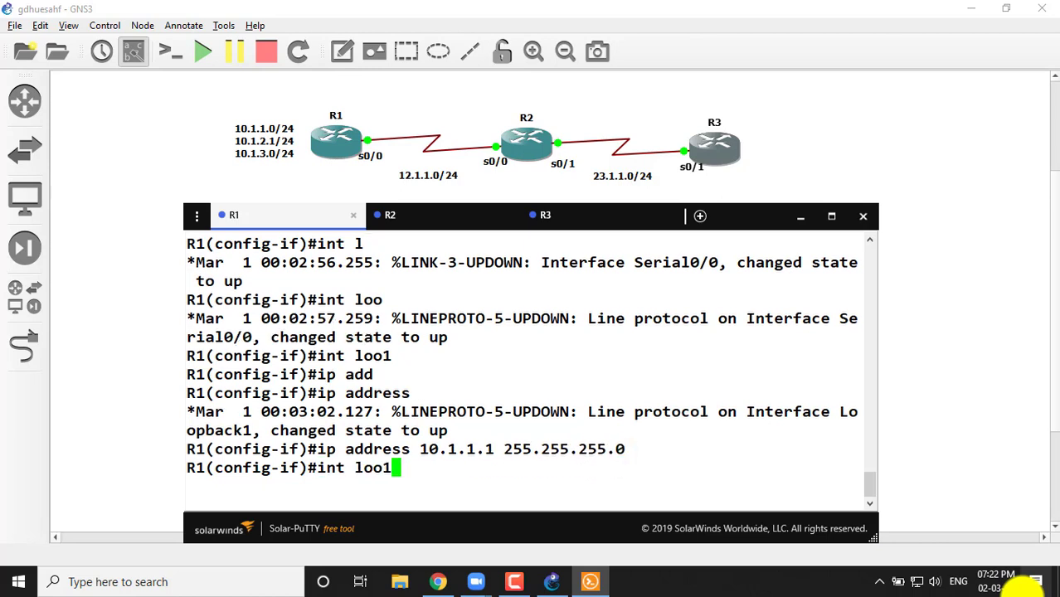
key("BackSpace")
type("2")
key("Return")
- Assign IP address 10.1.2.1 with mask 255.255.255.0 to R1's loopback 2, reusing the previous address command
key("Up")
key("Up")
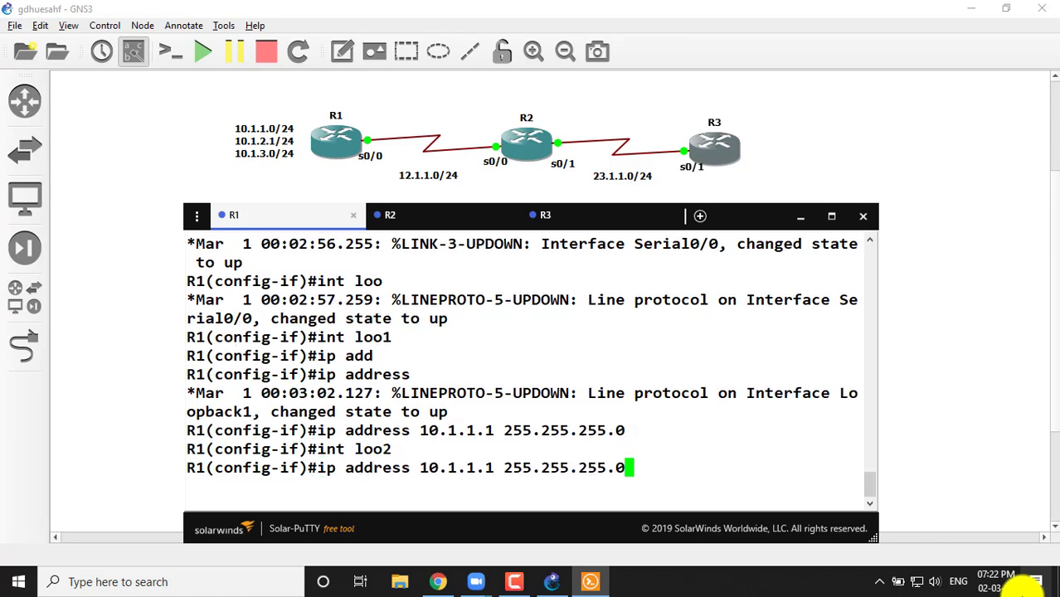
key("Left")
key("Left")
key("Left")
key("Left")
key("Left")
key("Left")
key("Left")
key("Left")
key("Left")
key("Left")
key("Left")
key("Left")
key("Left")
key("Left")
key("Left")
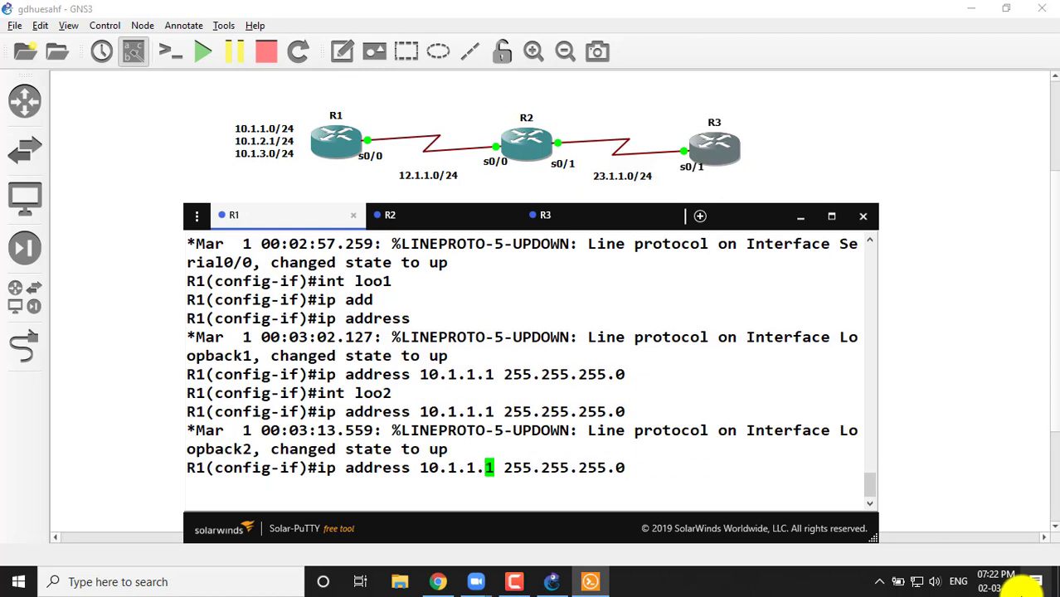
key("BackSpace")
type("2")
key("Return")
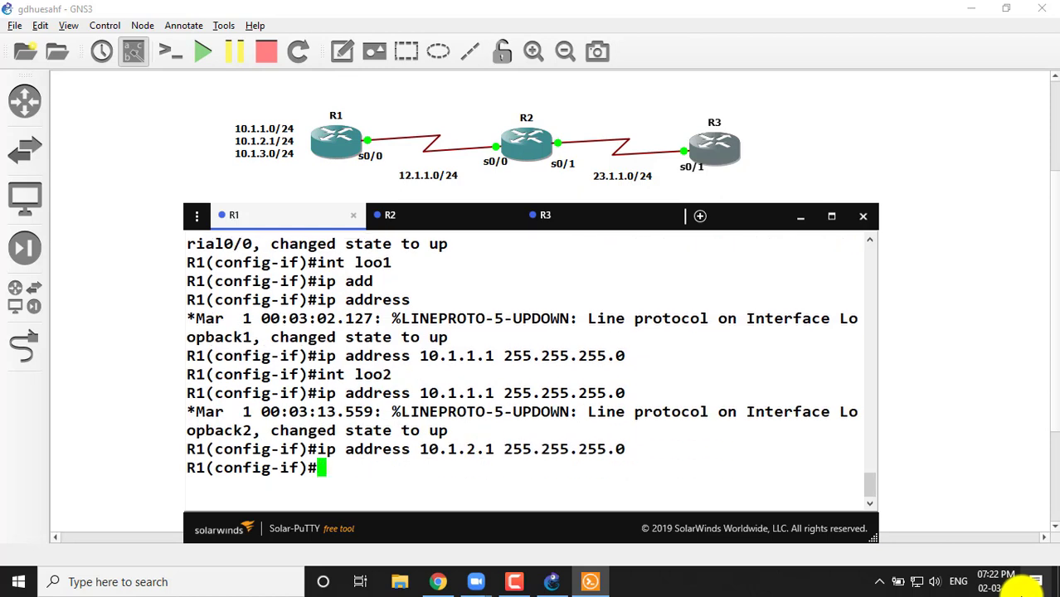
- Create loopback interface 3 on R1 by reusing the earlier loopback command as int loo3
key("Up")
key("Up")
key("Up")
key("BackSpace")
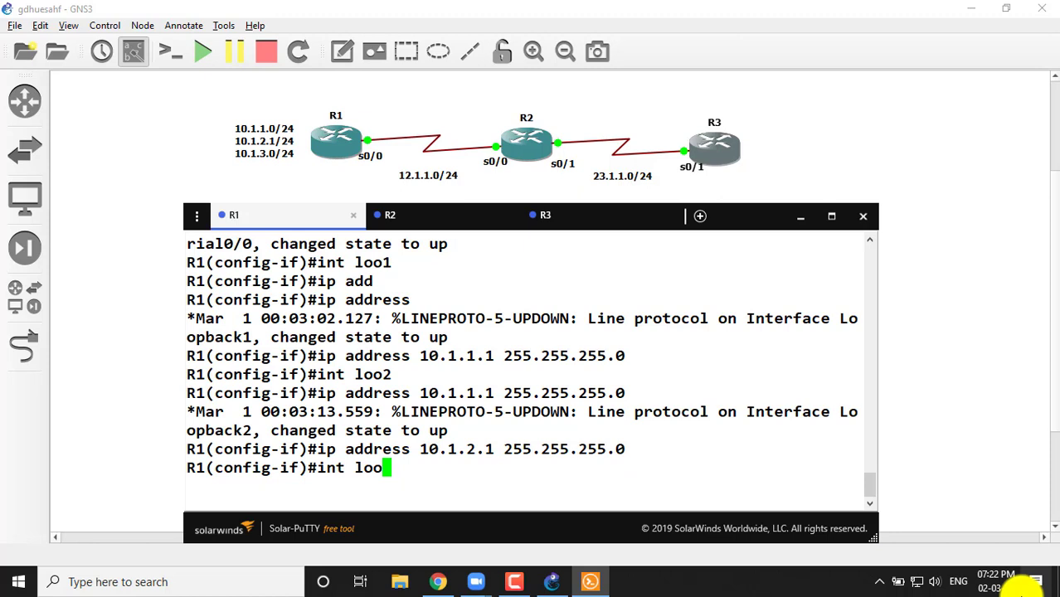
type("3")
key("Return")
- Assign IP address 10.1.3.1 with mask 255.255.255.0 to R1's loopback 3, reusing the previous address command
type("ip address 10.1.2.1 255.255.255.0")
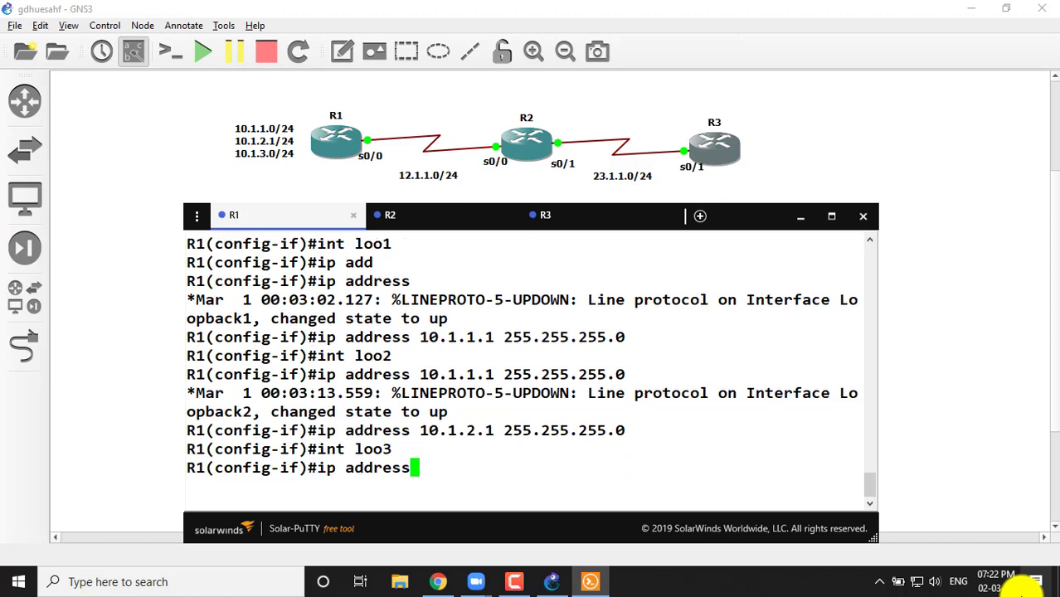
key("Left")
key("Left")
key("Left")
key("Left")
key("Left")
key("Left")
key("Left")
key("Left")
key("Left")
key("Left")
key("Left")
key("Left")
key("Left")
key("Left")
key("Left")
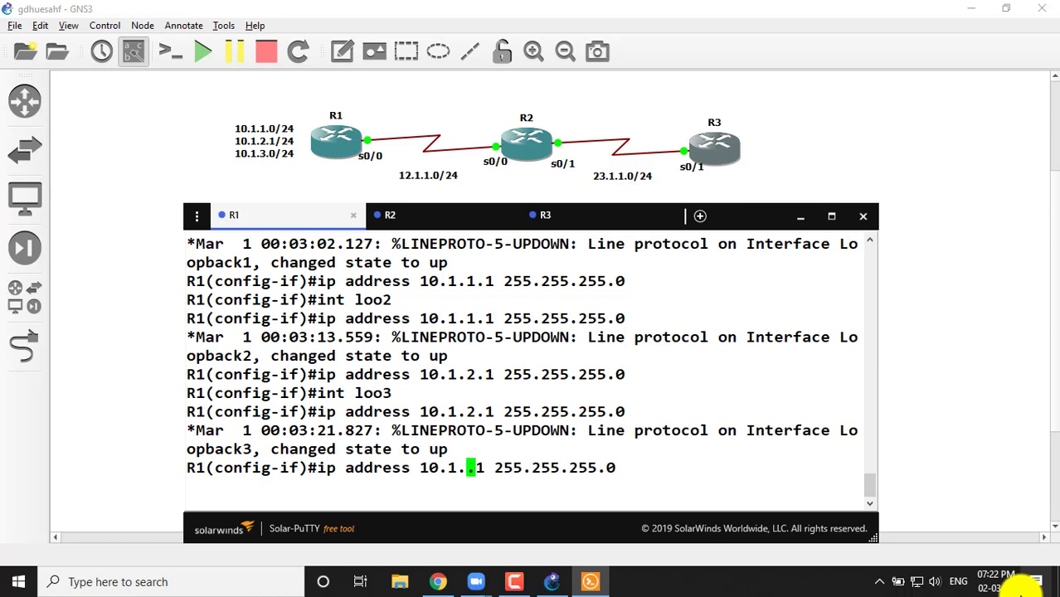
key("BackSpace")
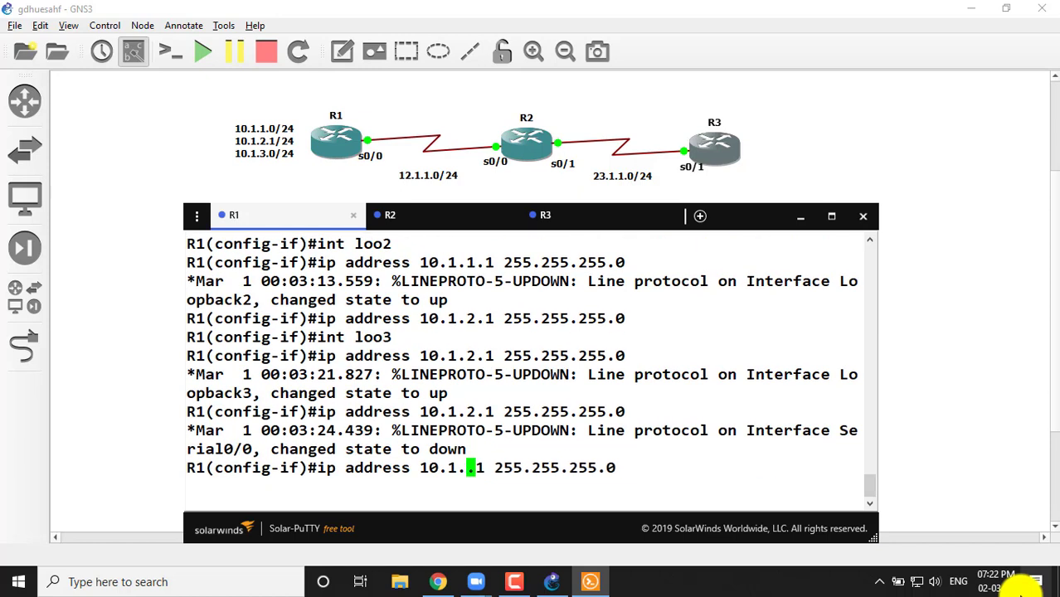
type("3")
key("Return")
key("Return")
key("Return")
key("Return")
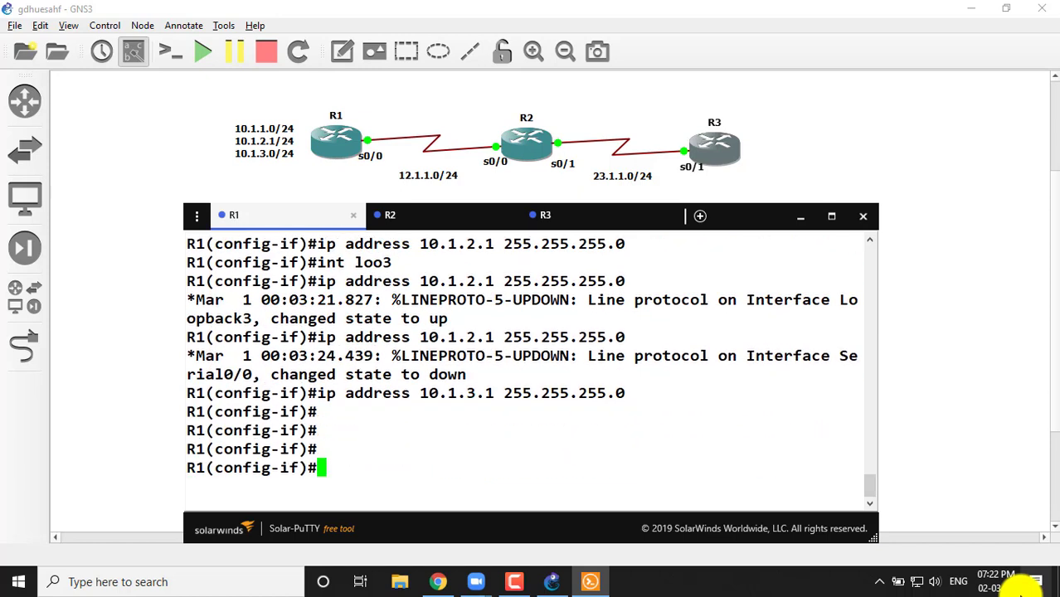
- Exit interface configuration on R1 back to global configuration mode
type("exi")
key("Return")
type("exit")
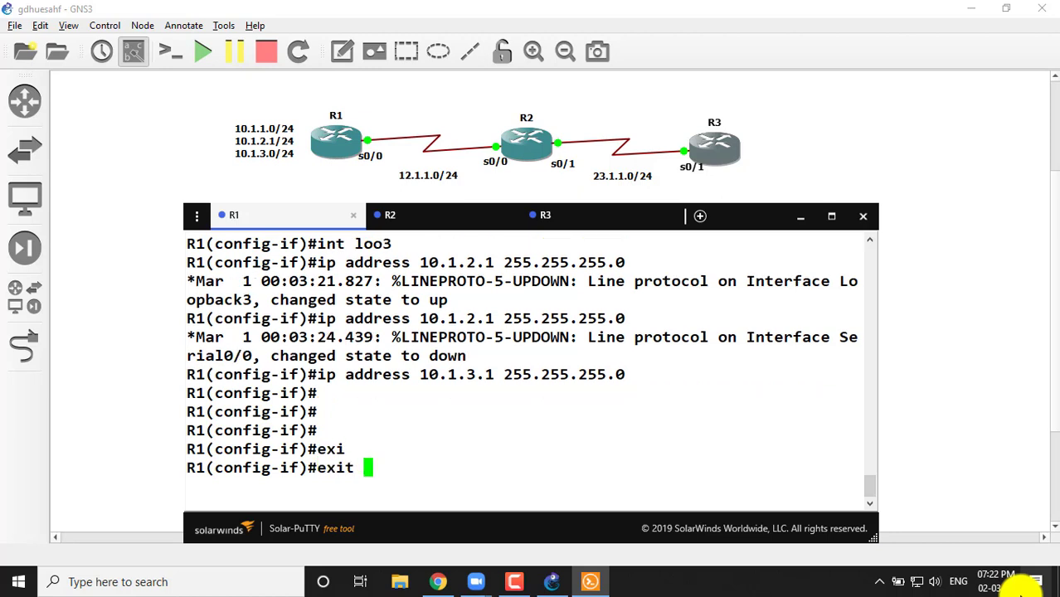
key("Return")
key("Return")
key("Return")
key("Return")
- Enter EIGRP router configuration on R1 with autonomous system number 100 (router eigrp 100)
type("rou")
key("Return")
type("ro")
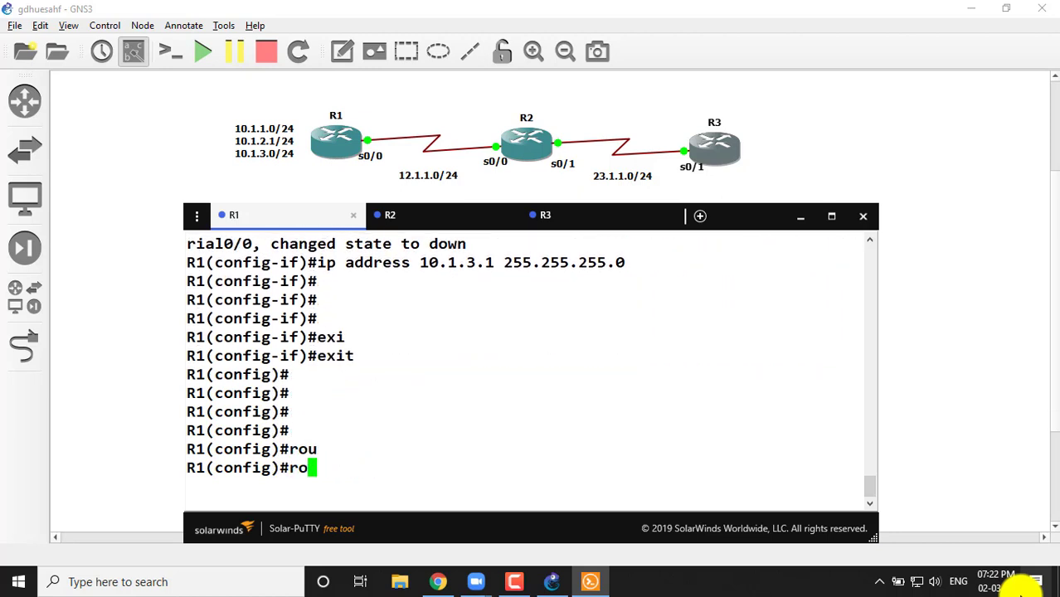
type("uter")
key("Return")
type("router e")
key("Tab")
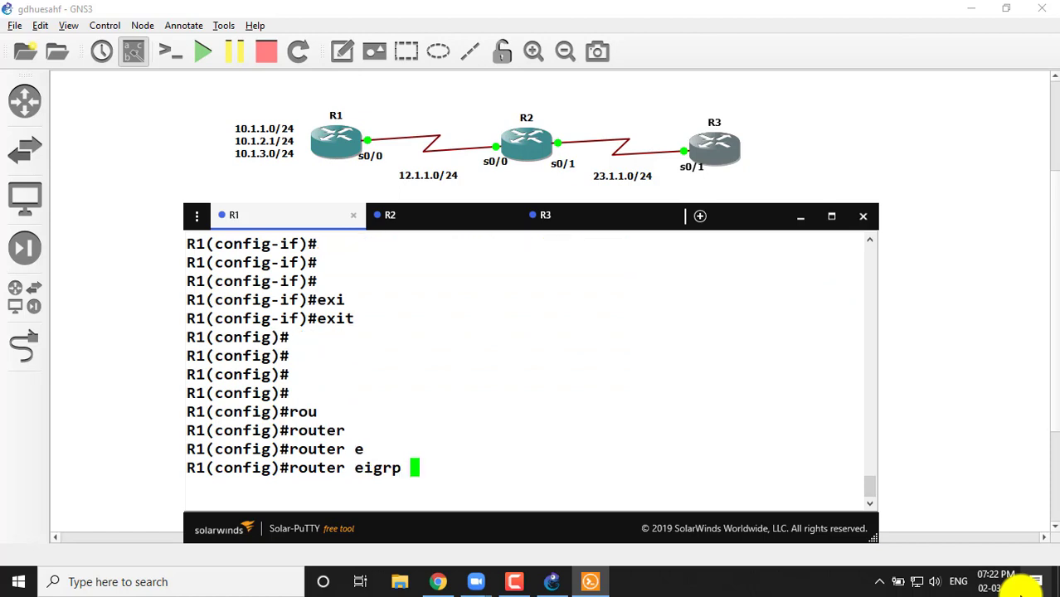
type("100")
key("Return")
key("Return")
key("Return")
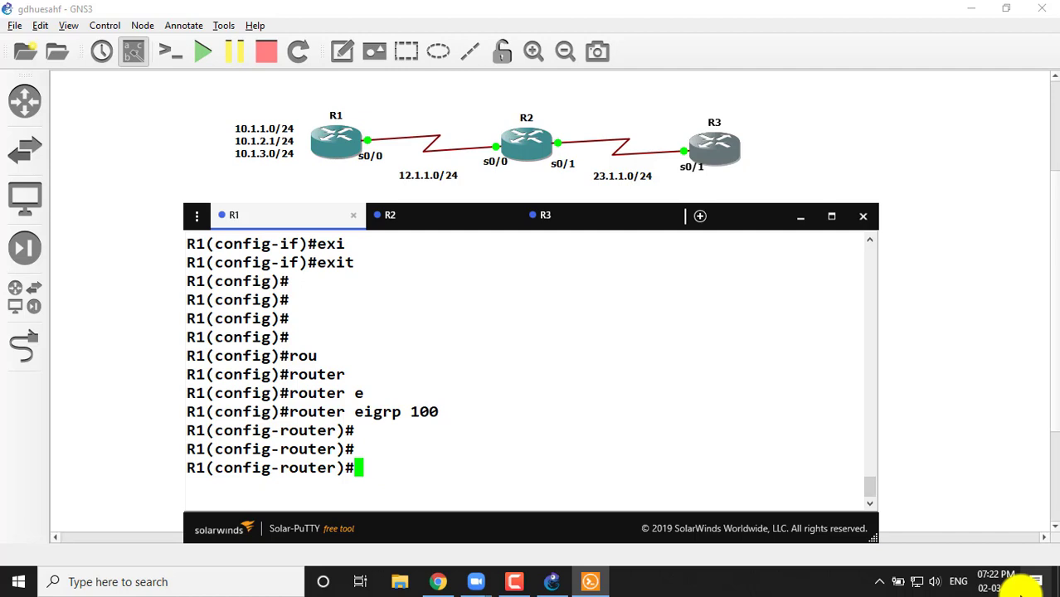
- Disable automatic route summarization for EIGRP 100 on R1 with no auto-summary
type("no au")
key("Tab")
key("Return")
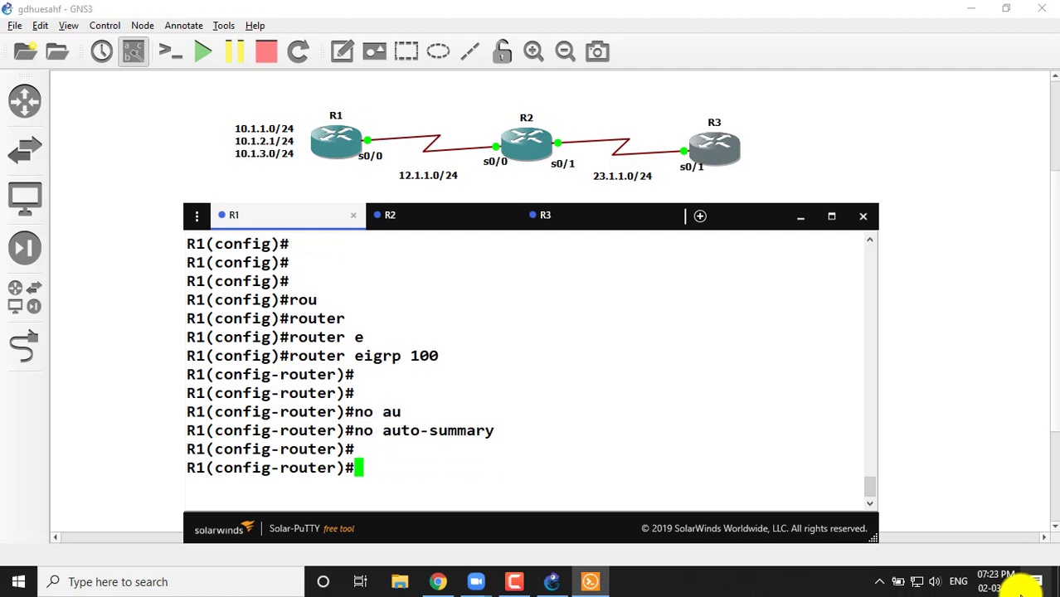
key("Return")
key("Return")
key("Return")
key("Return")
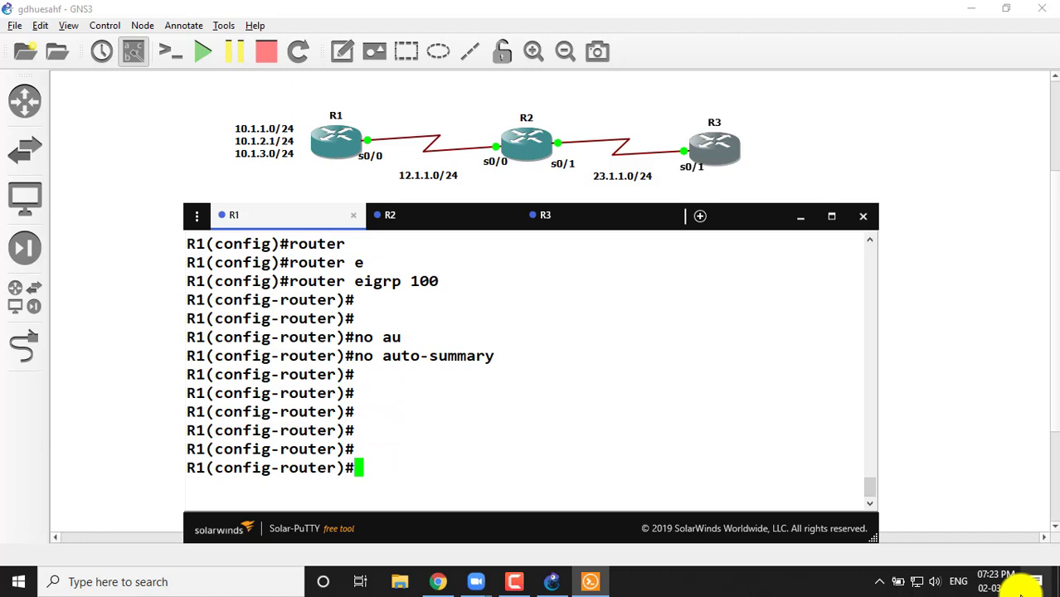
- Advertise all of R1's networks in EIGRP 100 with network 0.0.0.0
type("net")
key("Tab")
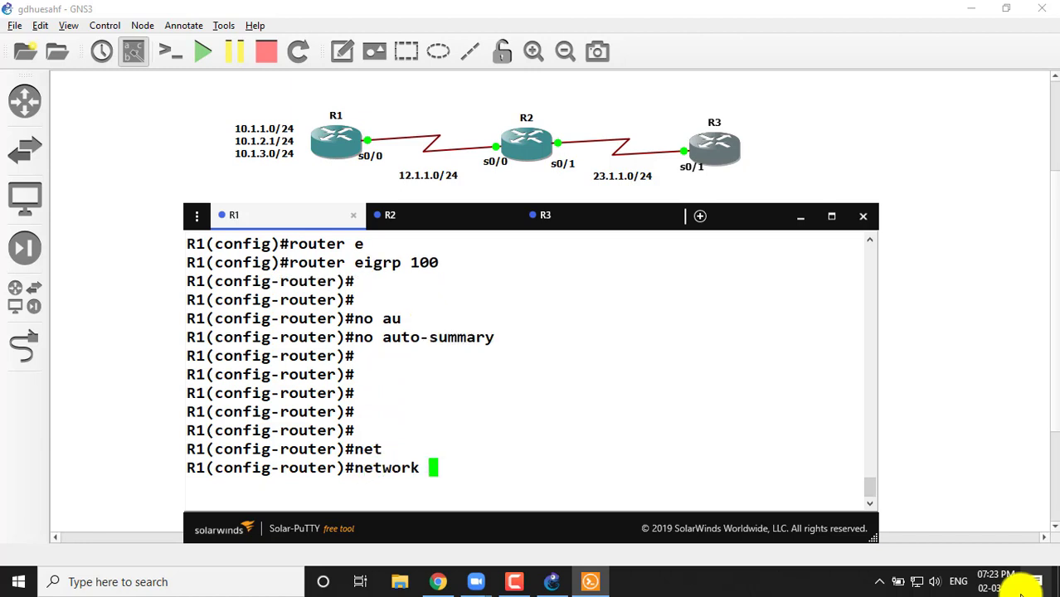
type("0.0.0.0")
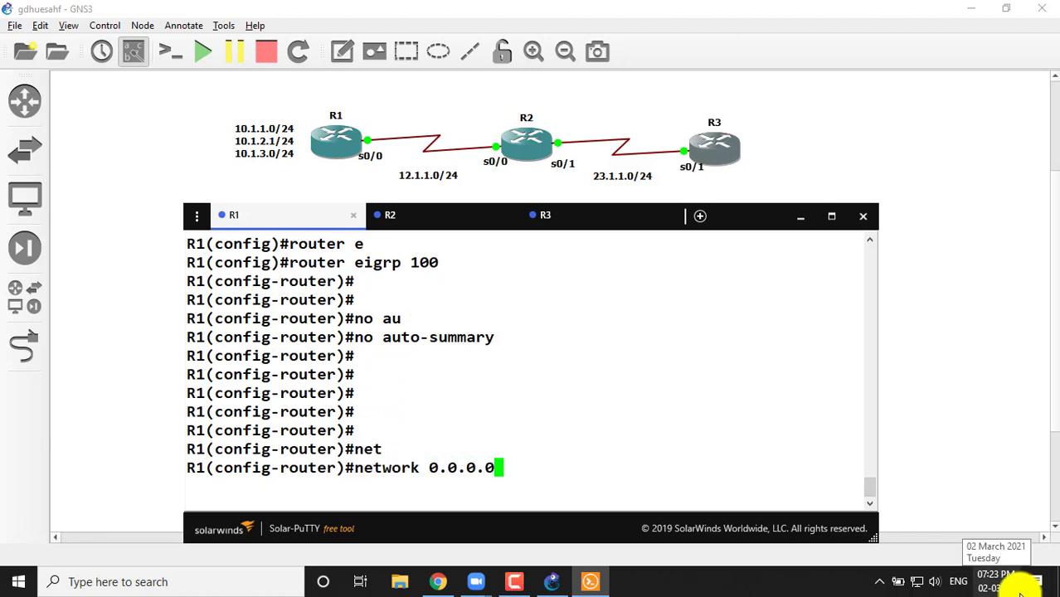
key("Return")
key("Return")
key("Return")
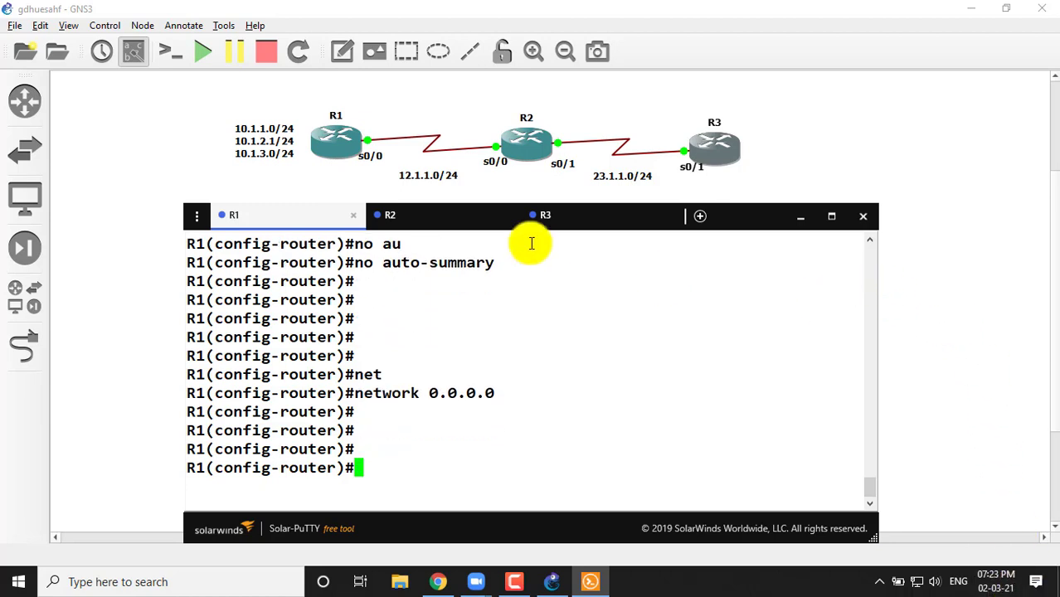
- Switch to R2's console and enter global configuration mode with configure terminal
left_click(453, 232)
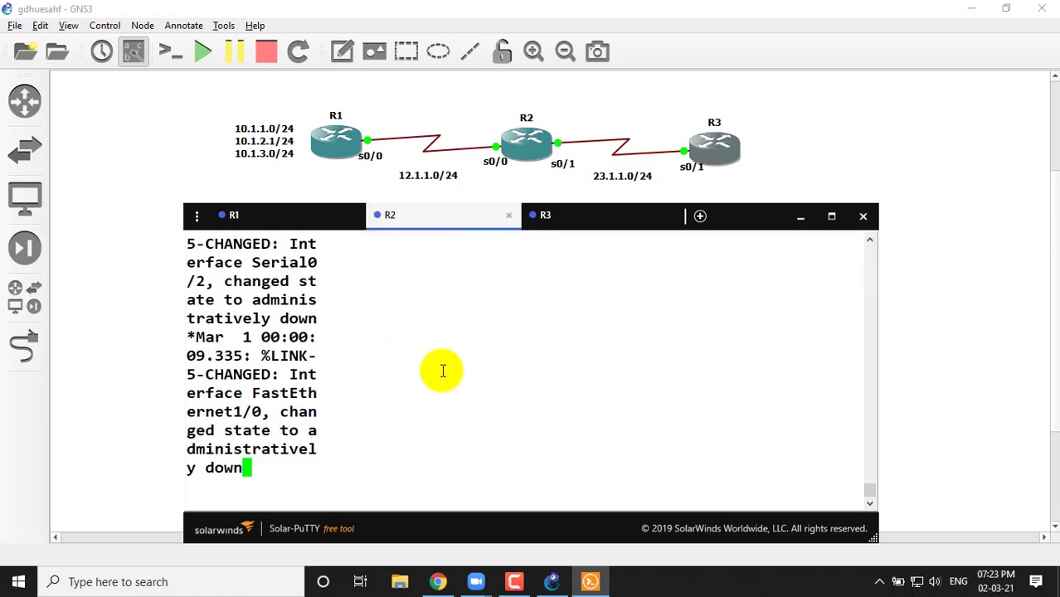
key("Return")
key("Return")
key("Return")
key("Return")
type("conf")
key("Tab")
type("t")
key("Tab")
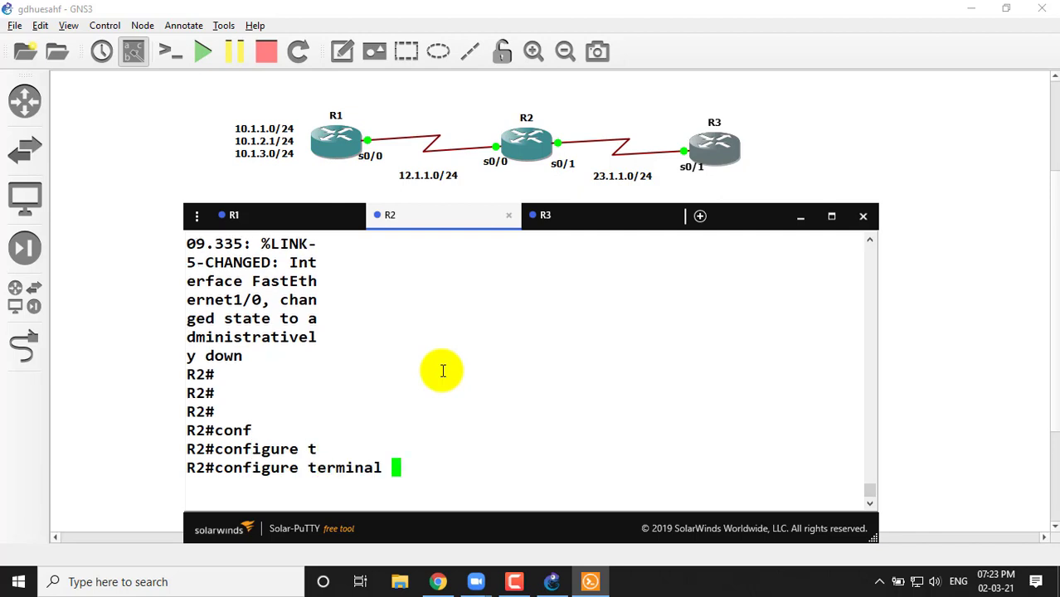
key("Return")
key("Return")
- Enter configuration mode for interface serial 0/0 on R2
type("ig)#in")
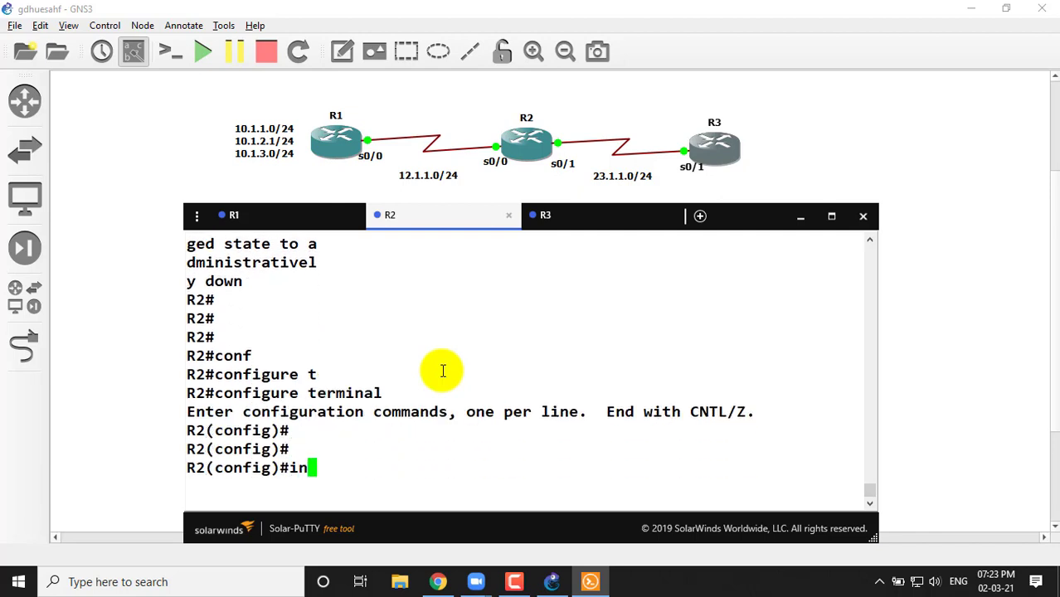
type("t")
key("Tab")
type("se")
key("Tab")
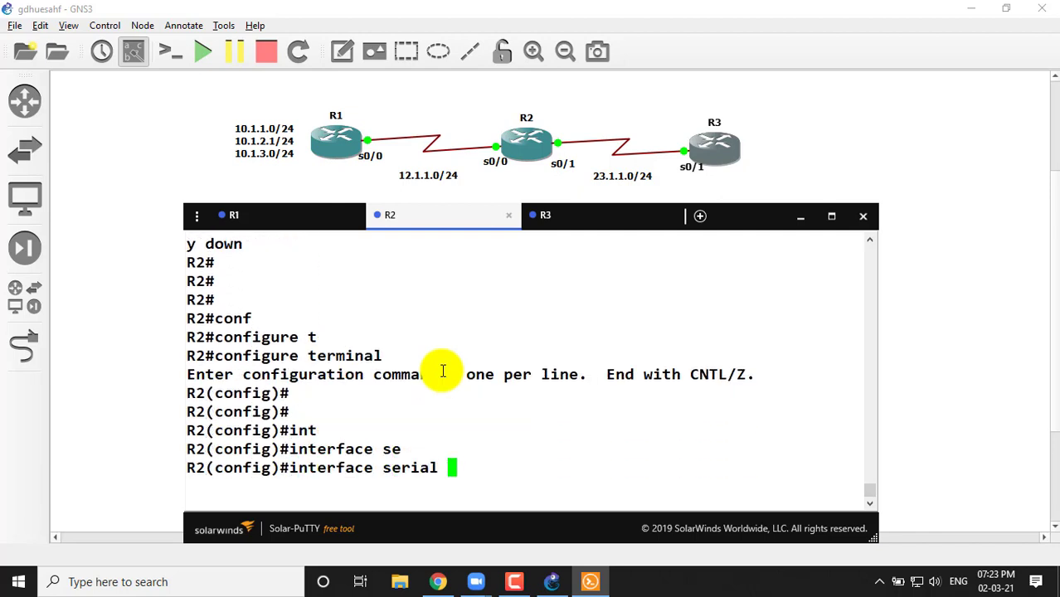
type("0/0")
key("Return")
key("Return")
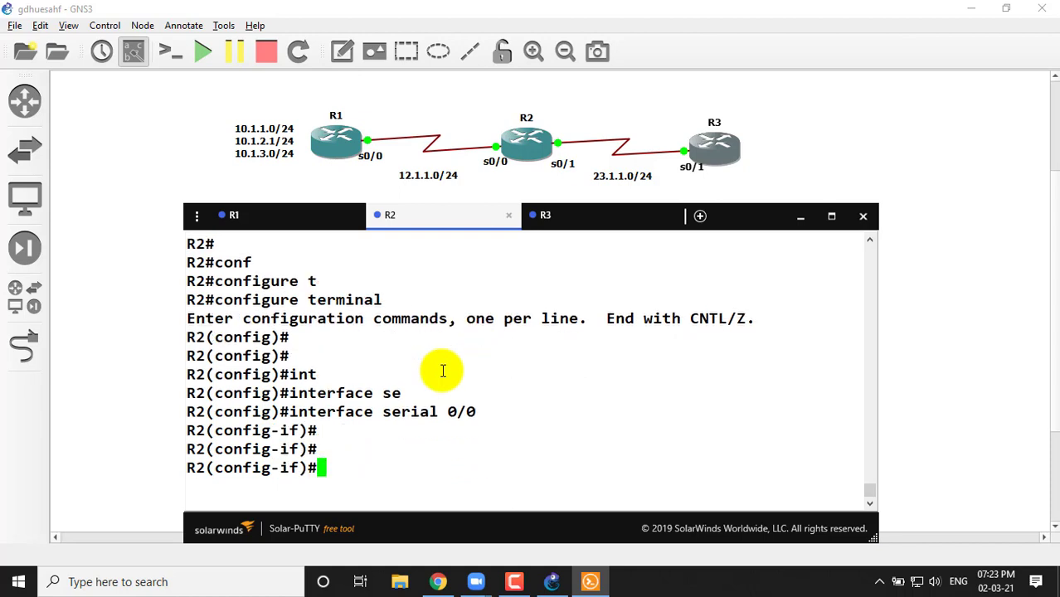
- Assign IP address 12.1.1.2 with mask 255.255.255.0 to R2's serial 0/0
type("iup add")
key("Tab")
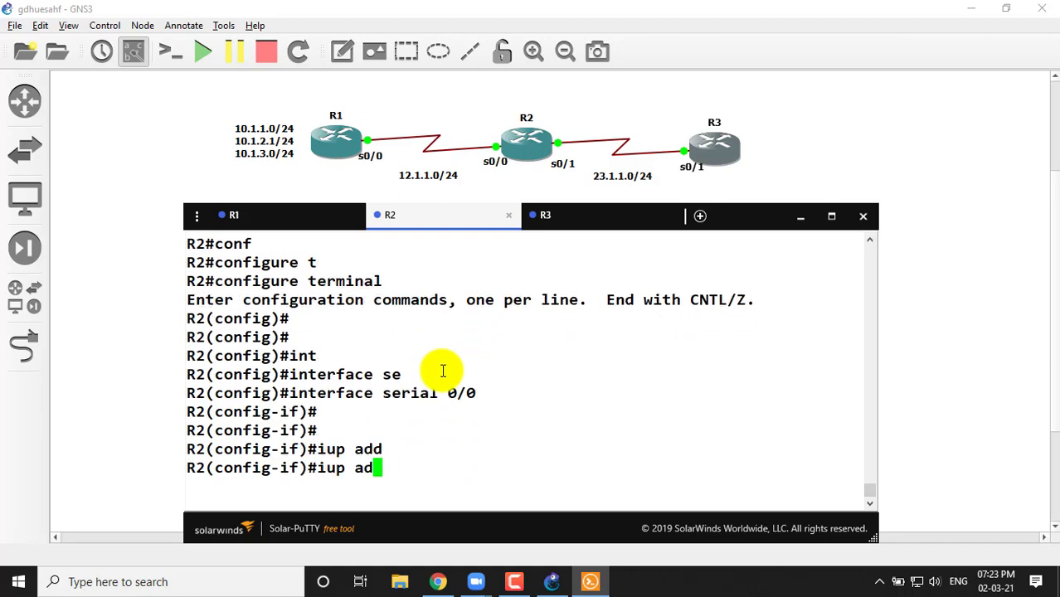
key("BackSpace")
key("BackSpace")
key("BackSpace")
key("BackSpace")
key("BackSpace")
key("BackSpace")
type("ipo")
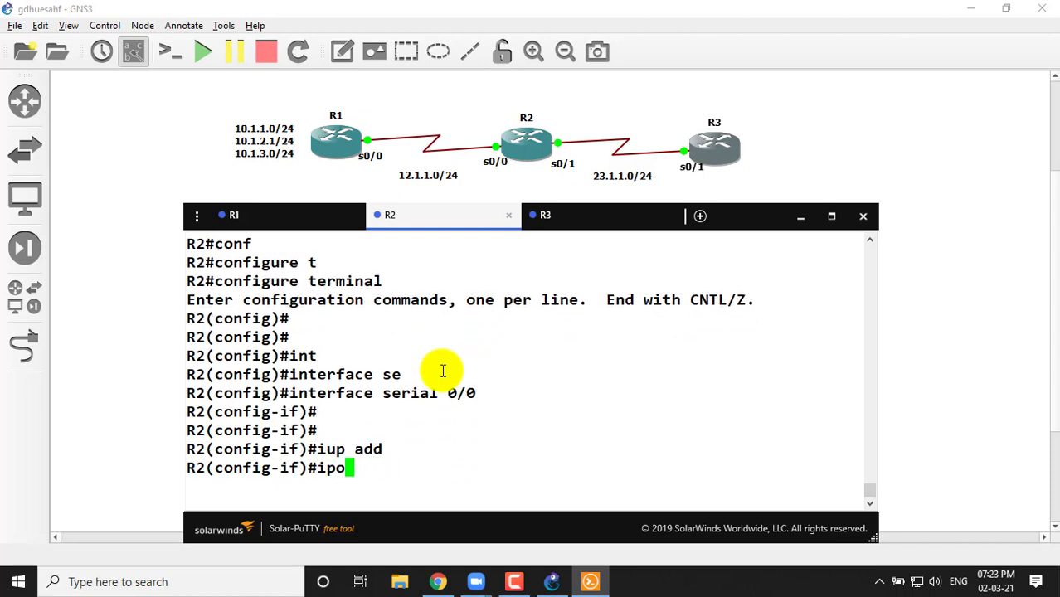
key("BackSpace")
type("add")
key("Tab")
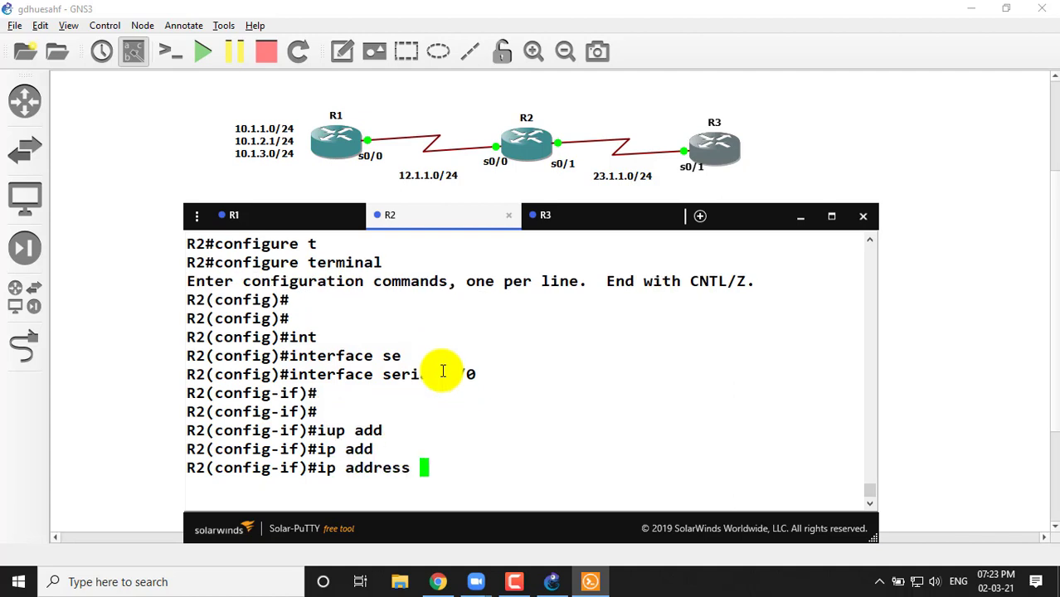
type("12.1.1.2 2")
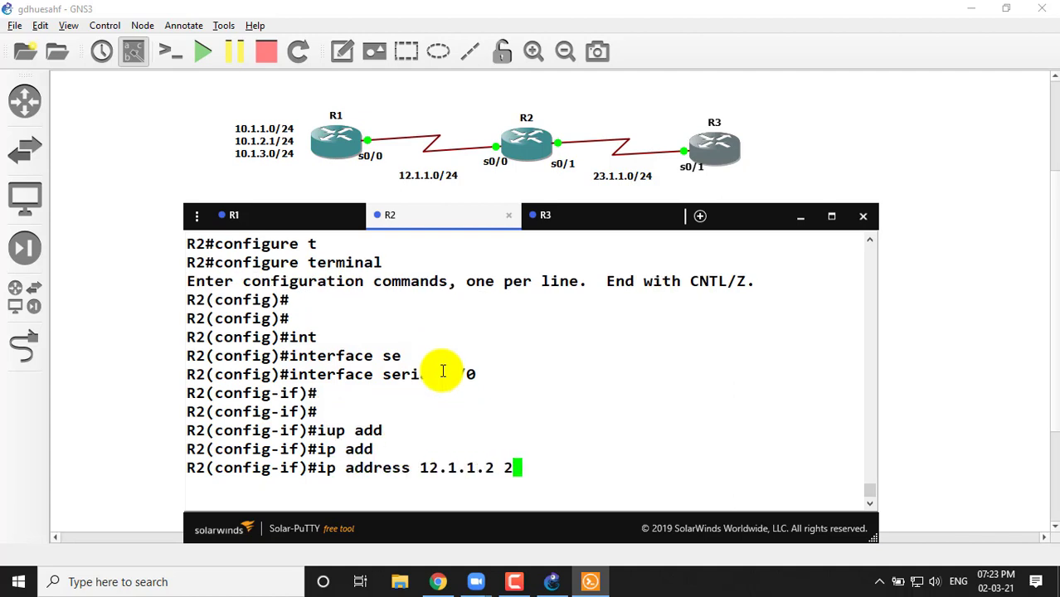
type("55.255.255.")
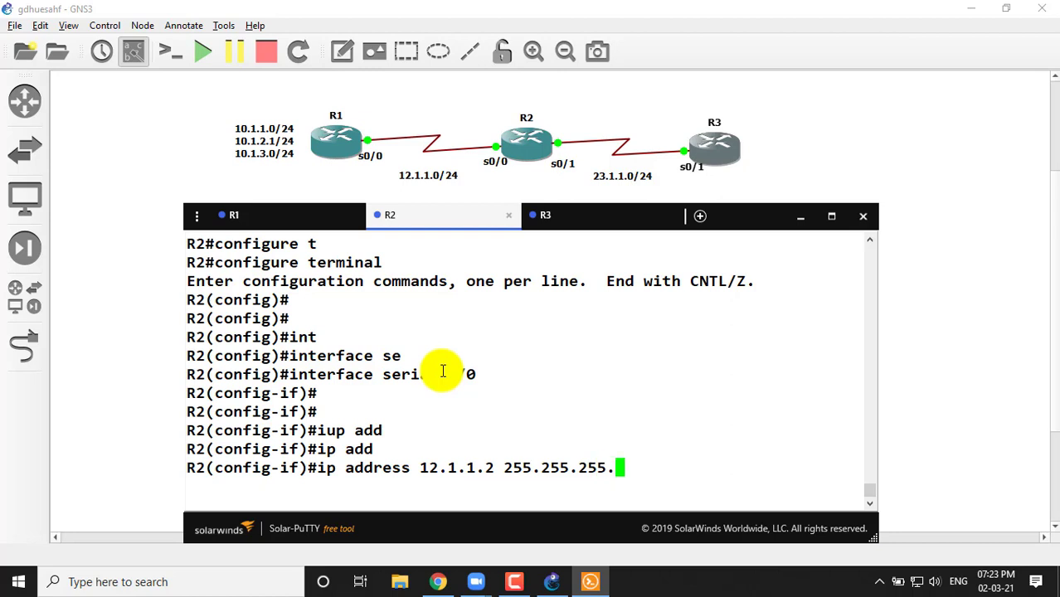
type("0")
key("Return")
- Enable R2's serial 0/0 interface with no shutdown
type("no shu")
key("Tab")
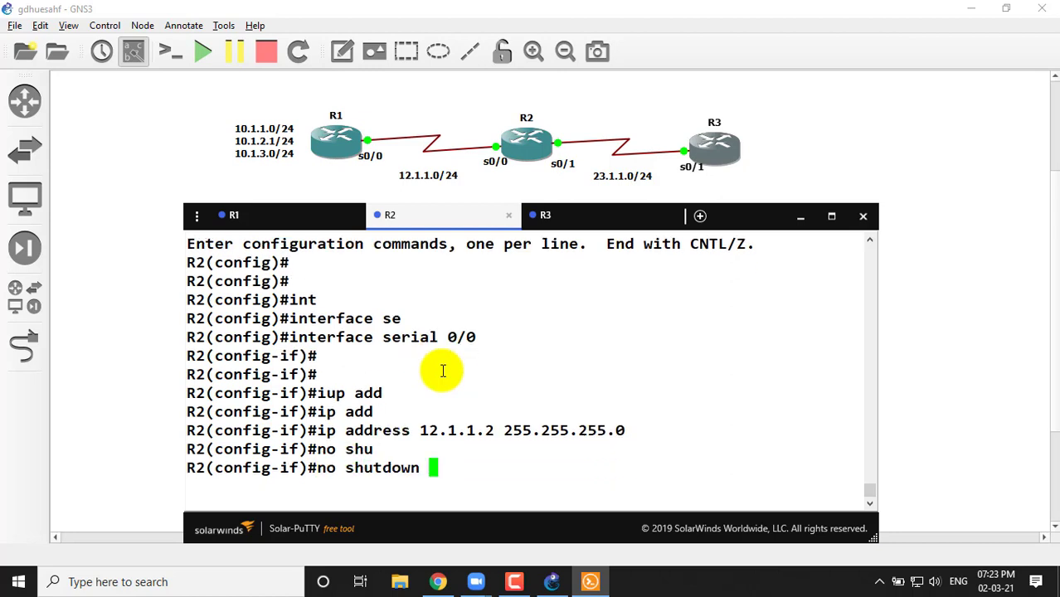
key("Return")
key("Return")
key("Return")
- Move to configuring interface serial 0/1 on R2 with int se 0/1
type("int ")
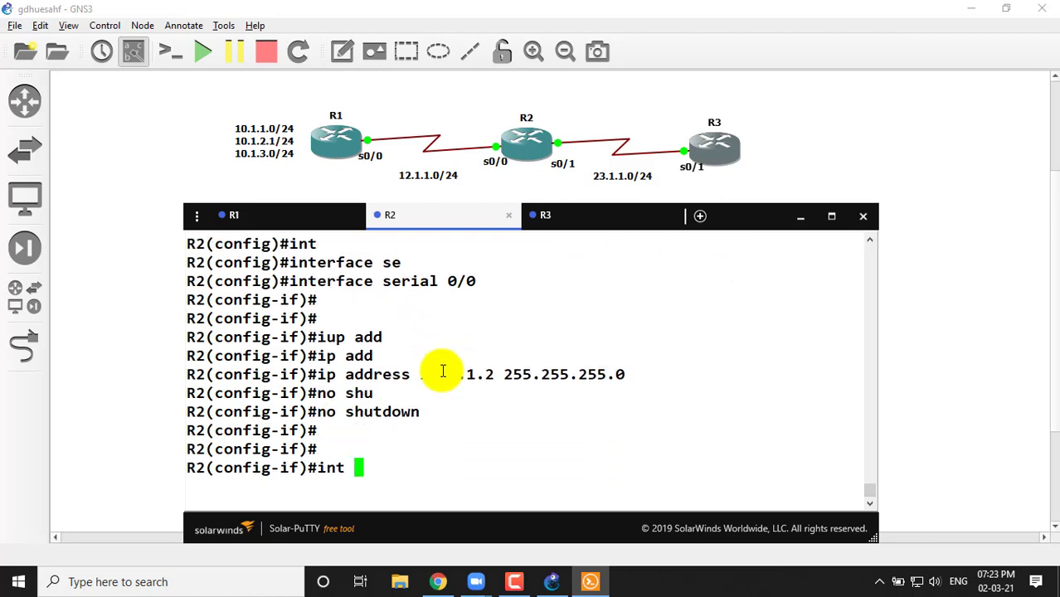
type("se 1")
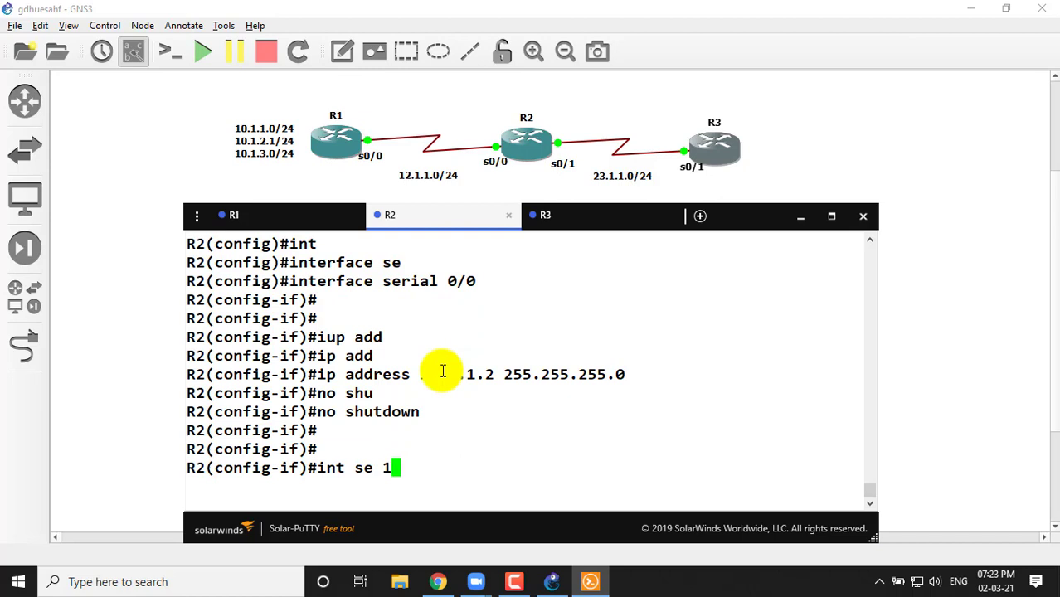
type("/")
key("BackSpace")
key("BackSpace")
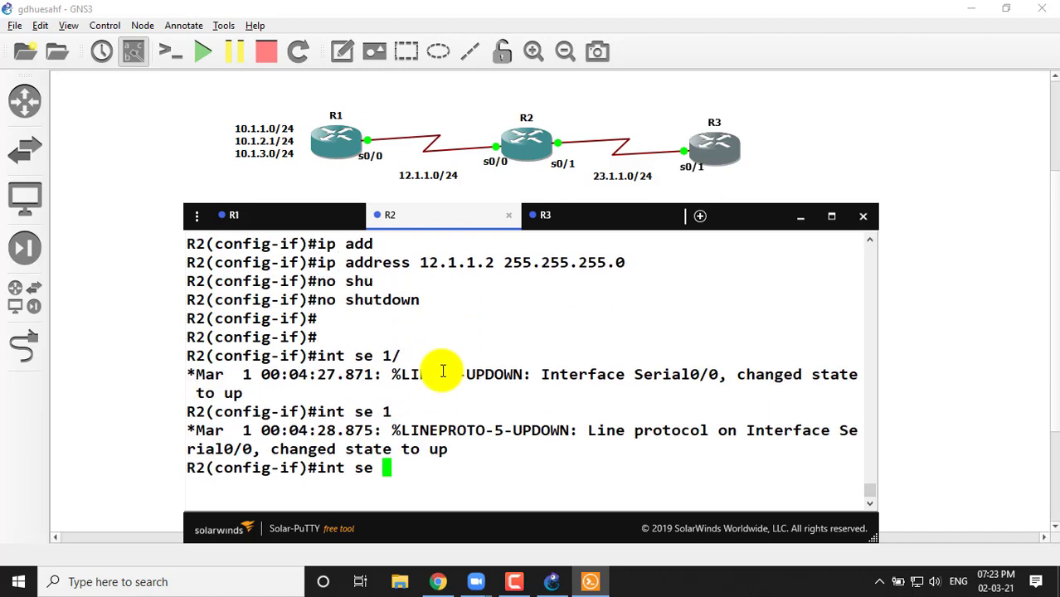
type("0/1")
key("Return")
key("Return")
- Assign IP address 23.1.1.1 with mask 255.255.255.0 to R2's serial 0/1
type("ip")
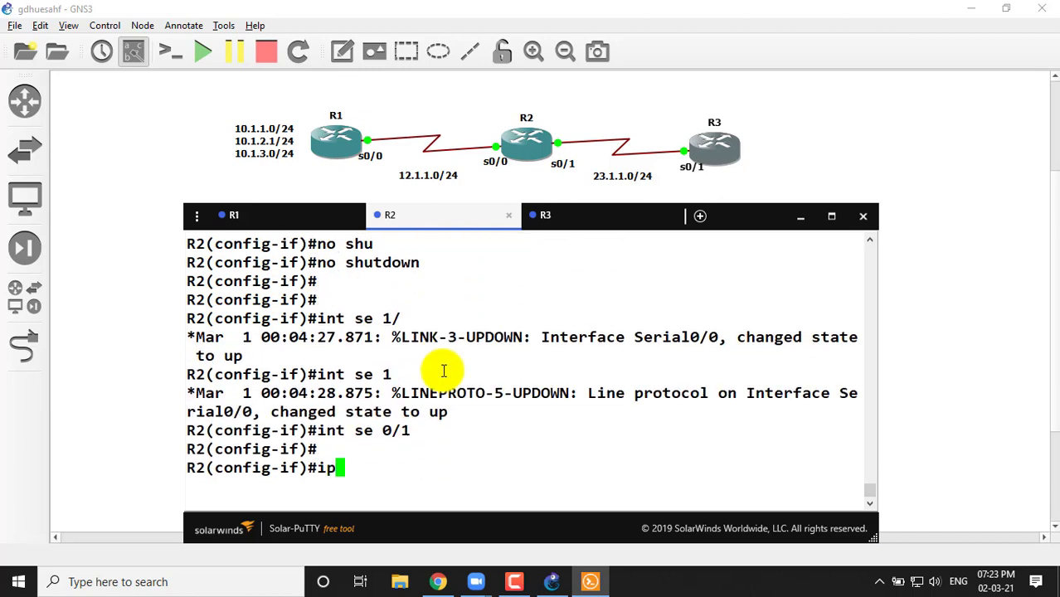
type(" add")
key("Tab")
type("23")
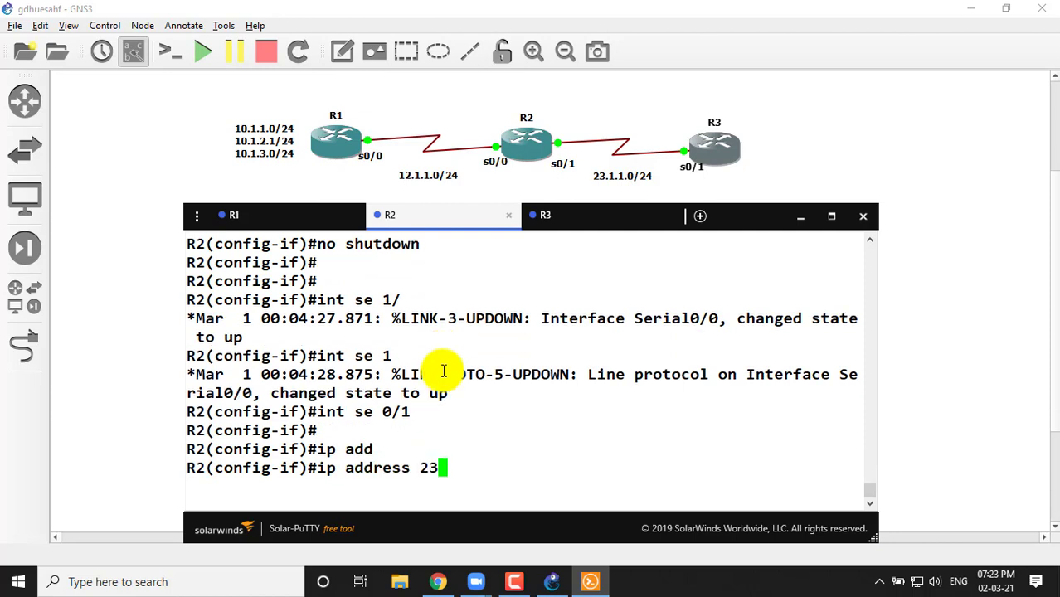
type(".1.1.1 255")
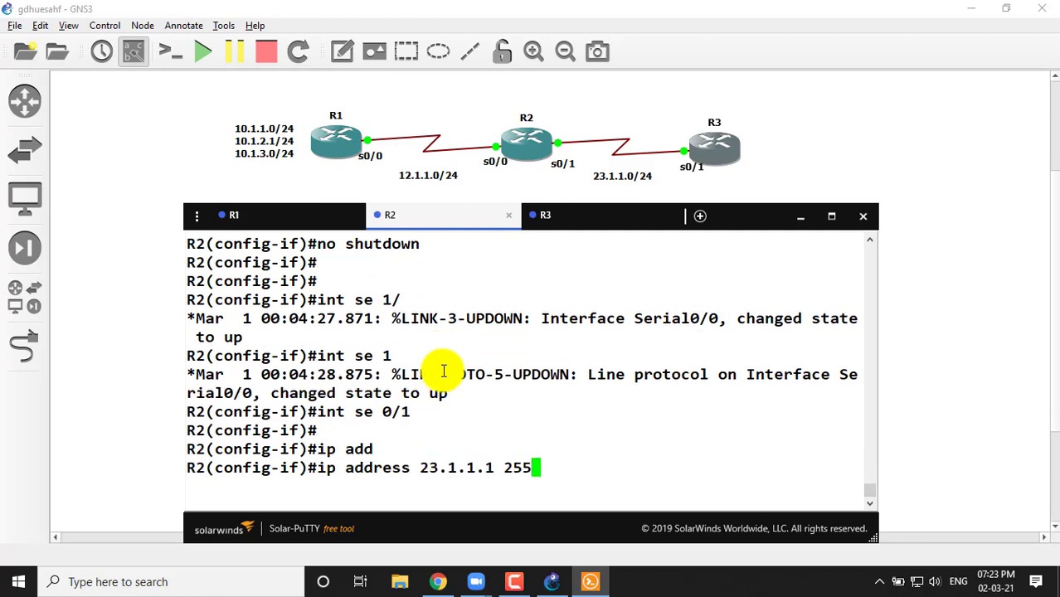
type(".255.255")
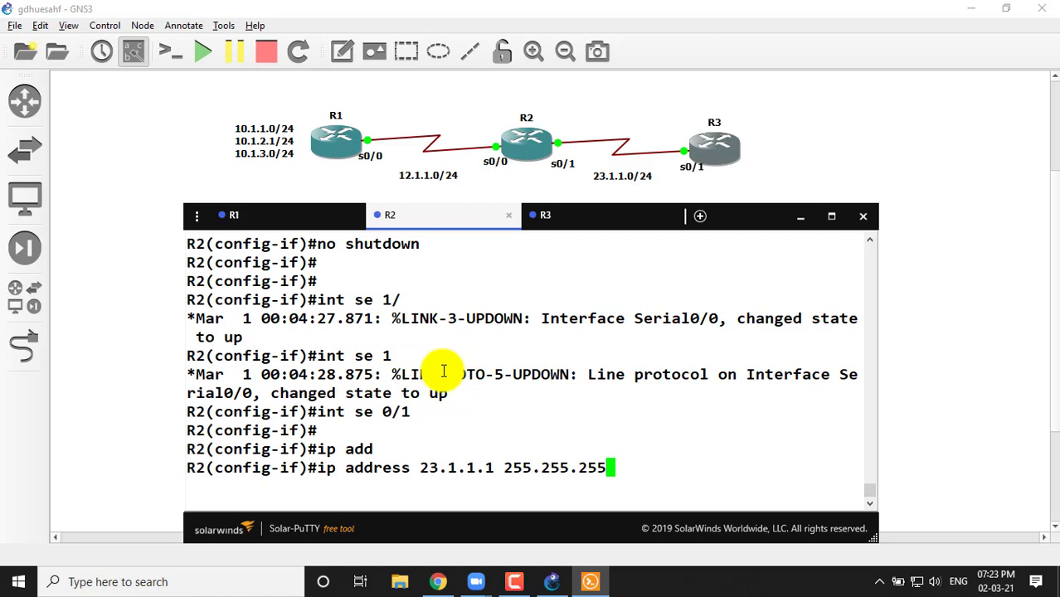
type(".0")
key("Return")
- Enable R2's serial 0/1 interface with no shutdown
type("no s")
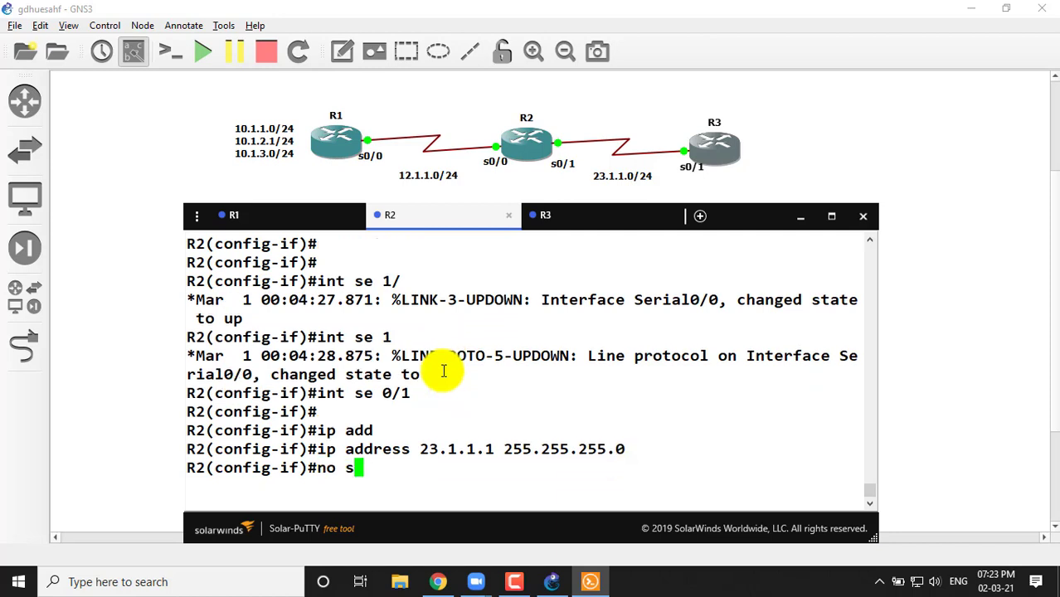
type("hu")
key("Tab")
key("Return")
key("Return")
key("Return")
- Exit interface configuration on R2 back to global configuration mode
type("ex")
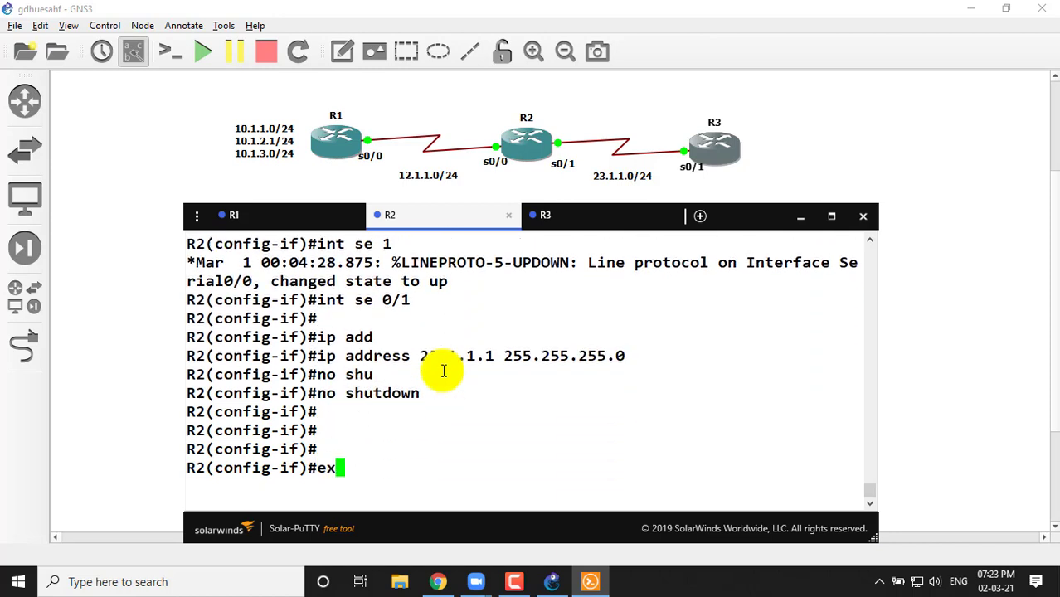
type("i")
key("Tab")
key("Return")
key("Return")
- Enter EIGRP router configuration on R2 with autonomous system number 100 (router eigrp 100)
type("rou")
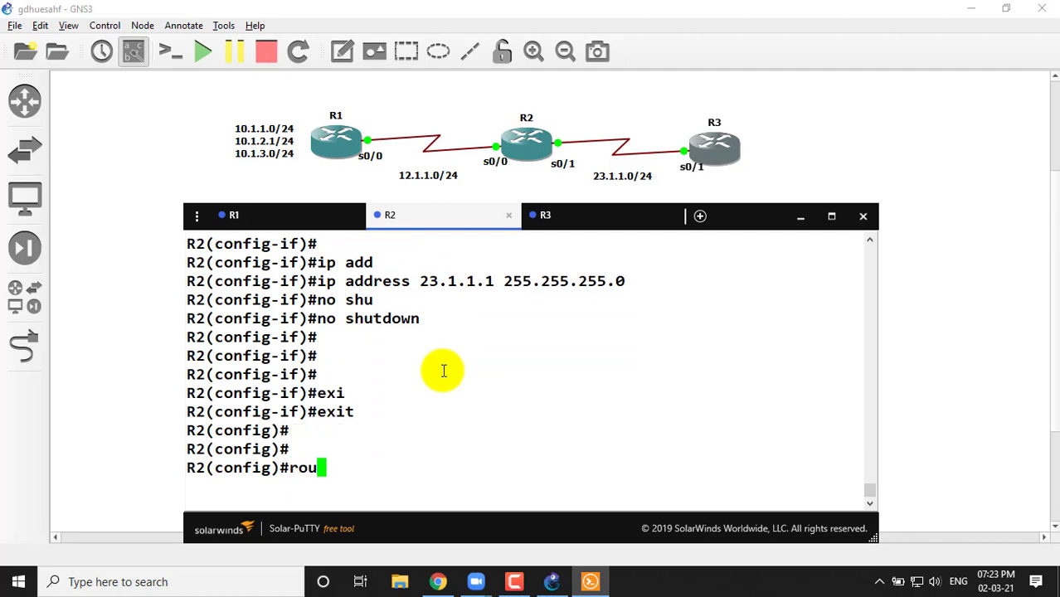
key("Tab")
type("r")
key("Tab")
type("e")
key("Tab")
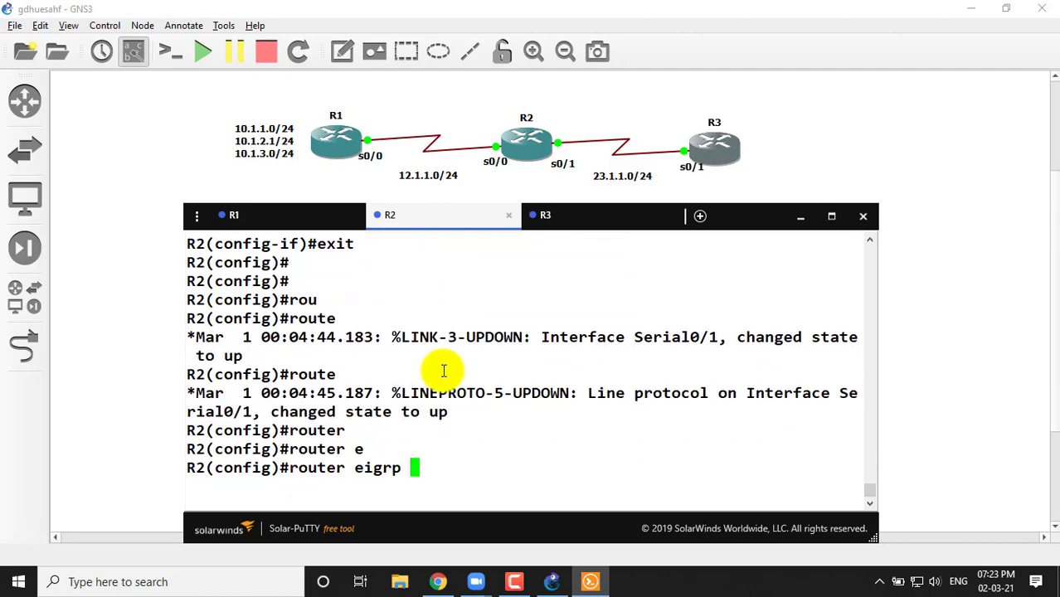
type("100")
key("Return")
- Disable automatic route summarization for EIGRP 100 on R2 with no auto-summary
type("no")
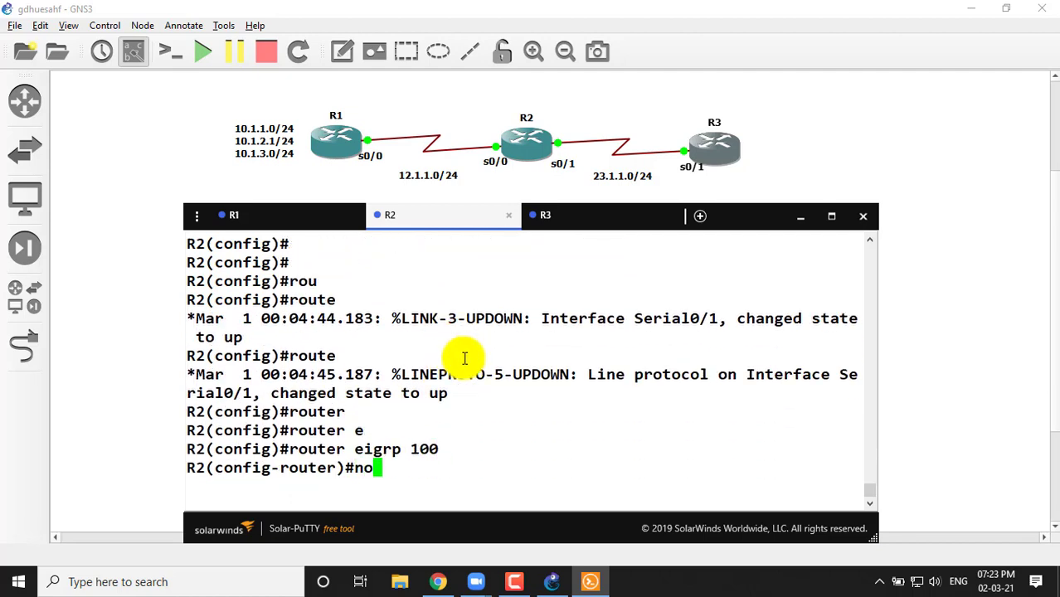
type(" au")
key("Tab")
key("Return")
key("Return")
key("Return")
key("Return")
key("Return")
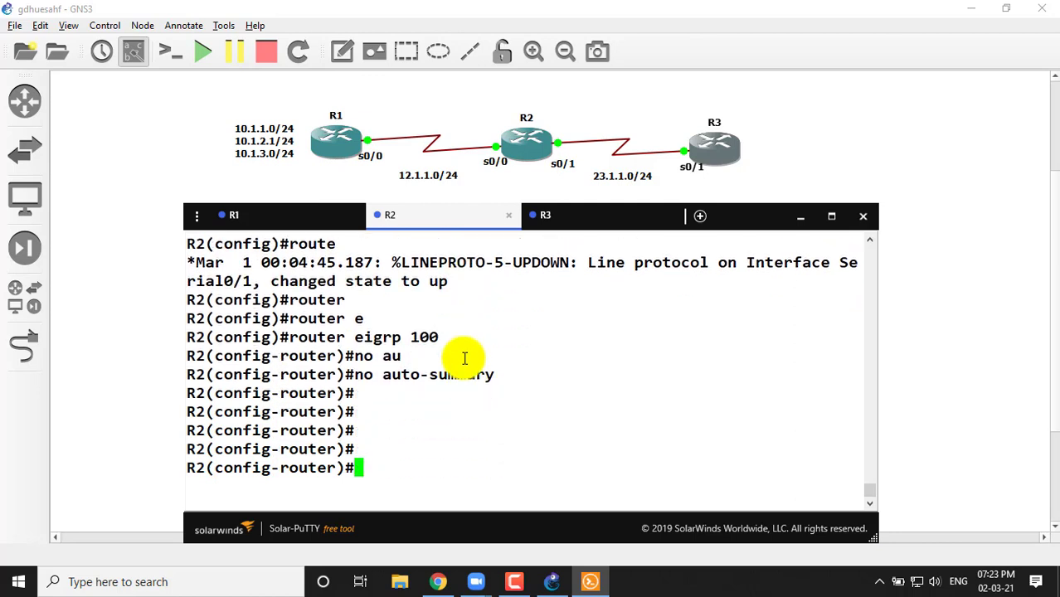
- Enable EIGRP 100 on all of R2's interfaces with network 0.0.0.0
type("jnet")
key("Tab")
key("BackSpace")
key("BackSpace")
key("BackSpace")
key("BackSpace")
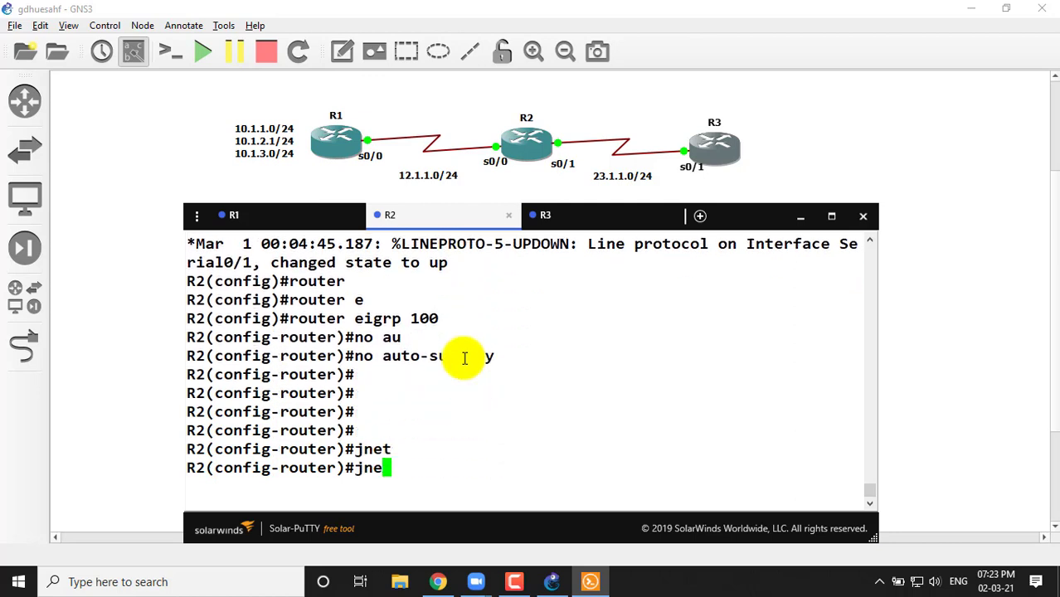
type("net")
key("Tab")
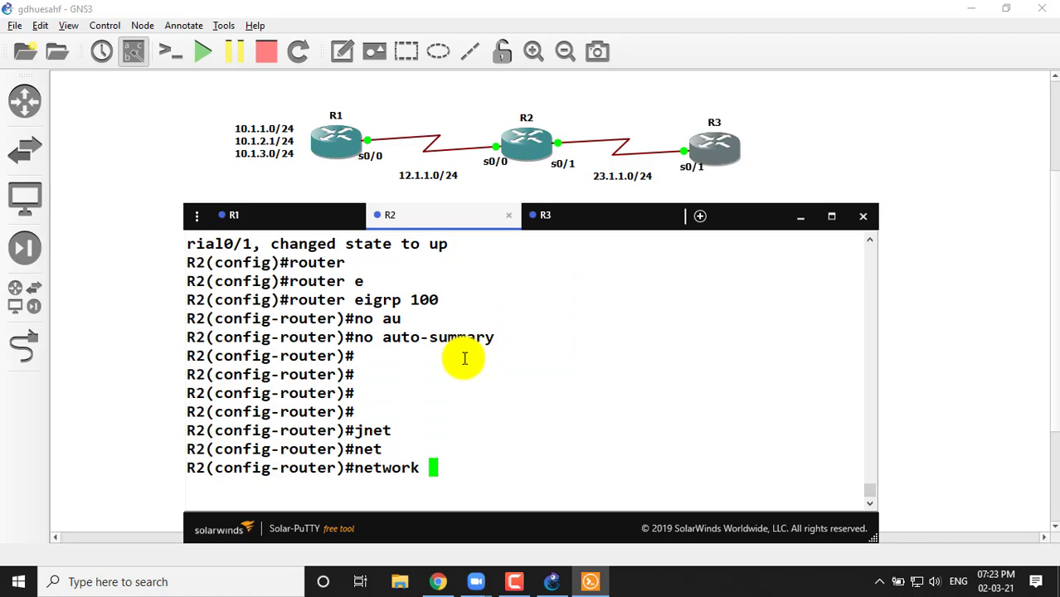
type("0.0.0.0")
key("Return")
key("Return")
key("Return")
key("Return")
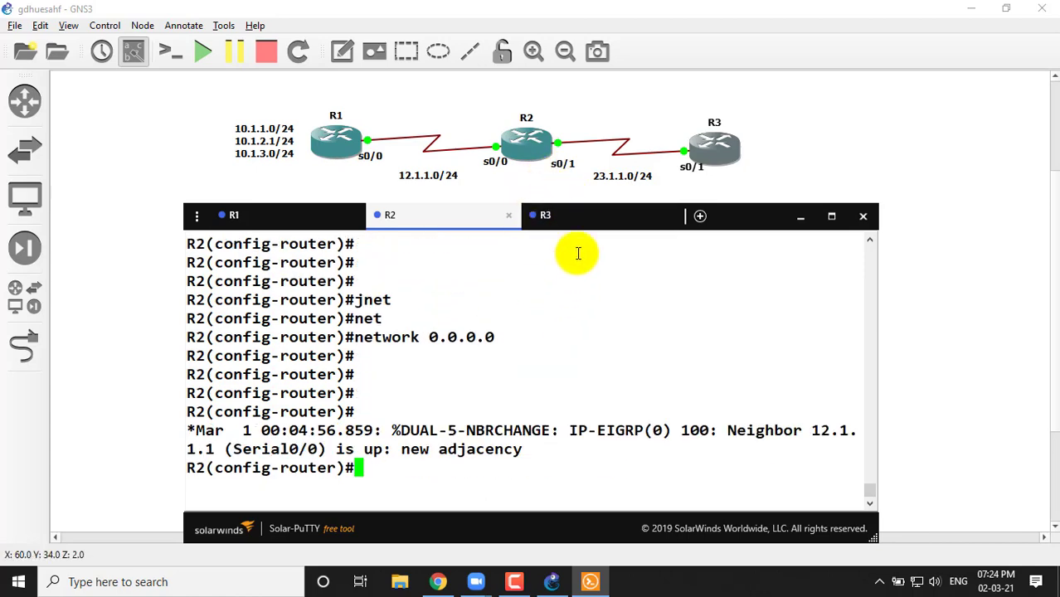
- Switch to the R3 console and enter global configuration mode
left_click(545, 215)
triple_click(515, 341)
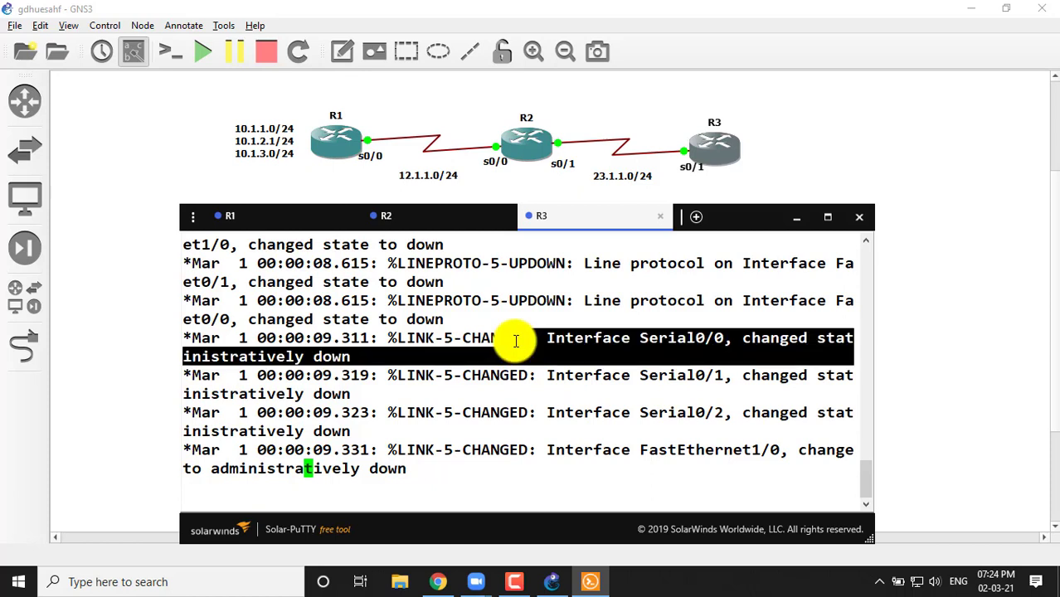
key("Return")
key("Return")
key("Return")
key("Return")
key("Return")
key("Return")
key("Return")
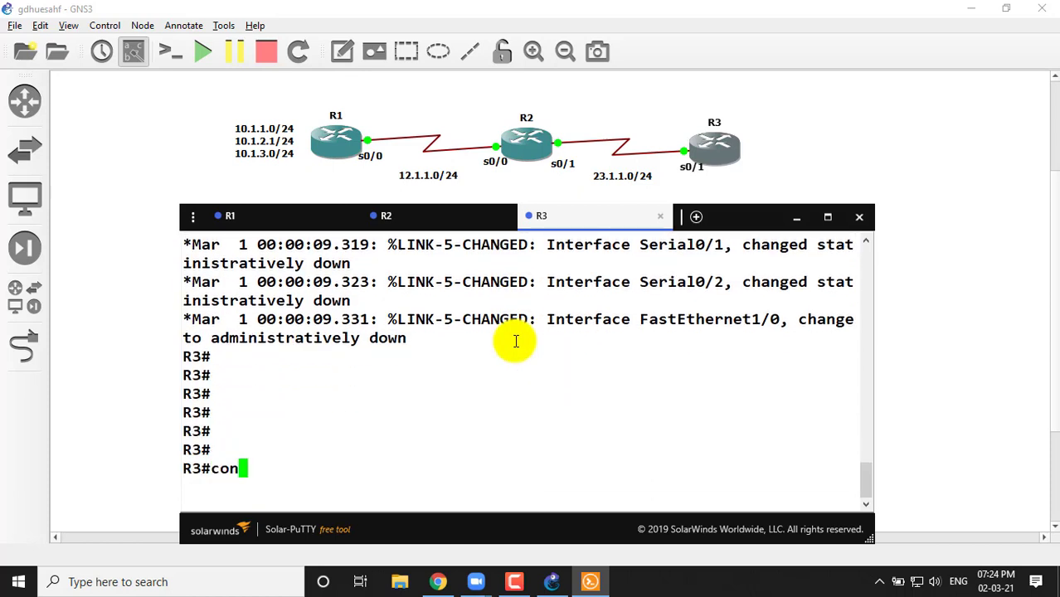
key("Tab")
type("F")
key("Tab")
type("T")
key("Return")
key("Return")
key("Return")
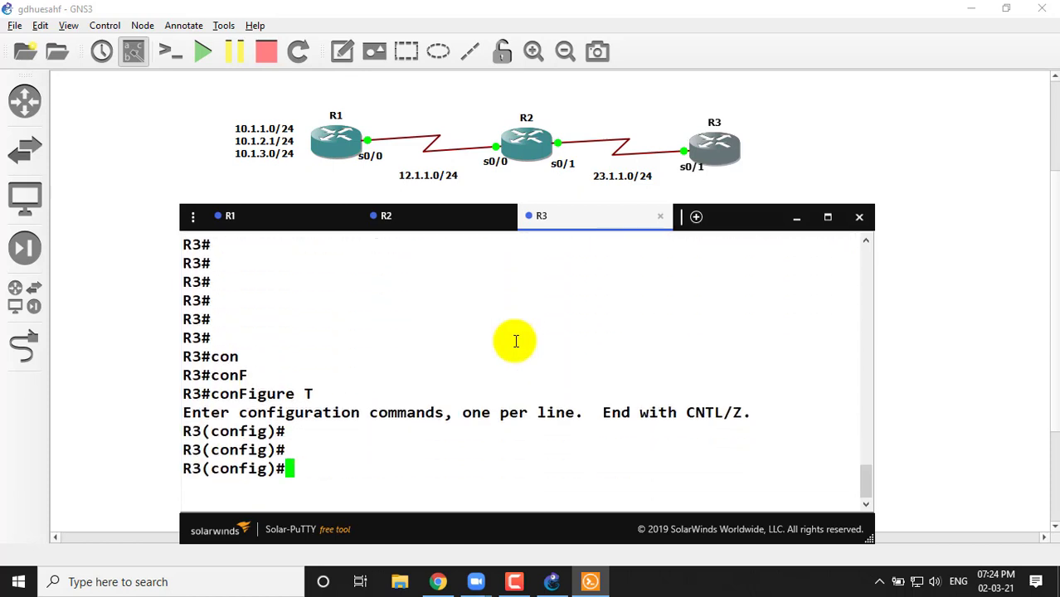
- Assign IP address 23.1.1.2 with mask 255.255.255.0 to R3's serial 0/1 interface
type("int se")
key("Tab")
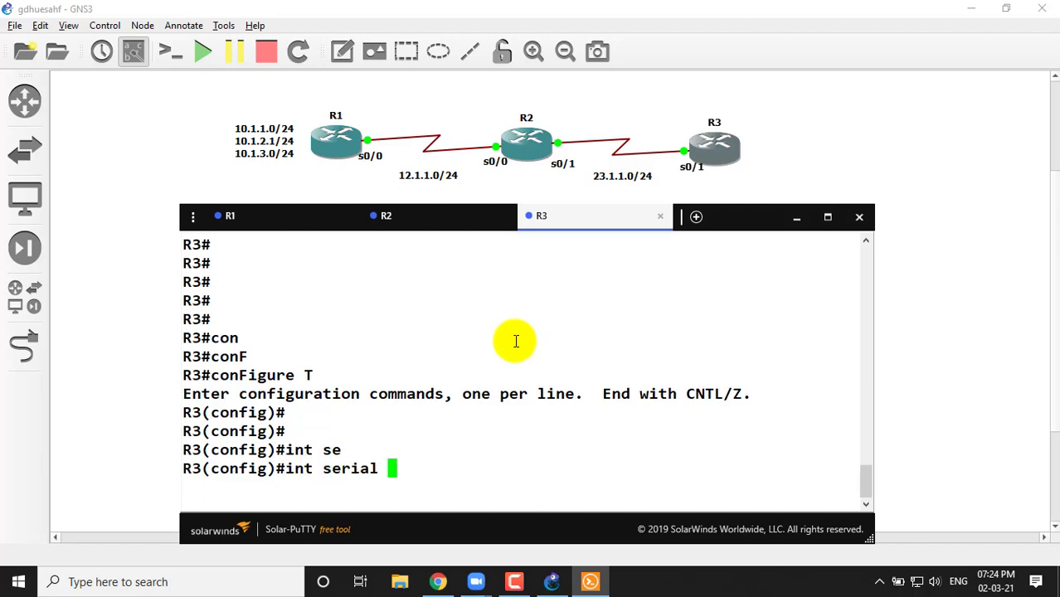
type("0/1")
key("Return")
key("Return")
key("Return")
type("ip add")
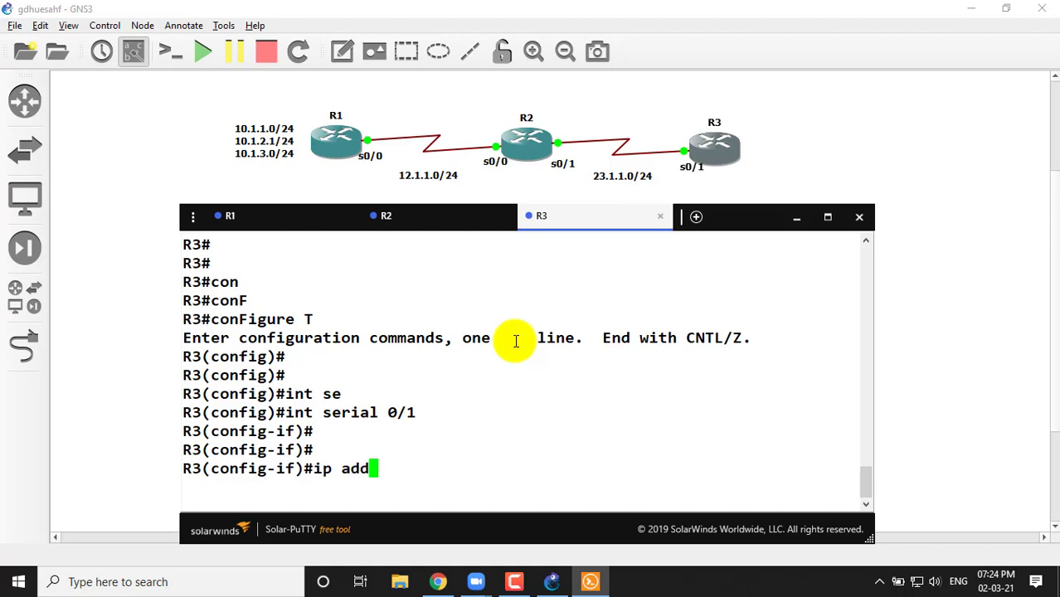
key("Tab")
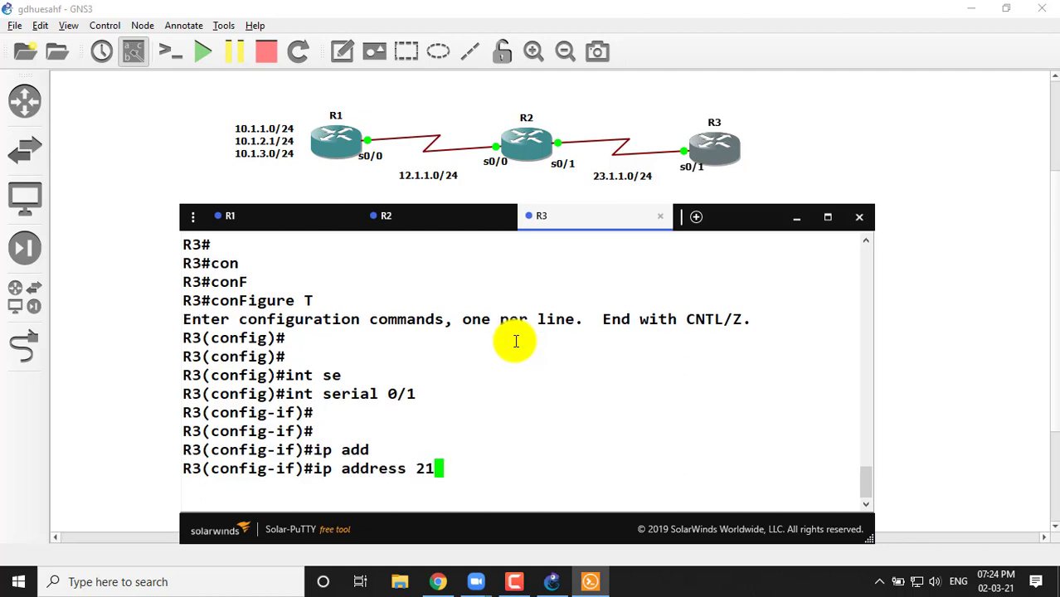
type("23.1.1.")
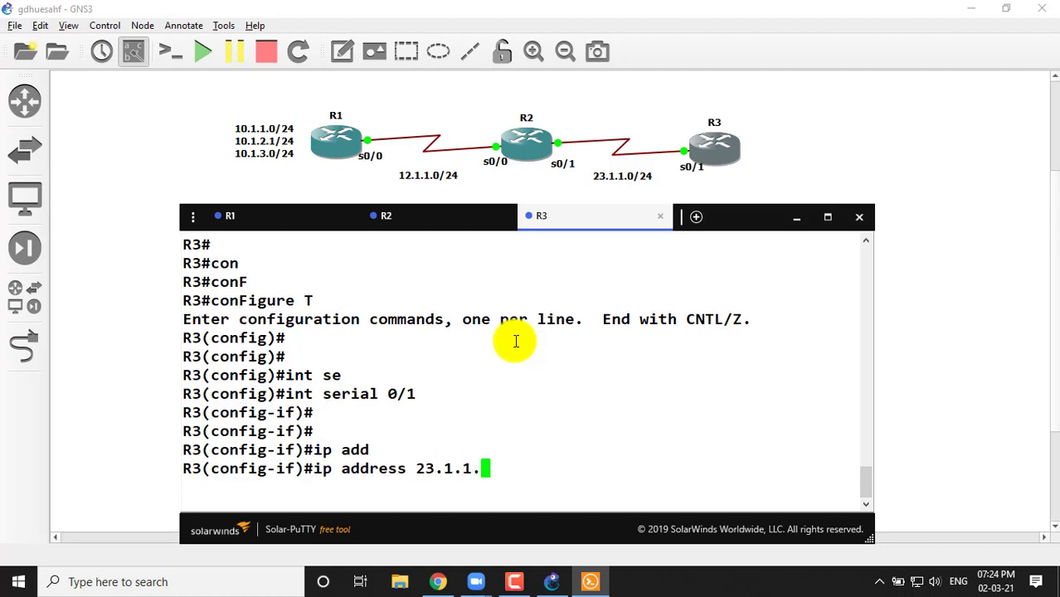
type("2 255.255")
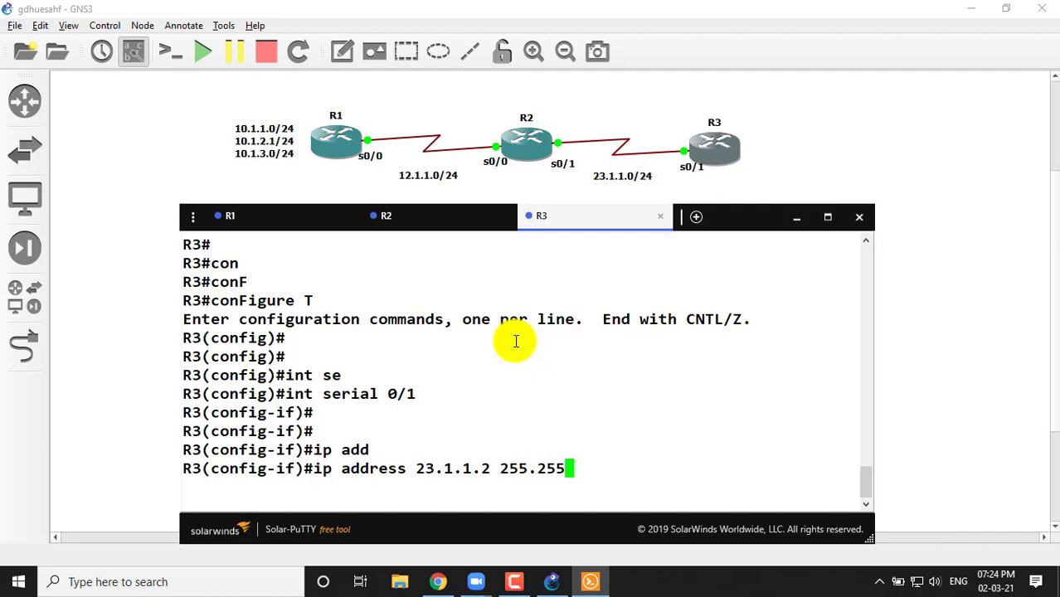
type(".255.0")
key("Return")
- Enable R3's serial 0/1 interface with no shutdown
type("nfig-if)#n")
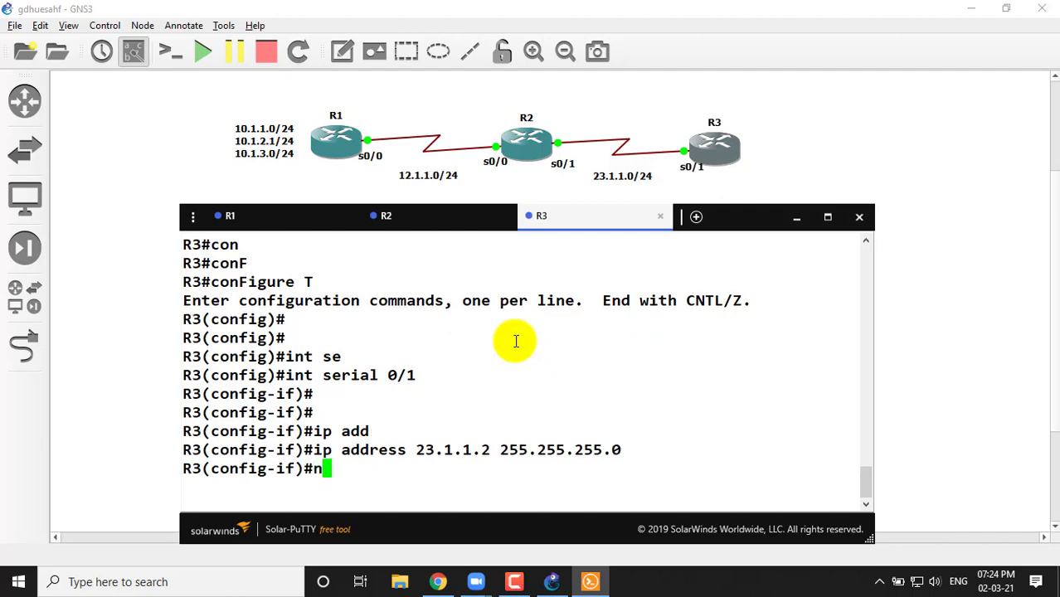
type("o shu")
key("Tab")
key("Return")
key("Return")
key("Return")
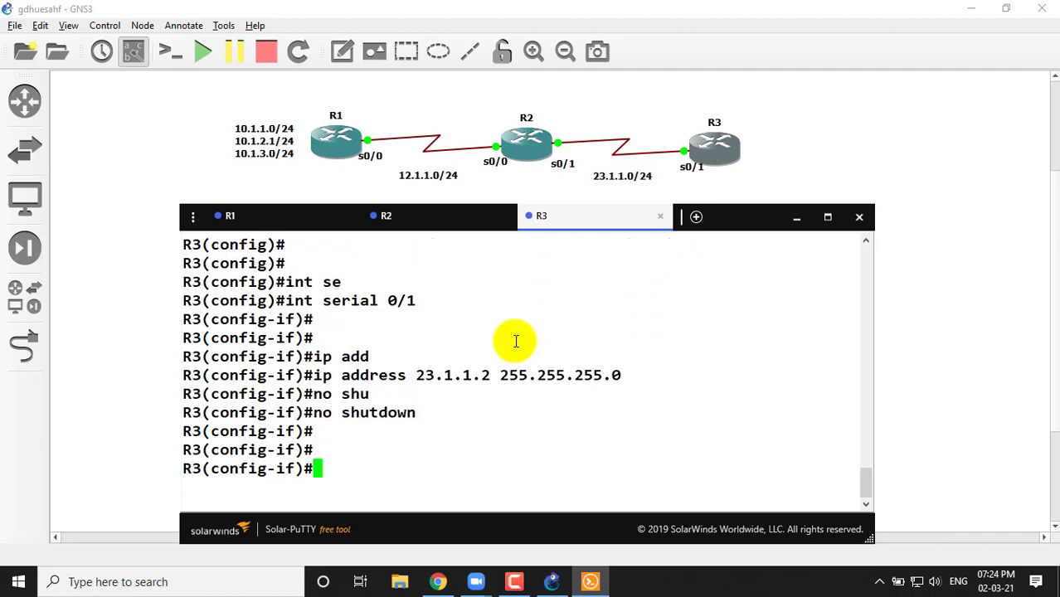
- Exit interface configuration on R3 and enter EIGRP router configuration with autonomous system number 100 (router eigrp 100)
type("exi")
key("Tab")
key("Return")
key("Return")
key("Return")
type("r")
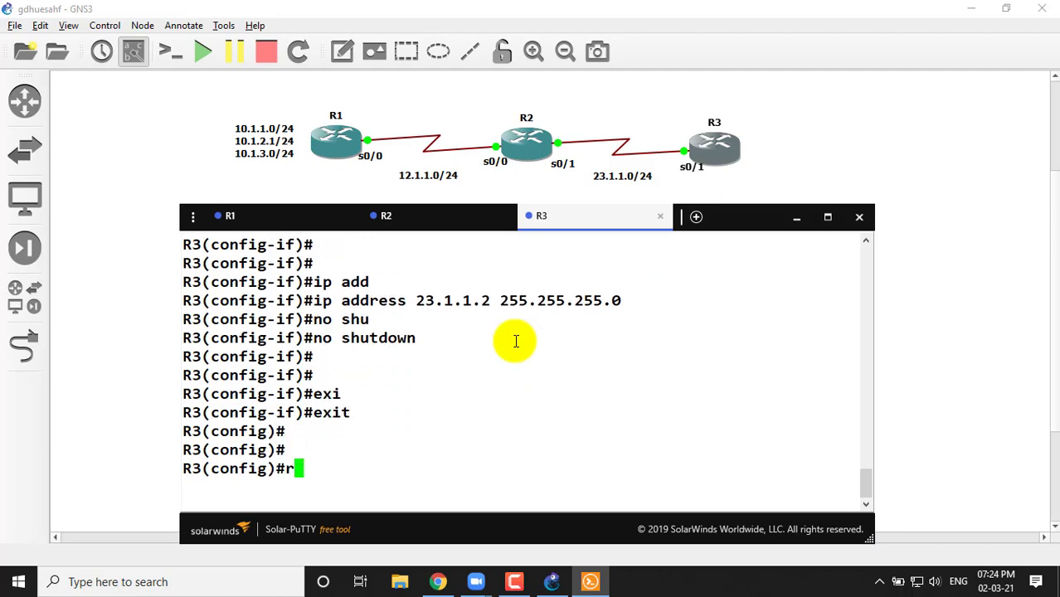
type("ou")
key("Tab")
type("e")
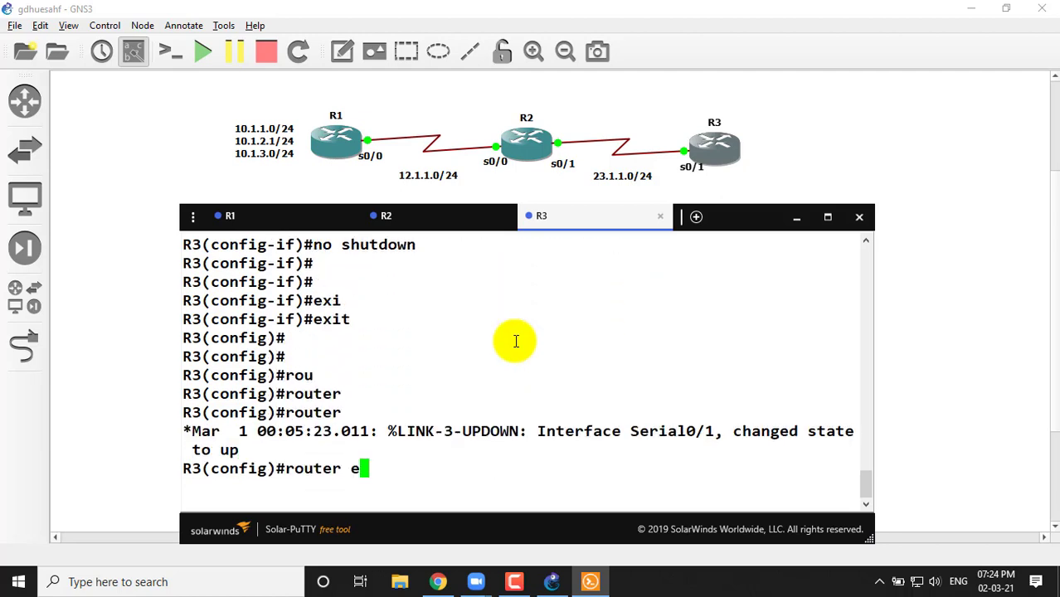
key("Tab")
type("100")
key("Return")
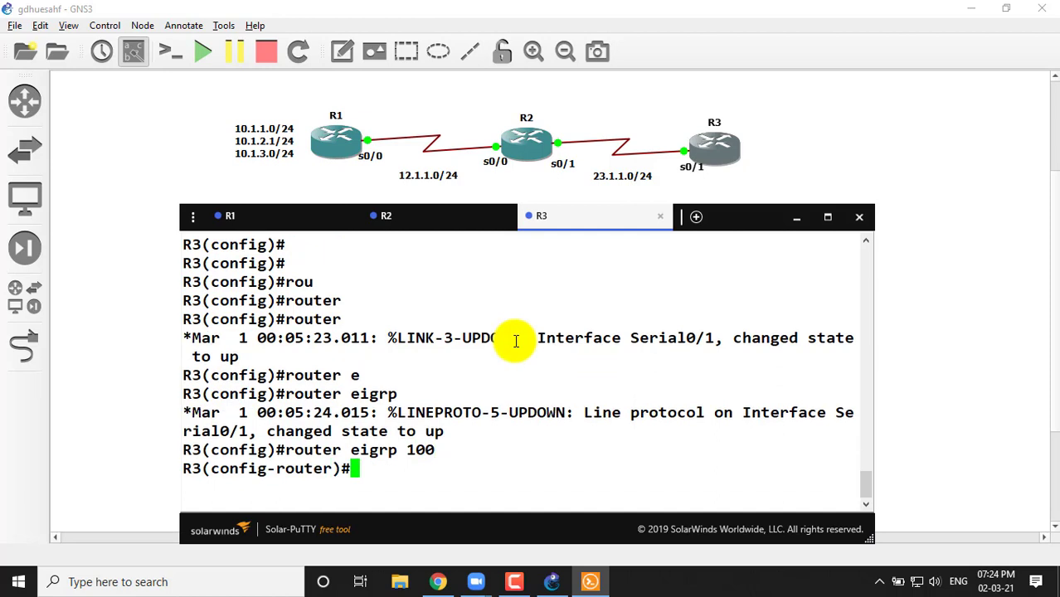
- Disable automatic route summarization for EIGRP 100 on R3 with no auto-summary
type("no au")
key("Tab")
key("Return")
key("Return")
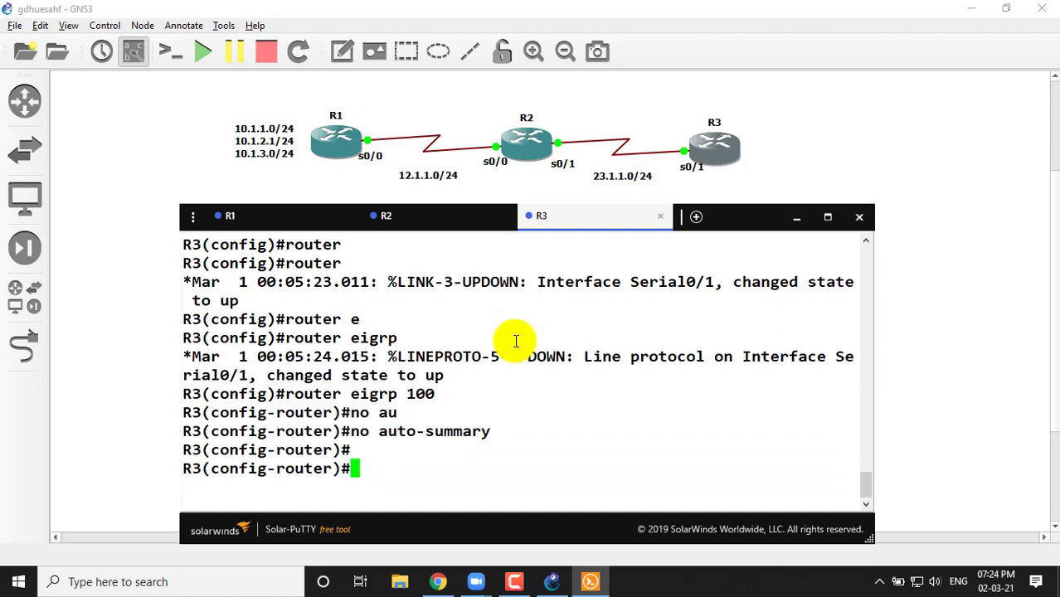
- Enable EIGRP 100 on all of R3's interfaces with network 0.0.0.0
type("net")
key("Tab")
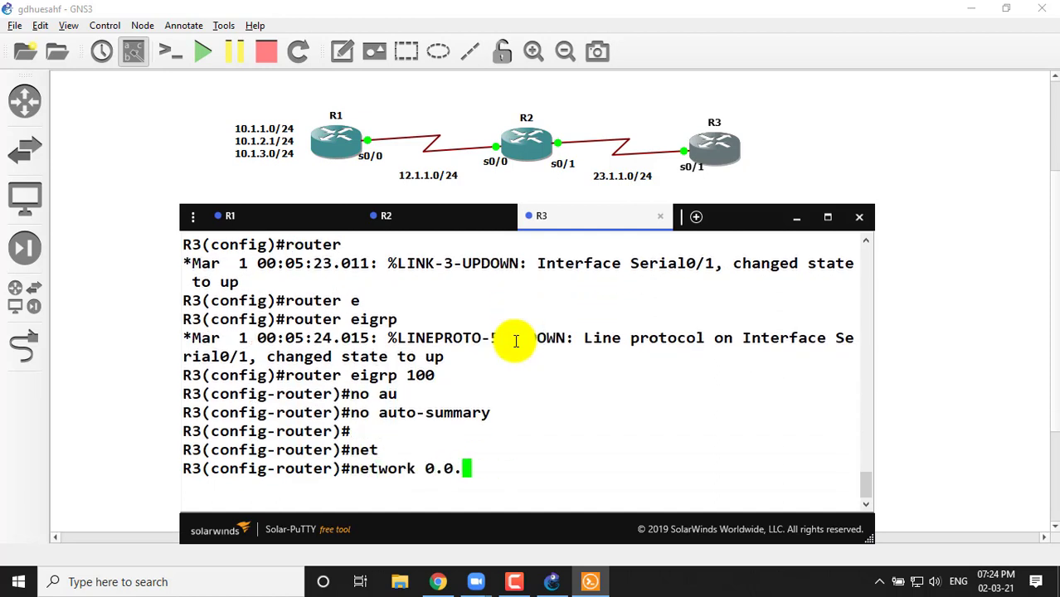
type("0.0.0.0")
key("Return")
key("Return")
key("Return")
key("Return")
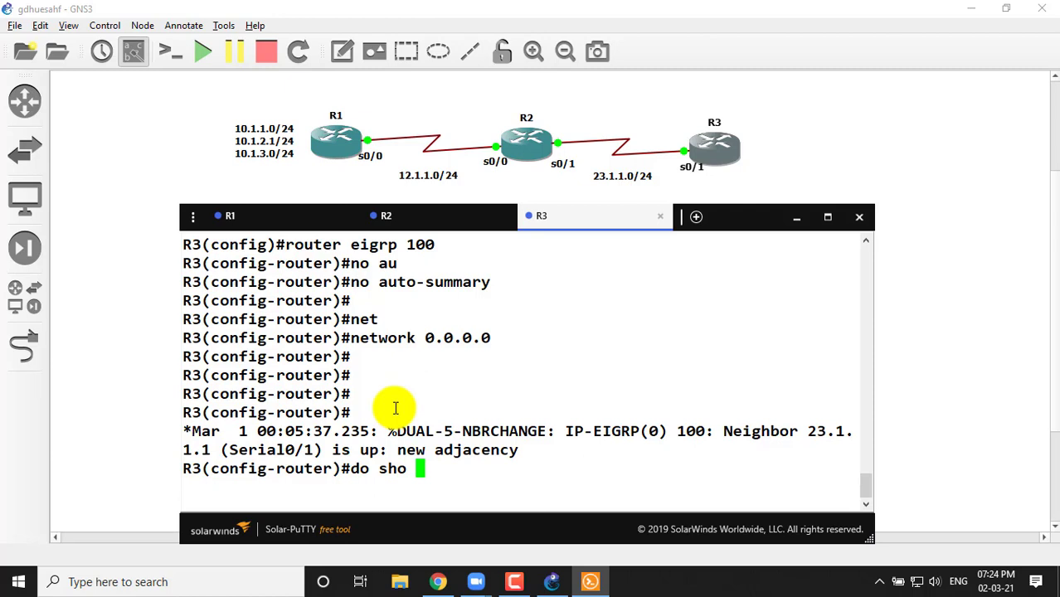
- Display R3's IP routing table from router configuration mode and examine the routes to 10.1.1.0, 10.1.2.0 and 10.1.3.0
key("Return")
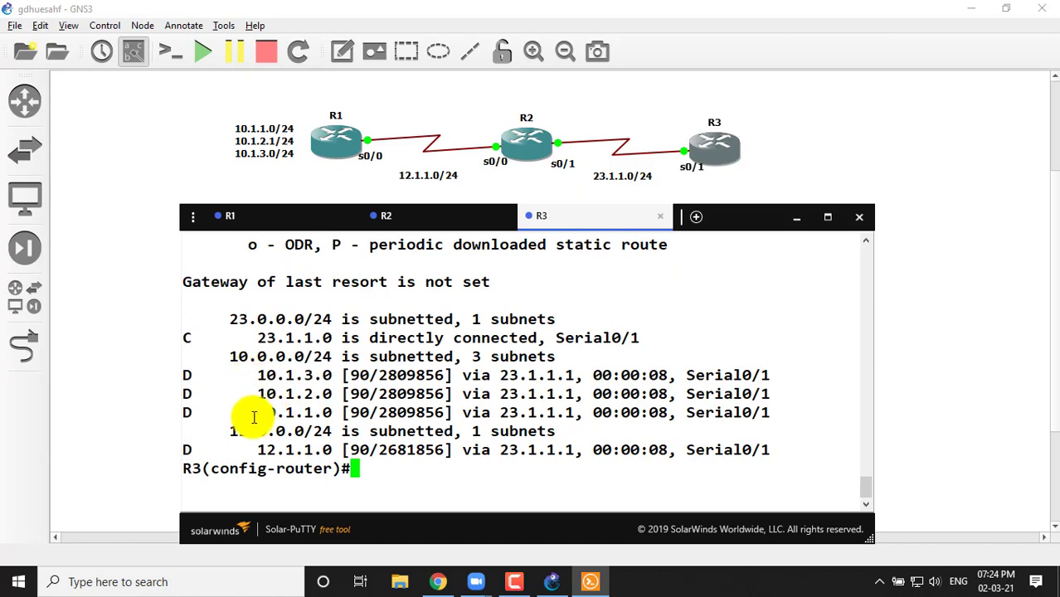
left_click_drag(249, 412, 339, 415)
left_click_drag(249, 402, 323, 412)
left_click_drag(251, 395, 326, 401)
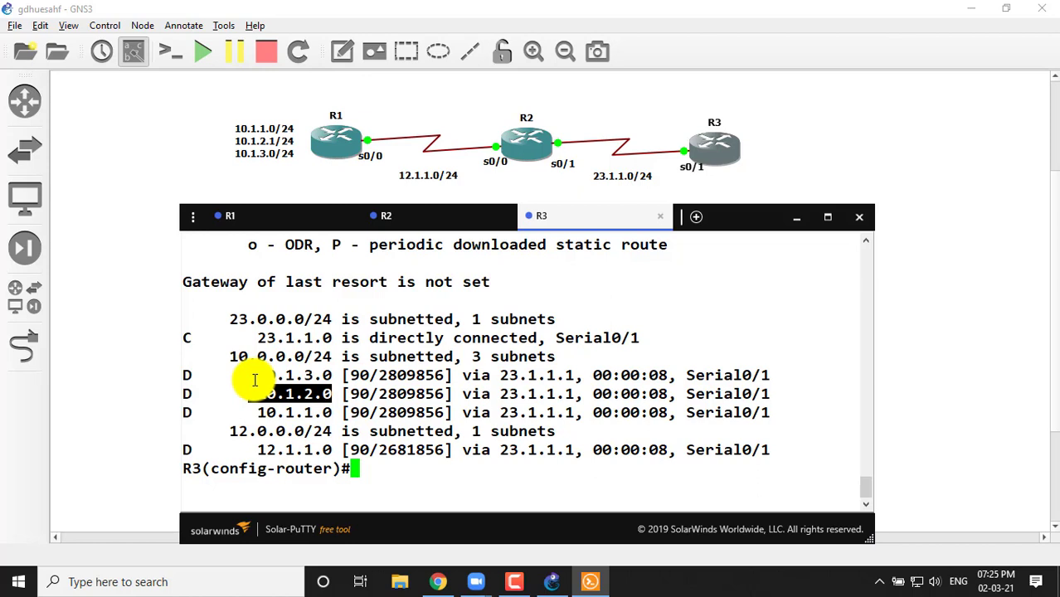
left_click_drag(254, 380, 280, 396)
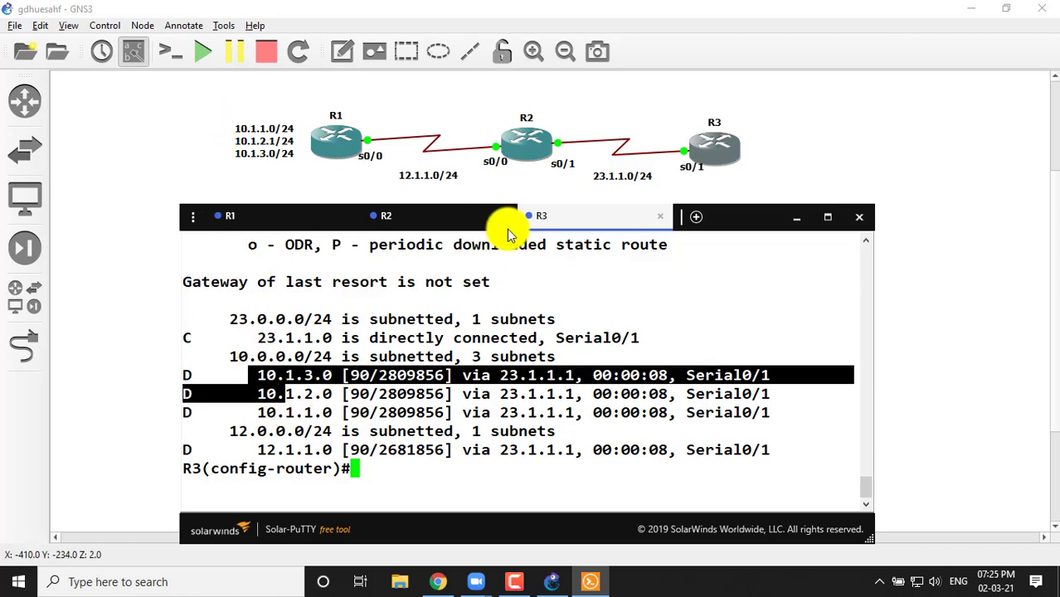
- Switch to the R2 console and leave router configuration for privileged EXEC mode
left_click(439, 221)
key("Return")
key("Return")
key("Return")
key("Return")
key("Return")
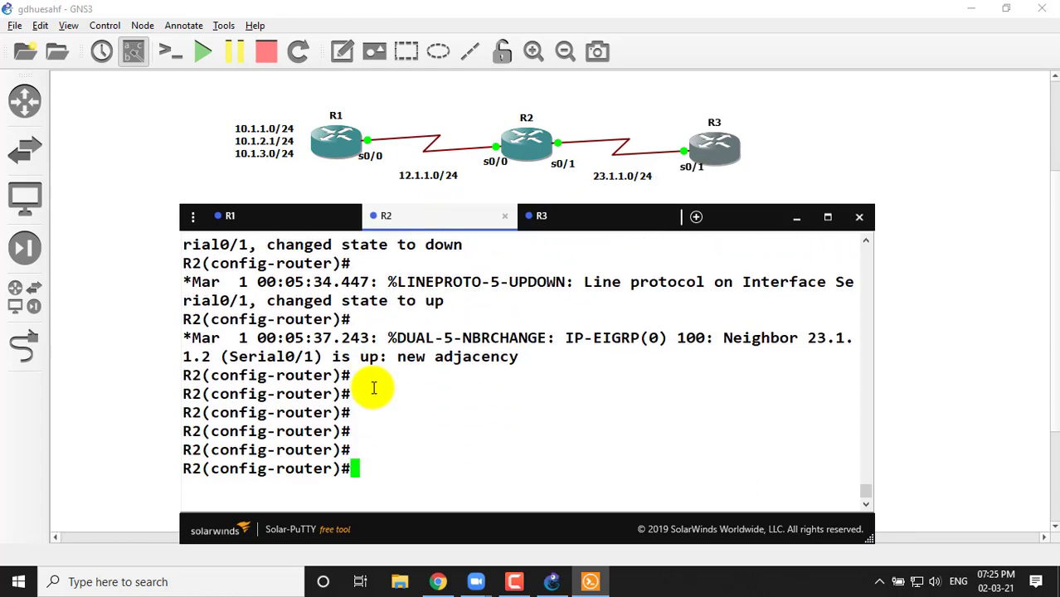
key("ctrl+z")
- Display R2's routing table with sho ip route and examine the EIGRP routes to the three 10.1.x.0 networks
type("sho ")
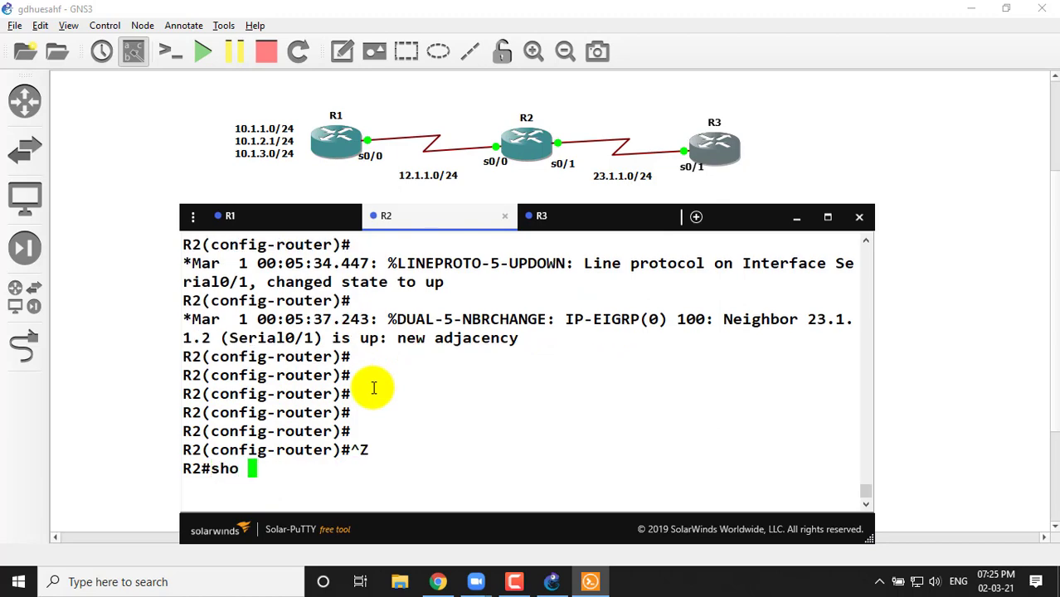
type("ip rou")
key("Tab")
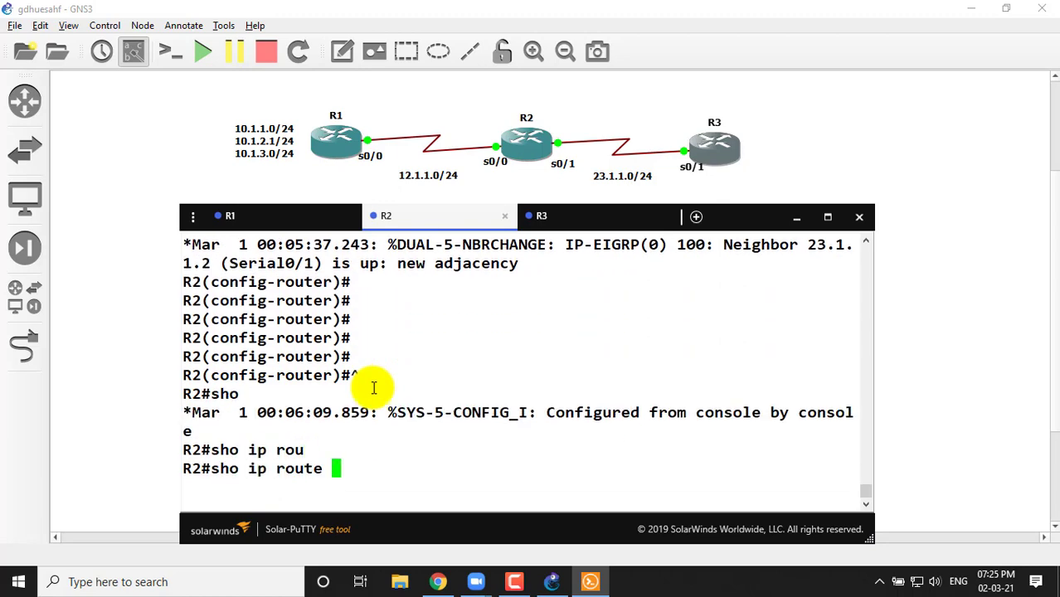
key("Return")
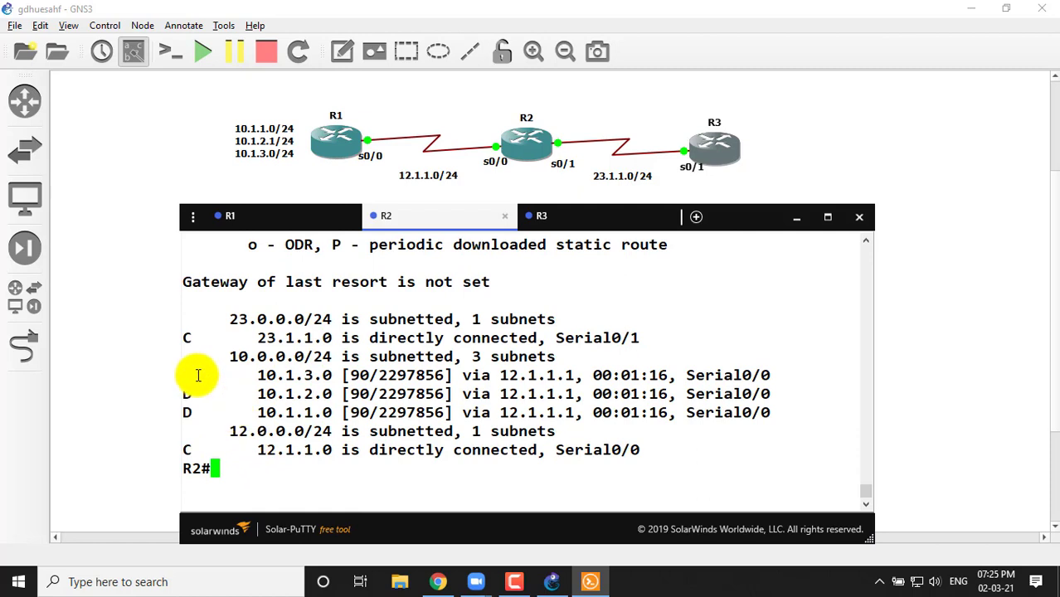
left_click_drag(198, 376, 453, 375)
left_click_drag(380, 396, 461, 394)
left_click_drag(249, 375, 799, 410)
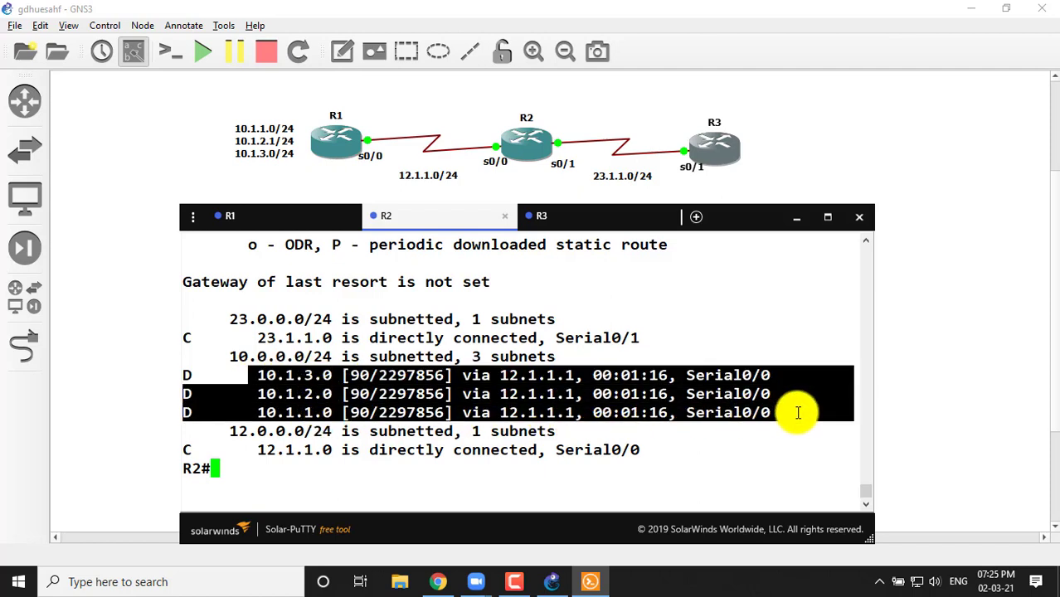
left_click(782, 339)
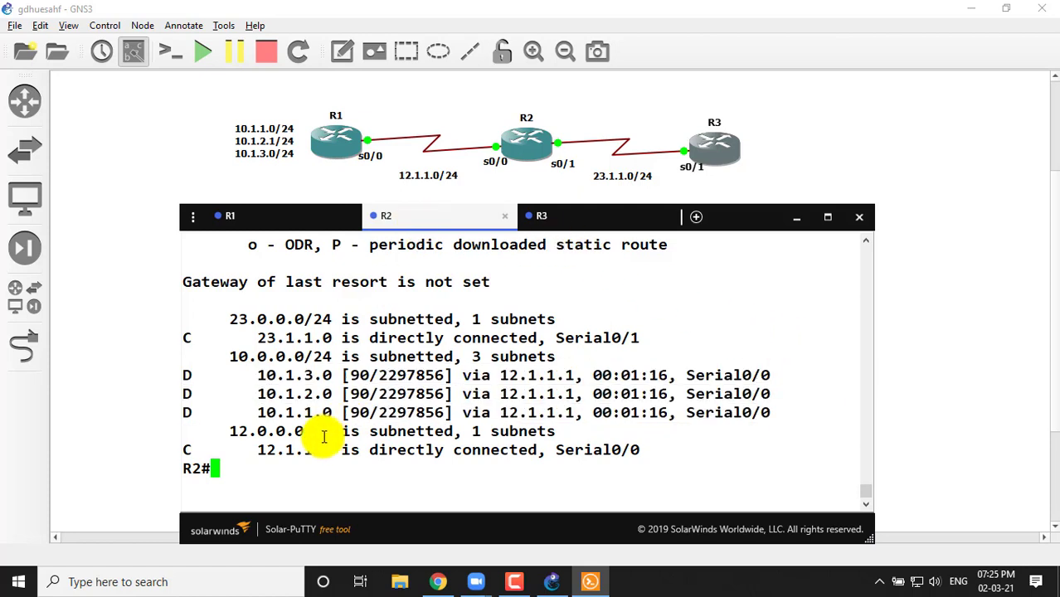
- Display R2's EIGRP topology table with sho ip eigrp topology
type("sho ip")
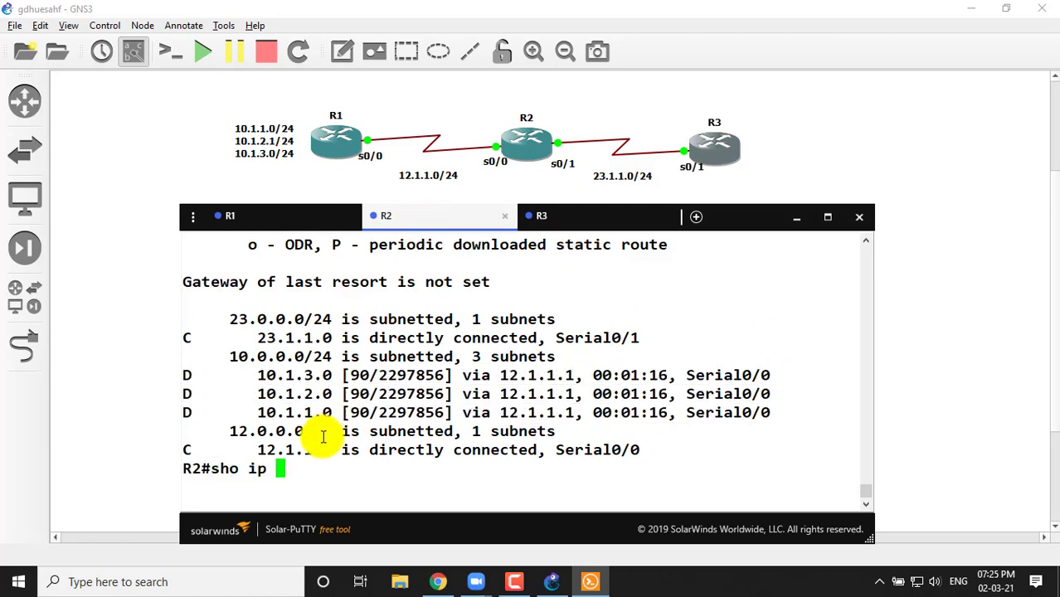
type(" ei")
key("Tab")
type("t")
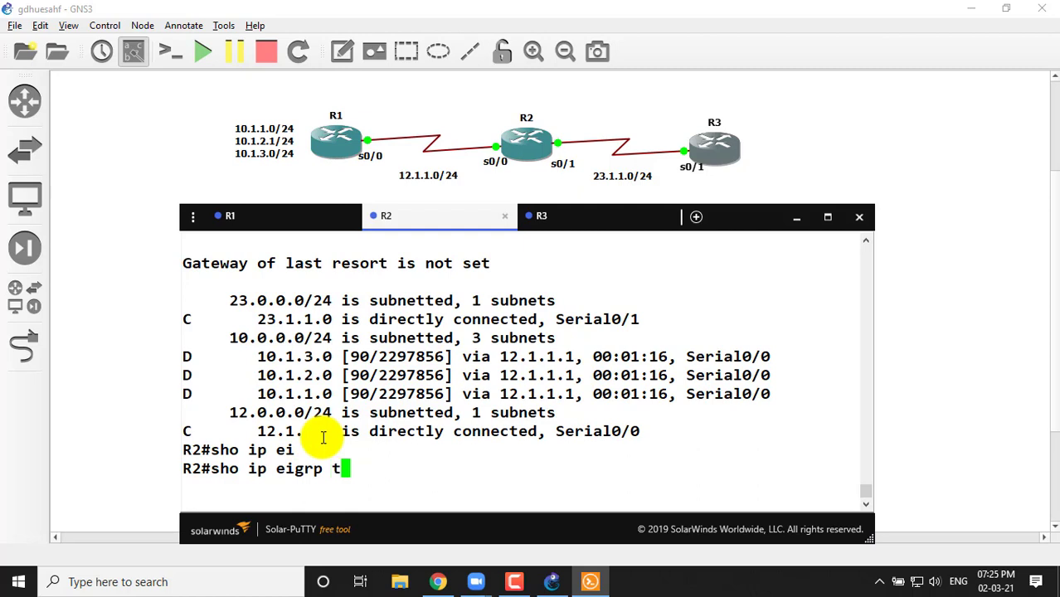
type("o")
key("Tab")
type("[~")
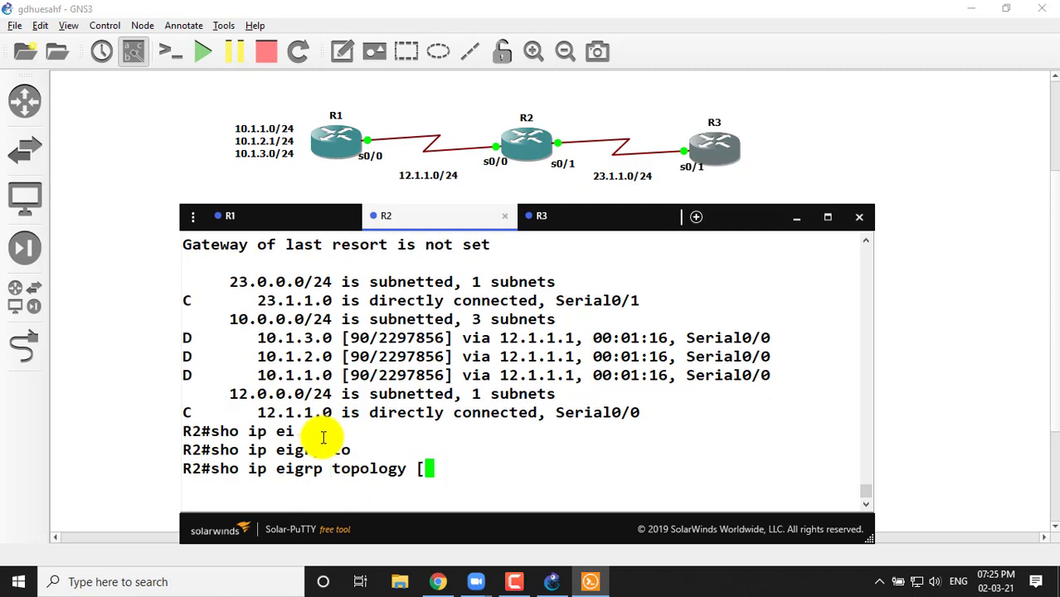
key("Return")
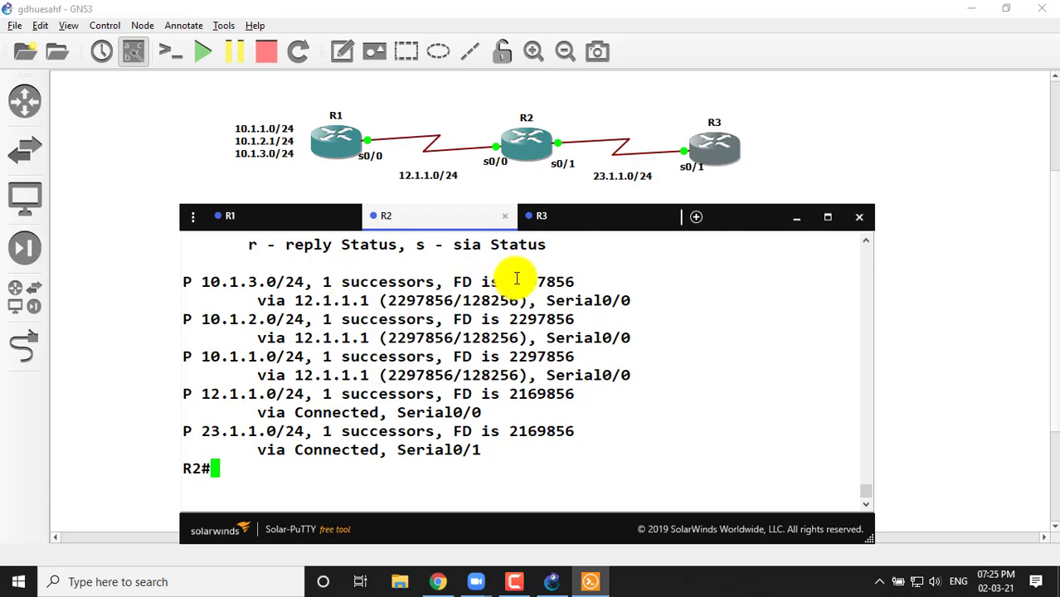
- Examine the feasible distance and next-hop addresses of the 10.1.3.0/24 and 10.1.2.0/24 entries in R2's topology table
left_click_drag(509, 283, 594, 284)
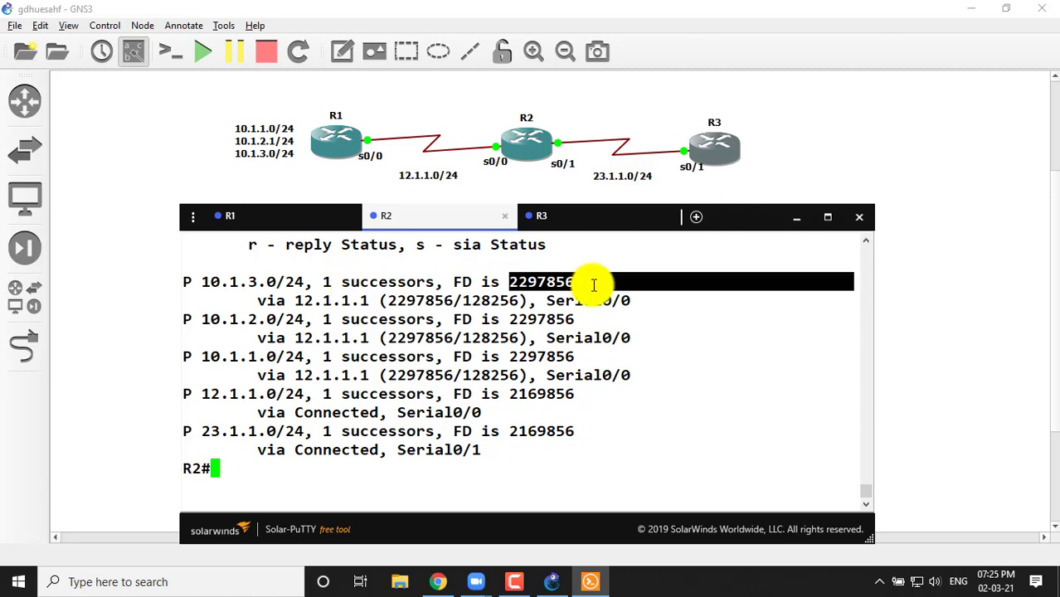
left_click_drag(294, 301, 360, 302)
left_click_drag(315, 338, 378, 339)
key("Return")
key("Return")
key("Return")
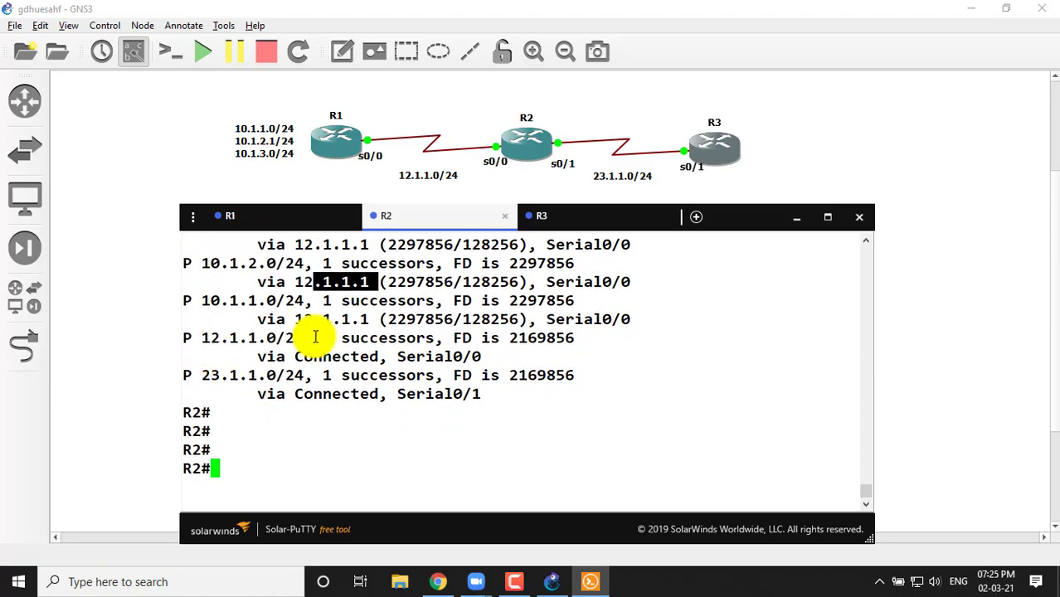
left_click(543, 220)
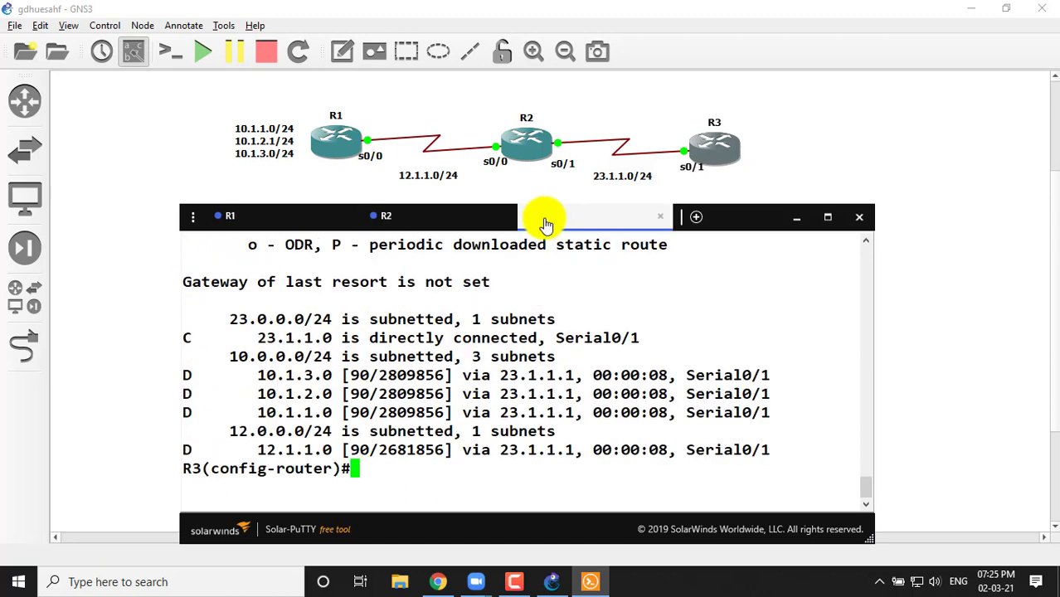
left_click(249, 219)
left_click(419, 218)
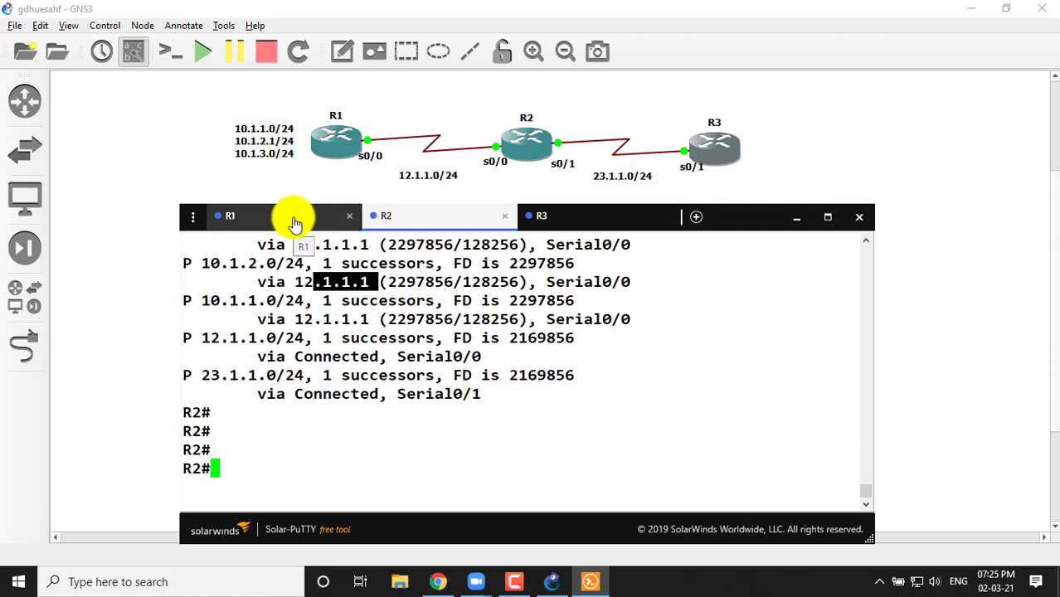
left_click(284, 216)
left_click(414, 219)
left_click(543, 220)
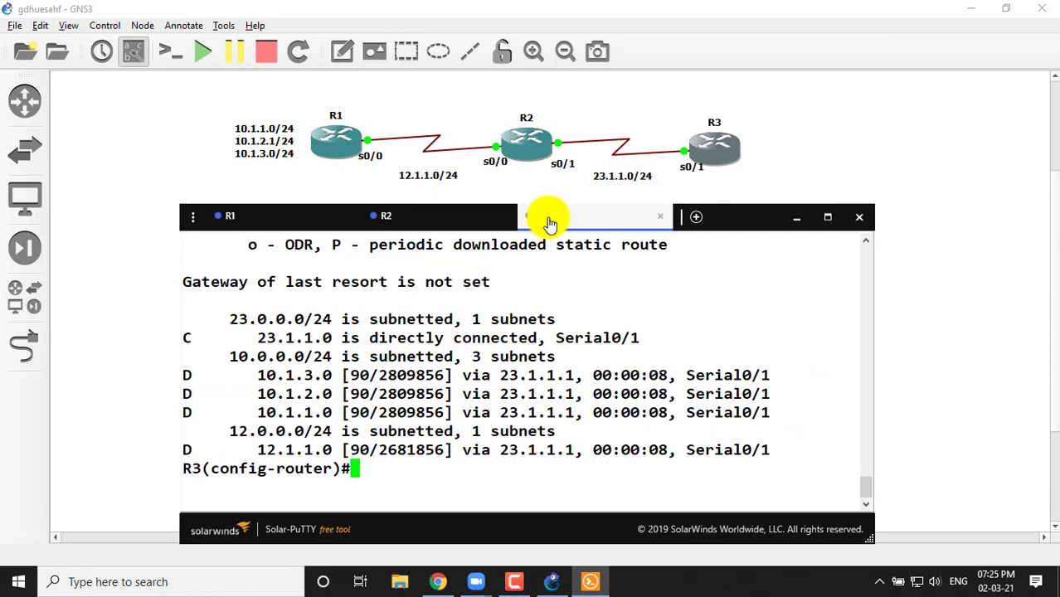
- Display R2's routing table again with sho ip route and examine its EIGRP routes to 10.1.1.0, 10.1.2.0 and 10.1.3.0
left_click(417, 219)
type("sho ip route")
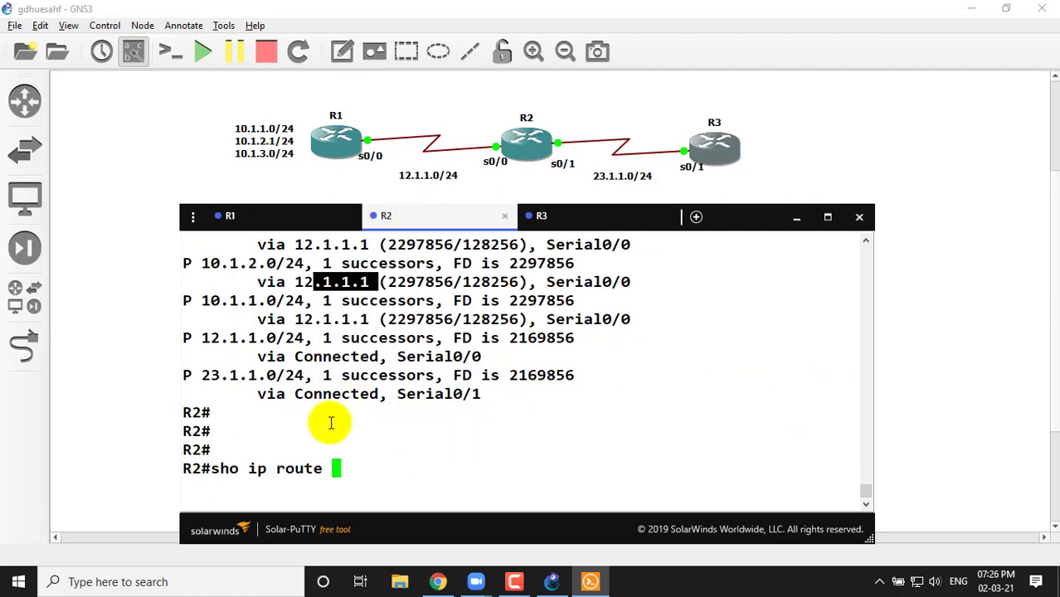
key("Return")
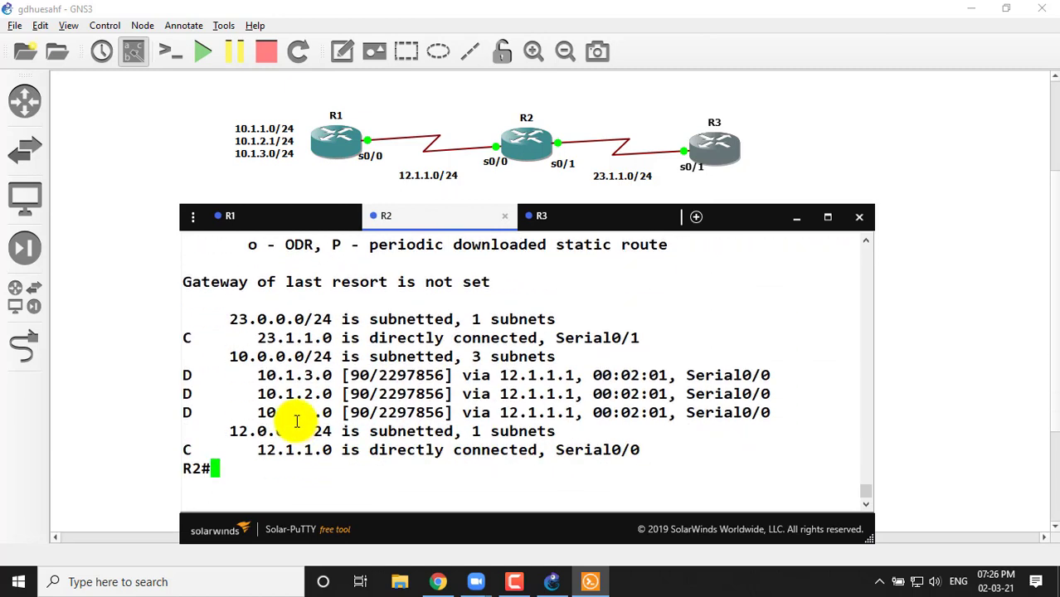
left_click_drag(249, 375, 771, 410)
left_click(781, 332)
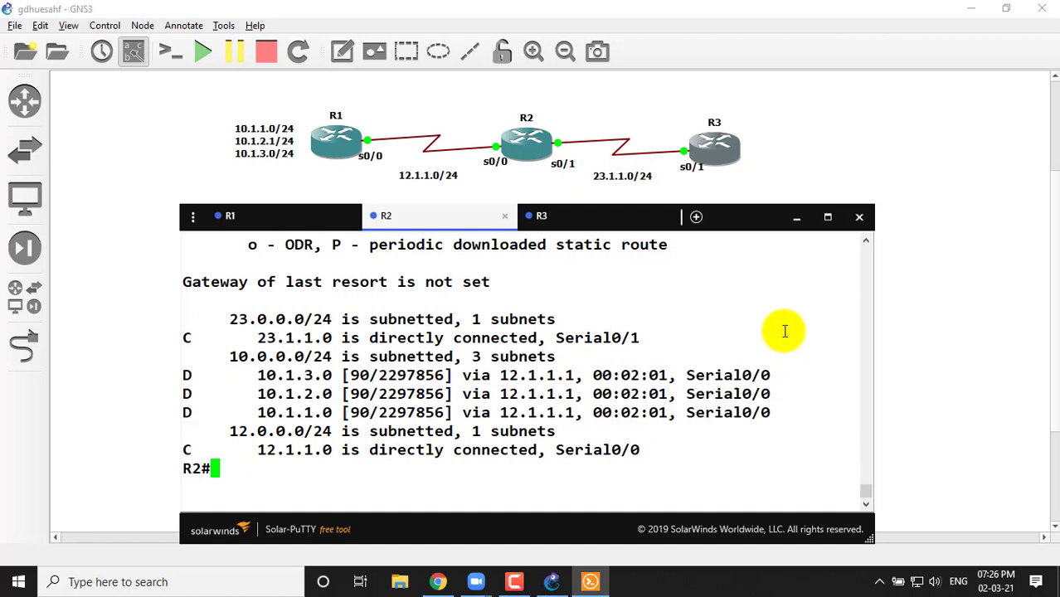
left_click_drag(248, 375, 769, 417)
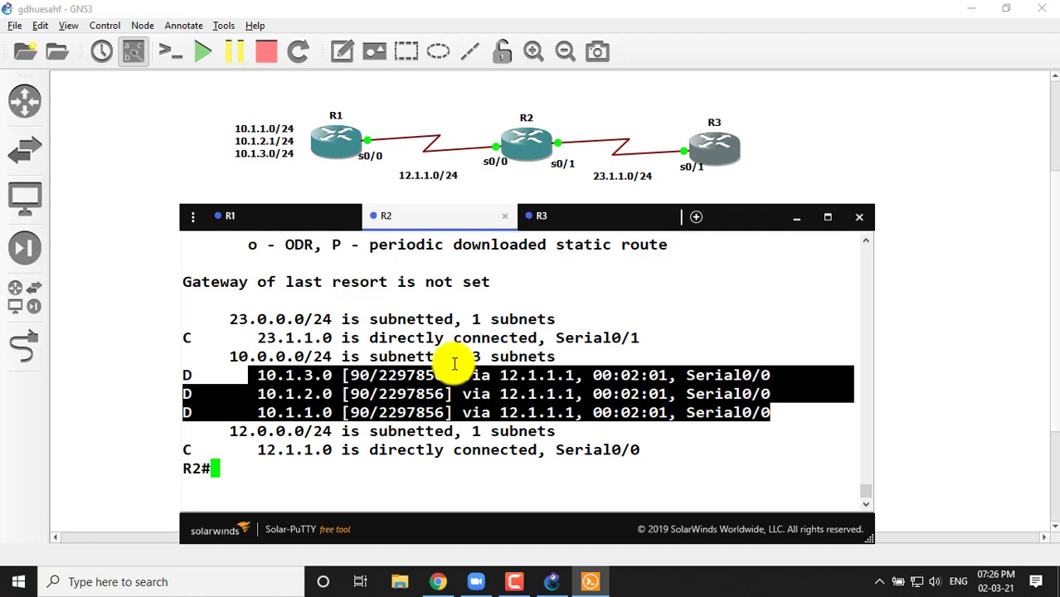
- Switch to the R3 console and leave router configuration for privileged EXEC mode
left_click(272, 214)
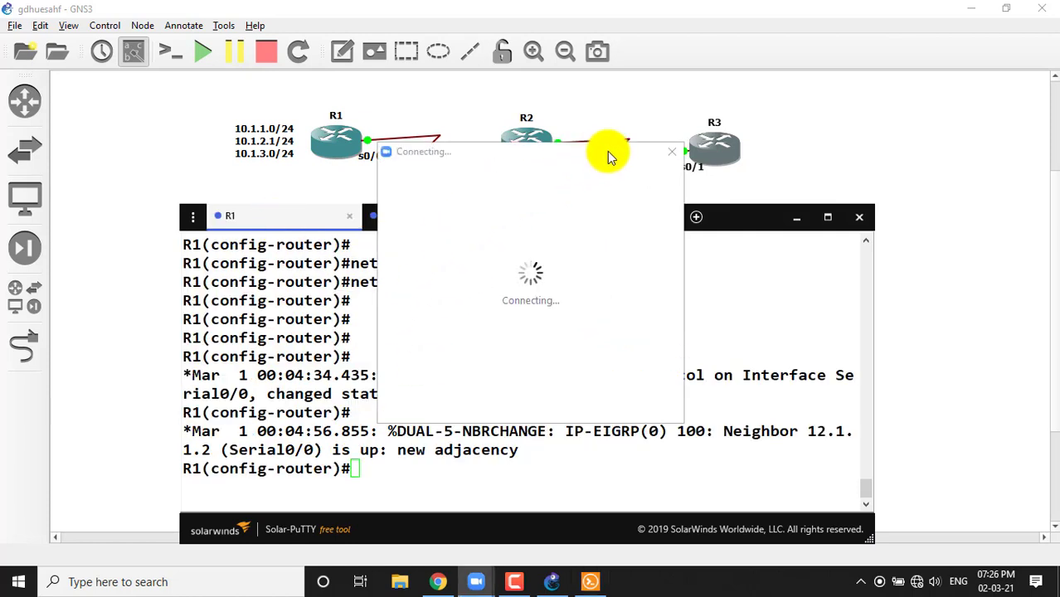
left_click(341, 272)
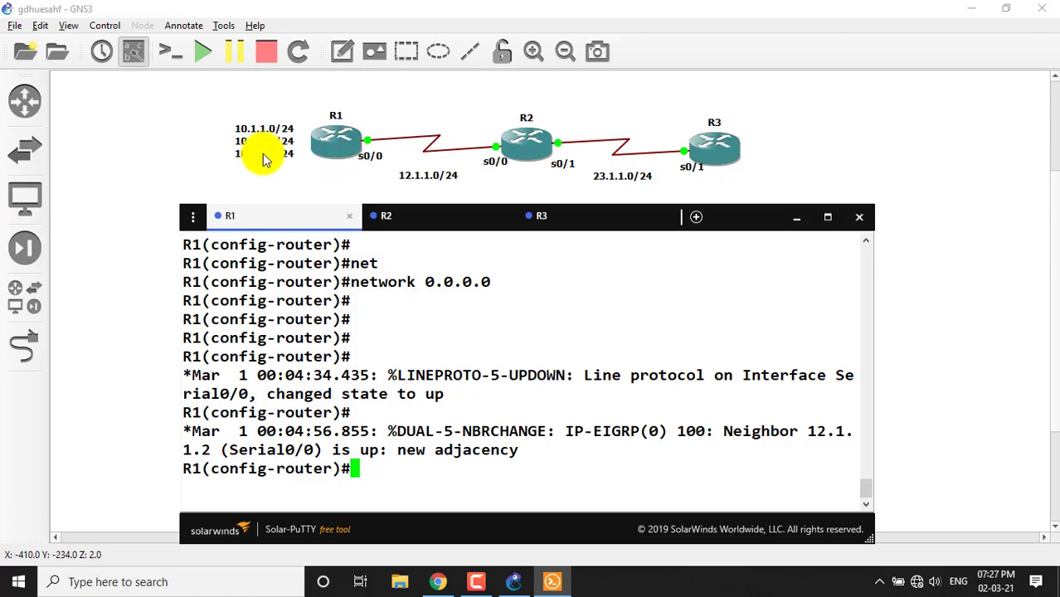
left_click(576, 217)
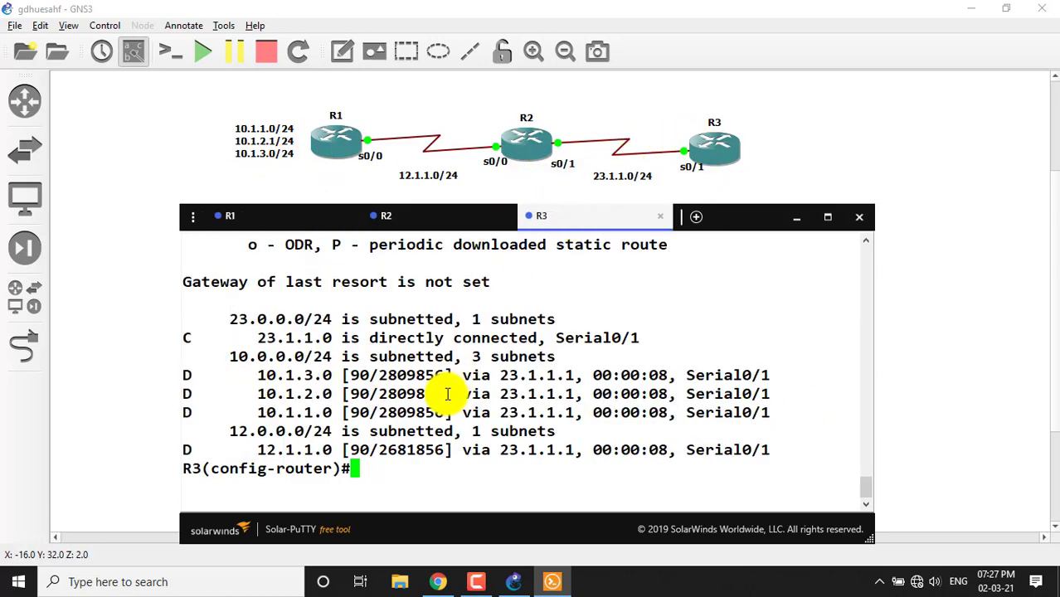
key("Return")
key("Return")
key("Return")
key("ctrl+z")
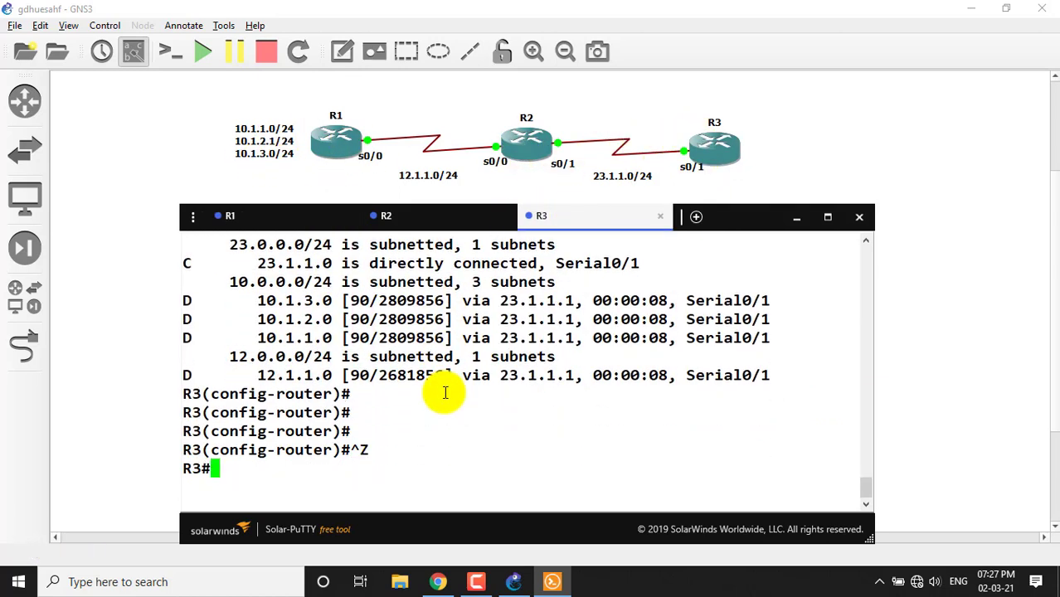
- Ping R1's address 10.1.1.1 from R3
type("ping 1")
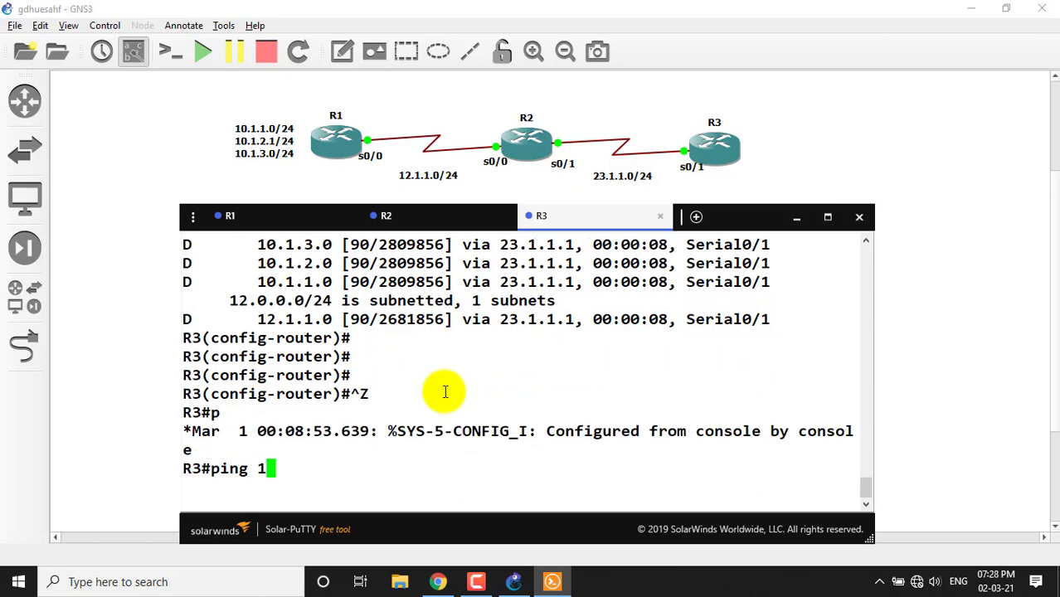
type("0.1.1.1")
key("Return")
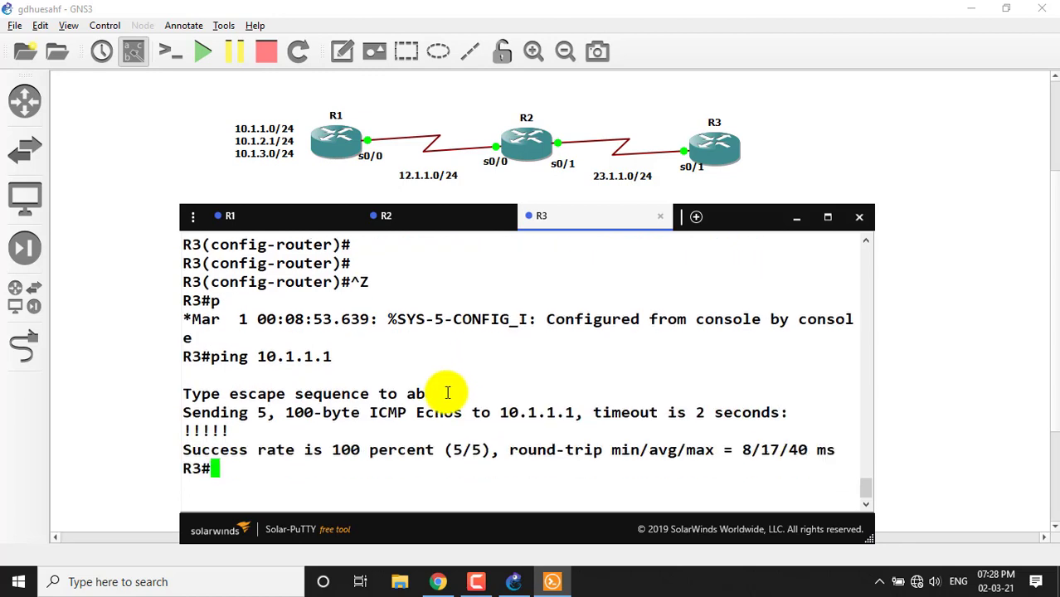
- Ping R1's other two LAN addresses, 10.1.2.1 and 10.1.3.1, from R3
key("Up")
key("BackSpace")
key("BackSpace")
key("BackSpace")
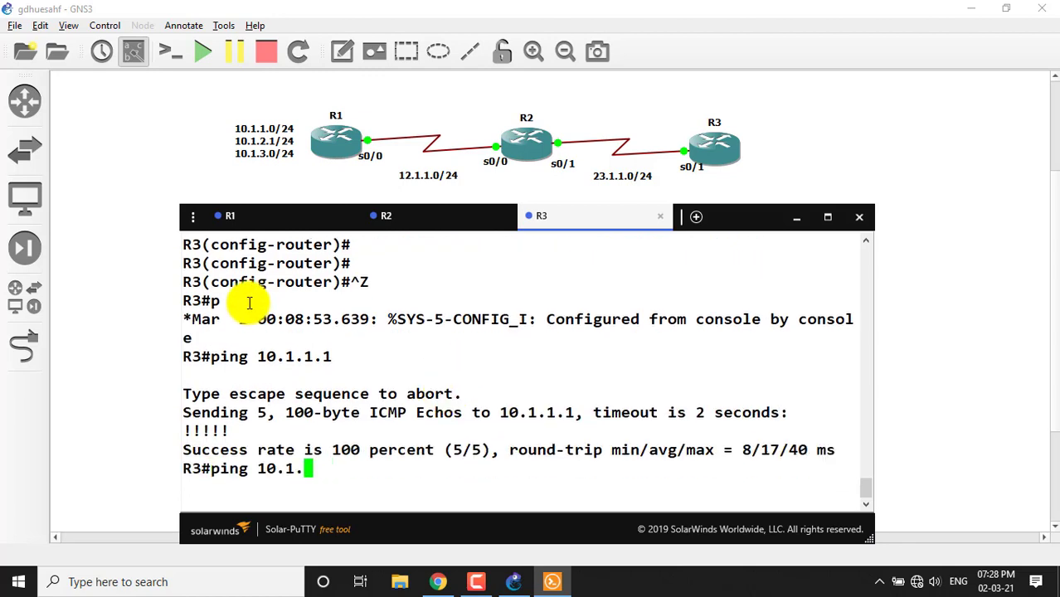
type("2.1")
key("Return")
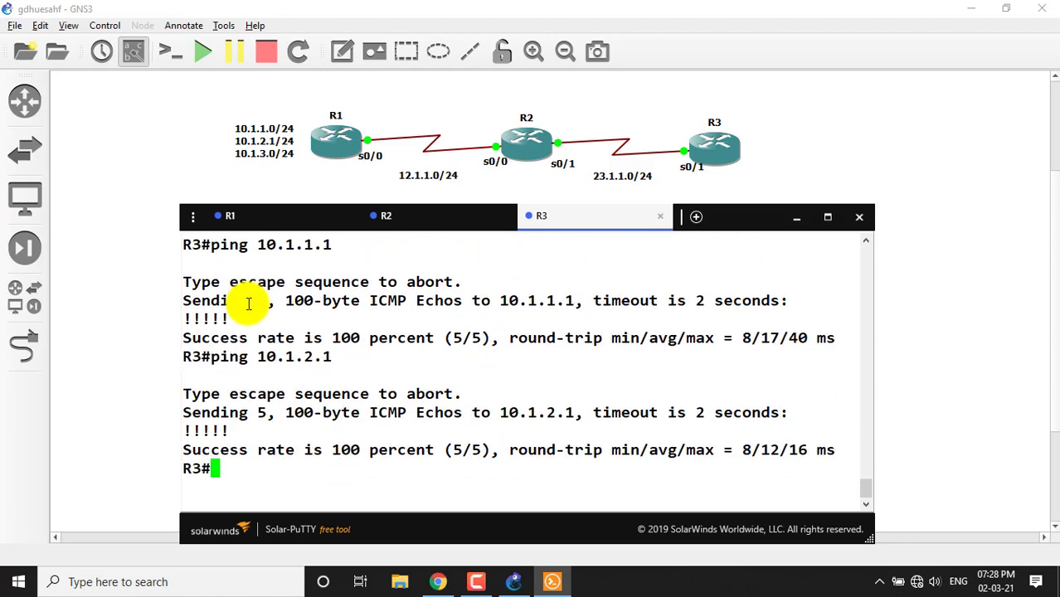
key("Up")
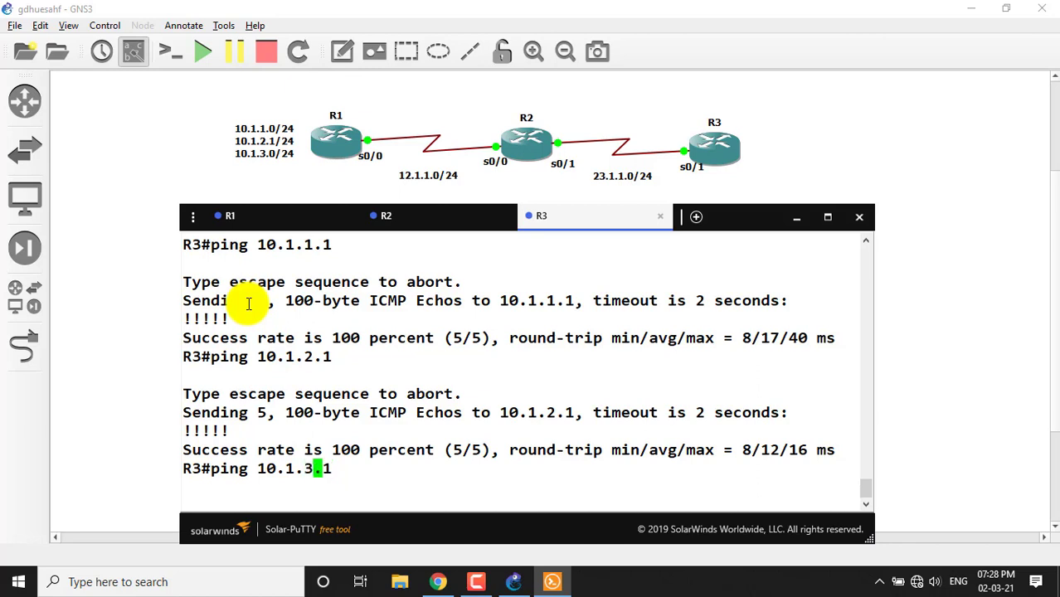
type("3")
key("Return")
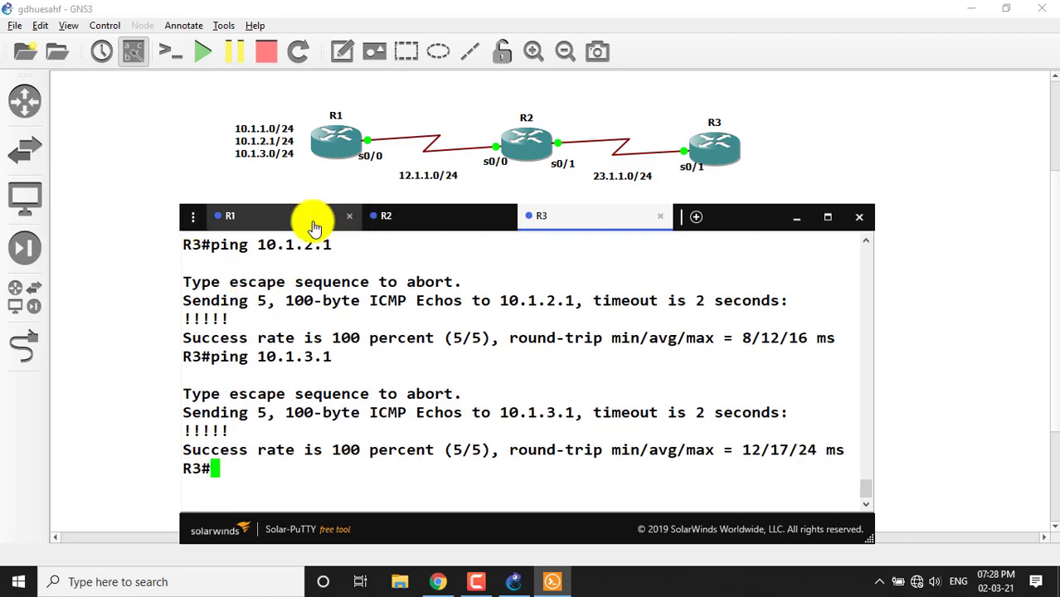
- Switch to the R1 console and leave router configuration for privileged EXEC mode
left_click(282, 218)
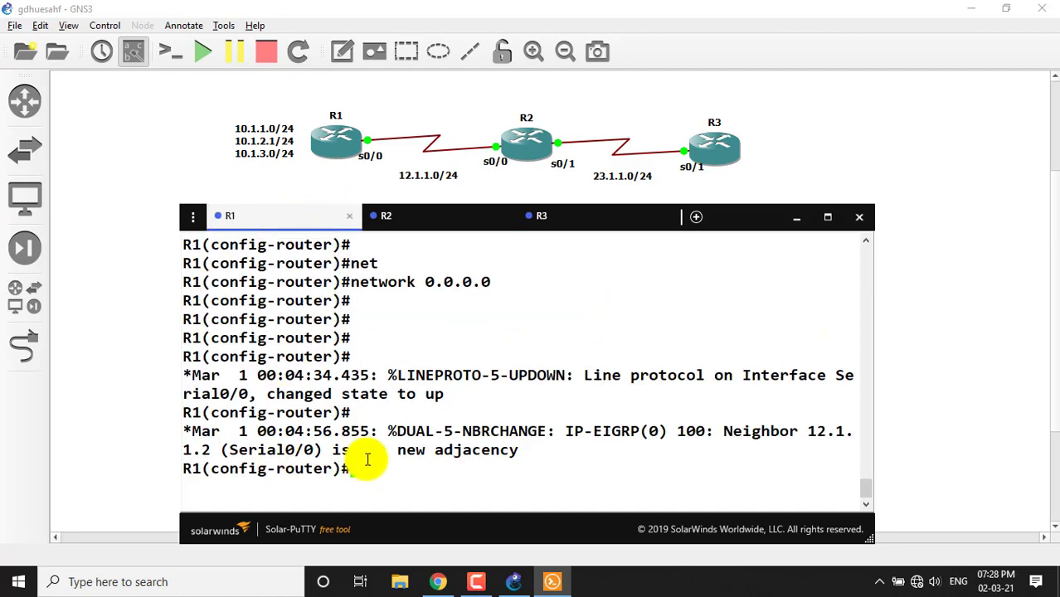
key("ctrl+z")
key("Return")
key("Return")
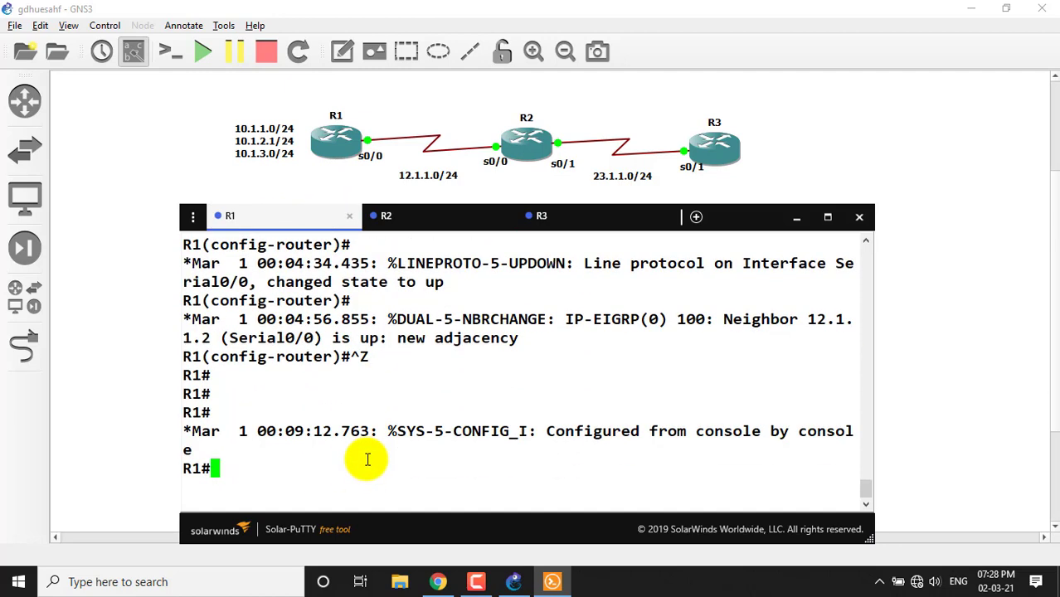
- Enter global configuration mode on R1 with configure terminal
type("conf")
key("Tab")
type("t")
key("Tab")
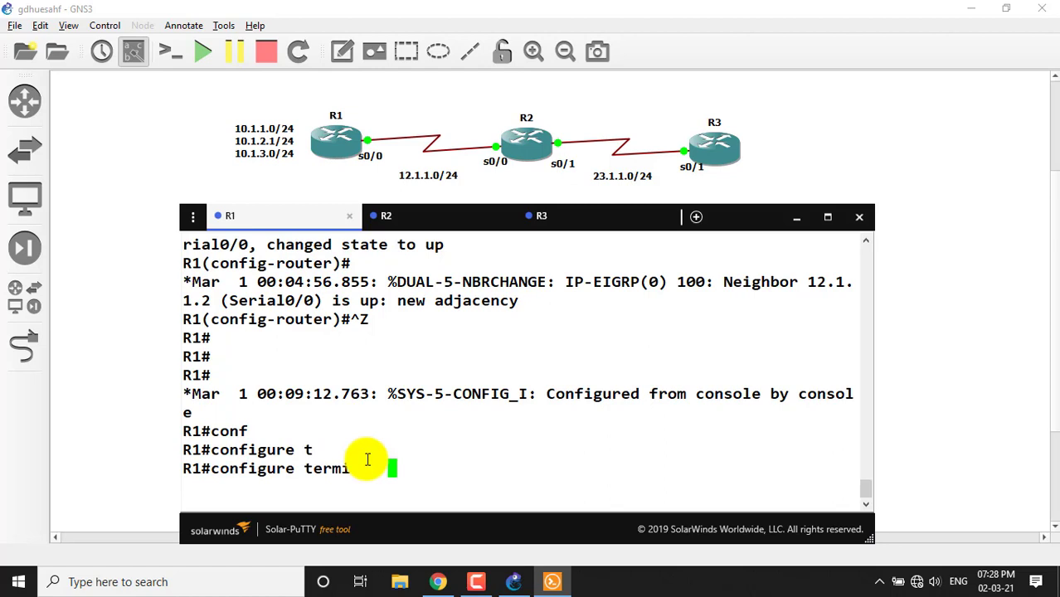
key("Return")
key("Return")
key("Return")
key("Return")
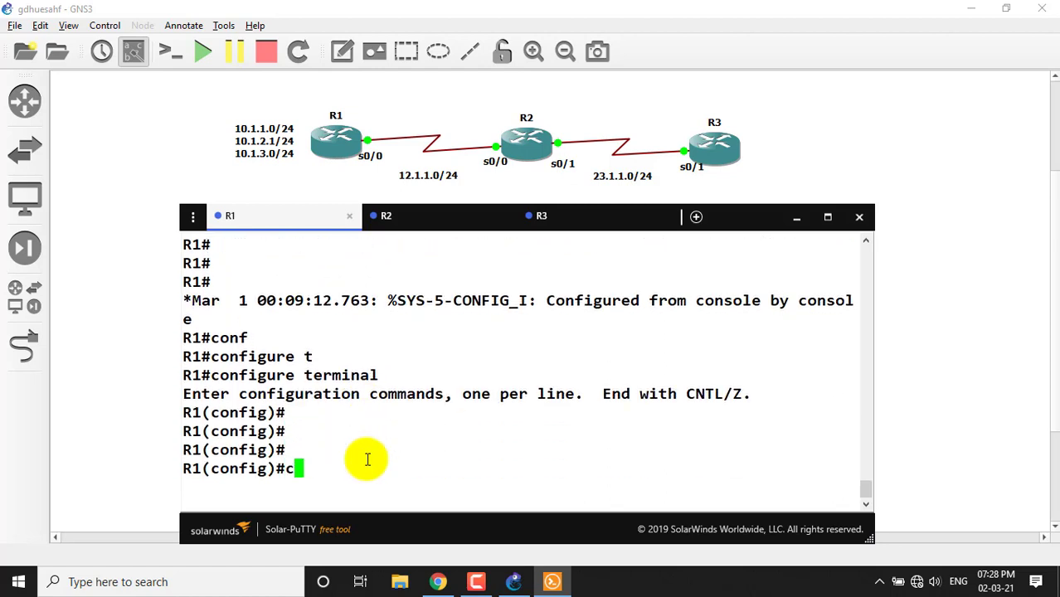
- Enter the EIGRP 100 routing process on R1 with router eigrp 100
type("rou")
key("Tab")
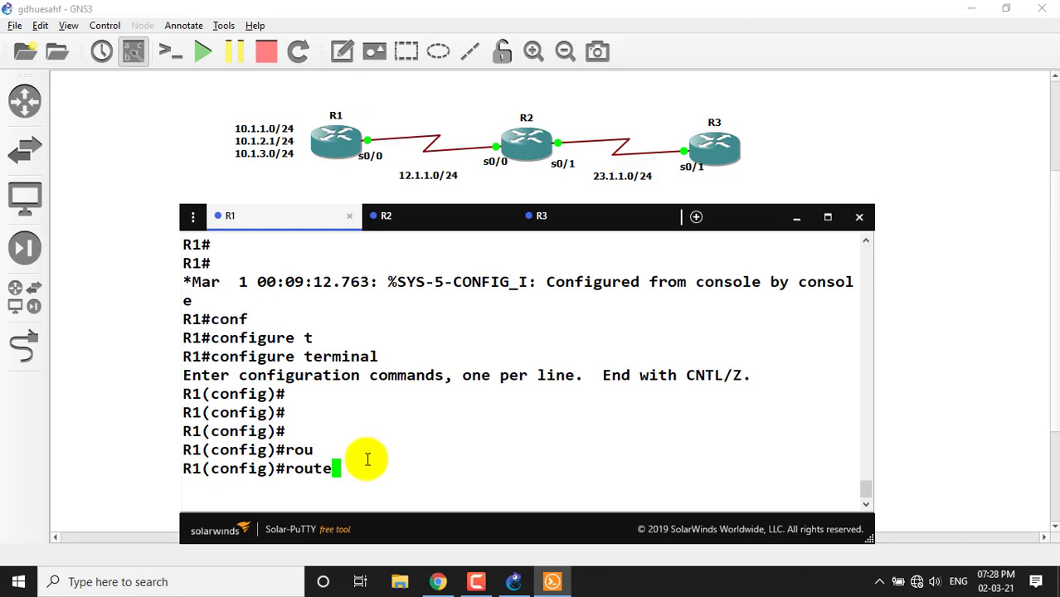
type("r")
key("Tab")
type("ei")
key("Tab")
type("100")
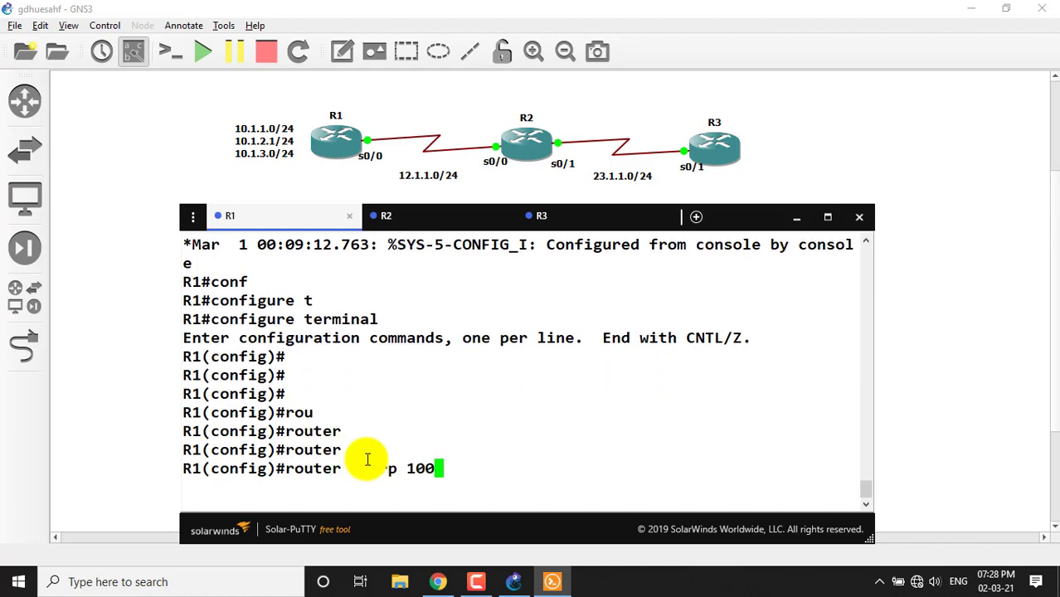
key("Return")
- Enable automatic route summarization for EIGRP 100 on R1 with auto-summary
key("Return")
key("Return")
key("Return")
type("no auto-summary")
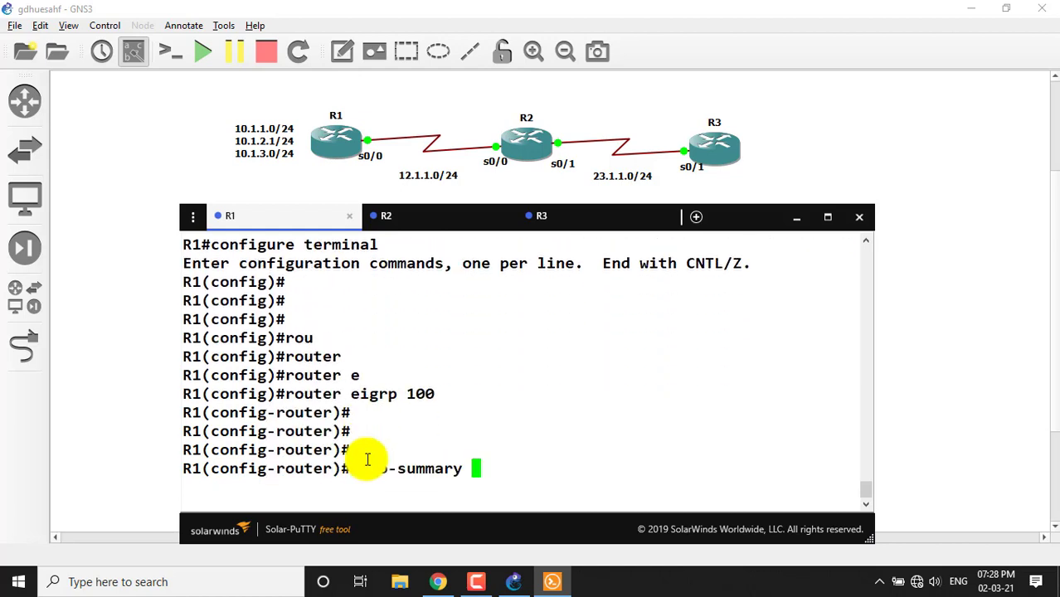
key("Return")
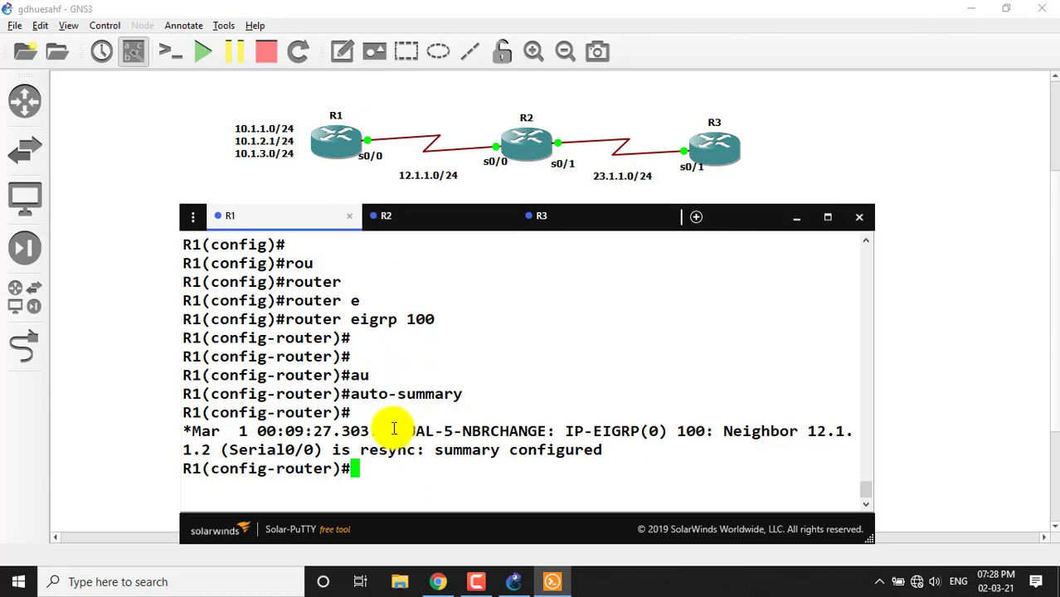
- Leave R1's EIGRP router configuration and return to privileged EXEC mode
key("ctrl+z")
key("Return")
key("Return")
key("Return")
key("Return")
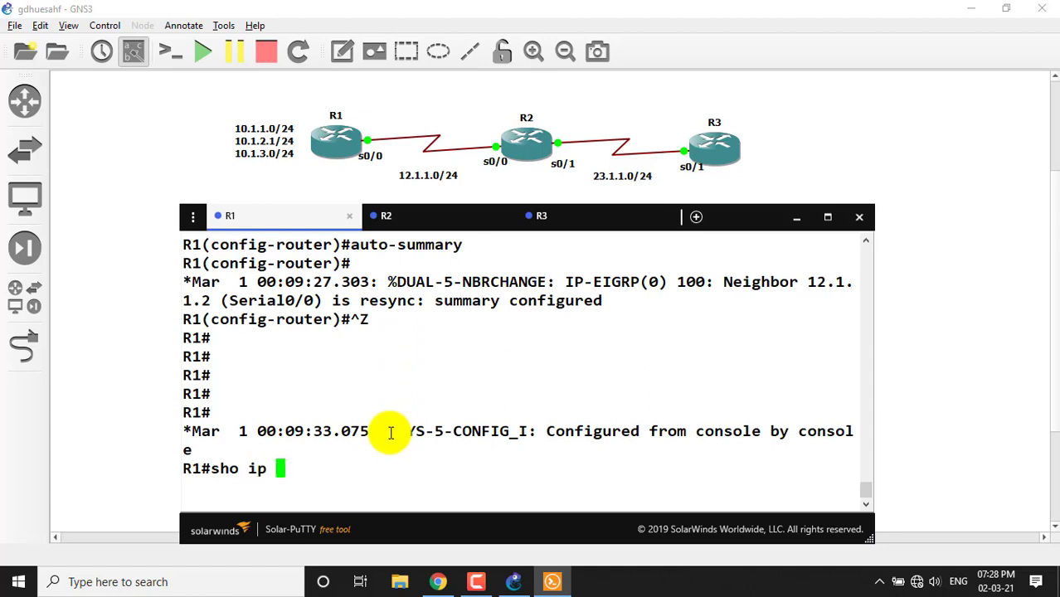
- Display R1's EIGRP topology table with sho ip eigrp topology
type("sho ip ei")
key("Tab")
type("t")
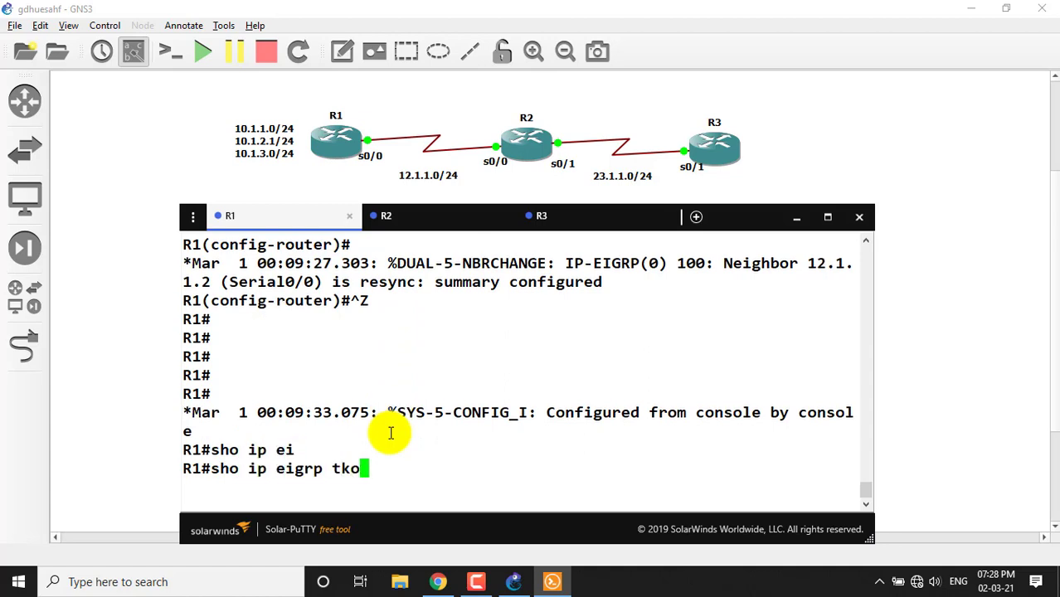
key("Tab")
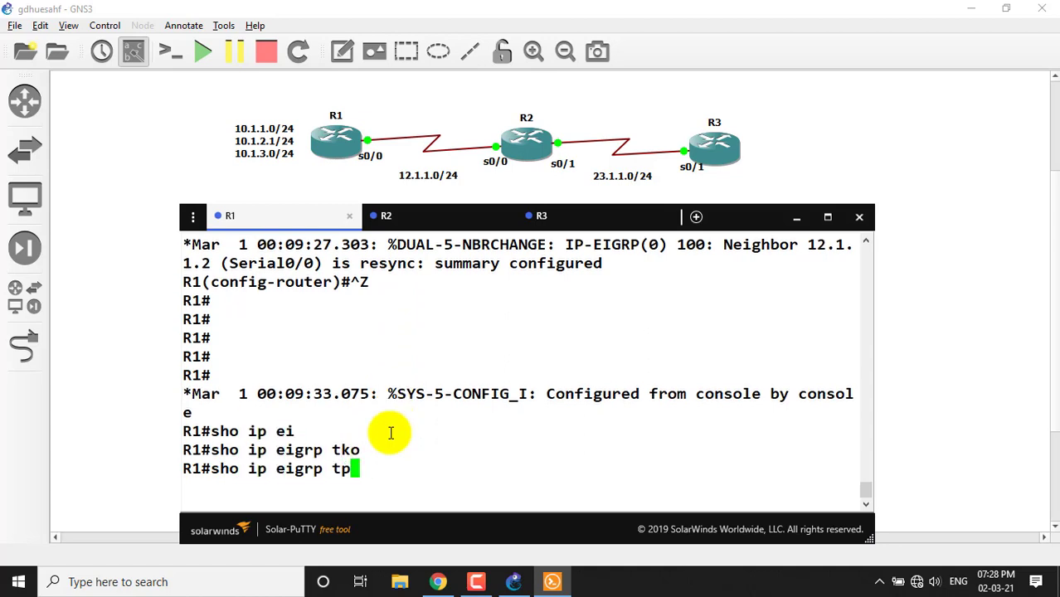
type("o")
key("Tab")
key("Return")
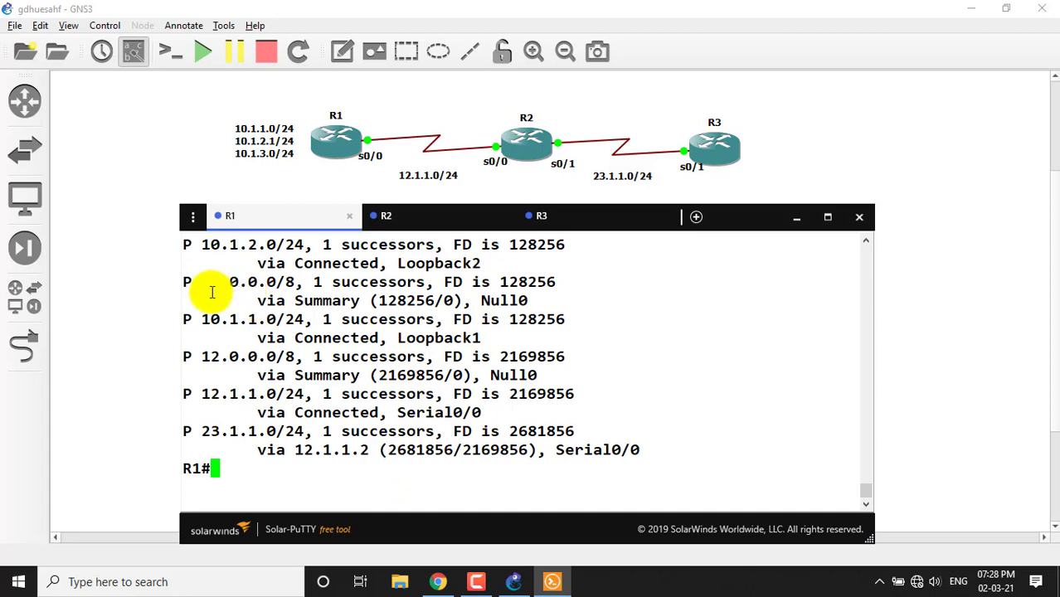
- Examine the 10.0.0.0/8 summary entry in R1's topology table, including its feasible distance and outgoing interface
left_click_drag(195, 282, 291, 283)
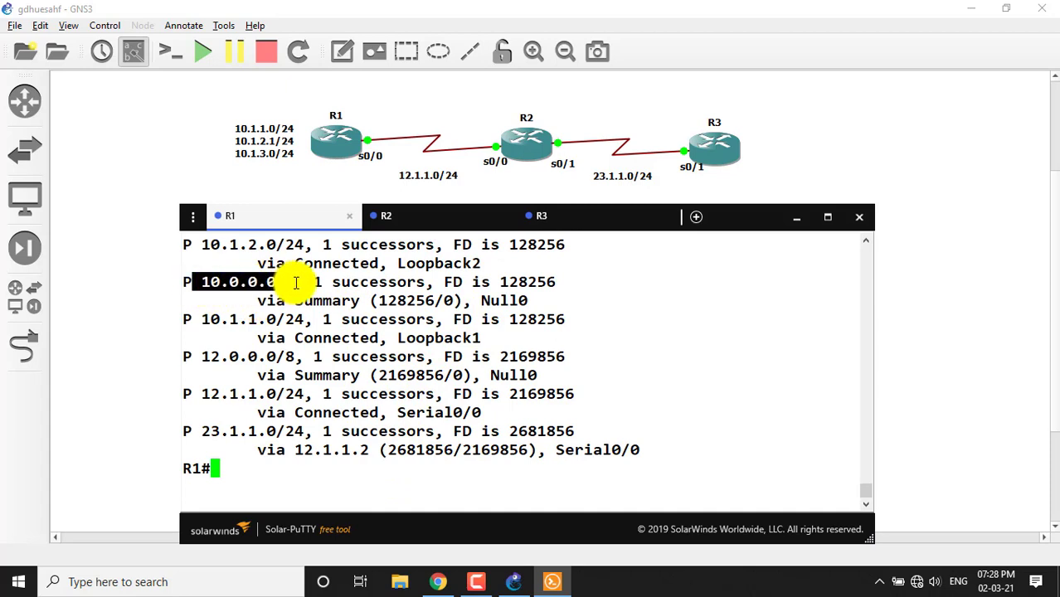
left_click_drag(295, 282, 304, 283)
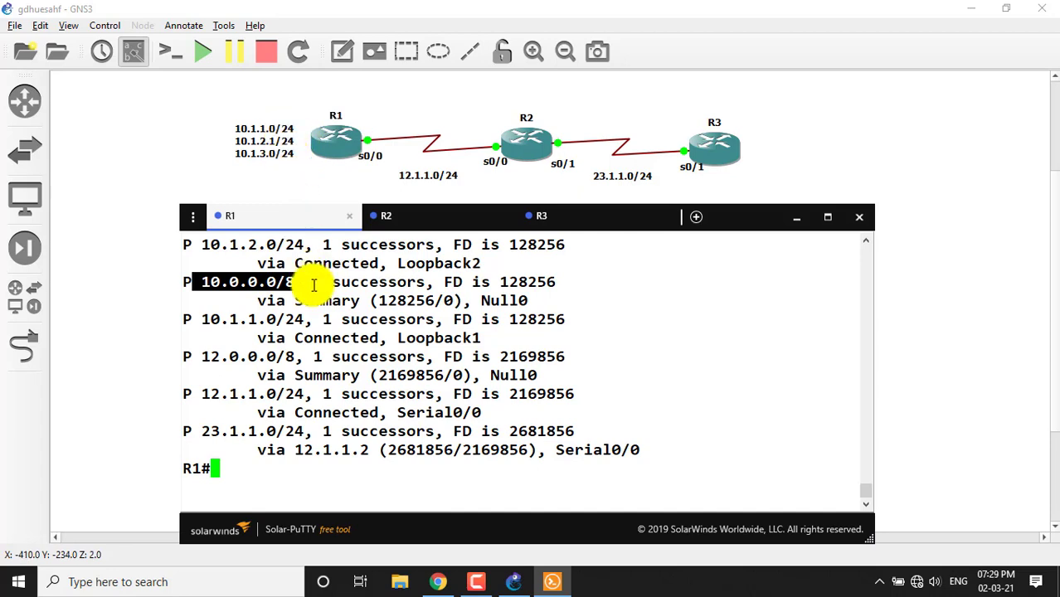
left_click_drag(314, 285, 541, 287)
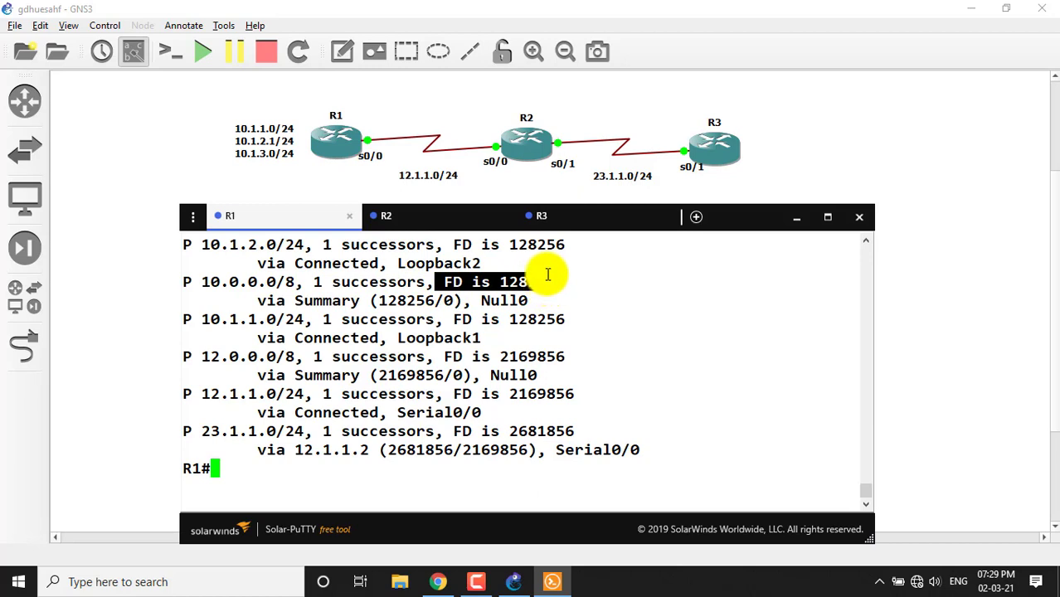
left_click(542, 257)
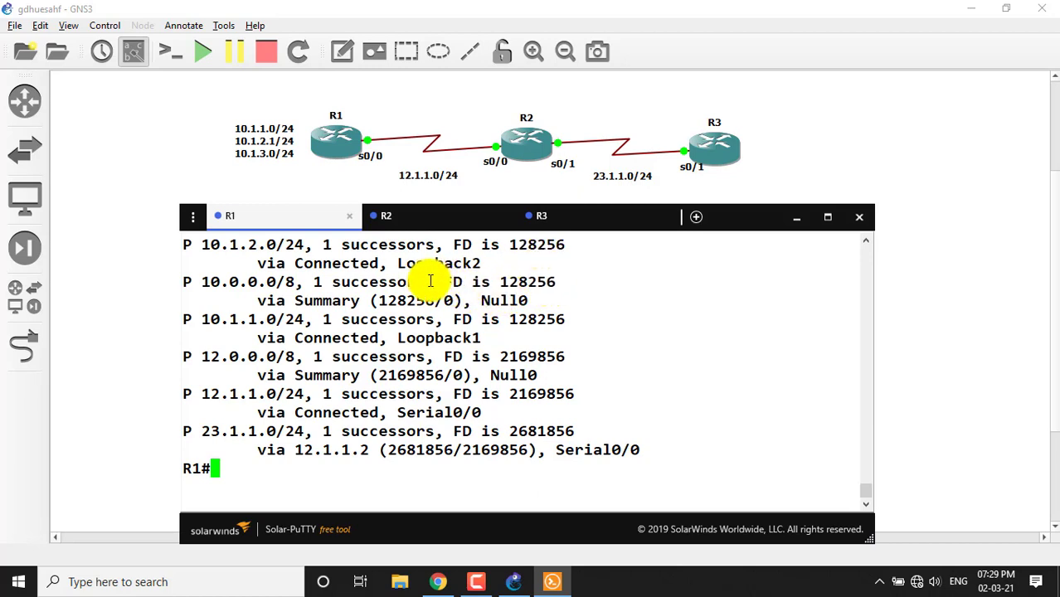
double_click(490, 301)
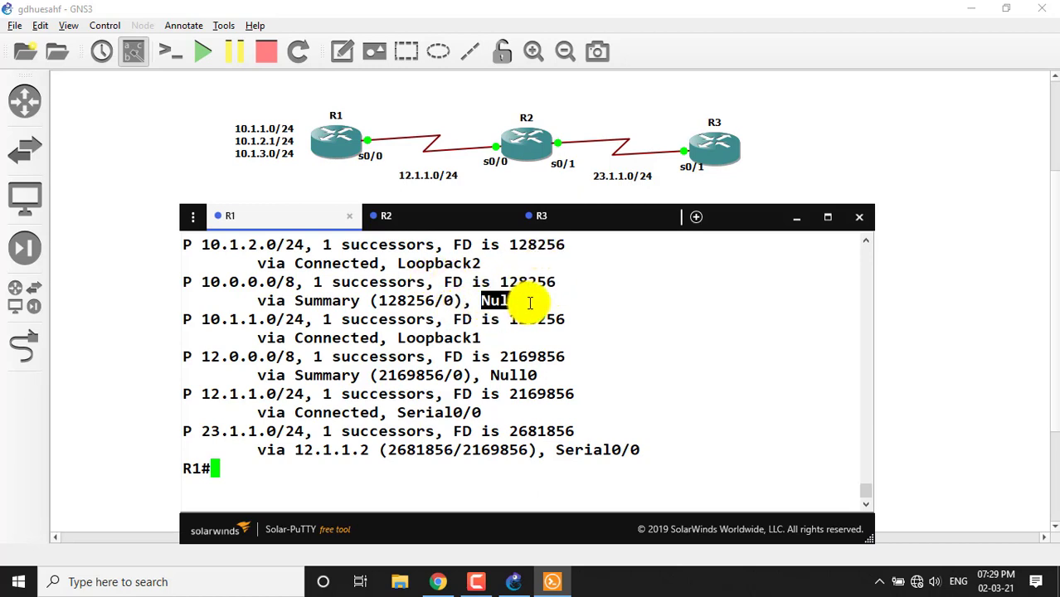
left_click_drag(489, 301, 540, 283)
left_click(591, 280)
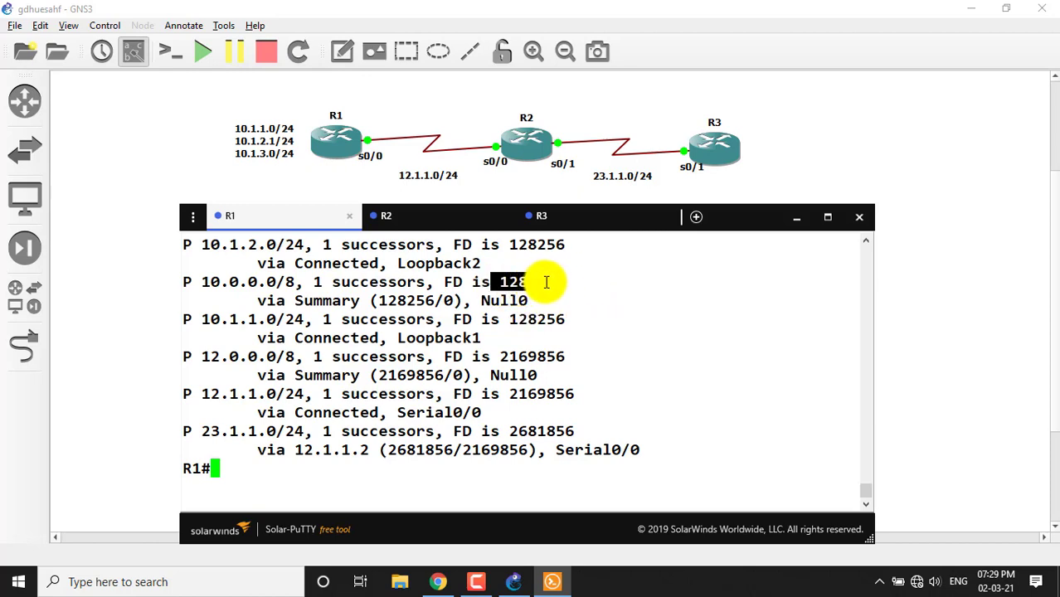
- Compare the feasible distance of the 10.0.0.0/8 summary with those of the 10.1.2.0/24, 10.1.1.0/24 and 12.0.0.0/8 entries
left_click(577, 267)
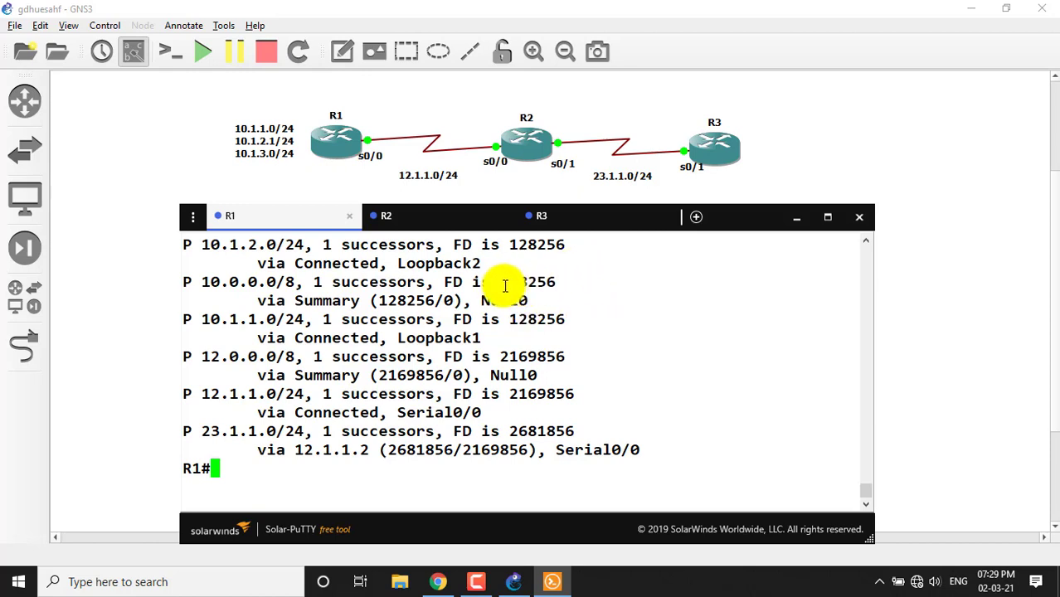
left_click_drag(496, 284, 571, 272)
left_click(585, 267)
left_click(570, 272)
left_click_drag(498, 282, 568, 272)
left_click(568, 272)
left_click_drag(497, 282, 579, 268)
left_click(580, 268)
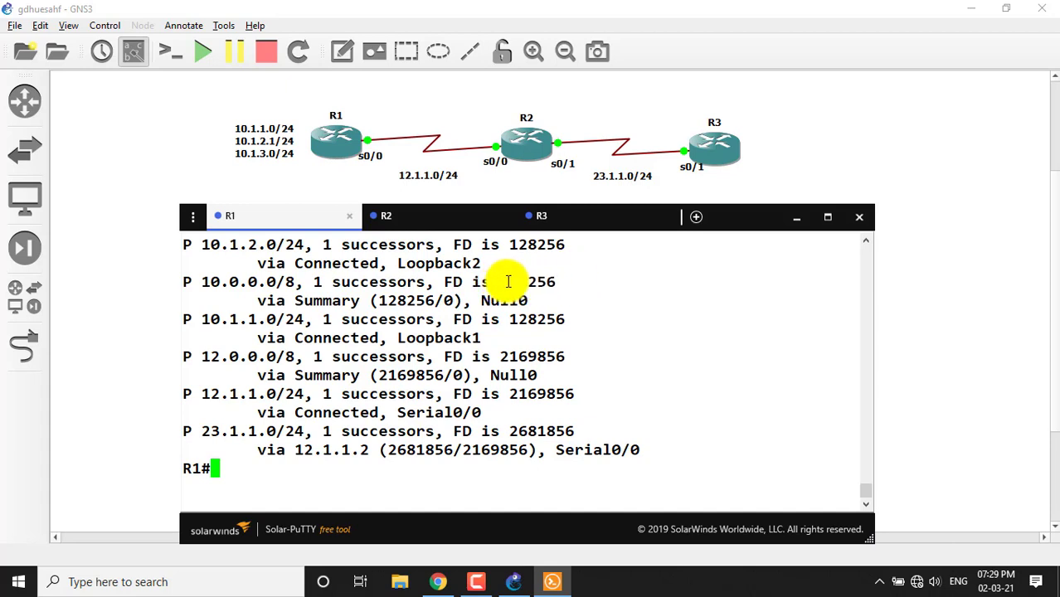
left_click_drag(496, 282, 580, 268)
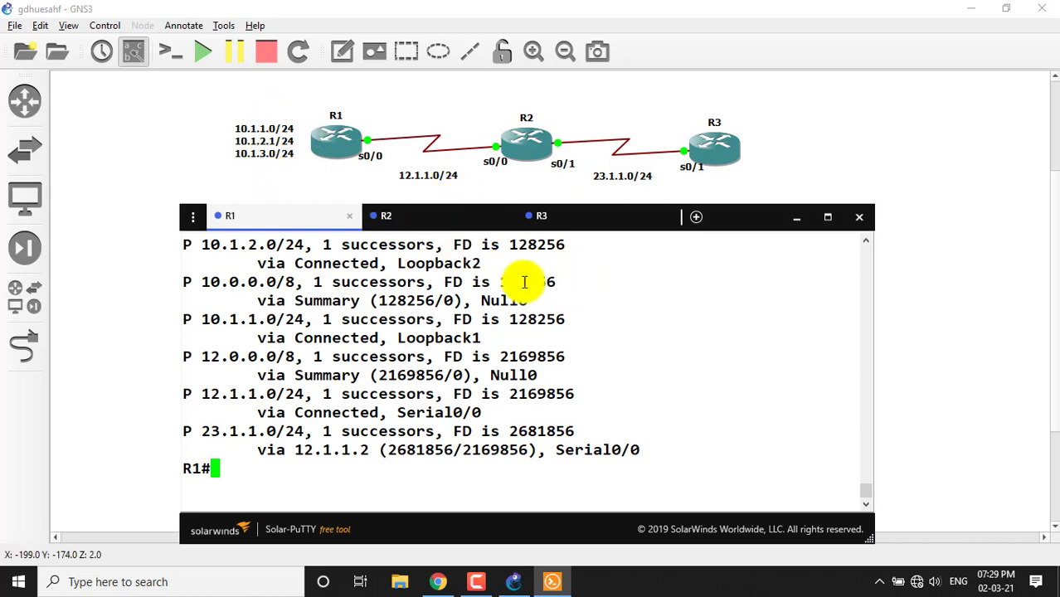
left_click_drag(501, 282, 585, 279)
left_click_drag(497, 282, 580, 277)
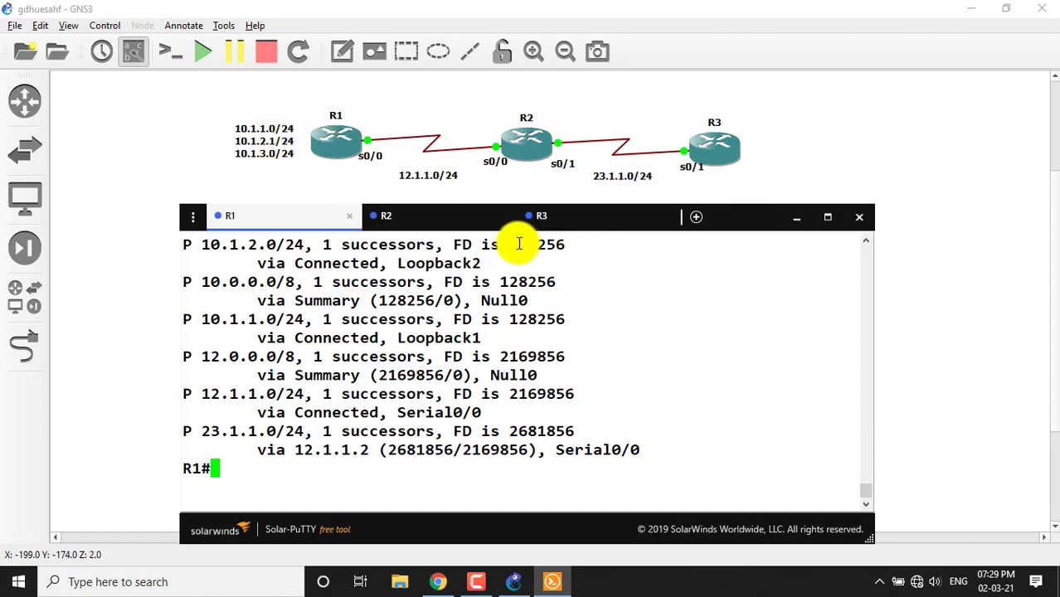
left_click_drag(508, 244, 549, 244)
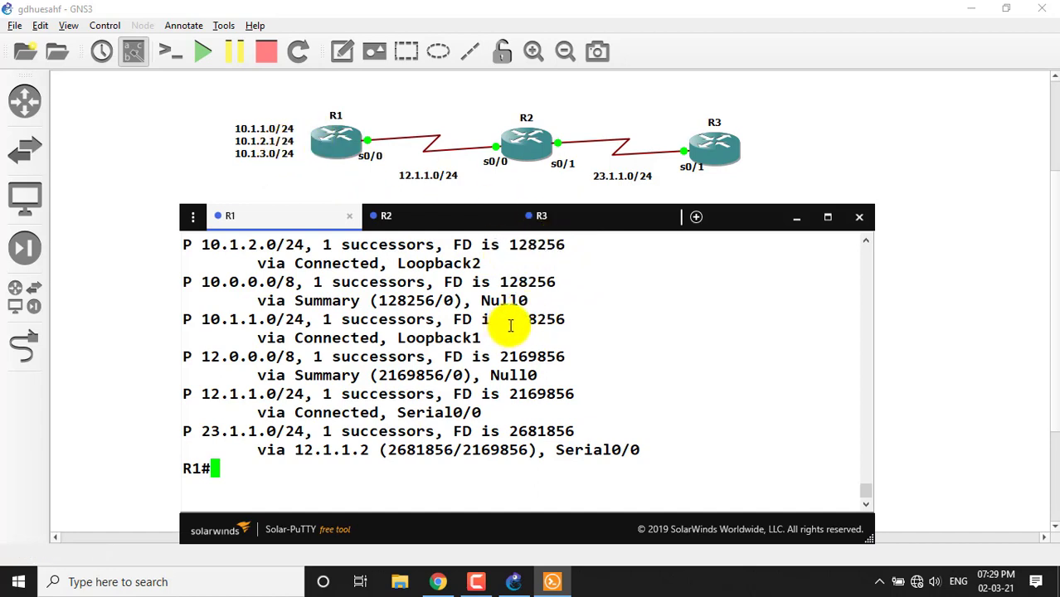
left_click_drag(510, 323, 576, 356)
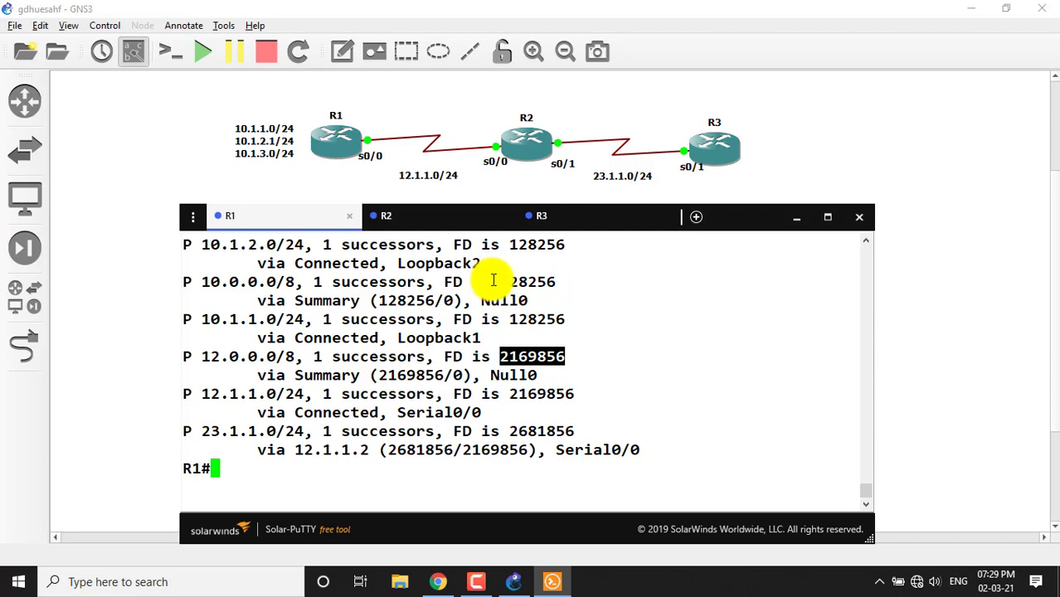
left_click_drag(483, 282, 555, 283)
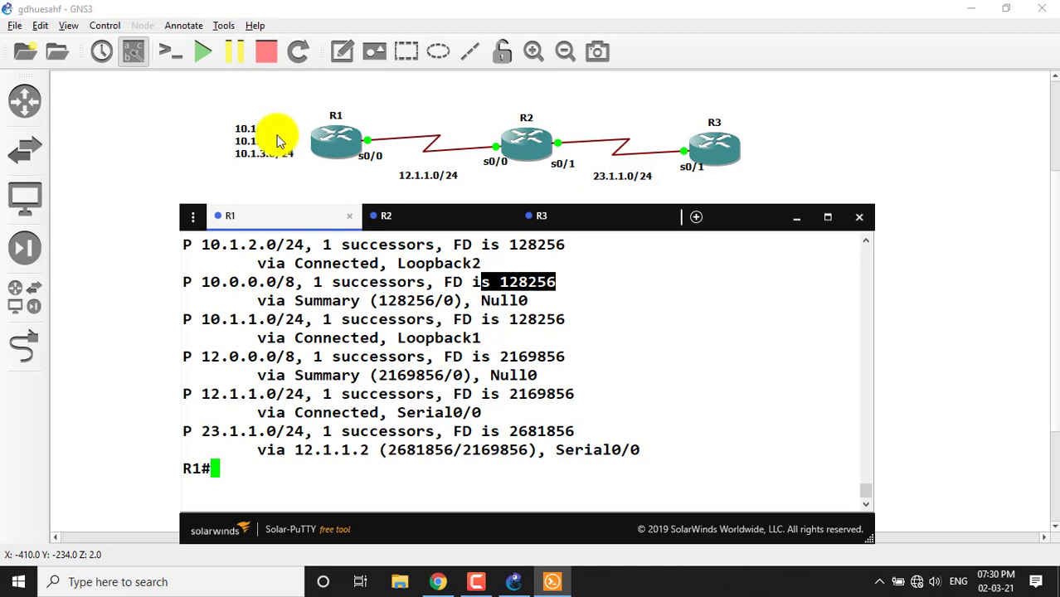
left_click(570, 282)
left_click_drag(501, 286, 545, 283)
left_click(582, 276)
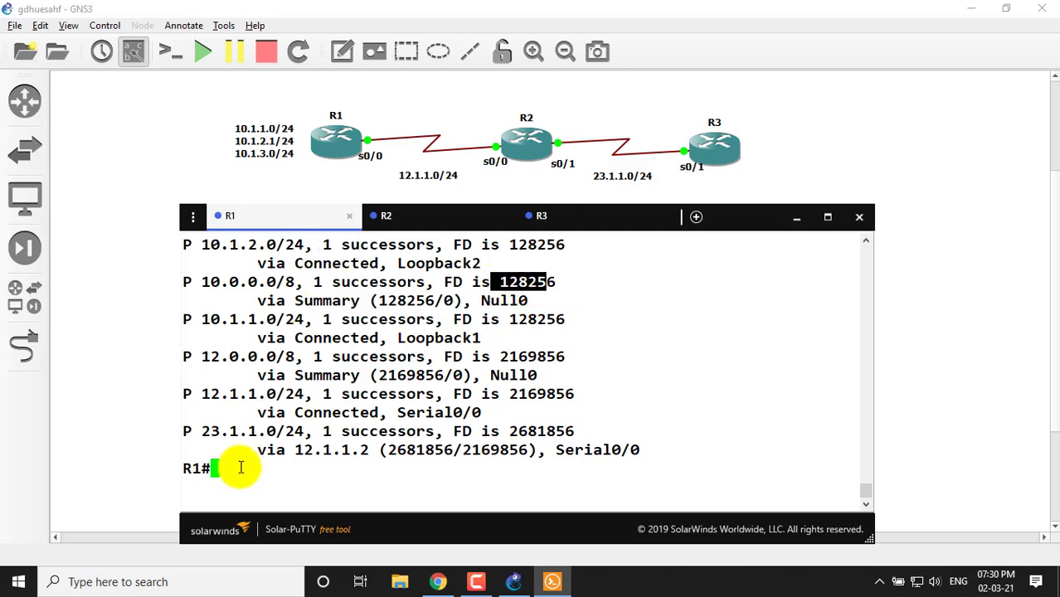
- Enter global configuration mode on R1 with configure terminal
key("Return")
key("Return")
key("Return")
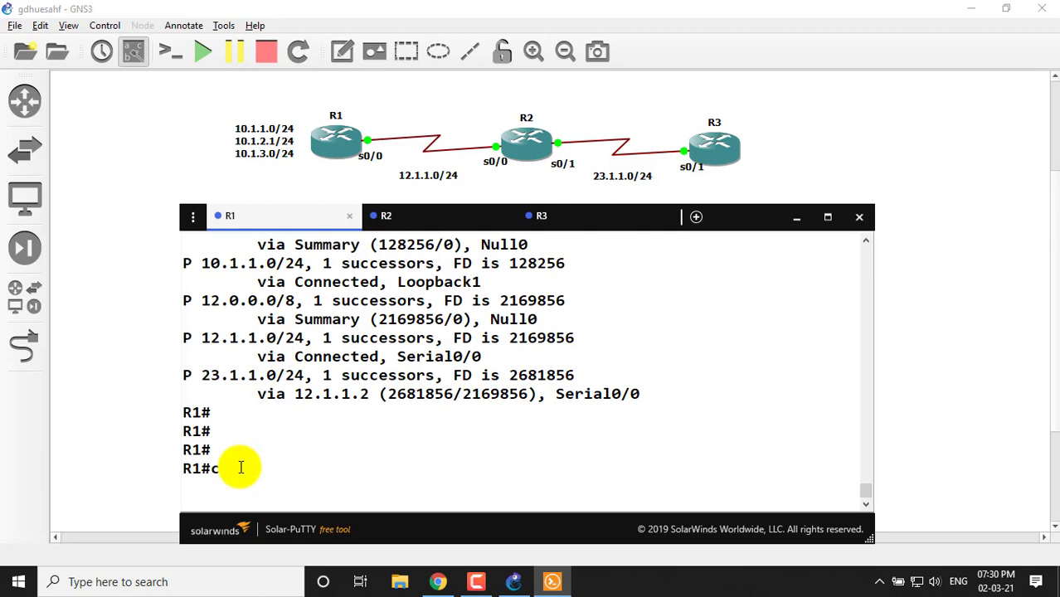
type("conf")
key("Tab")
type("t")
key("Tab")
key("Return")
key("Return")
key("Return")
key("Return")
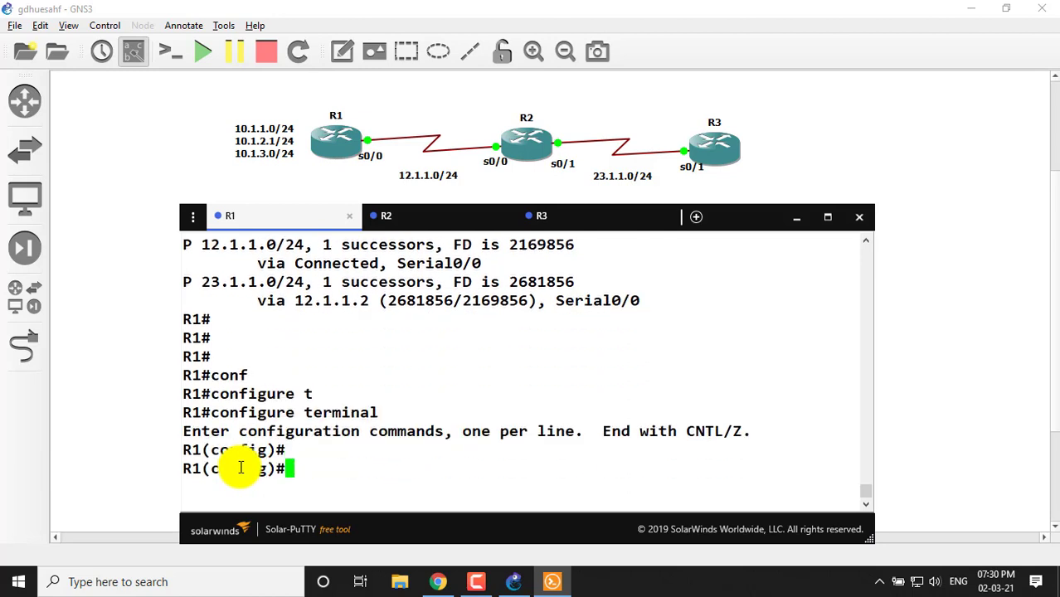
- Set the delay to 10 on R1's interface loopback 1
type("int")
key("Tab")
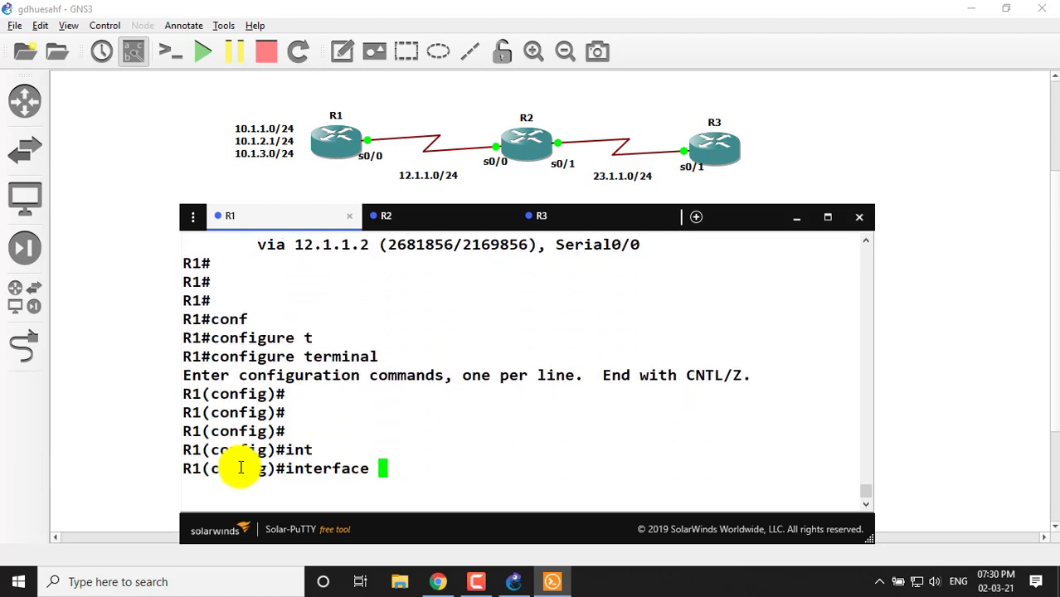
type("loo")
key("Tab")
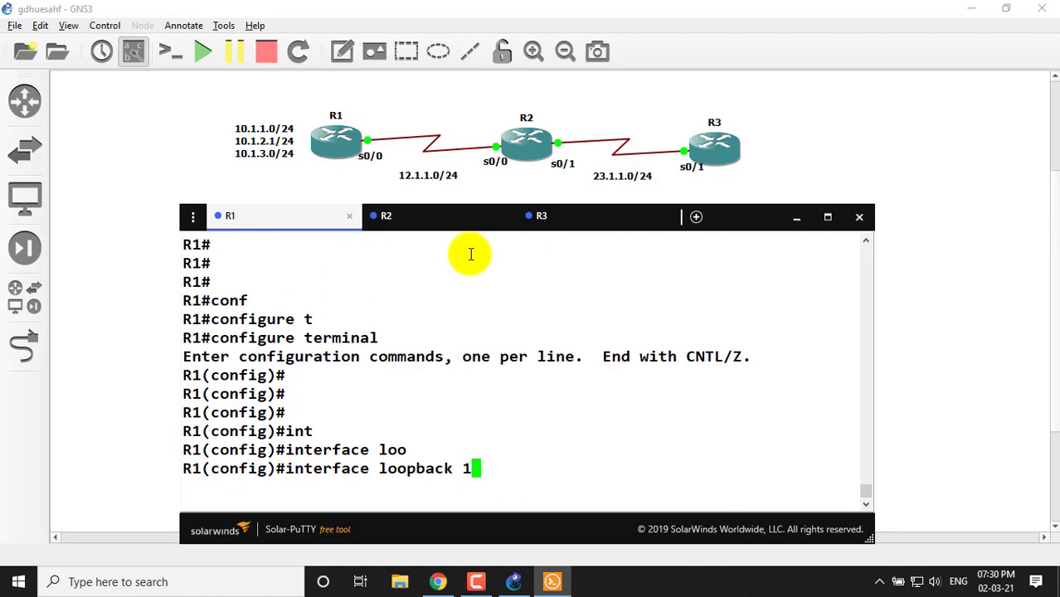
key("Return")
type("de")
key("Tab")
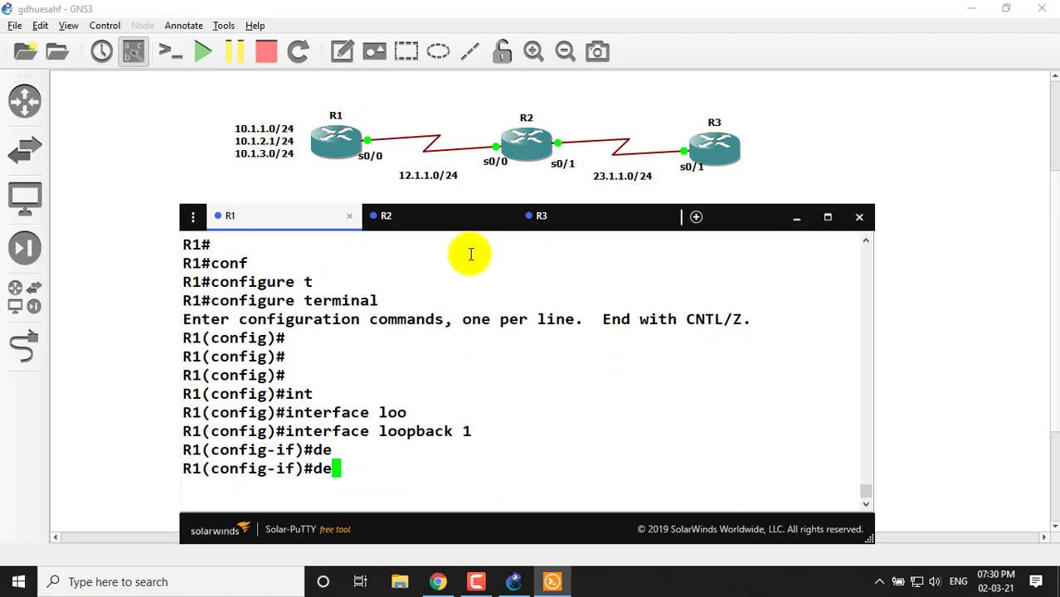
type("l")
key("Tab")
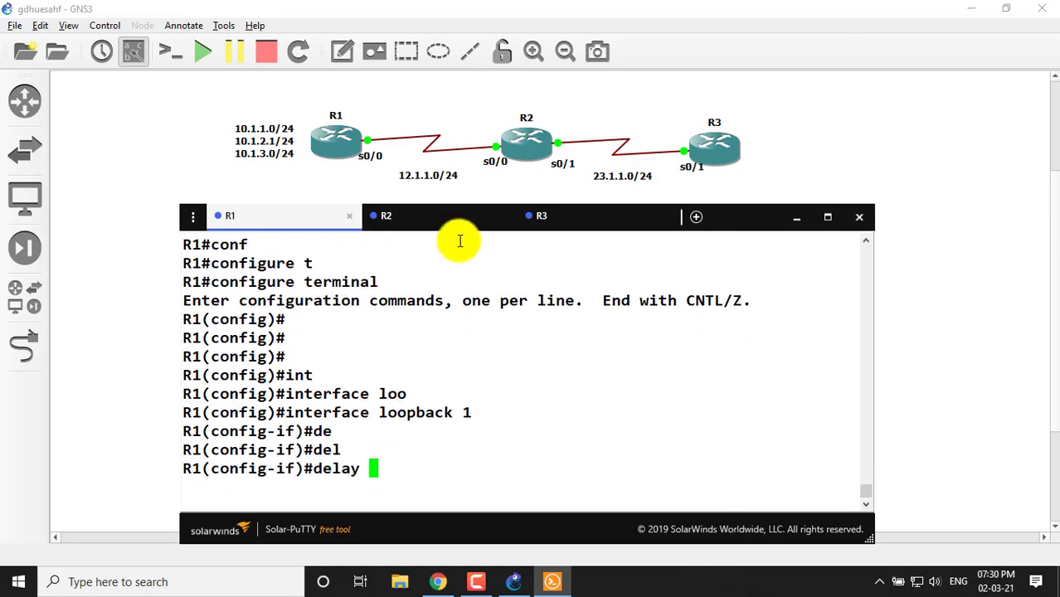
type("10")
key("Return")
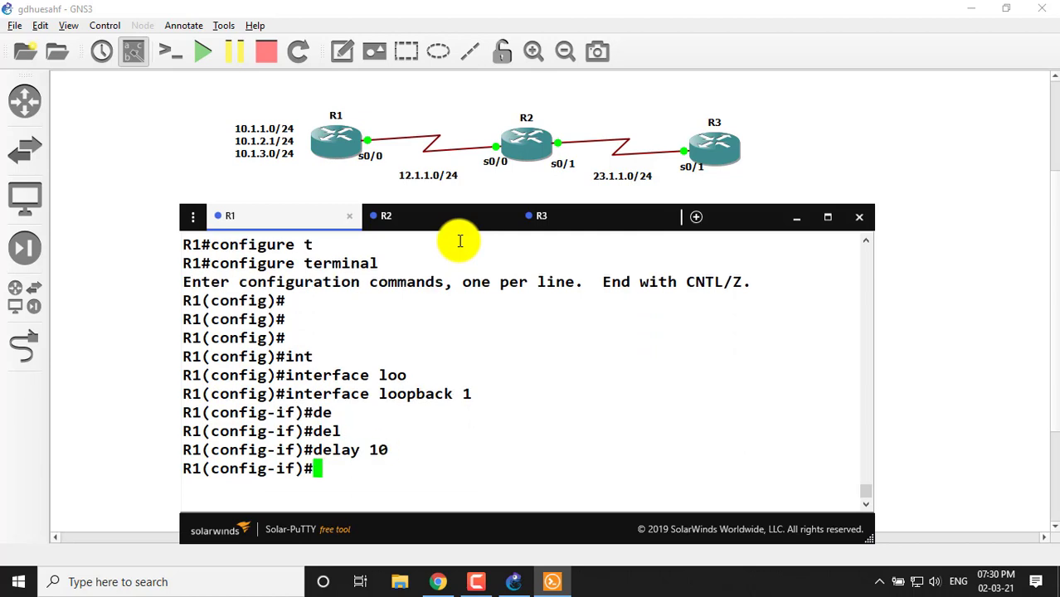
- Set the delay to 15 on R1's interface loopback 2
key("Up")
key("Up")
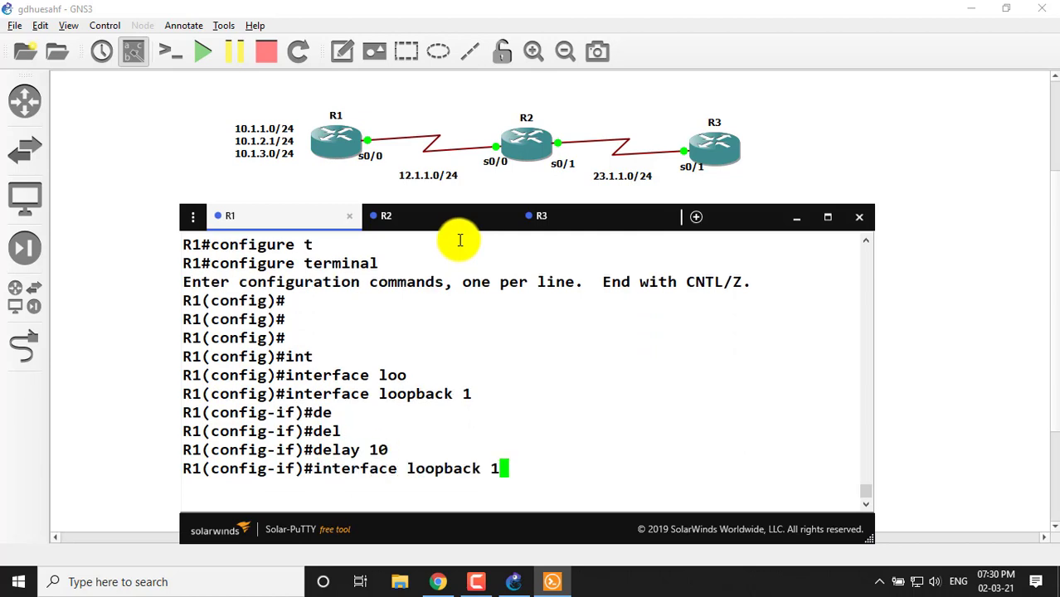
key("Return")
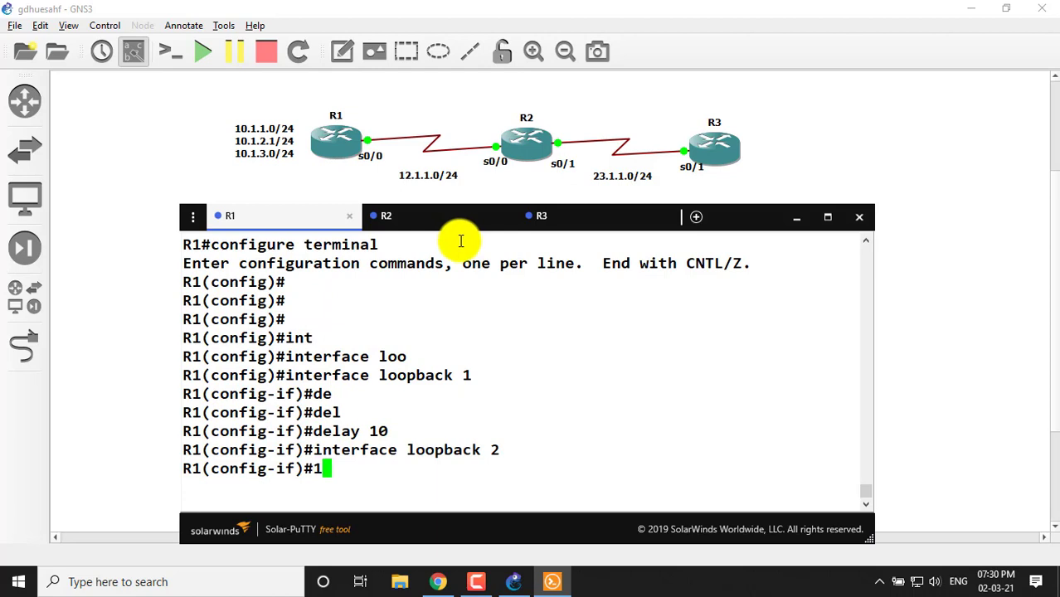
key("Up")
key("Up")
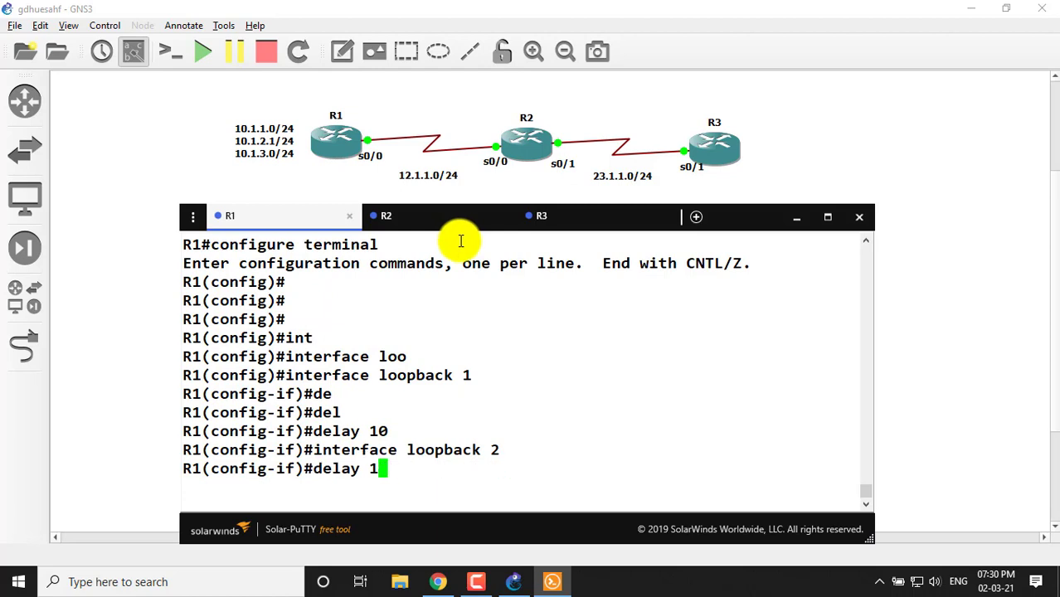
key("Return")
- Set the delay to 20 on R1's interface loopback 3
key("Up")
key("Up")
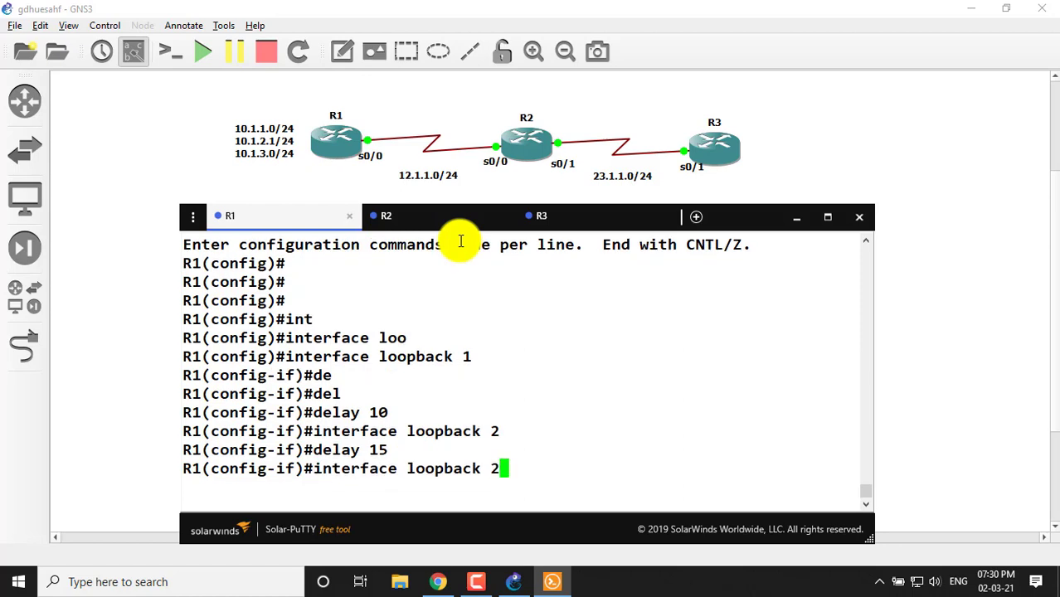
key("Return")
key("Up")
key("Up")
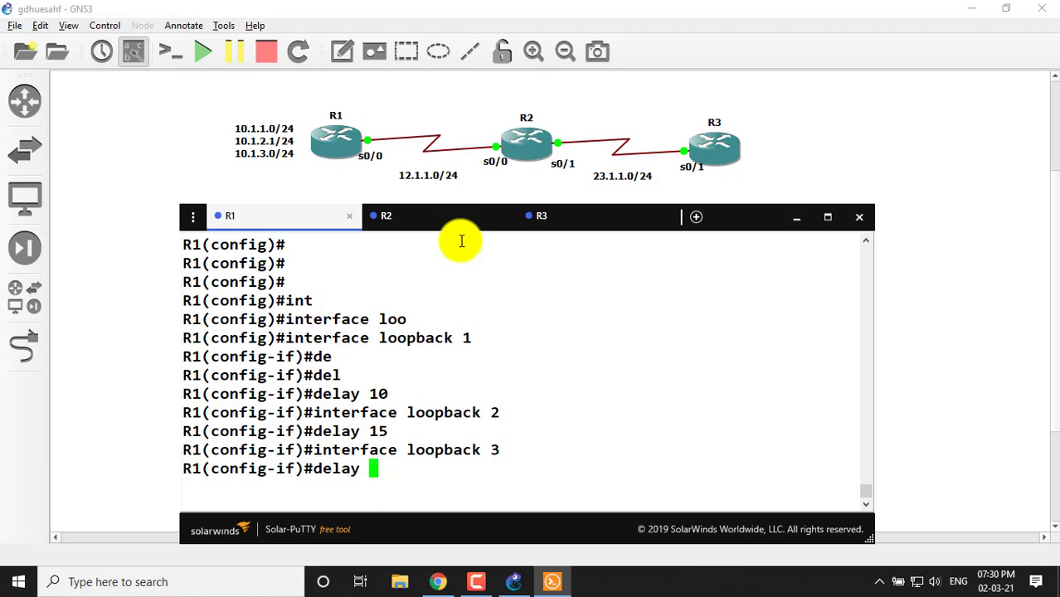
type("20")
key("Return")
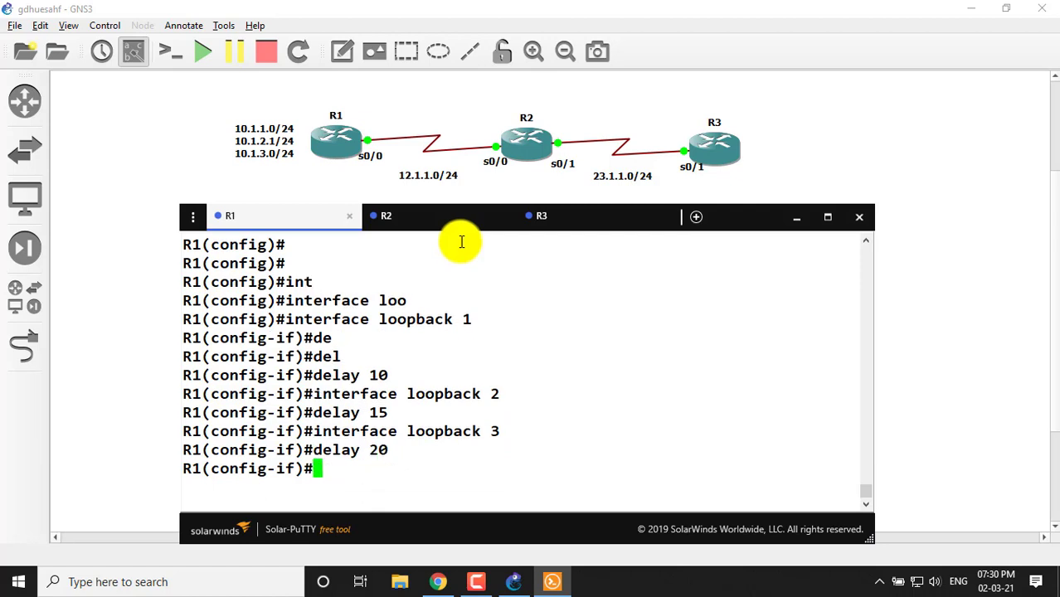
- Return to privileged EXEC mode on R1 and display its EIGRP topology table with show ip eigrp topology
key("ctrl+z")
type("sho")
key("Tab")
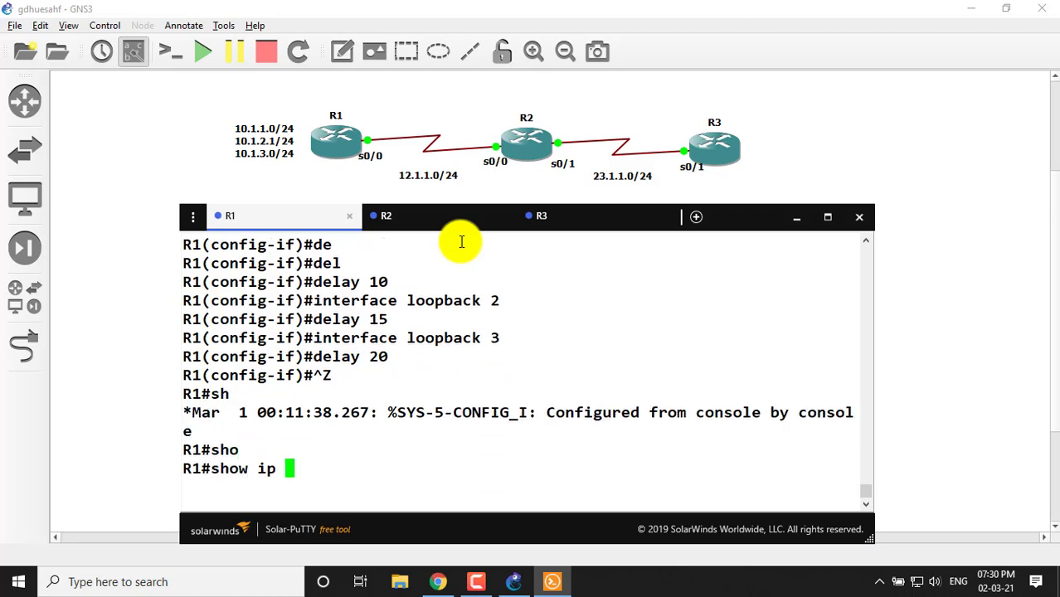
type("ip ei")
key("Tab")
type("t")
key("Tab")
type("o")
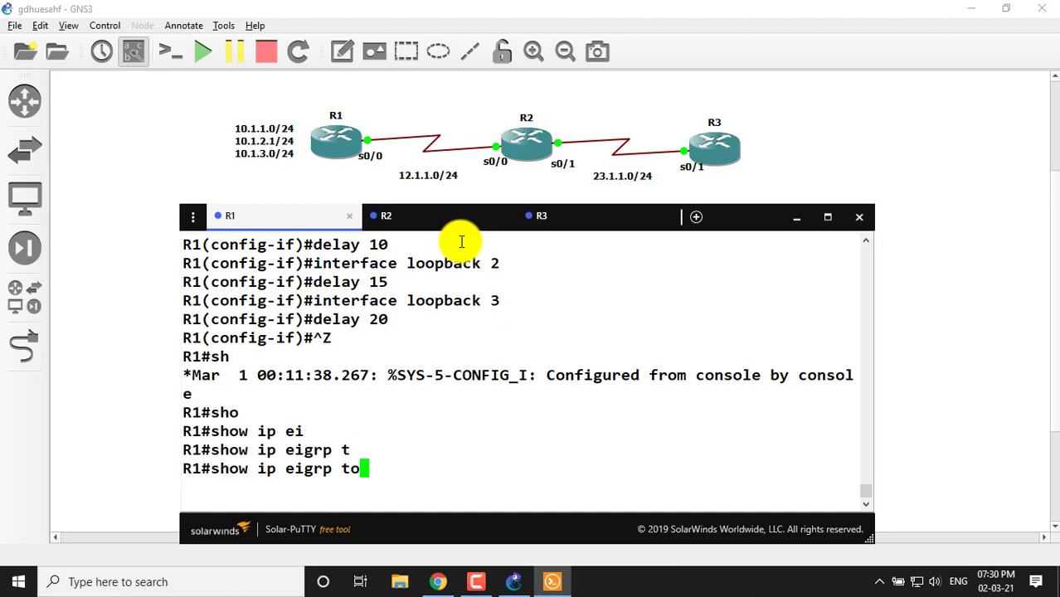
key("Tab")
key("Return")
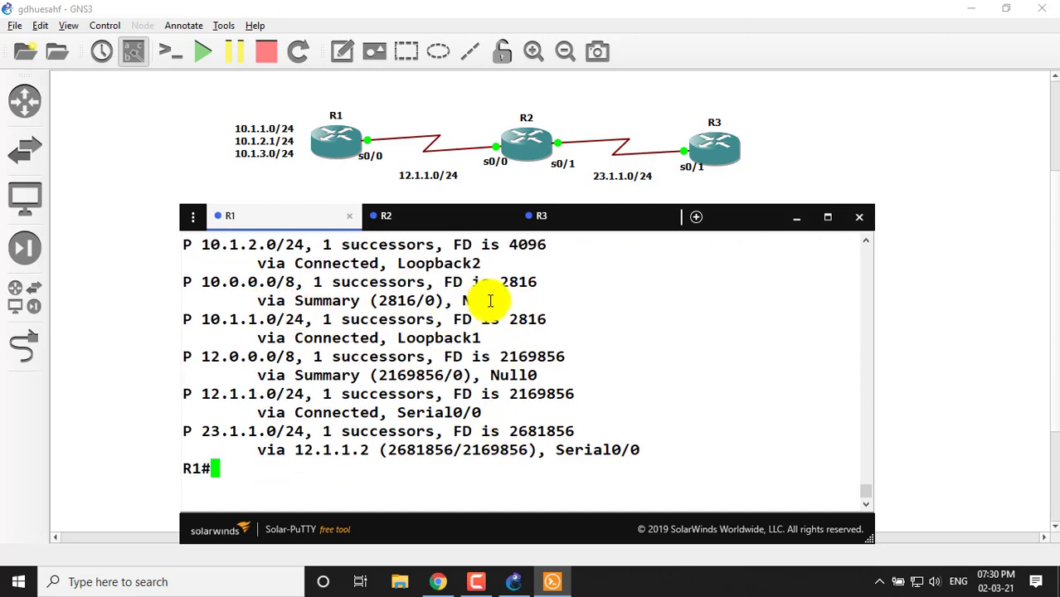
- Compare the feasible distance of the 10.0.0.0/8 summary with that of the 10.1.2.0/24 route via Loopback2
left_click_drag(506, 285, 537, 280)
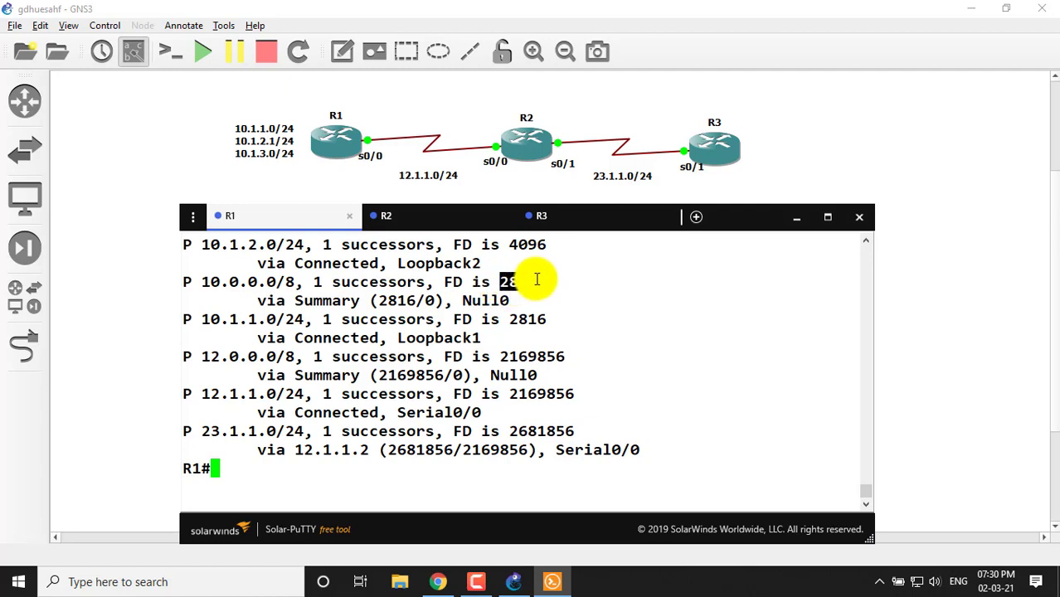
left_click(510, 284)
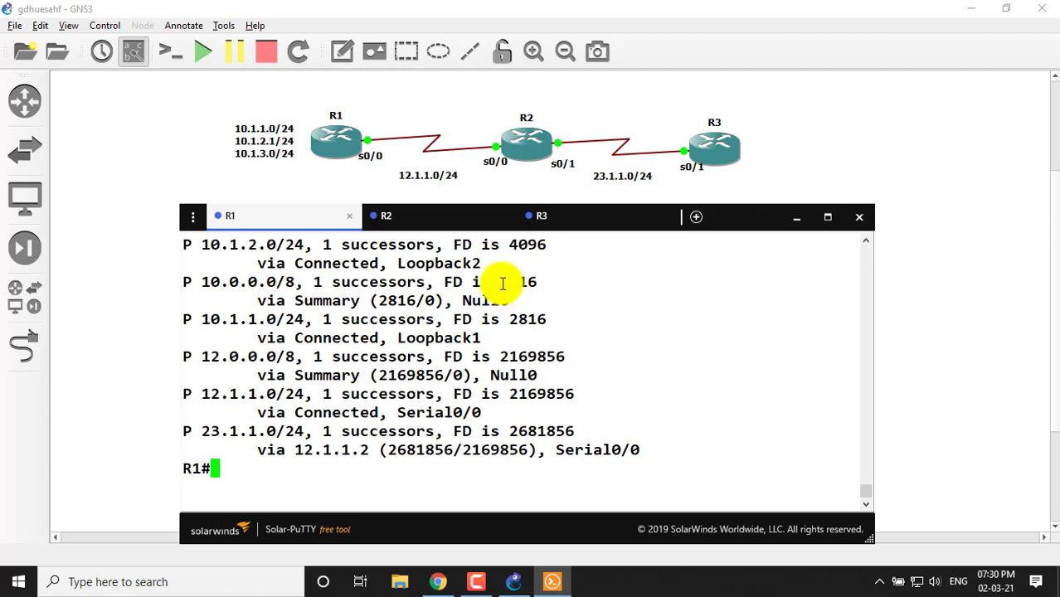
left_click_drag(502, 283, 526, 285)
left_click(544, 281)
left_click(549, 280)
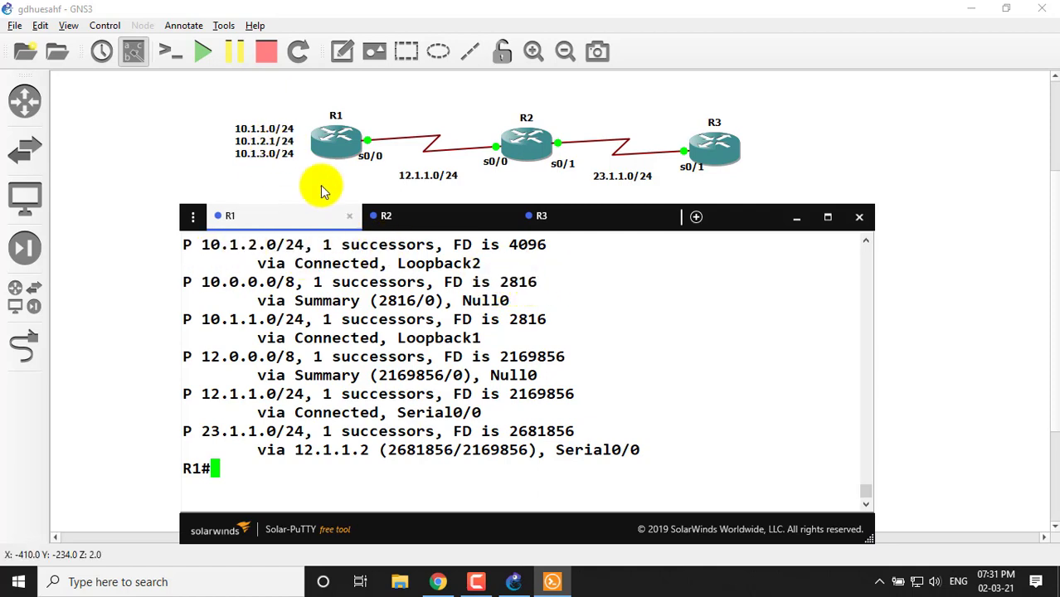
left_click_drag(504, 243, 548, 245)
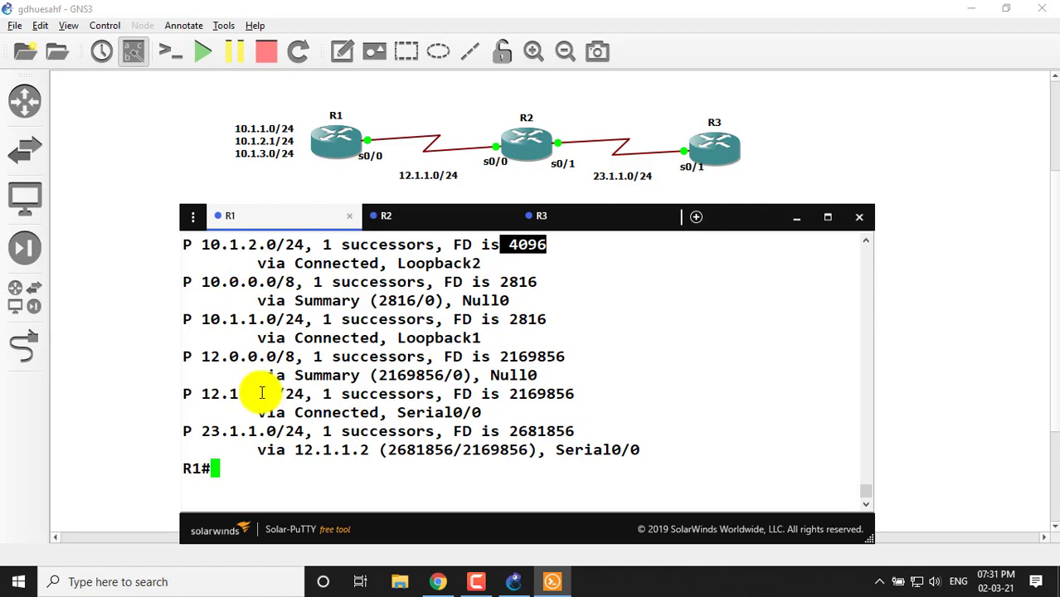
- Redisplay R1's EIGRP topology table and check the feasible distance of the 10.1.3.0/24 route via Loopback3
key("Up")
key("Return")
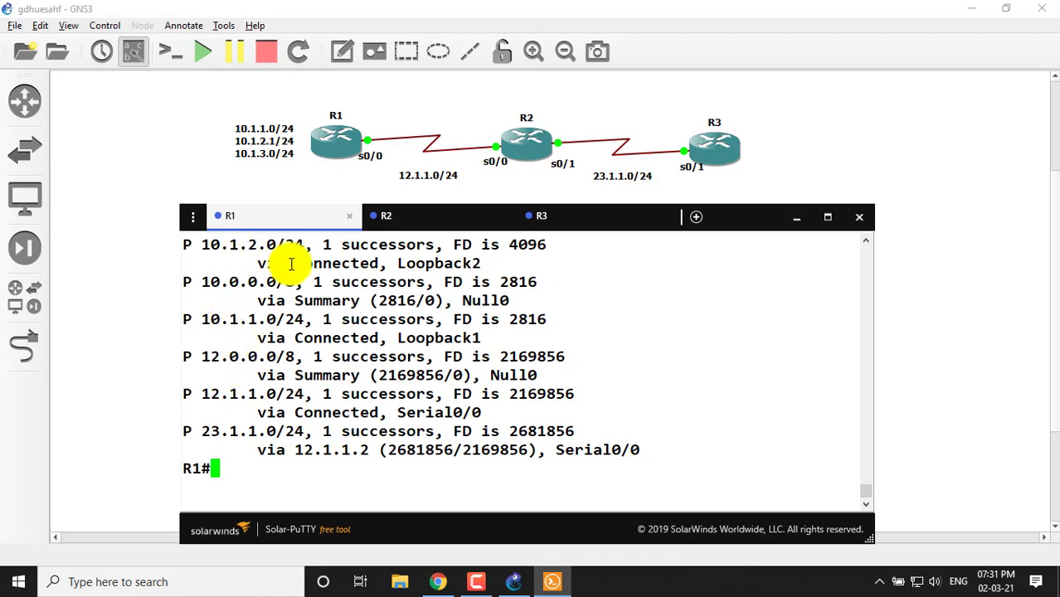
scroll(859, 485, "up", 3)
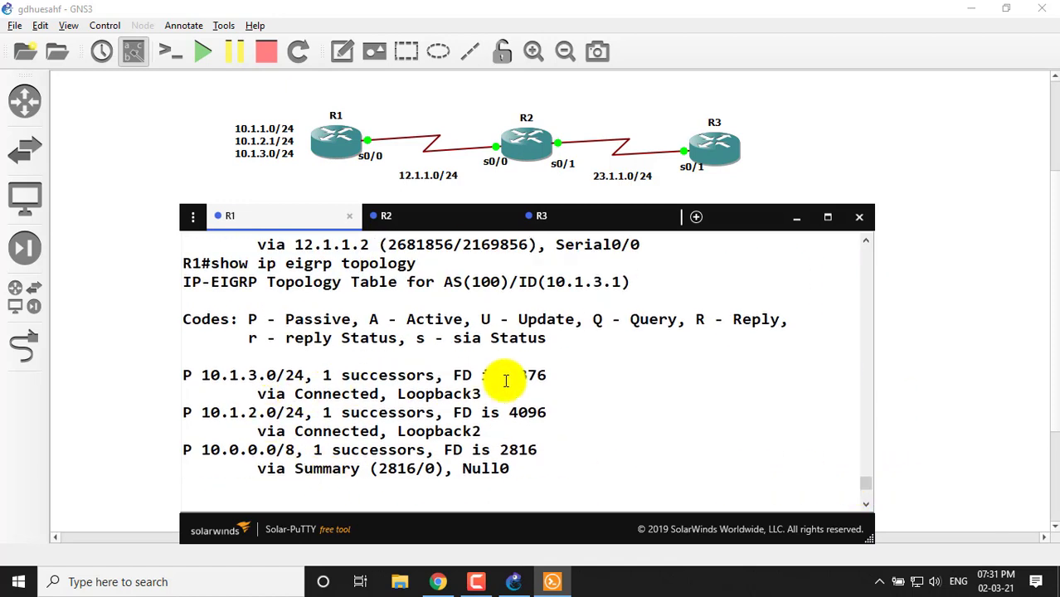
left_click_drag(500, 376, 548, 374)
scroll(872, 489, "down", 2)
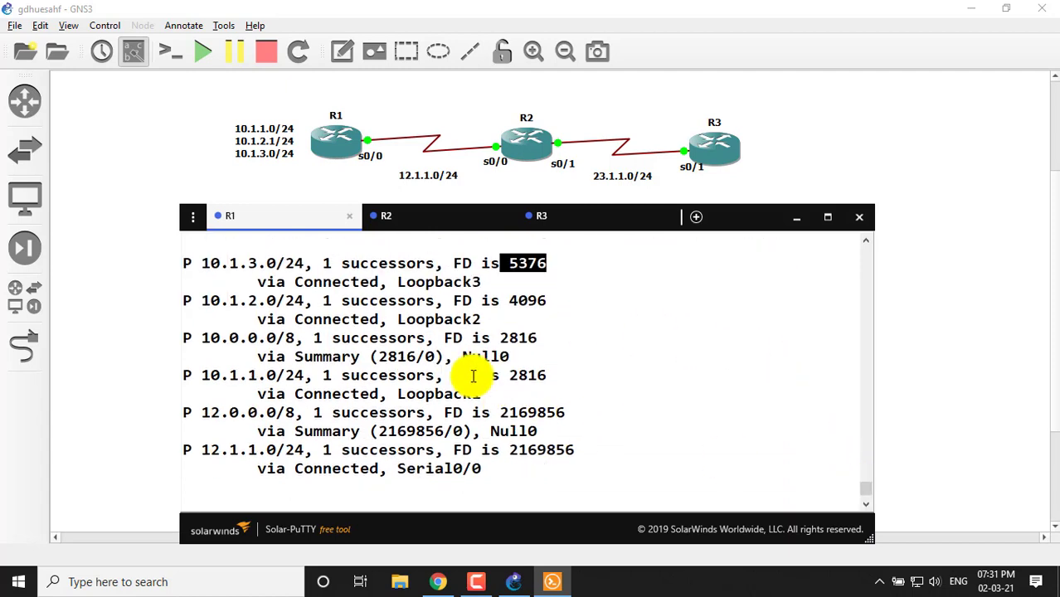
- Examine the 10.0.0.0/8 summary's feasible distance and Null0 path alongside the other routes in R1's topology table
left_click_drag(498, 337, 549, 340)
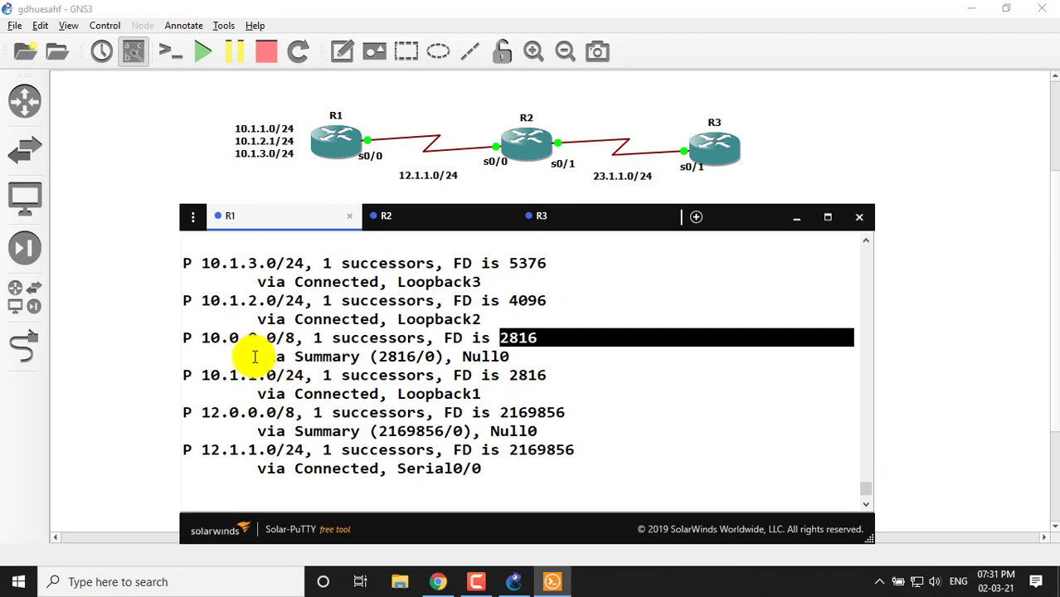
left_click_drag(251, 357, 572, 355)
left_click(603, 317)
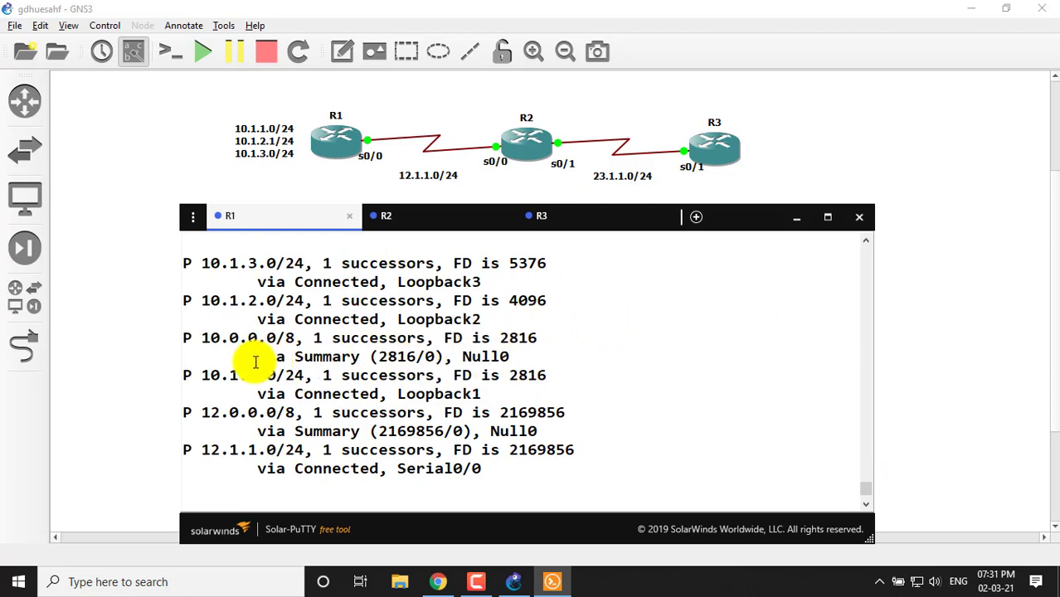
left_click_drag(248, 359, 500, 352)
left_click_drag(195, 338, 289, 334)
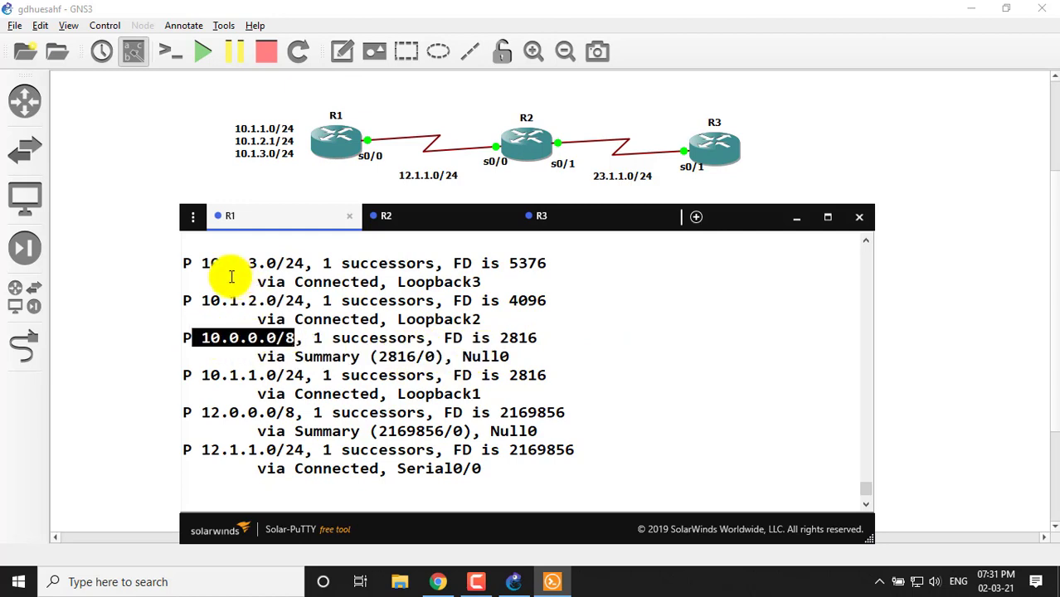
left_click_drag(199, 264, 501, 450)
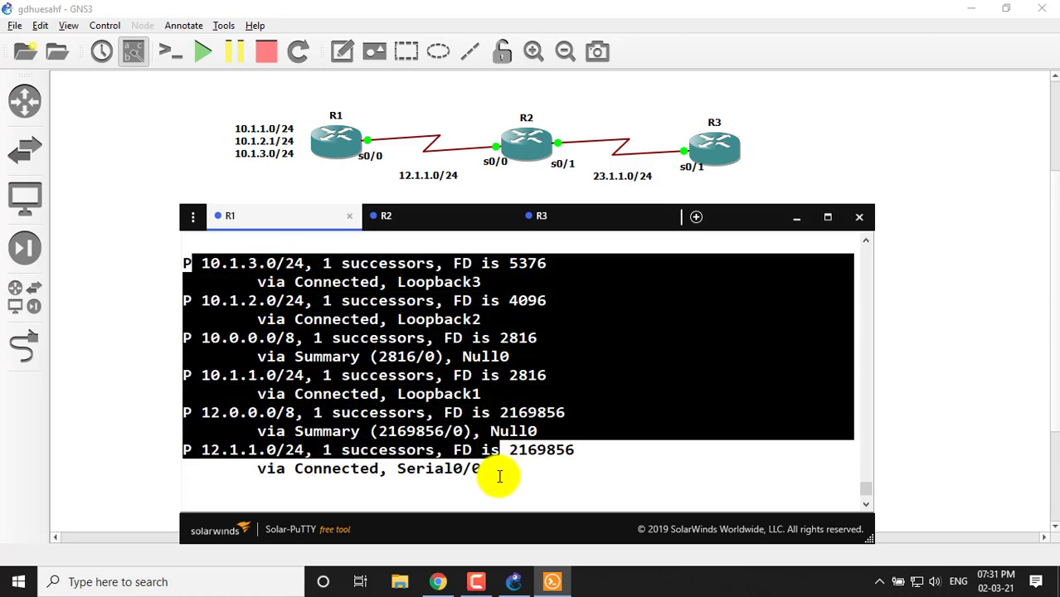
- Compare the prefix lengths of the 10.1.3.0/24 and 10.1.2.0/24 routes with the 10.0.0.0/8 summary in R1's topology table
left_click(500, 476)
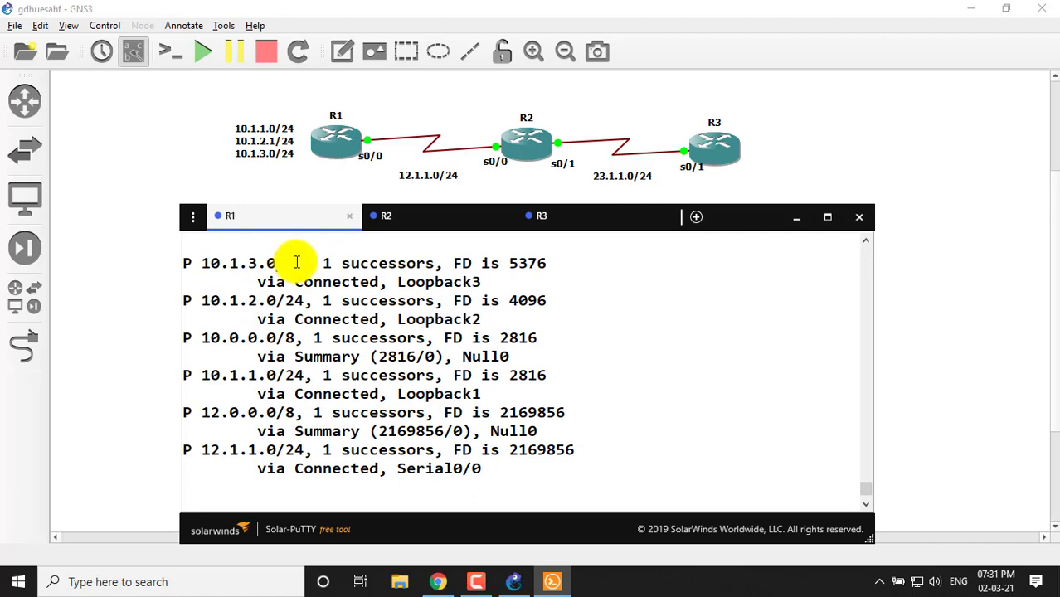
left_click_drag(276, 263, 305, 264)
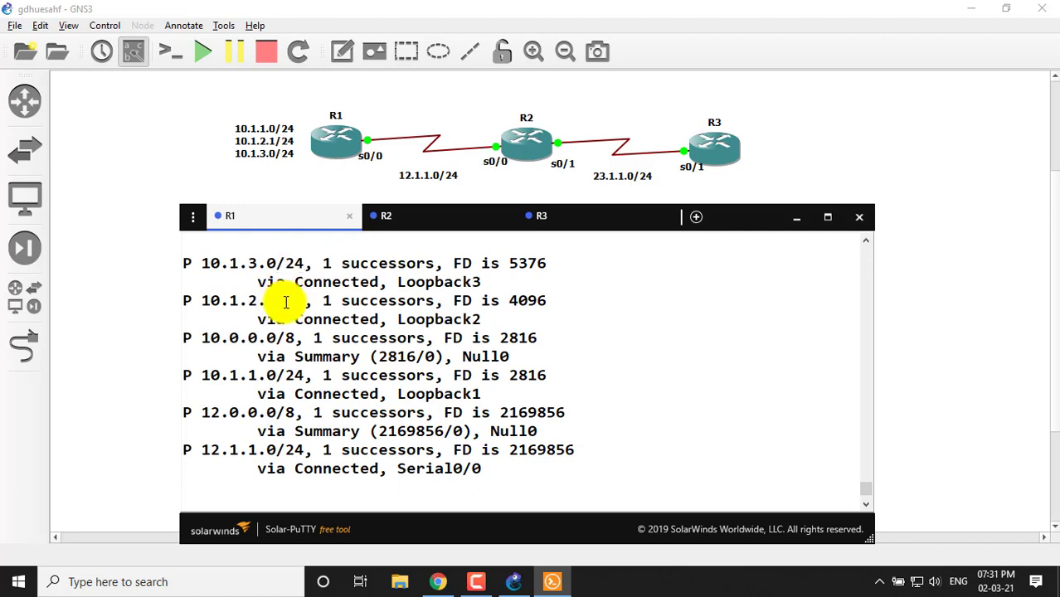
left_click_drag(286, 302, 305, 302)
left_click_drag(196, 338, 540, 351)
left_click(585, 303)
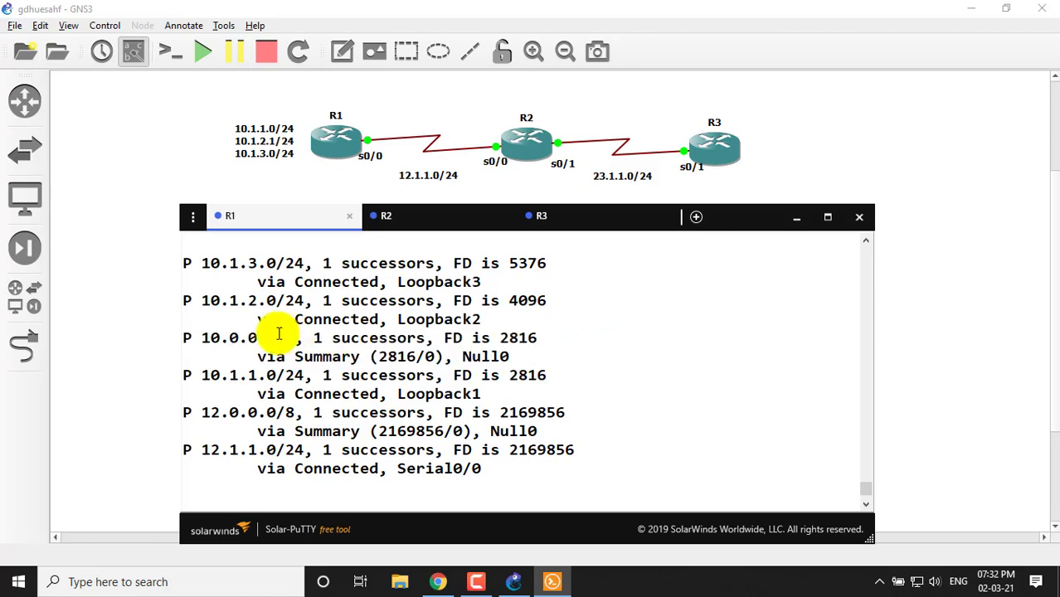
left_click_drag(199, 337, 236, 336)
left_click_drag(293, 338, 537, 350)
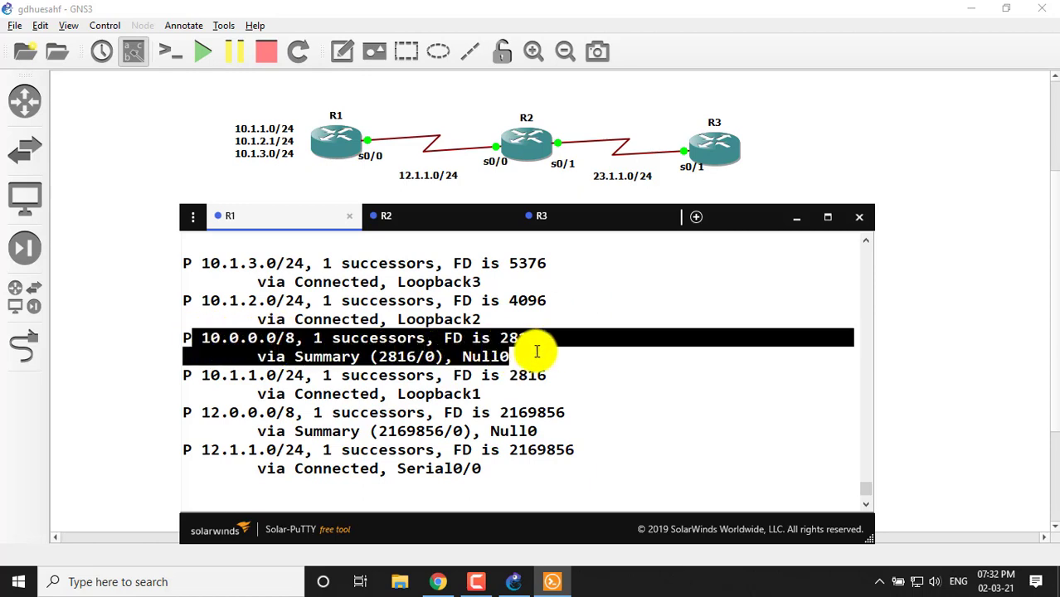
- Inspect the 10.0.0.0/8 entry's prefix length and its Summary path line on R1
left_click(535, 351)
left_click_drag(195, 337, 291, 338)
left_click(290, 338)
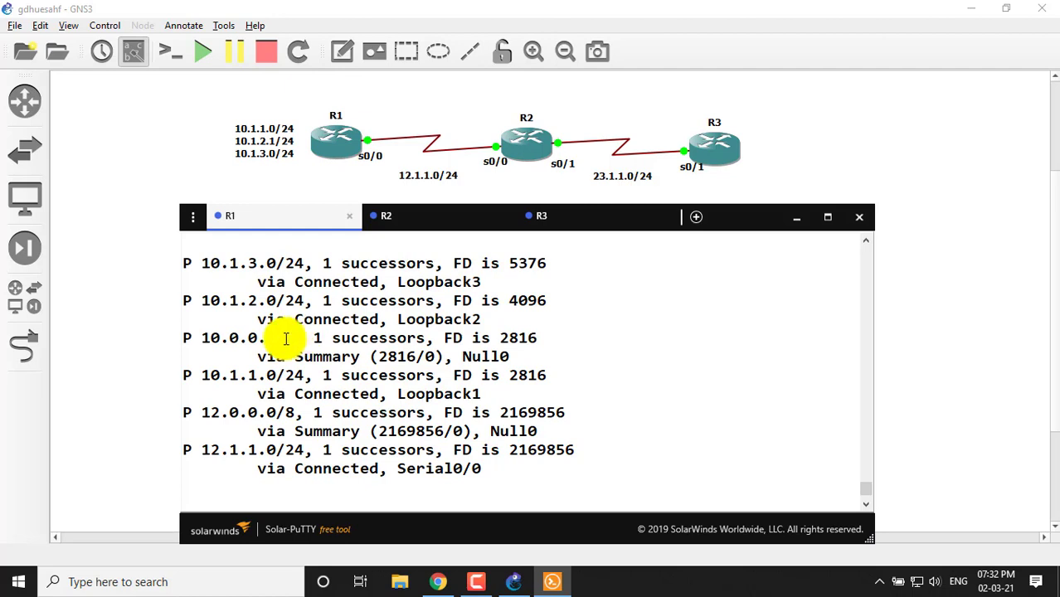
left_click_drag(282, 338, 306, 331)
left_click_drag(249, 356, 510, 358)
left_click(576, 332)
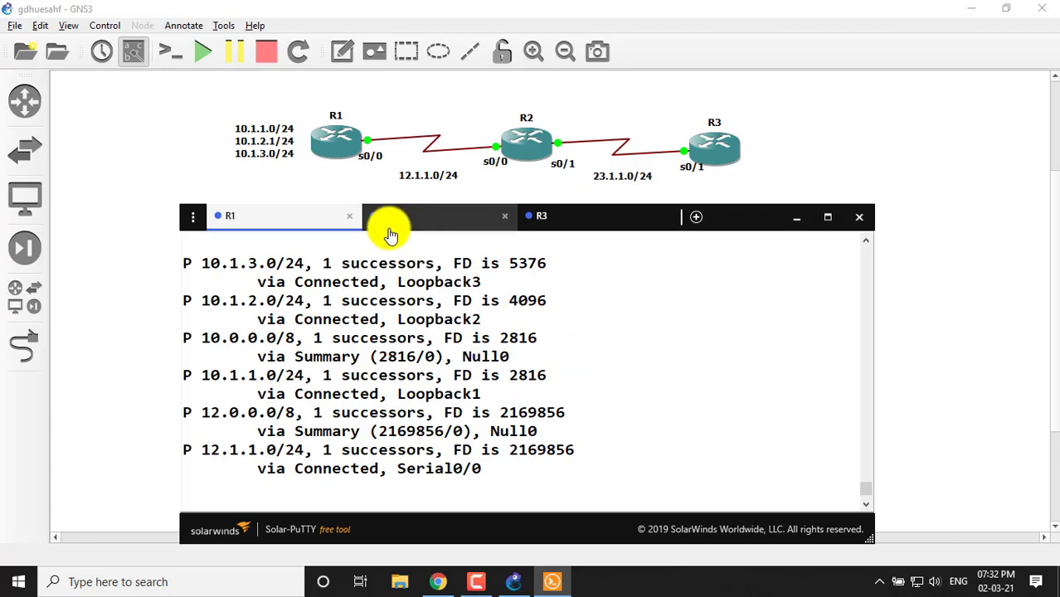
double_click(267, 357)
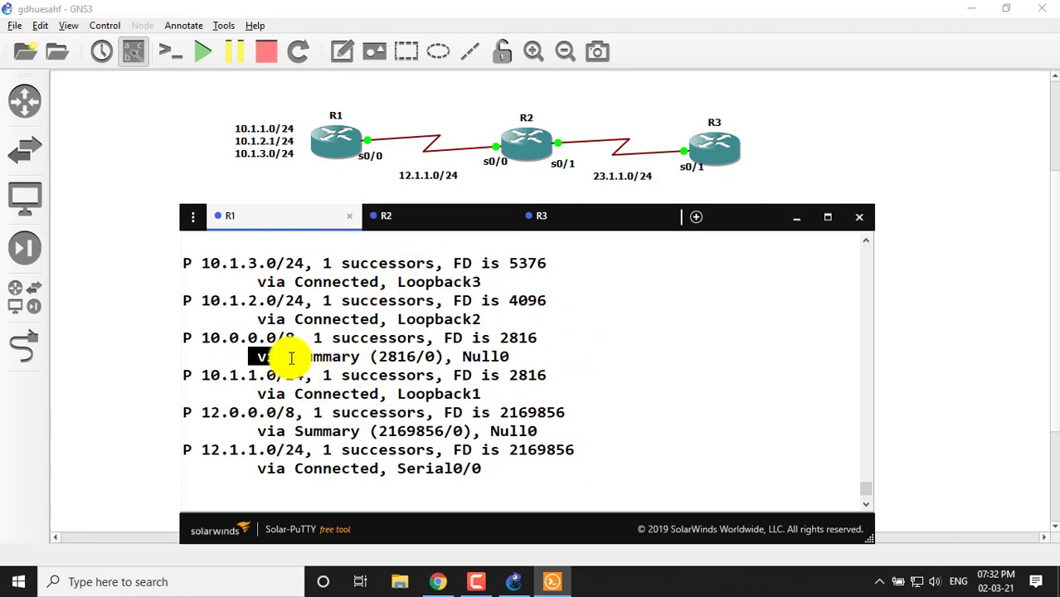
- Display R2's routing table with show ip route and check its 10.0.0.0/8 EIGRP route
left_click(412, 222)
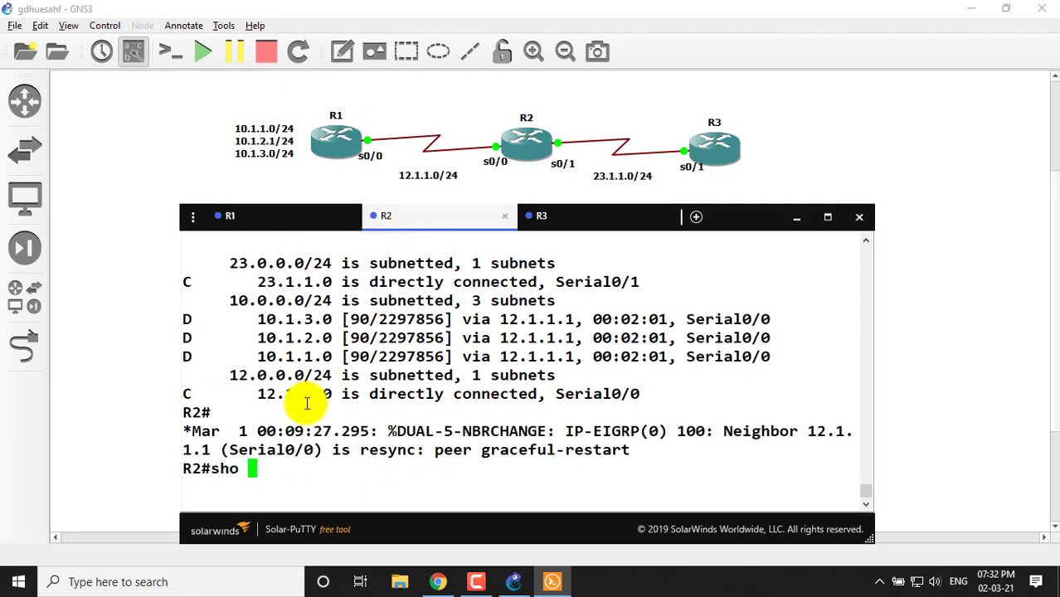
type("sho ip rou")
key("Tab")
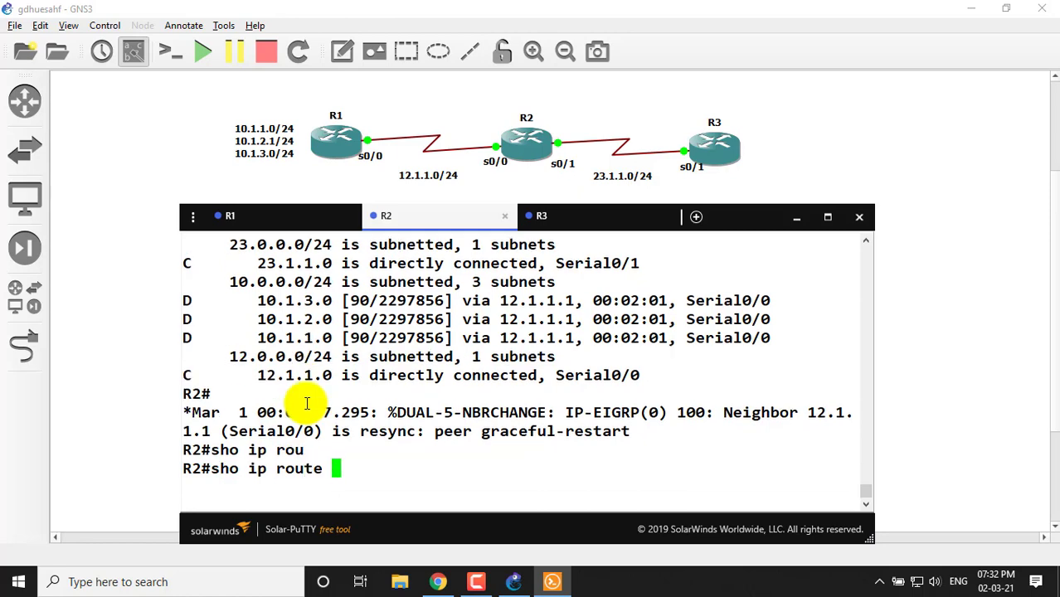
key("Return")
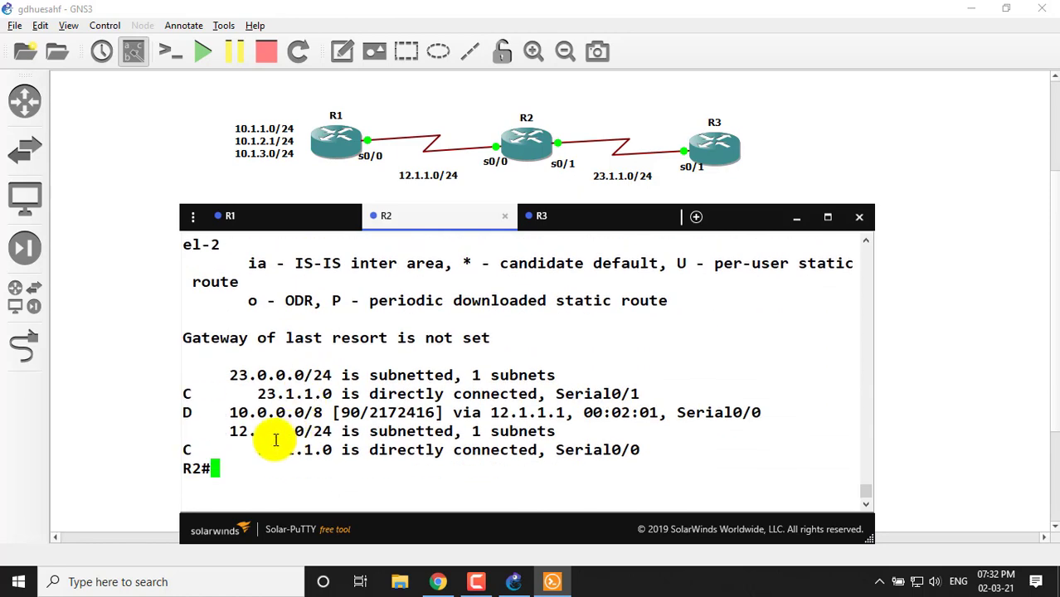
left_click_drag(220, 412, 366, 412)
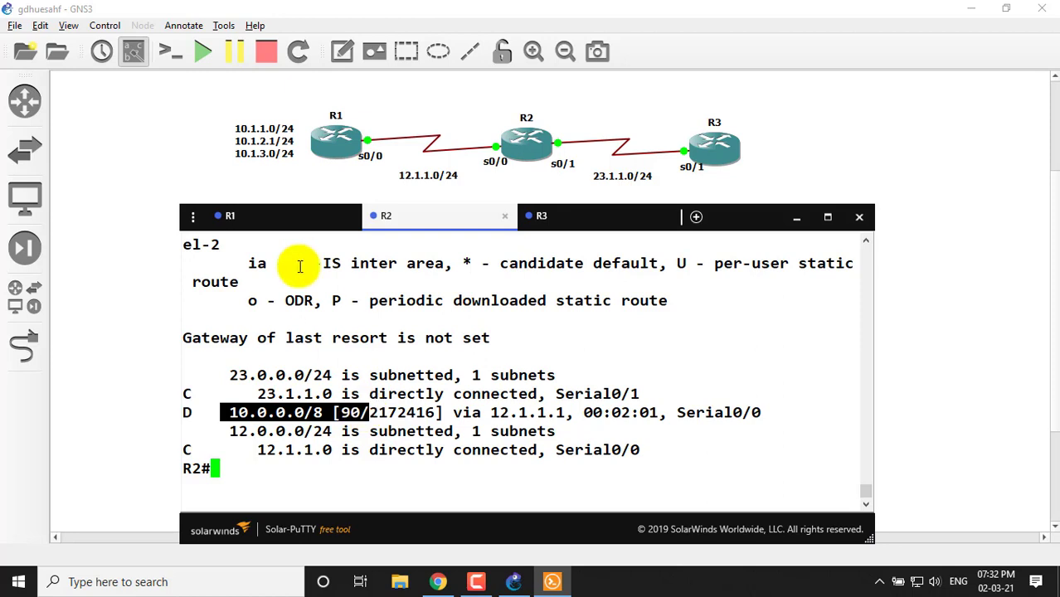
- Compare R1's 10.0.0.0/8 summary path with the metric, next hop and outgoing interface of R2's 10.0.0.0/8 route
left_click(275, 218)
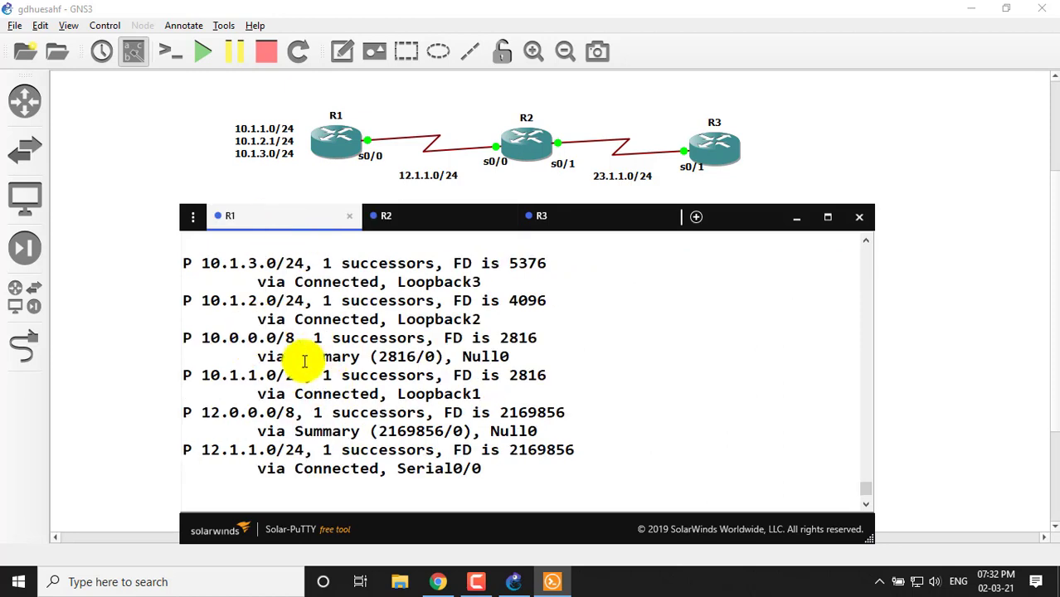
left_click_drag(247, 357, 354, 354)
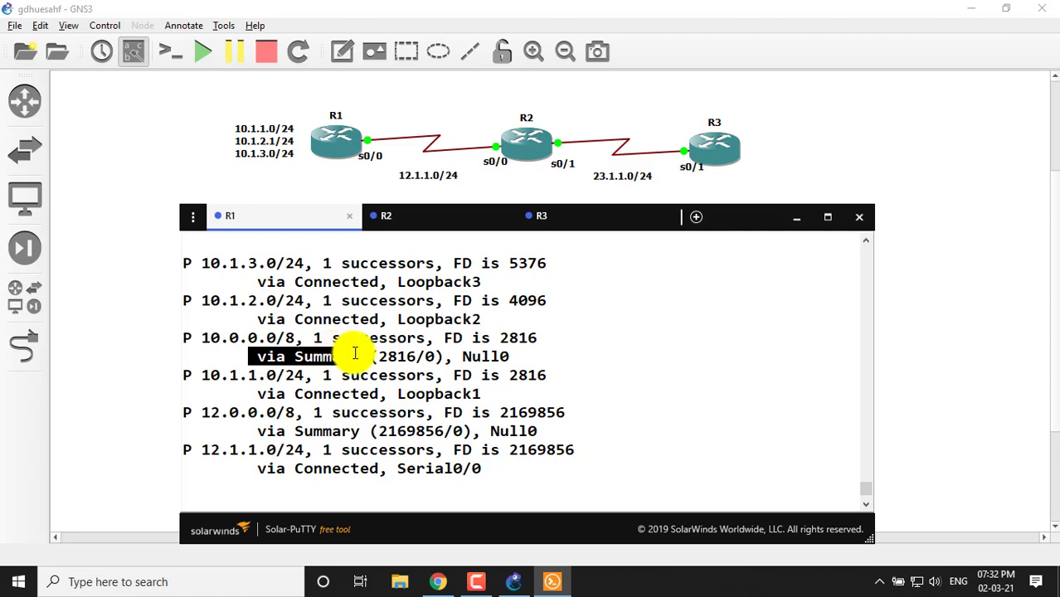
left_click(407, 218)
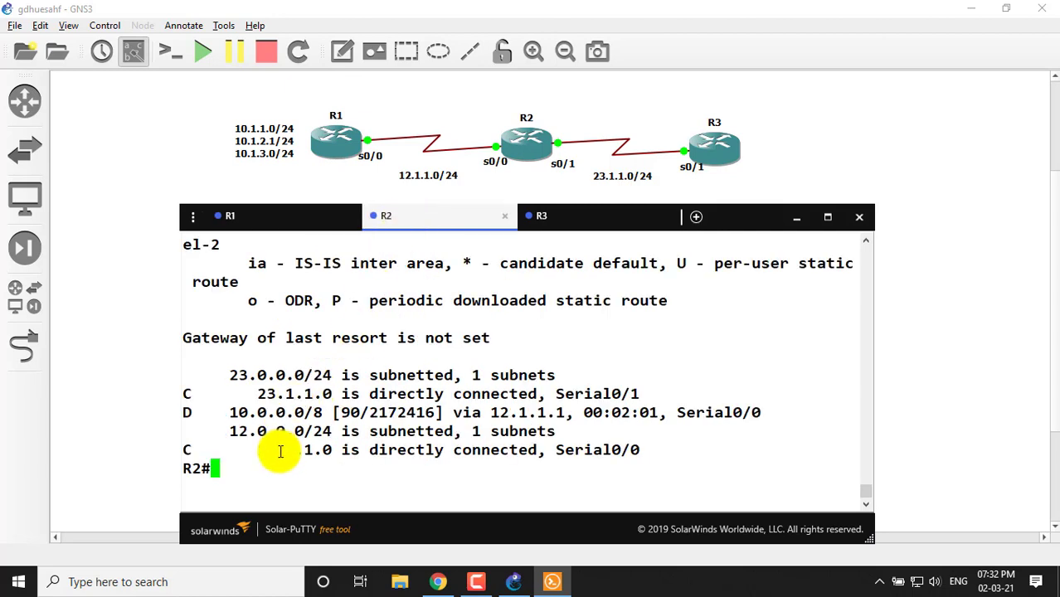
left_click_drag(333, 413, 575, 410)
left_click(365, 412)
left_click_drag(677, 412, 761, 413)
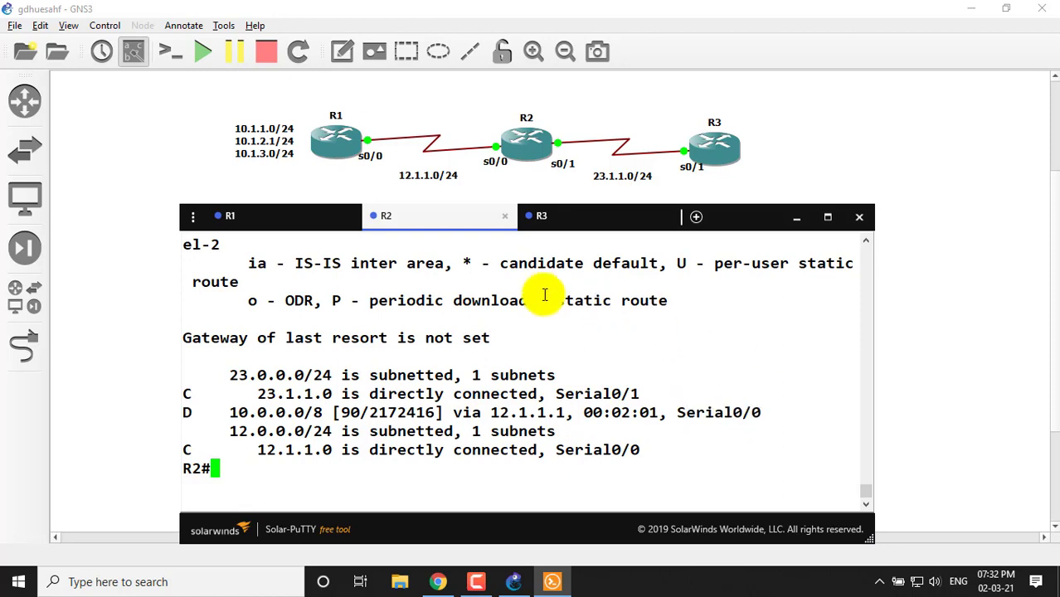
- Display R3's routing table with show ip route and check its 10.0.0.0/8 EIGRP route
left_click(549, 223)
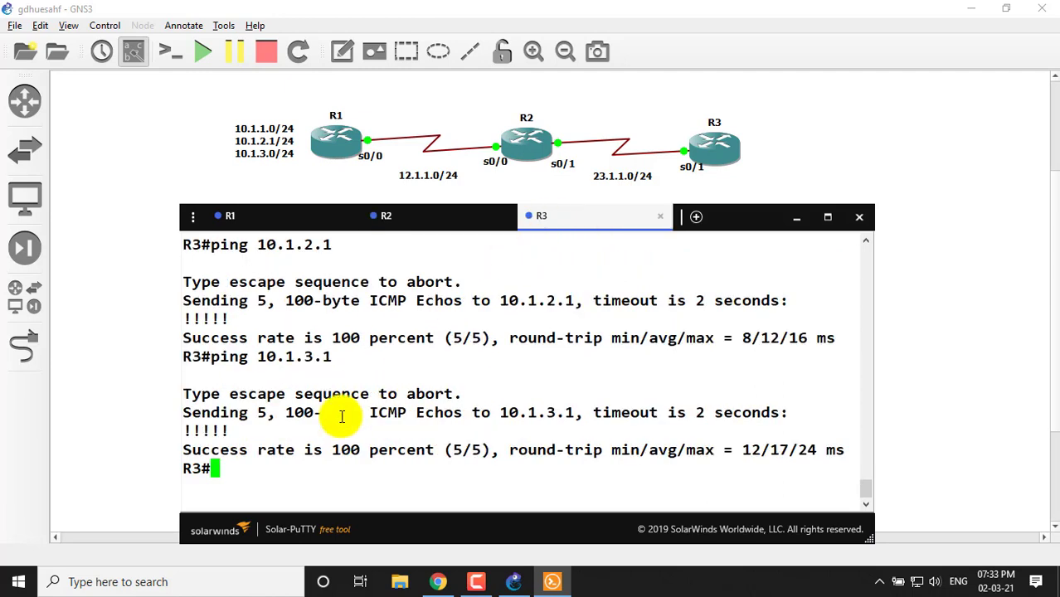
type("shi")
key("BackSpace")
key("Tab")
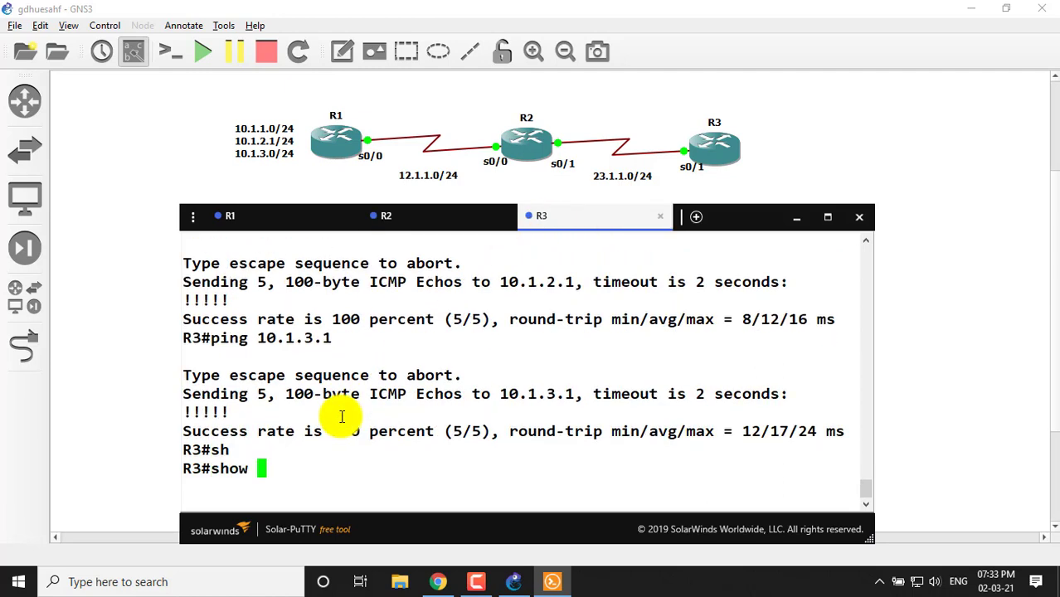
type("ip rou")
key("Tab")
key("Return")
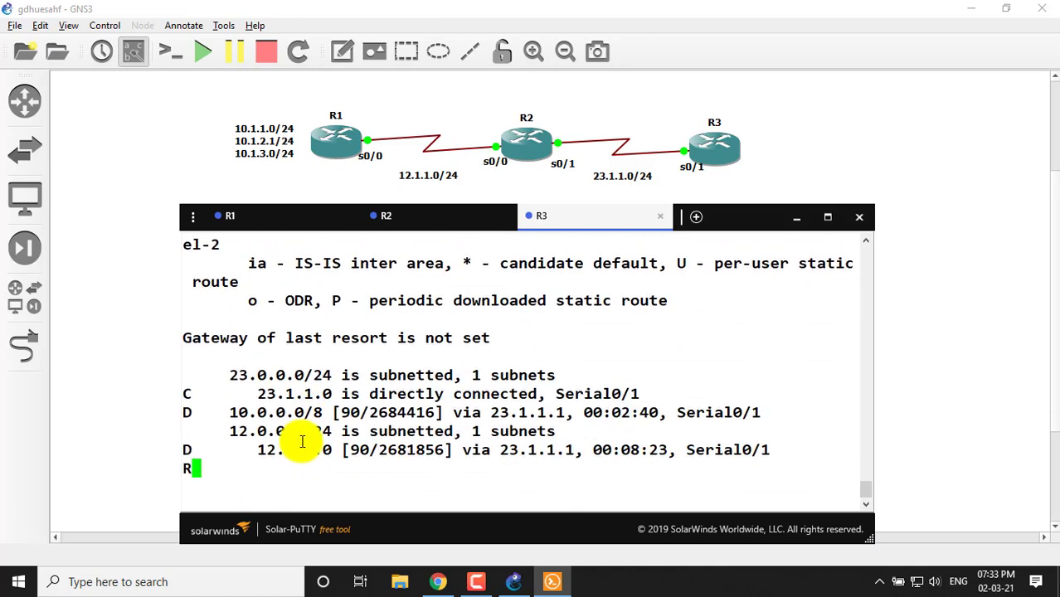
left_click_drag(230, 412, 803, 410)
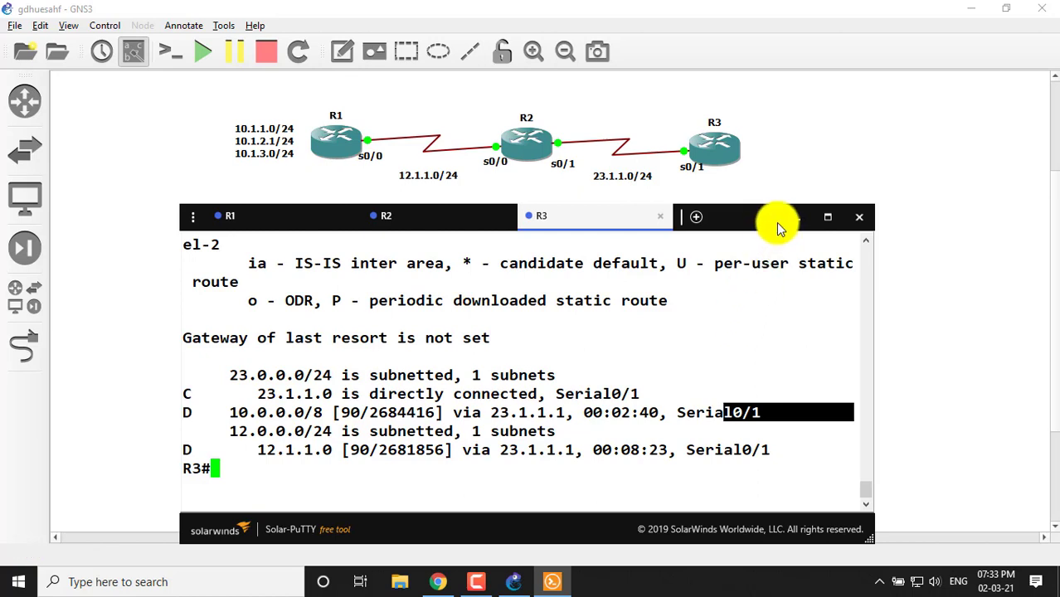
- Compare the 10.0.0.0/8 entries across the R1, R2 and R3 consoles, ending on R1's topology table
left_click(386, 218)
left_click(292, 218)
left_click(387, 221)
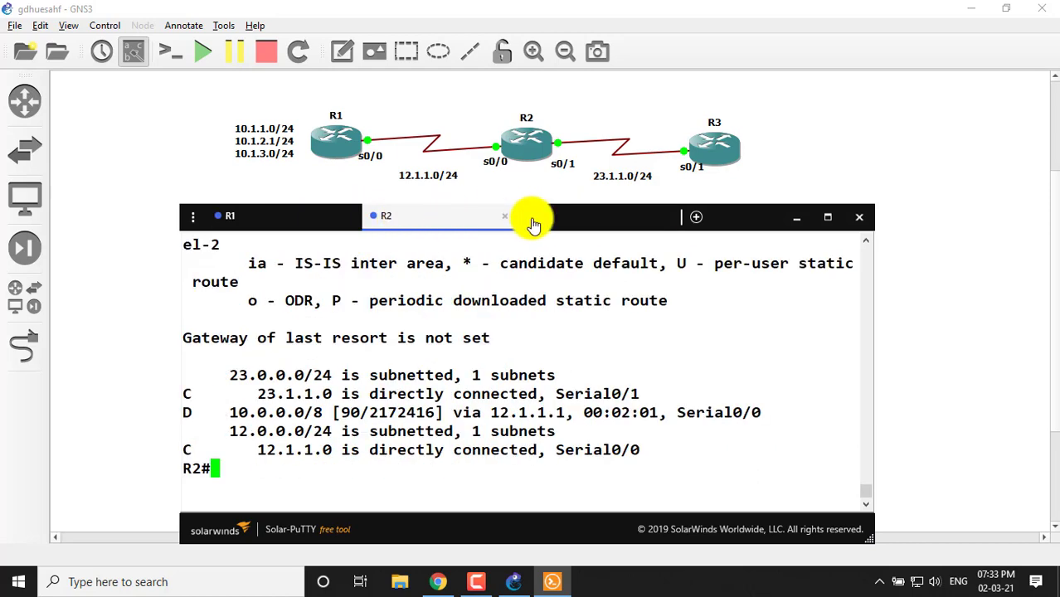
left_click(530, 217)
left_click(437, 221)
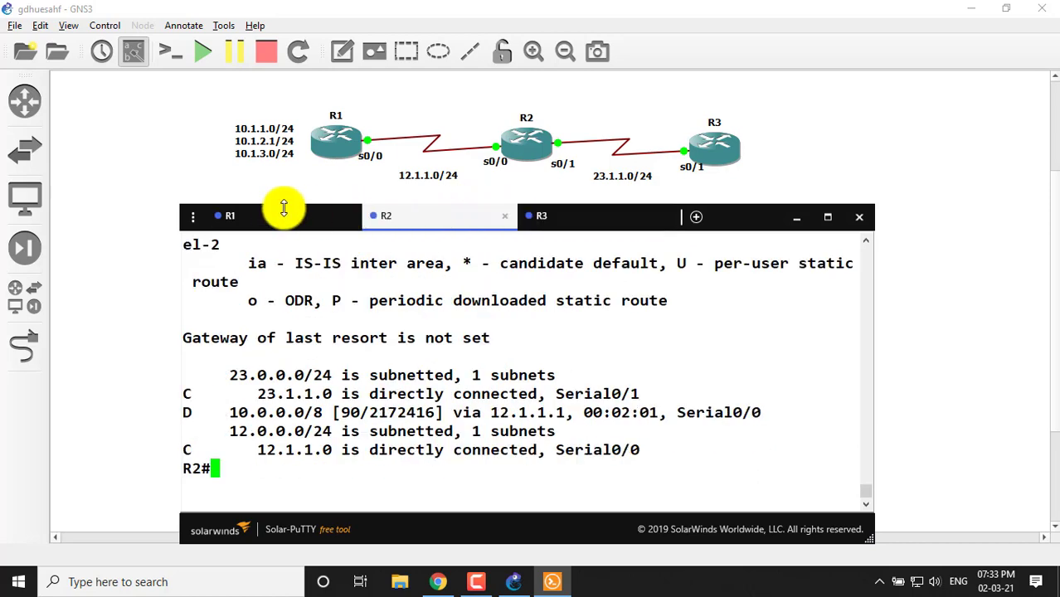
left_click(234, 214)
left_click(414, 226)
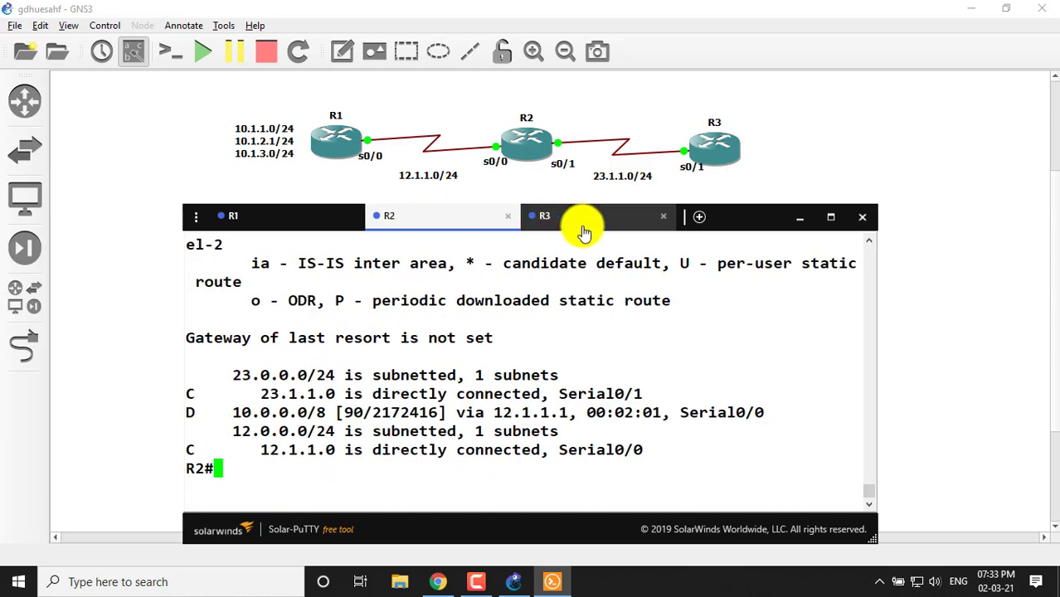
left_click(580, 221)
left_click(449, 221)
left_click(273, 223)
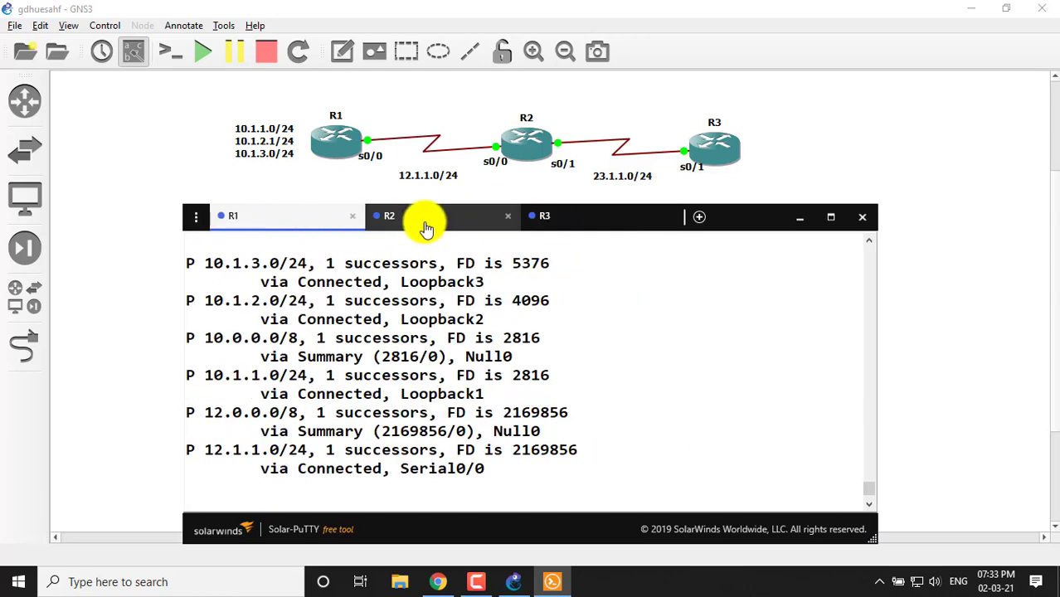
left_click(425, 219)
left_click(568, 223)
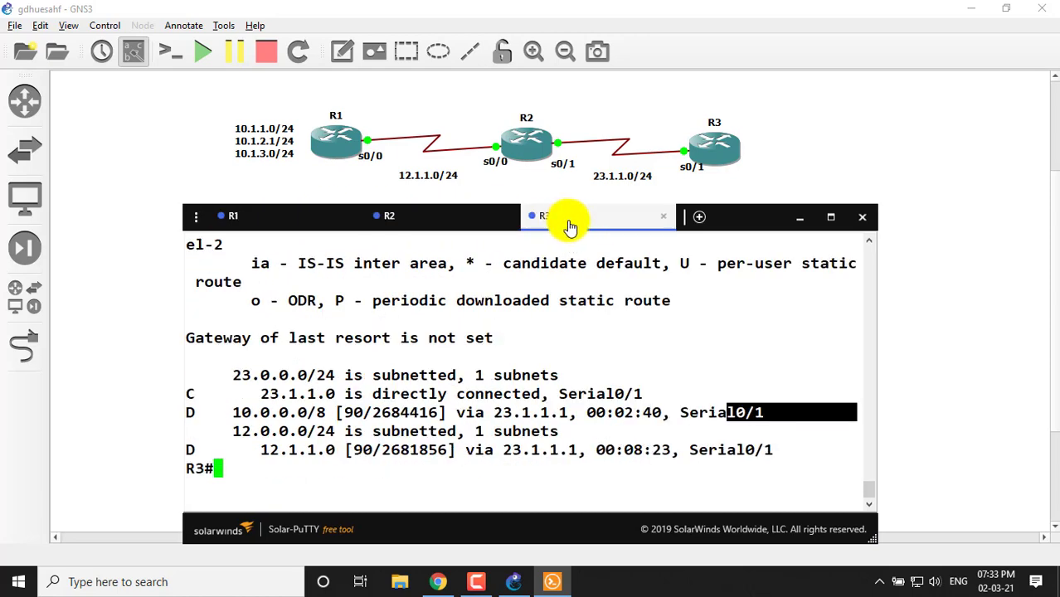
left_click(473, 218)
left_click(279, 214)
left_click(417, 228)
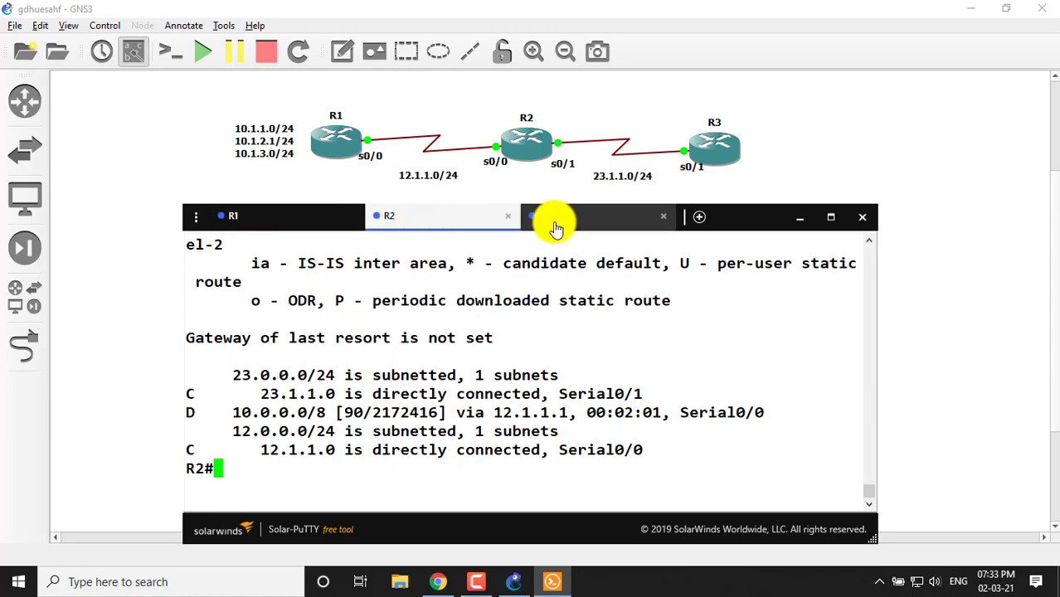
left_click(572, 220)
left_click(419, 222)
left_click(280, 220)
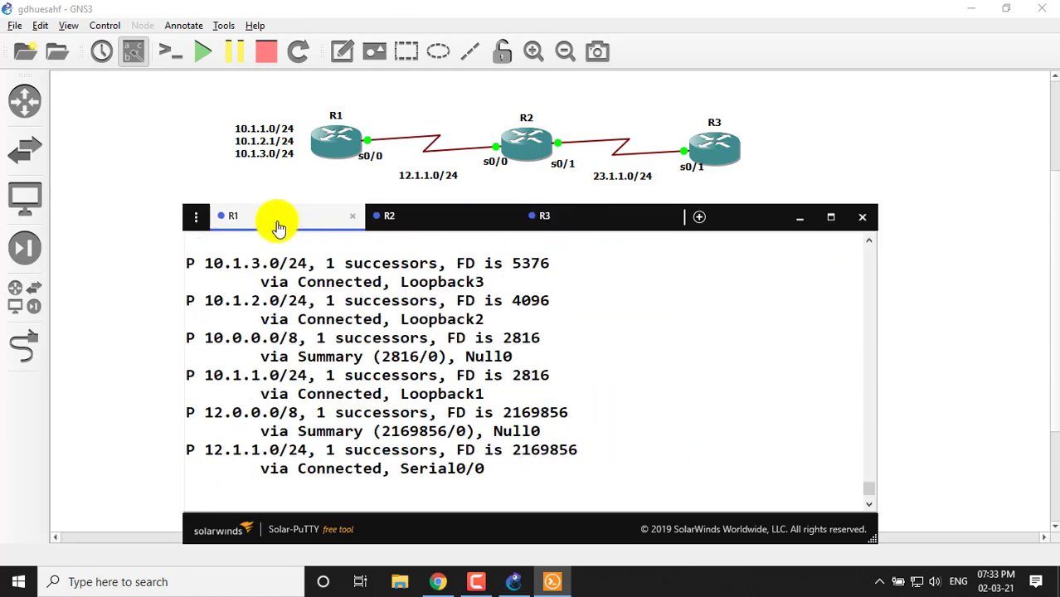
left_click(438, 220)
left_click(321, 235)
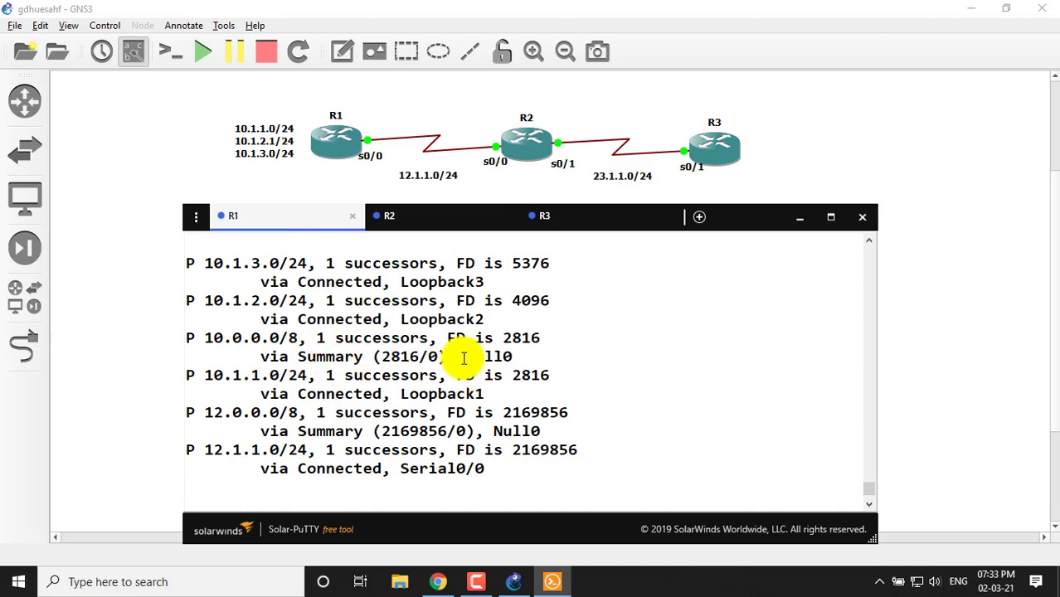
- Examine the Null0 interface on the 10.0.0.0/8 summary's path line in R1's topology table
left_click_drag(458, 357, 514, 357)
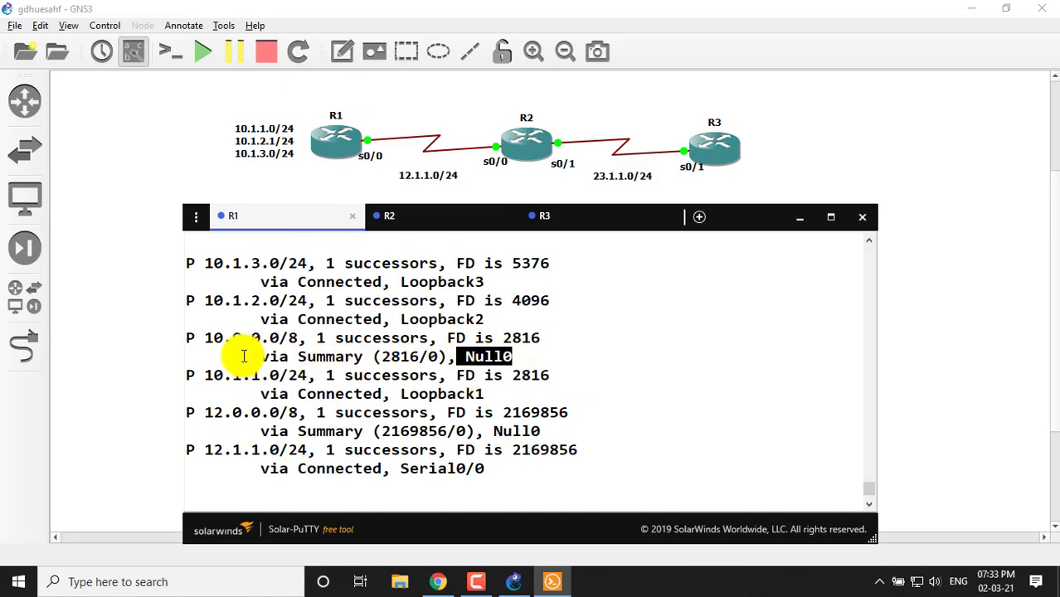
left_click_drag(242, 357, 439, 359)
left_click_drag(255, 360, 539, 355)
left_click(466, 355)
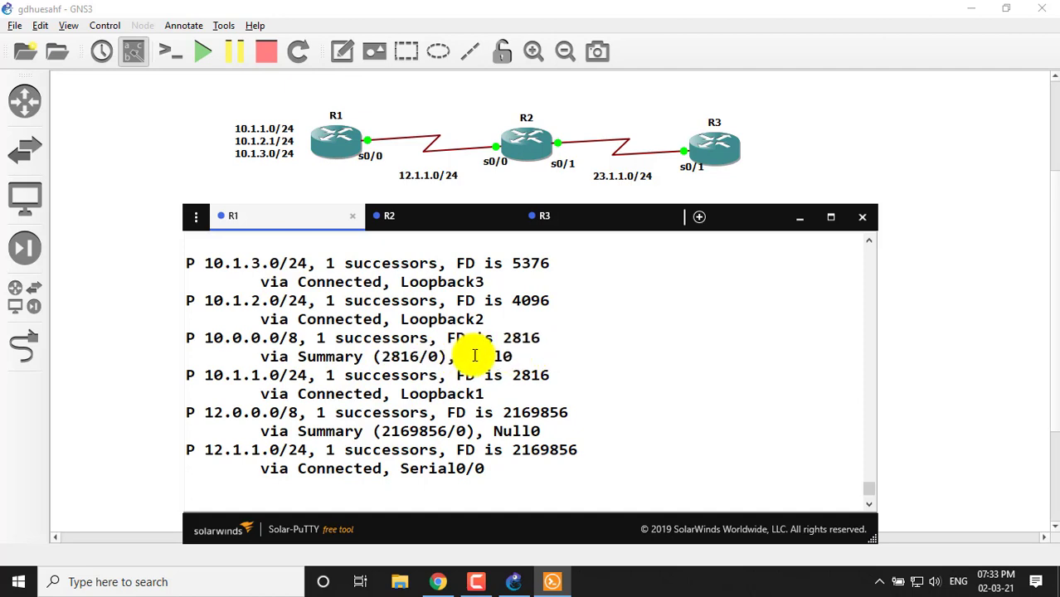
left_click_drag(462, 357, 539, 355)
left_click(506, 355)
left_click(538, 355)
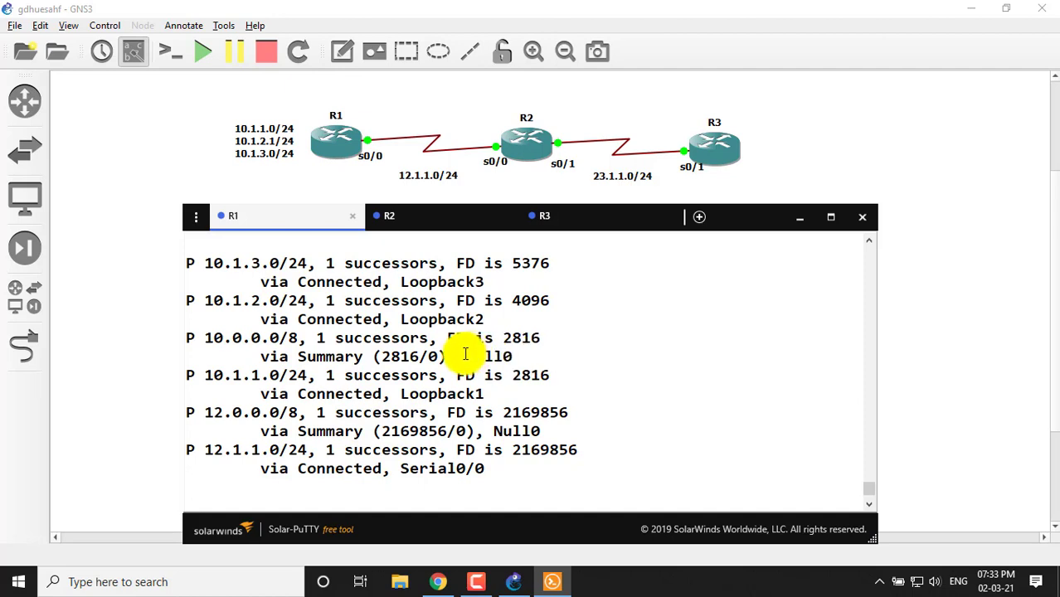
left_click_drag(465, 354, 516, 358)
left_click(515, 353)
left_click(514, 357)
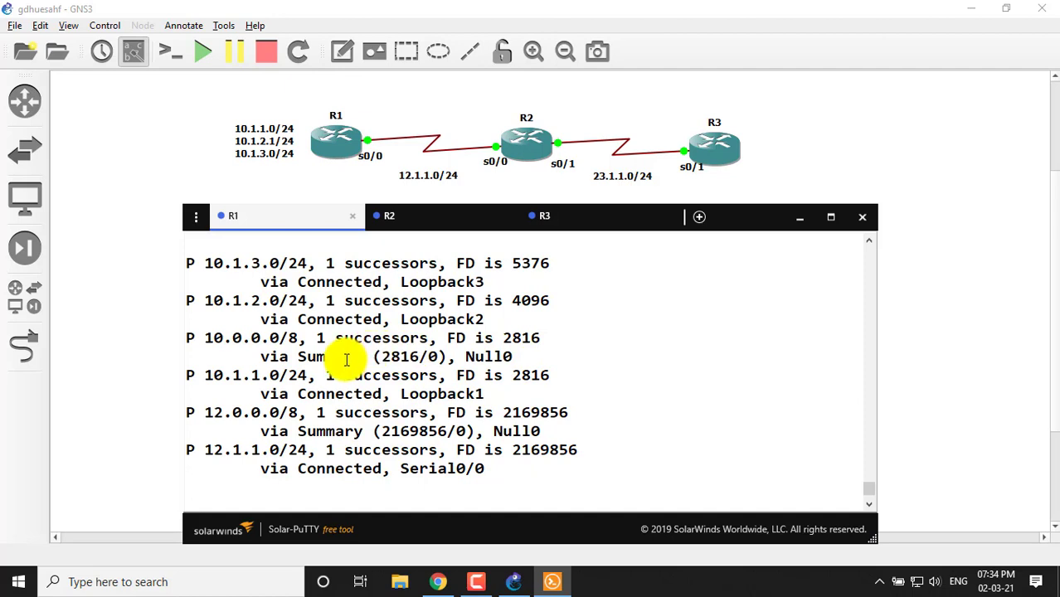
left_click_drag(347, 360, 363, 359)
left_click(474, 359)
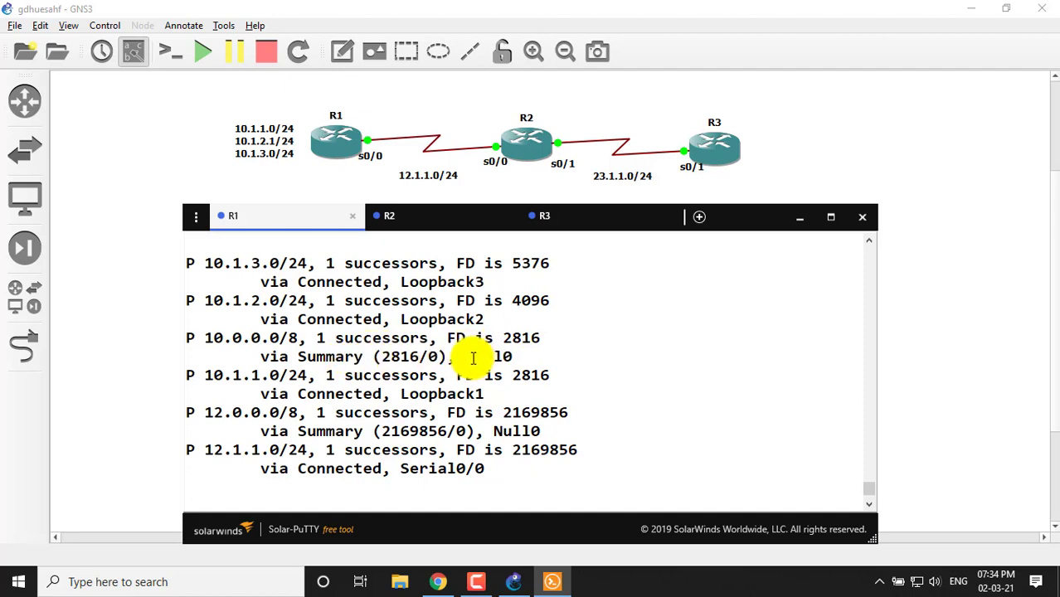
left_click_drag(466, 358, 535, 355)
left_click(518, 357)
left_click(531, 357)
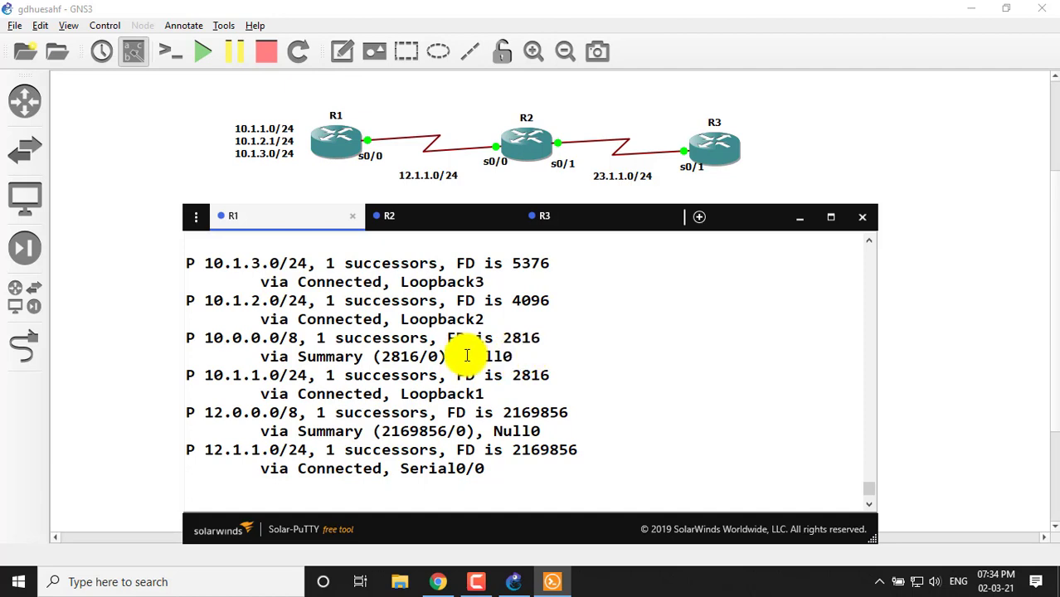
left_click_drag(467, 355, 516, 356)
left_click(542, 327)
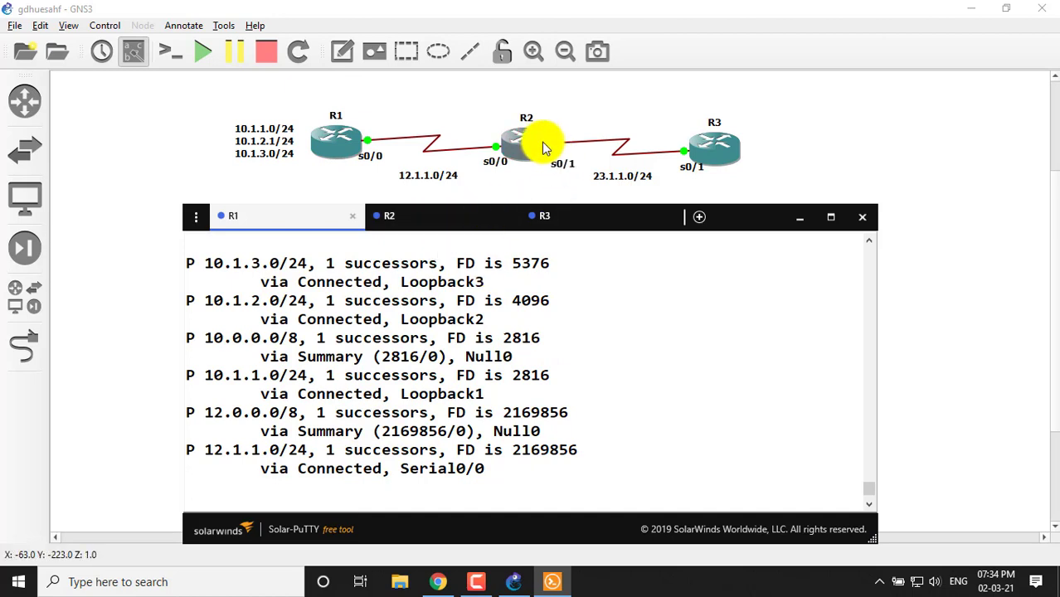
- Switch to R2's console and bring up a fresh privileged prompt
left_click(470, 222)
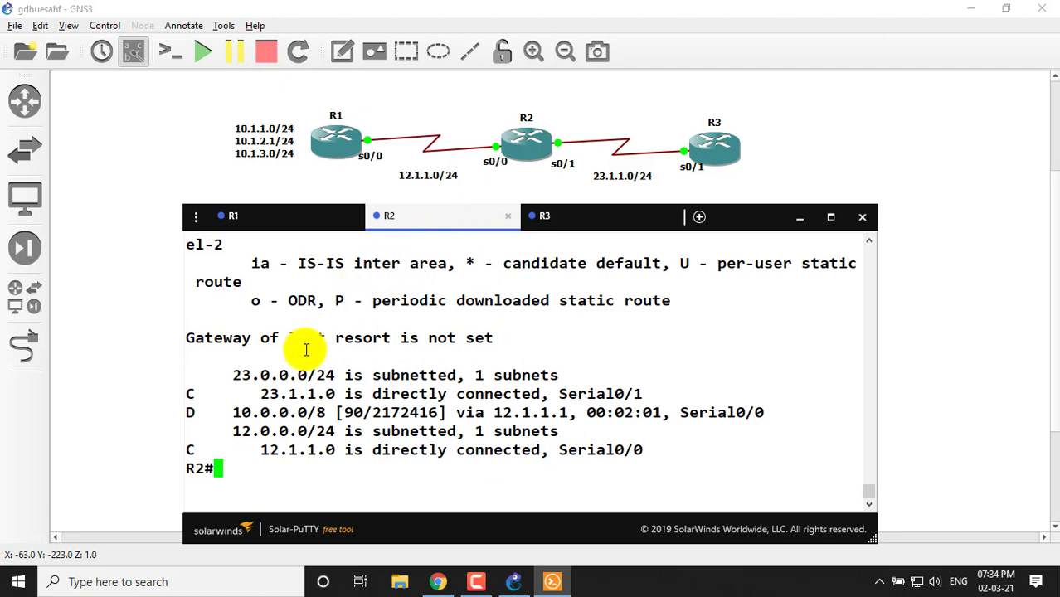
key("Return")
key("Return")
key("Return")
type("l")
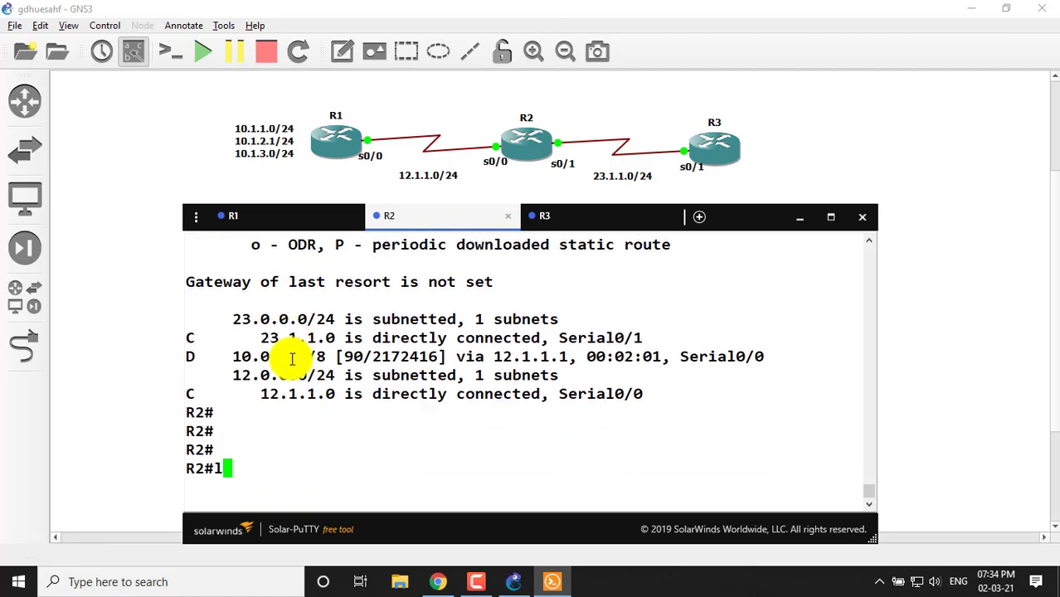
type("o")
key("Return")
type("in")
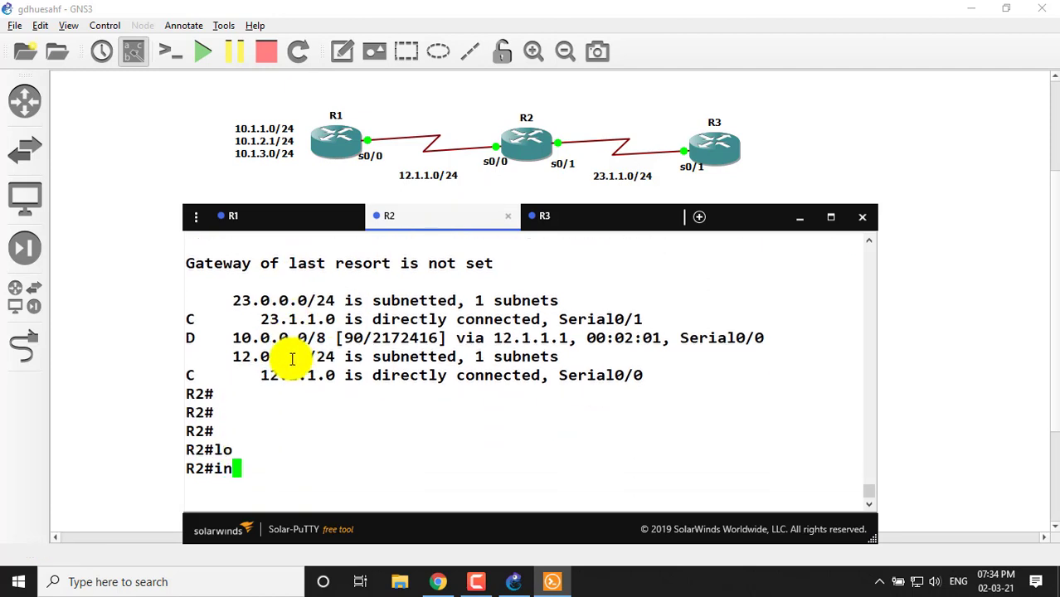
type("t")
key("Tab")
type("loo")
key("Tab")
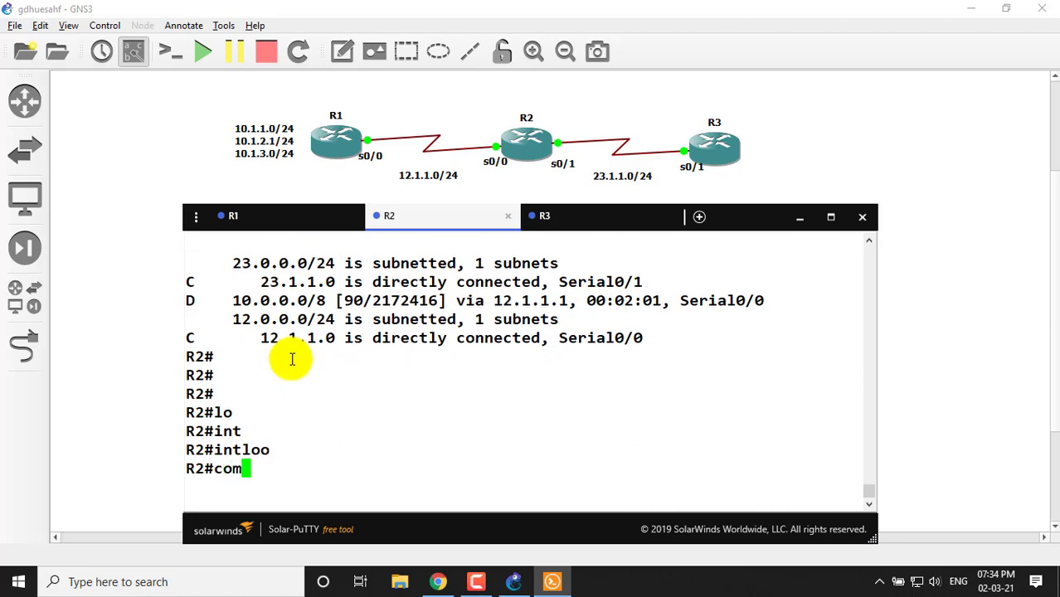
- Enter global configuration mode on R2 with configure terminal
type("f")
key("Tab")
type("t")
key("Tab")
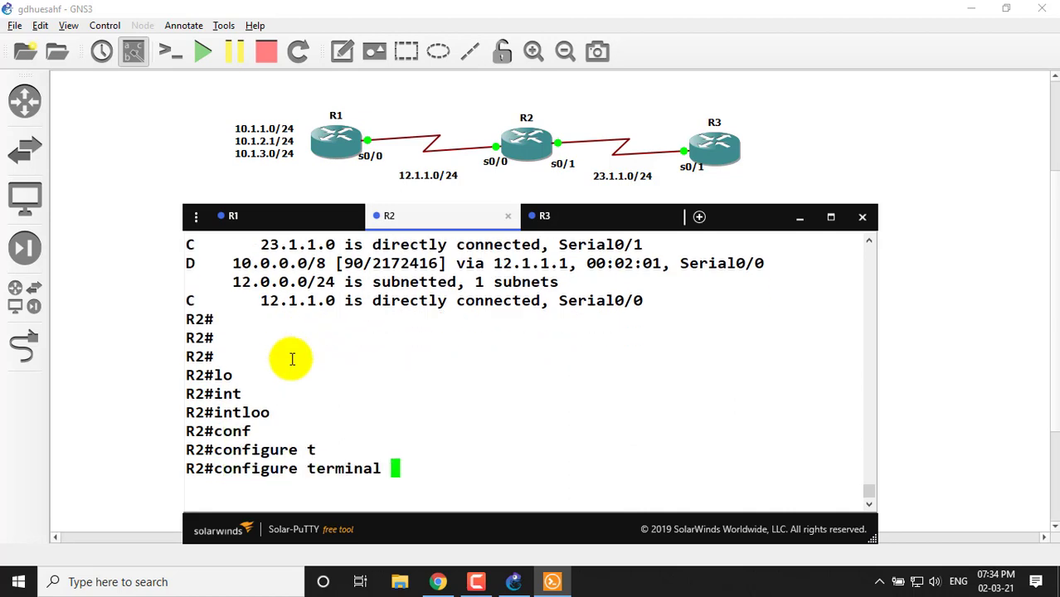
key("Return")
key("Return")
key("Return")
key("Return")
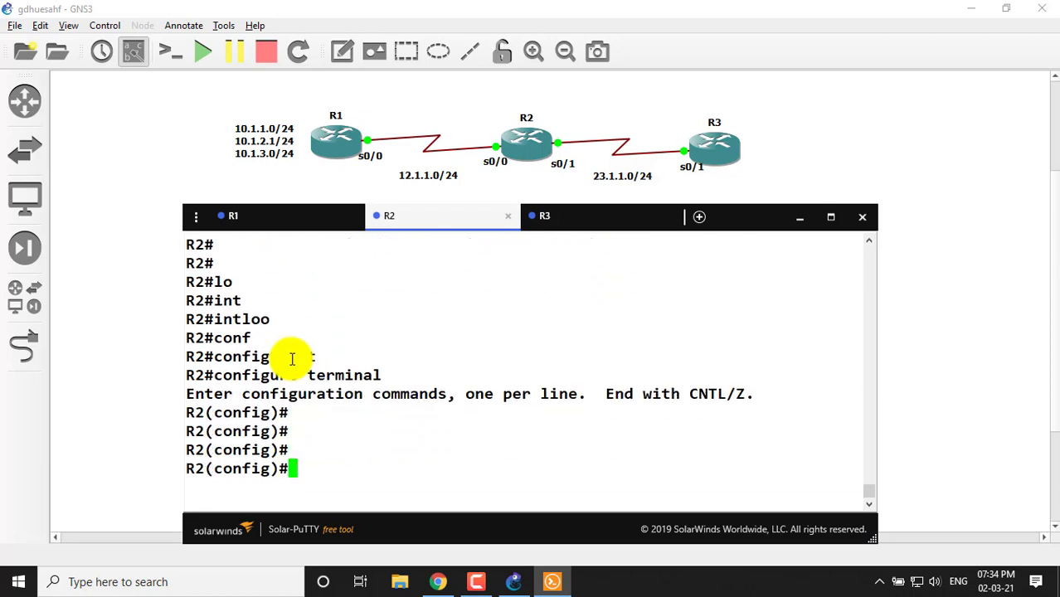
- Create interface loopback 1 on R2 and enter its configuration mode
type("iny")
key("Tab")
key("BackSpace")
key("Tab")
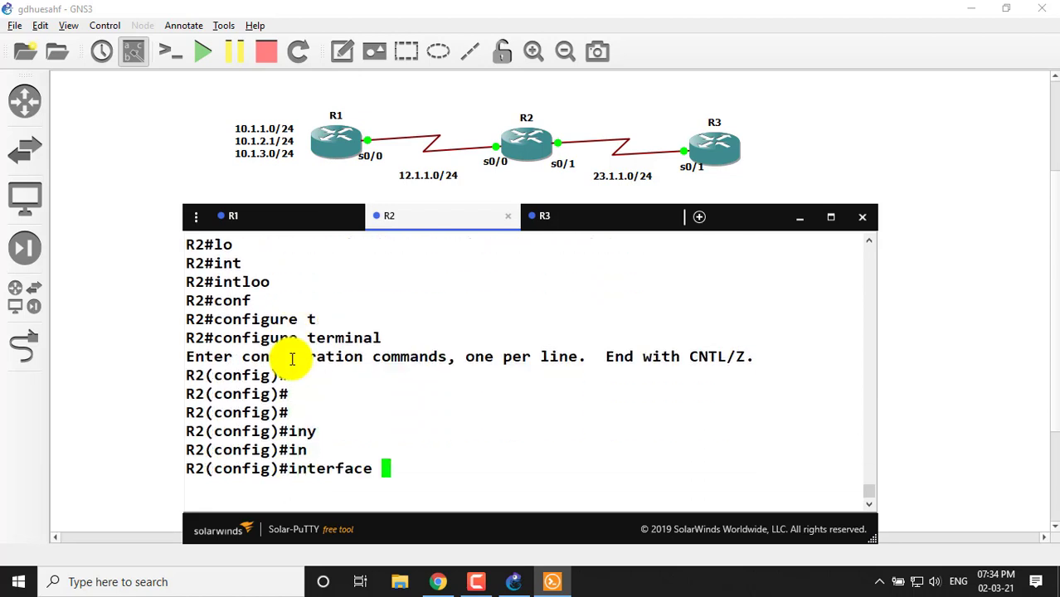
type("loo")
key("Tab")
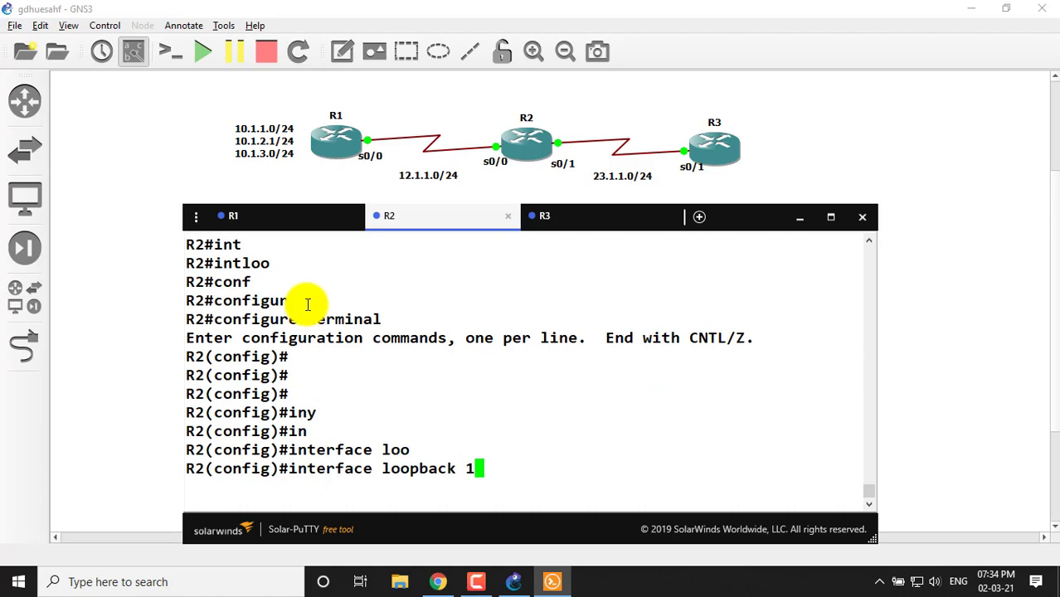
type("1")
key("Return")
key("Return")
key("Return")
key("Return")
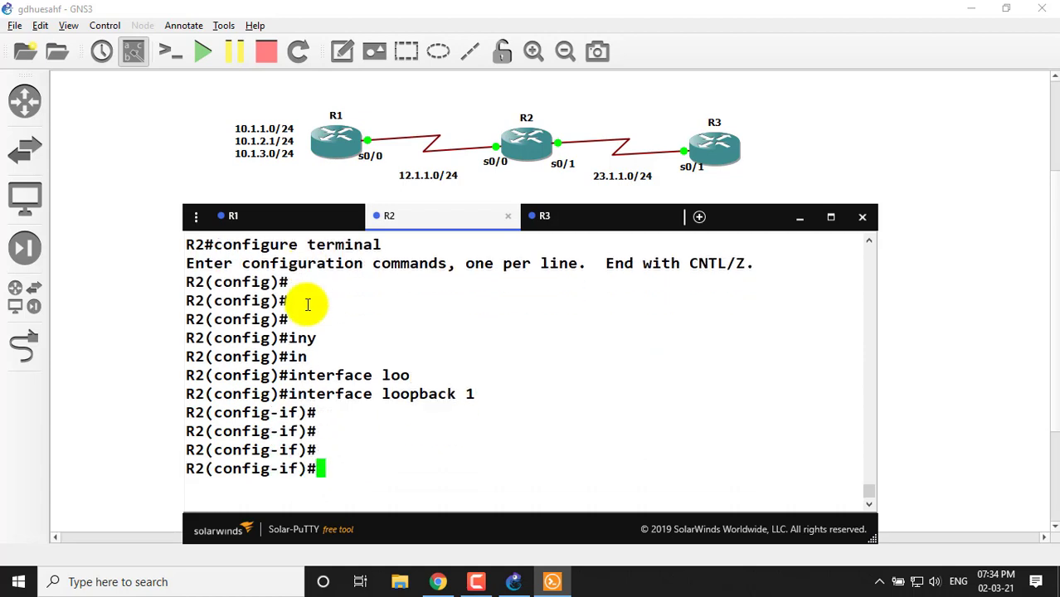
- Assign IP address 10.1.0.1 with mask 255.255.255.0 to R2's loopback 1 and leave configuration mode
type("ip add")
key("Tab")
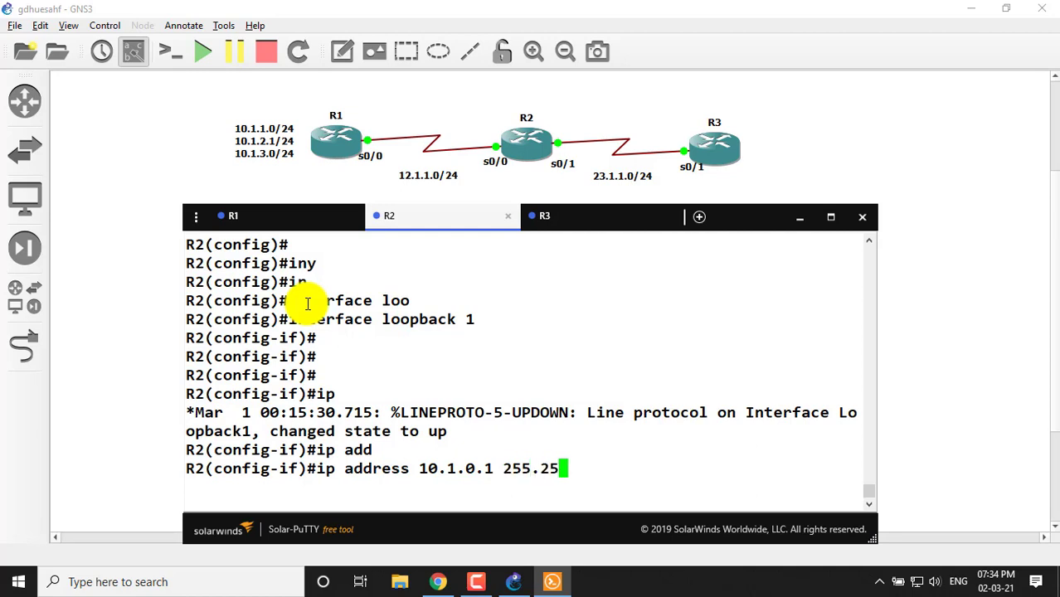
key("Return")
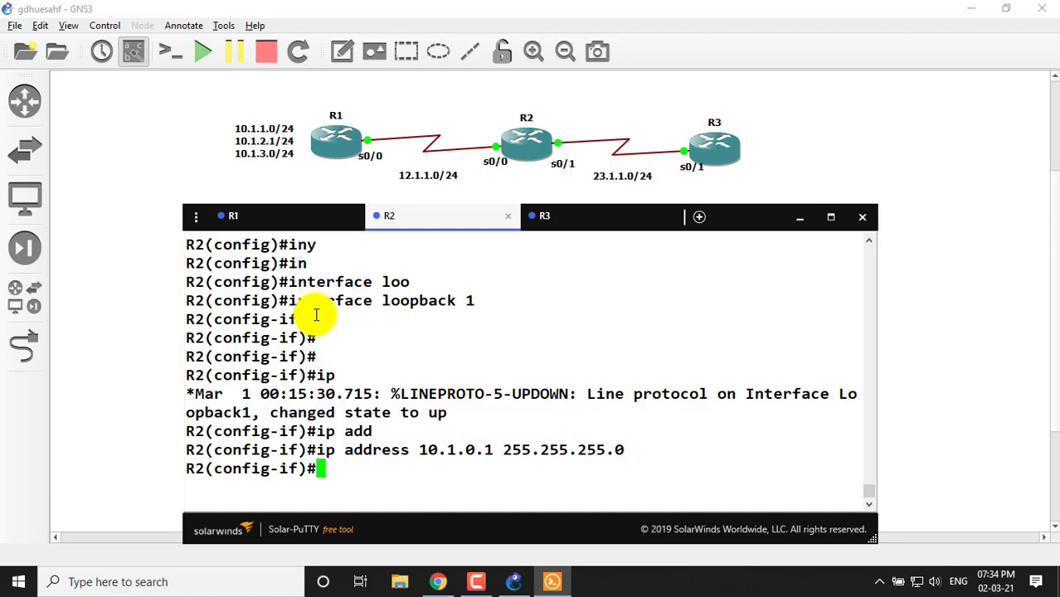
key("ctrl+z")
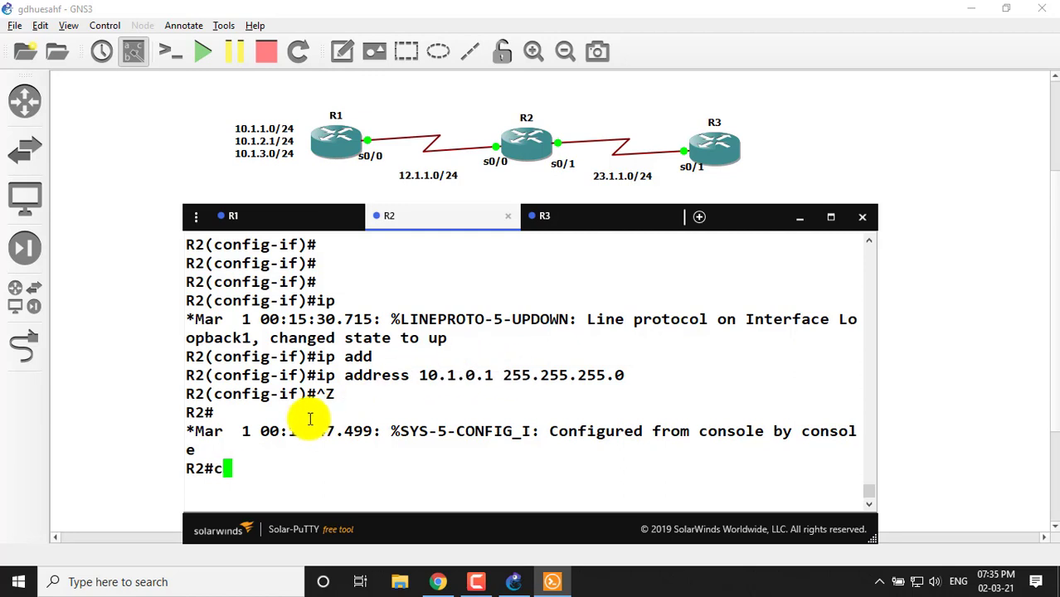
- Return R2 to global configuration mode with configure terminal
type("f")
key("Tab")
type("t")
key("Tab")
key("Return")
key("Return")
key("Return")
key("Return")
key("Return")
key("Return")
key("Return")
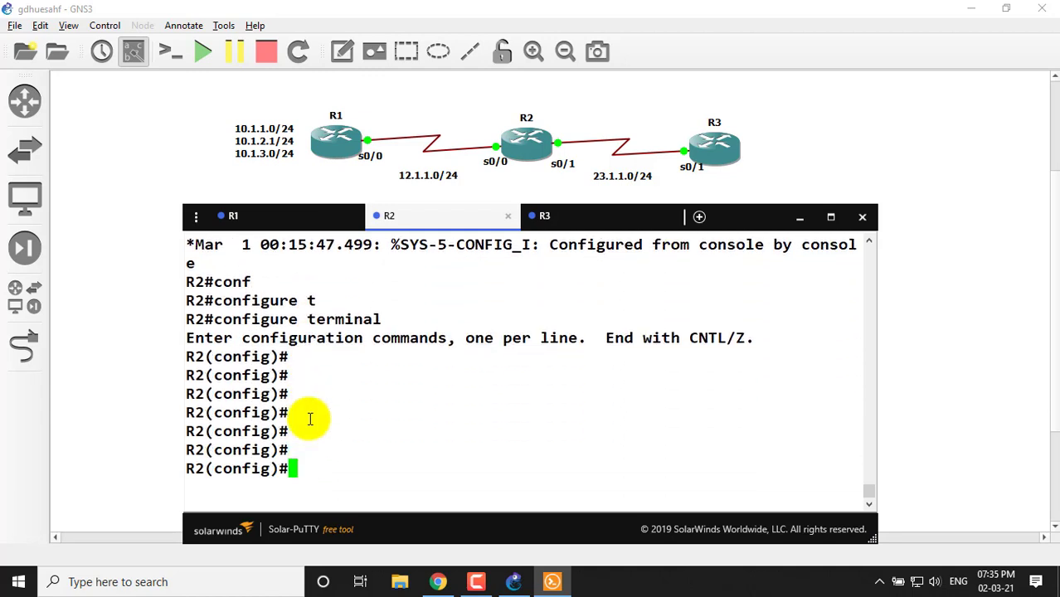
- Open the router configuration for EIGRP 100 on R2
type("rou")
key("Tab")
type("r")
key("Tab")
type("e")
key("Tab")
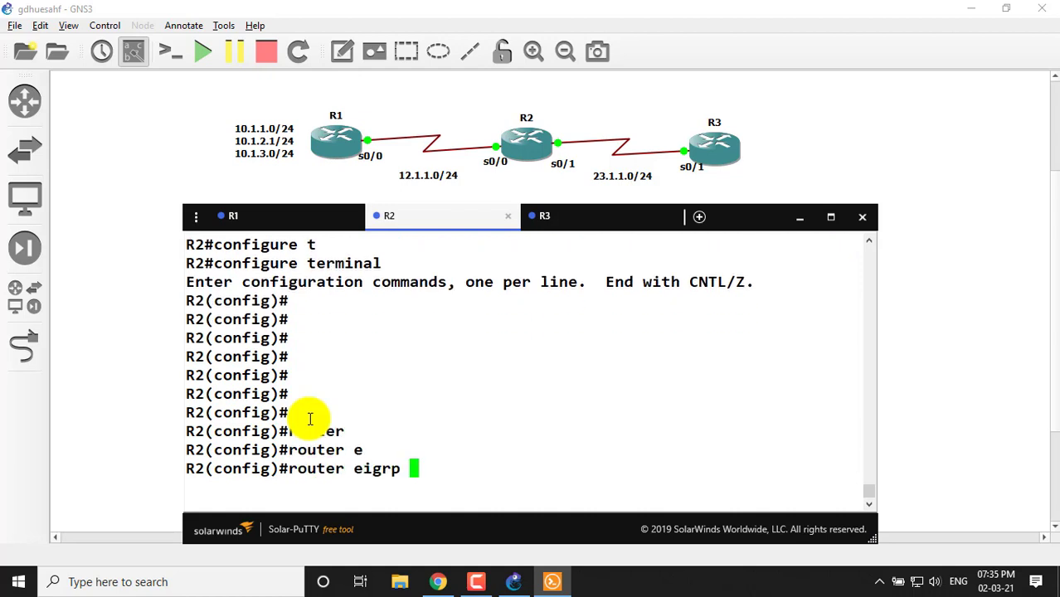
type("100")
key("Return")
key("Return")
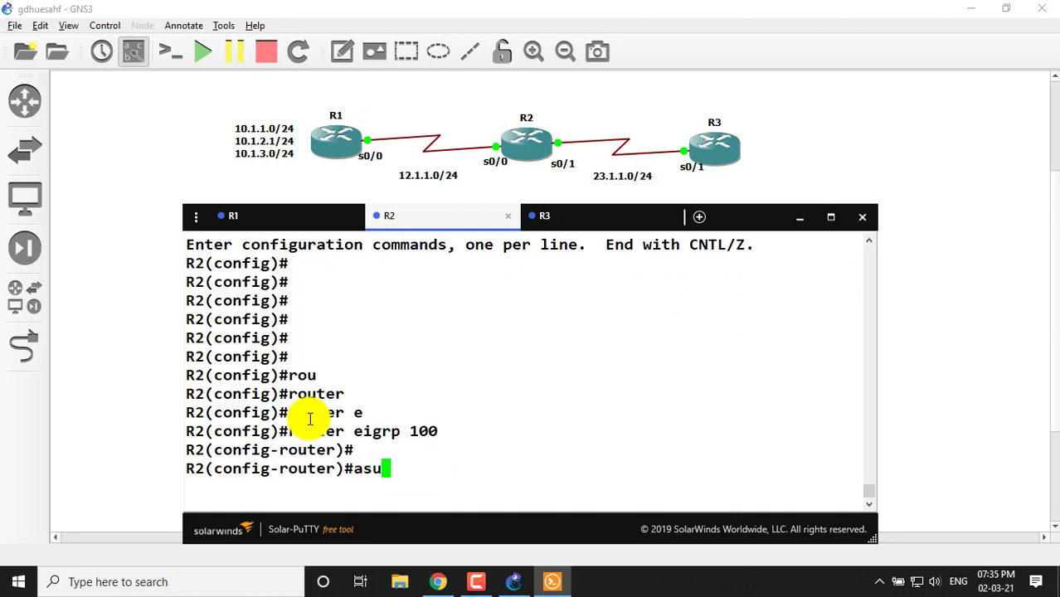
- Enable auto-summary for R2's EIGRP 100 process and return to the privileged prompt
type("asu")
key("Tab")
type("u")
key("Tab")
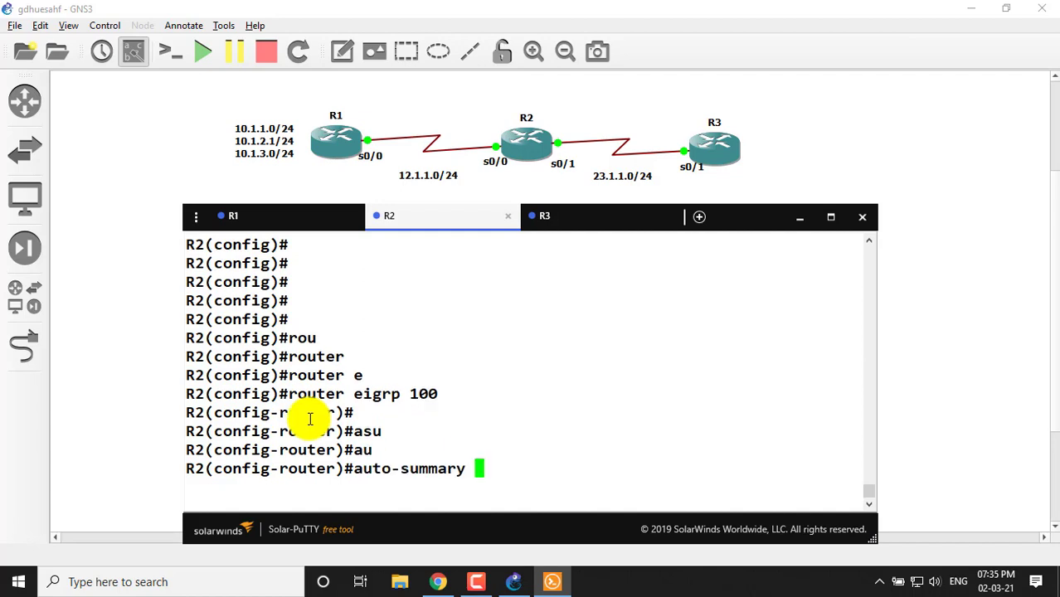
key("Return")
key("Return")
key("Return")
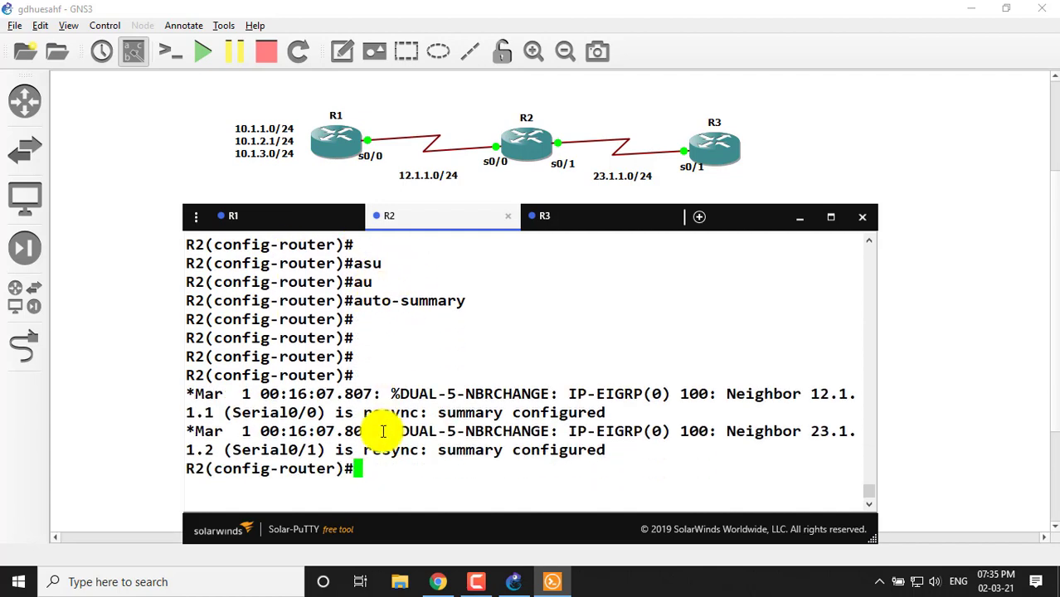
key("ctrl+z")
key("Return")
- Display R2's EIGRP topology table with sho ip eigrp to and bring its 10.0.0.0/8 entry into view
type("sho ip")
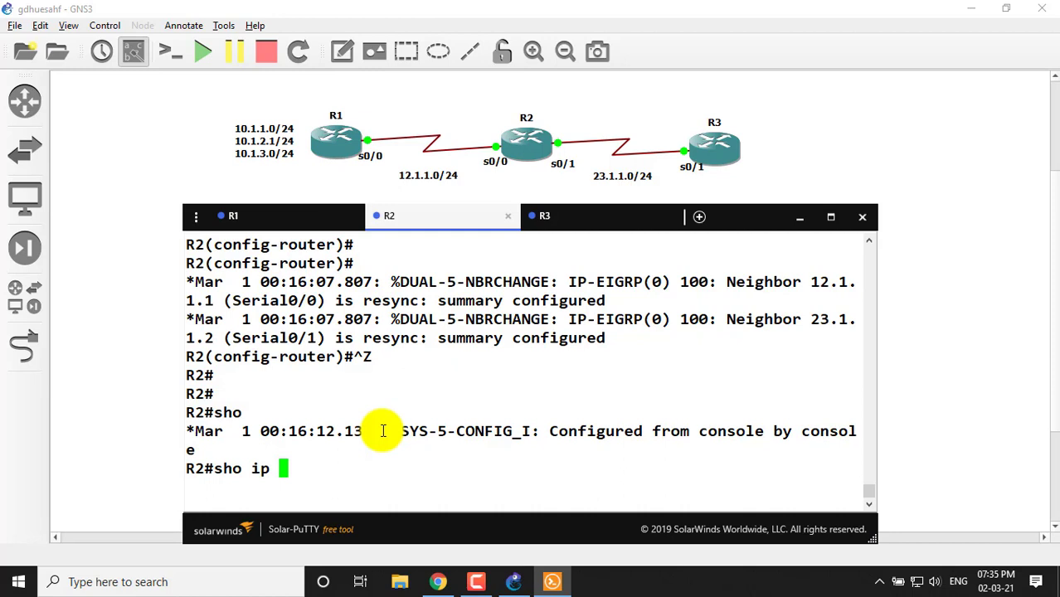
type("e")
key("Tab")
type("i")
key("Tab")
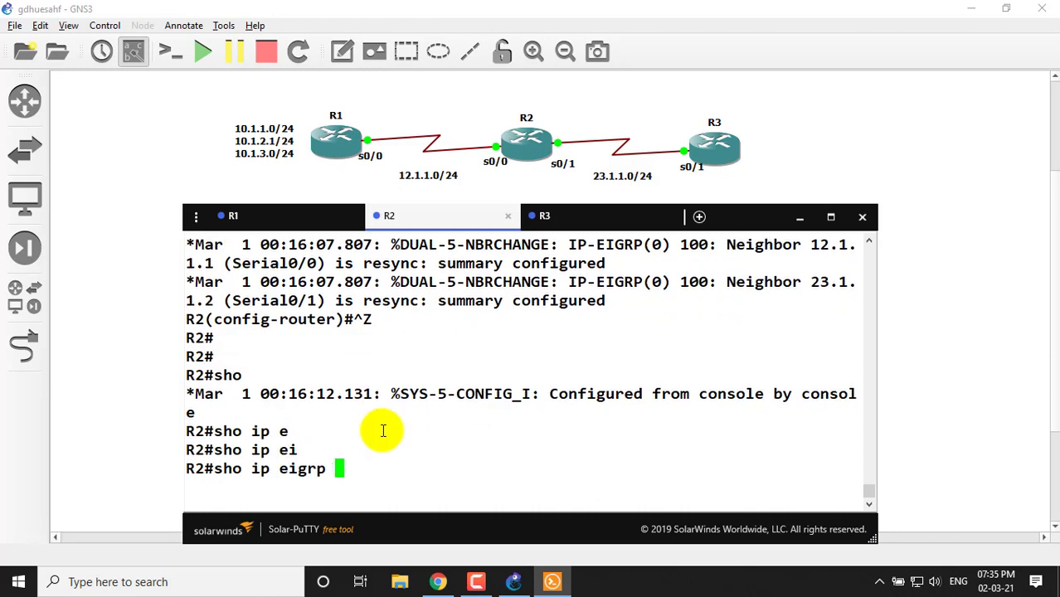
type("t")
key("Tab")
type("o")
key("Return")
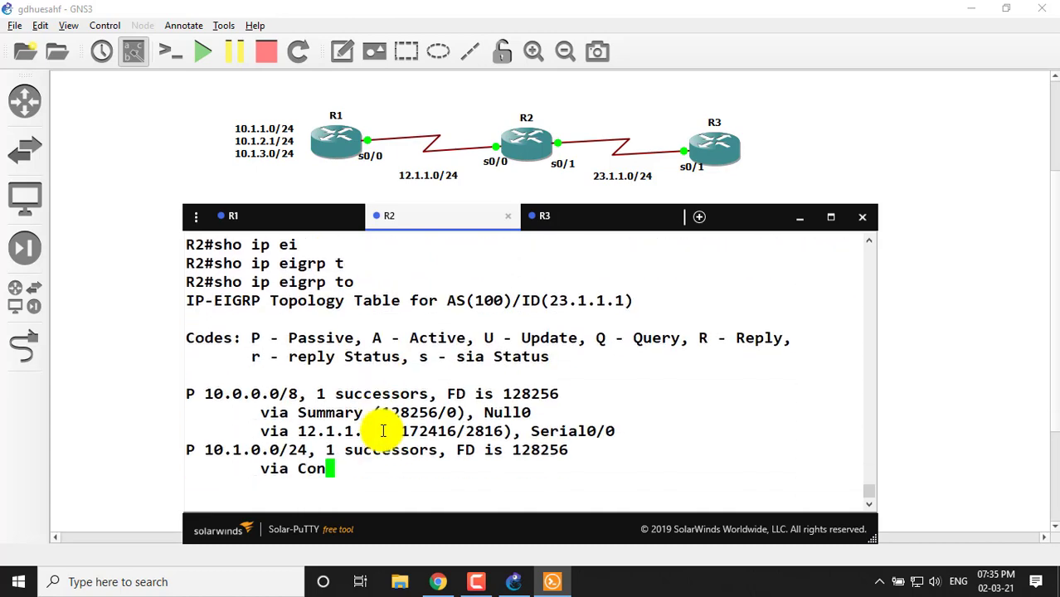
scroll(873, 485, "up", 5)
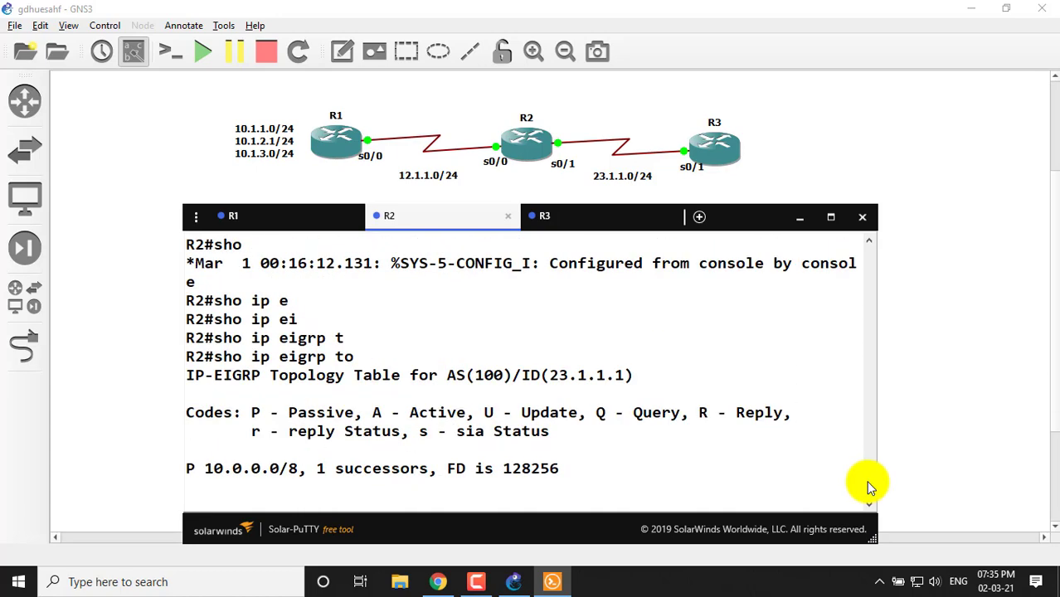
scroll(869, 489, "down", 1)
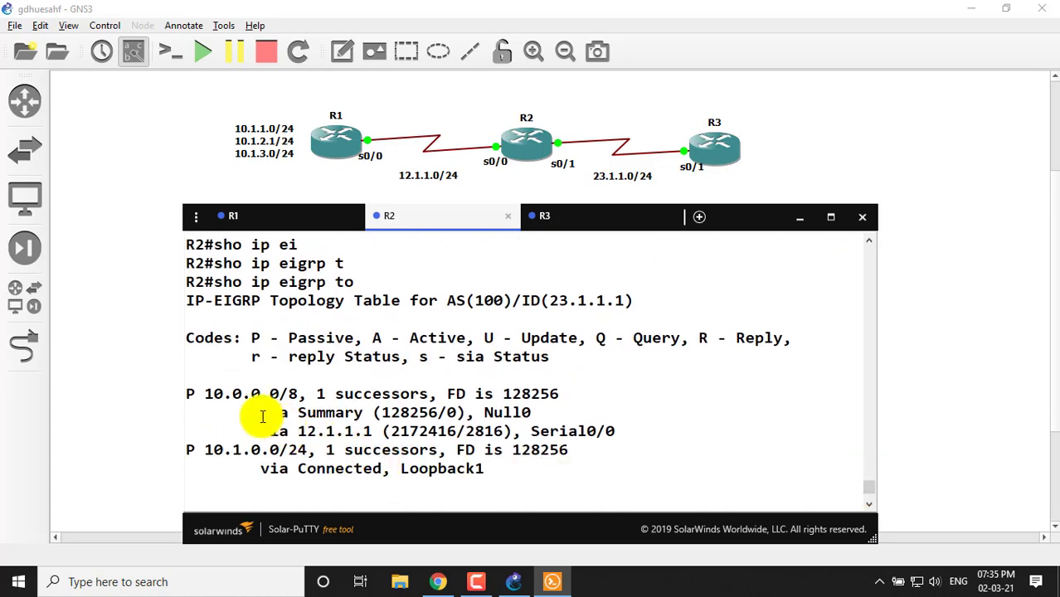
- Examine the summary path and its Null0 interface under 10.0.0.0/8 in R2's topology table
left_click_drag(205, 394, 449, 418)
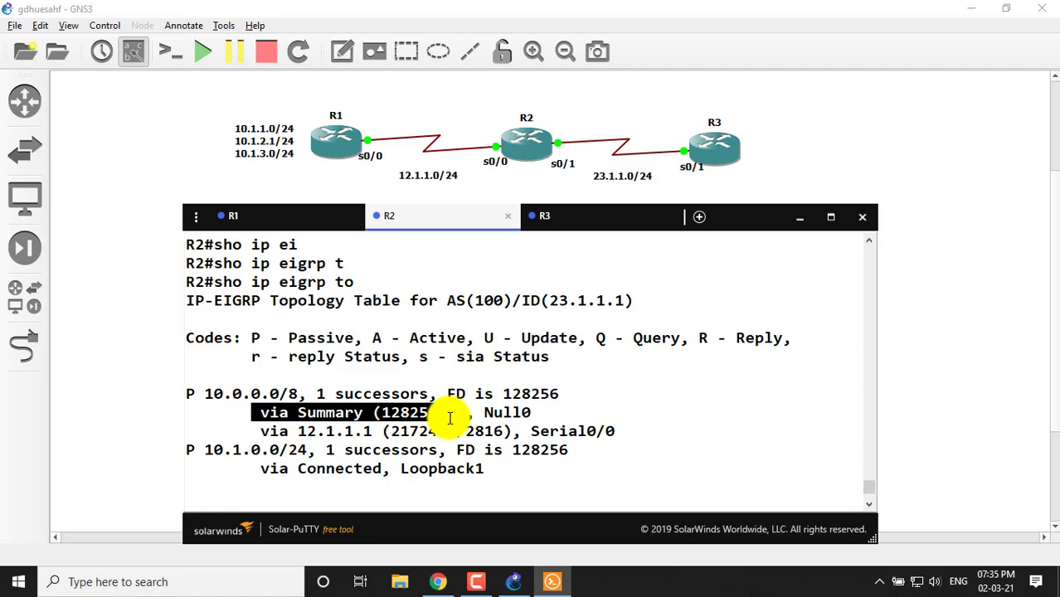
left_click_drag(450, 418, 540, 413)
left_click(300, 419)
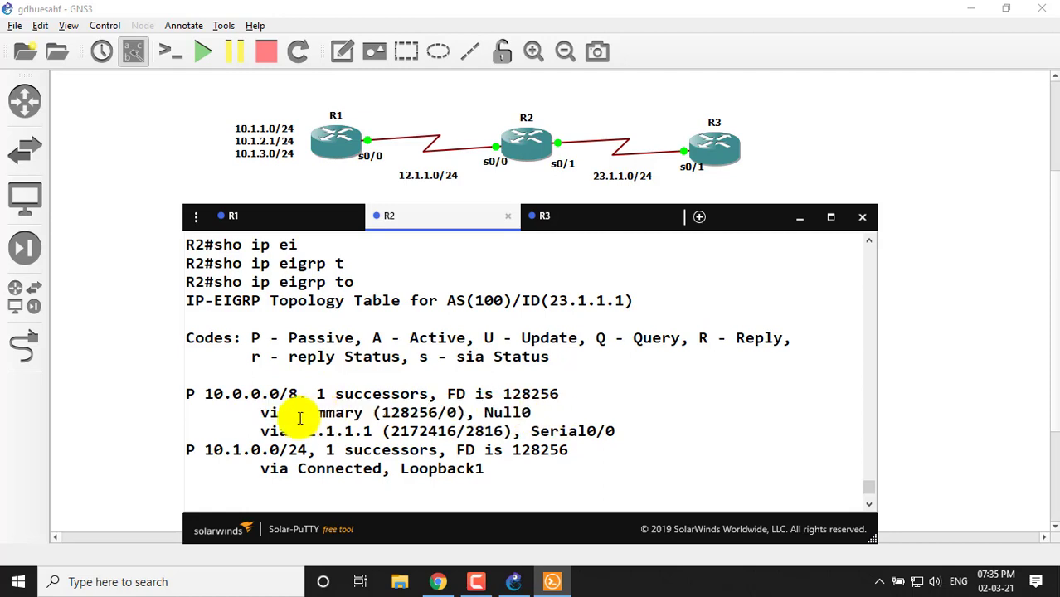
double_click(297, 419)
left_click_drag(466, 413, 543, 412)
left_click(569, 393)
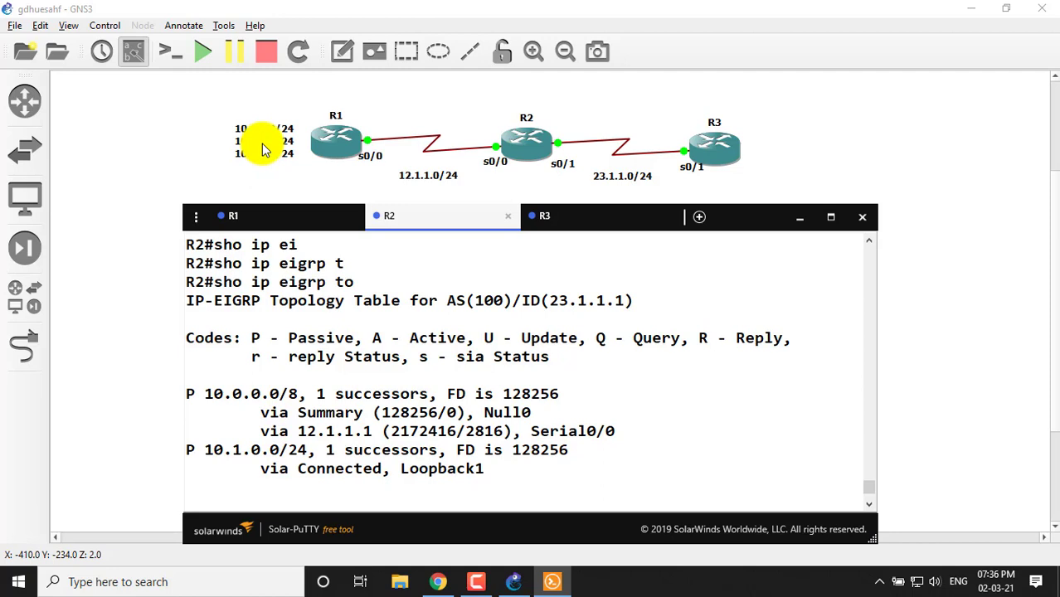
- Display R3's routing table with show ip route and check the 10.0.0.0/8 route's next hop
left_click(597, 218)
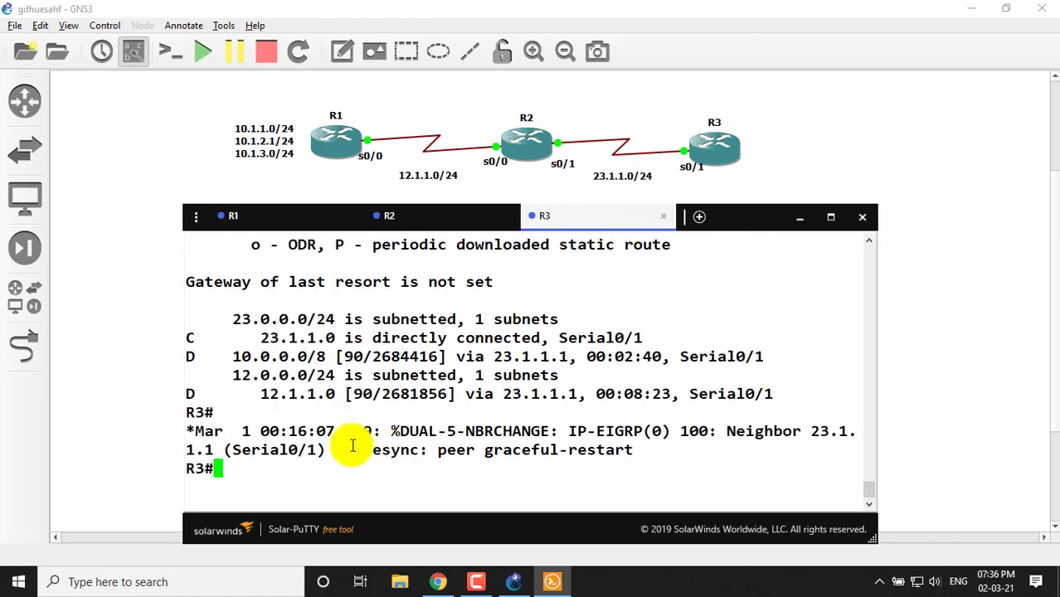
type("sho ip r")
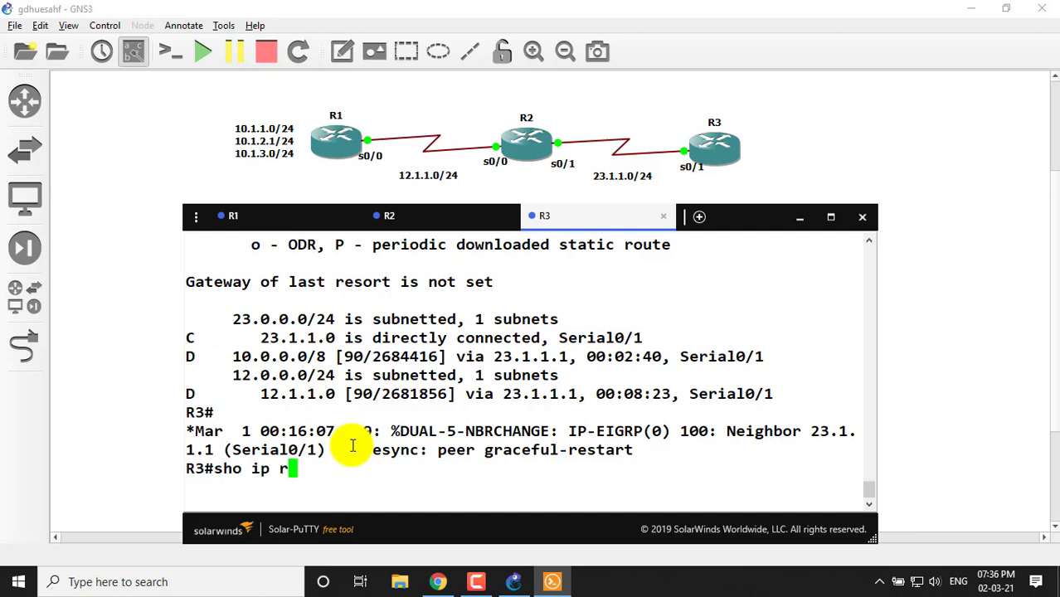
type("ou")
key("Tab")
key("Return")
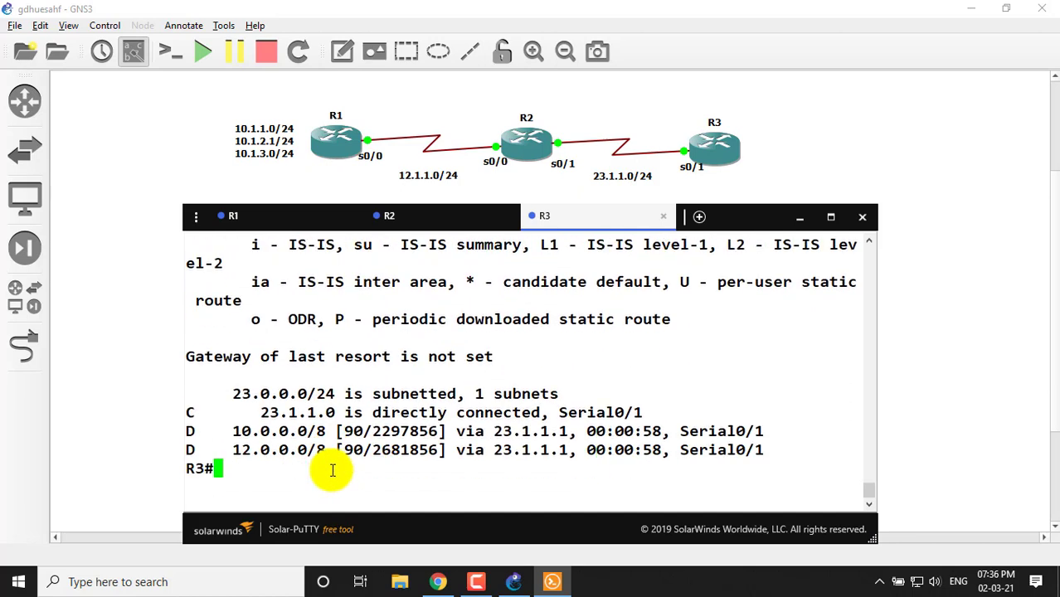
left_click_drag(232, 446, 307, 440)
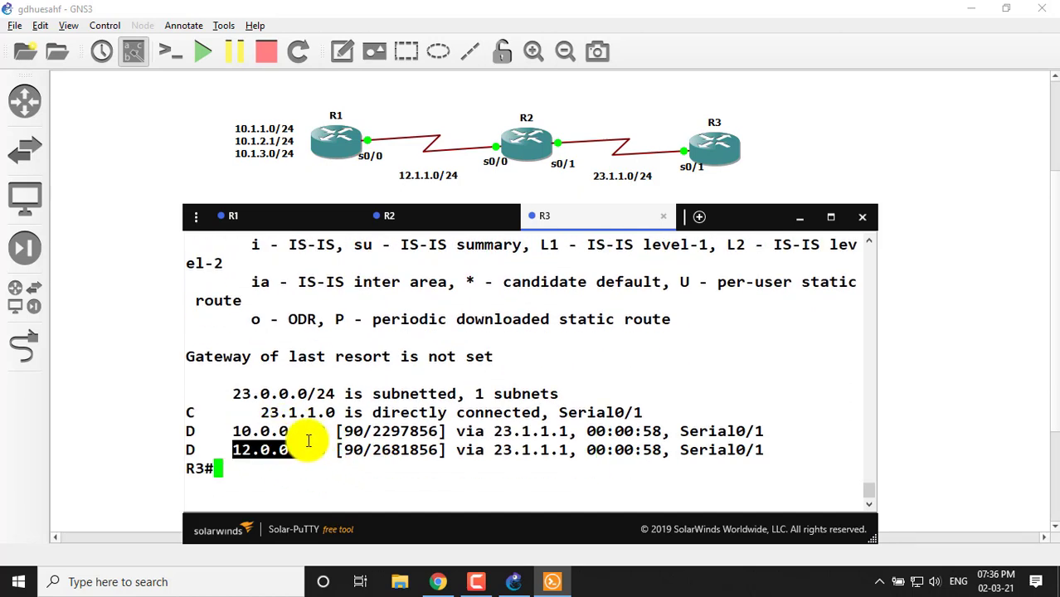
left_click_drag(495, 431, 574, 424)
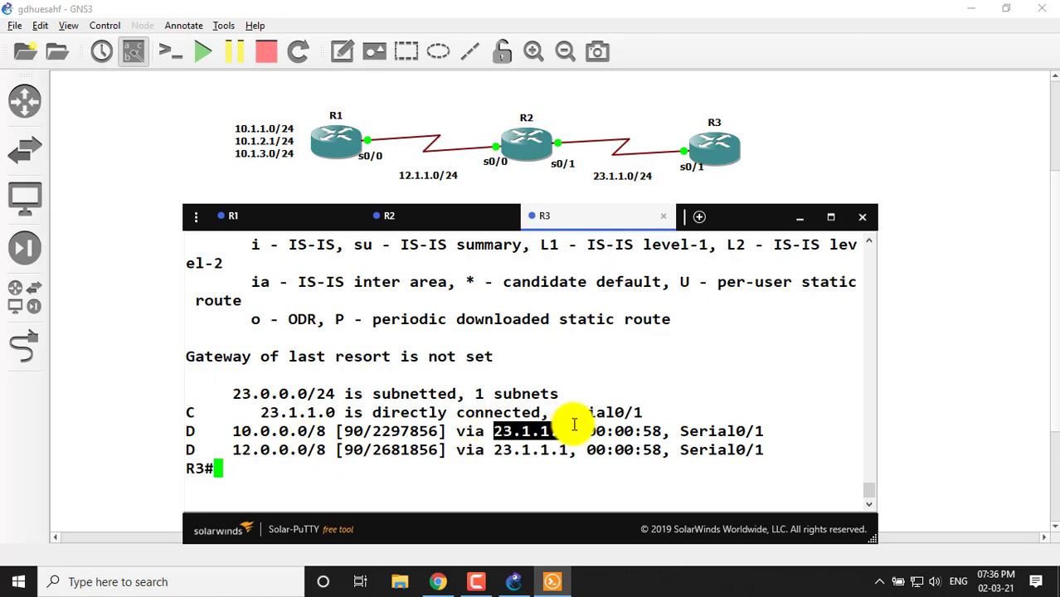
- Ping 10.1.1.1 from R3 and examine the reply codes
type("pi")
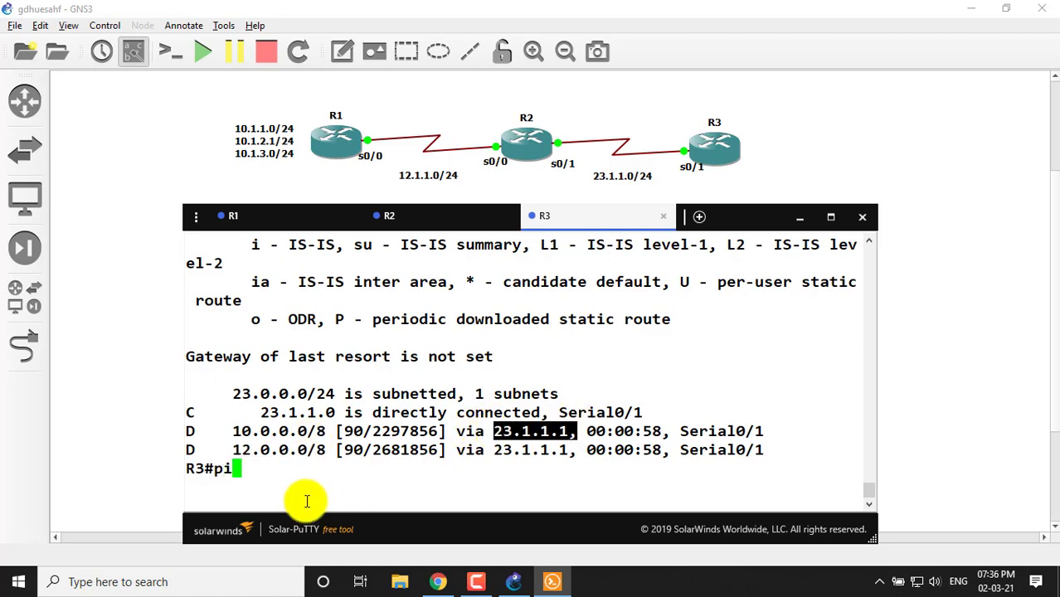
type("ng 10.1.1.")
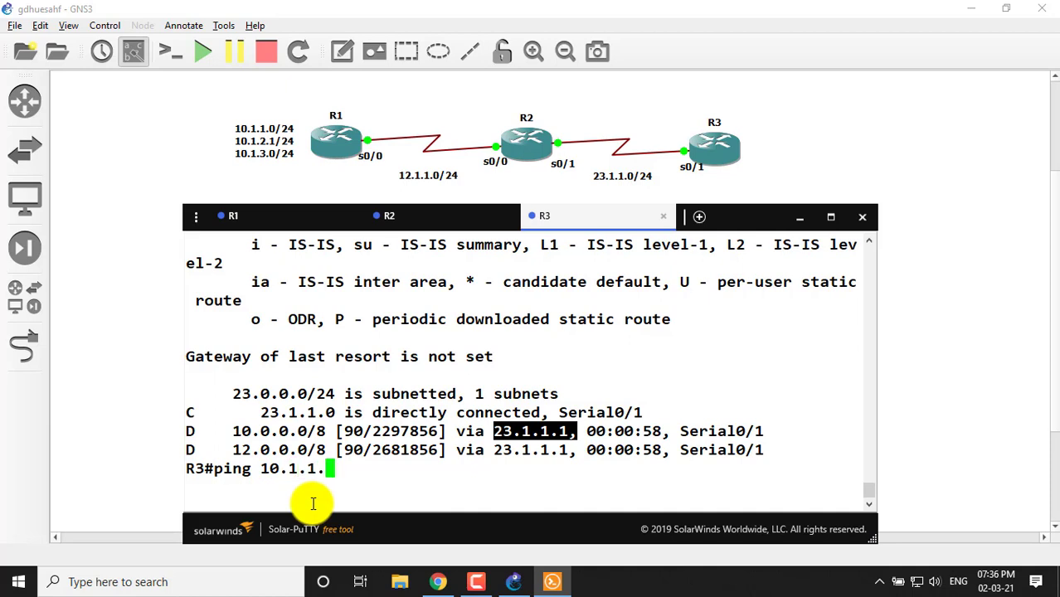
type("1")
key("Return")
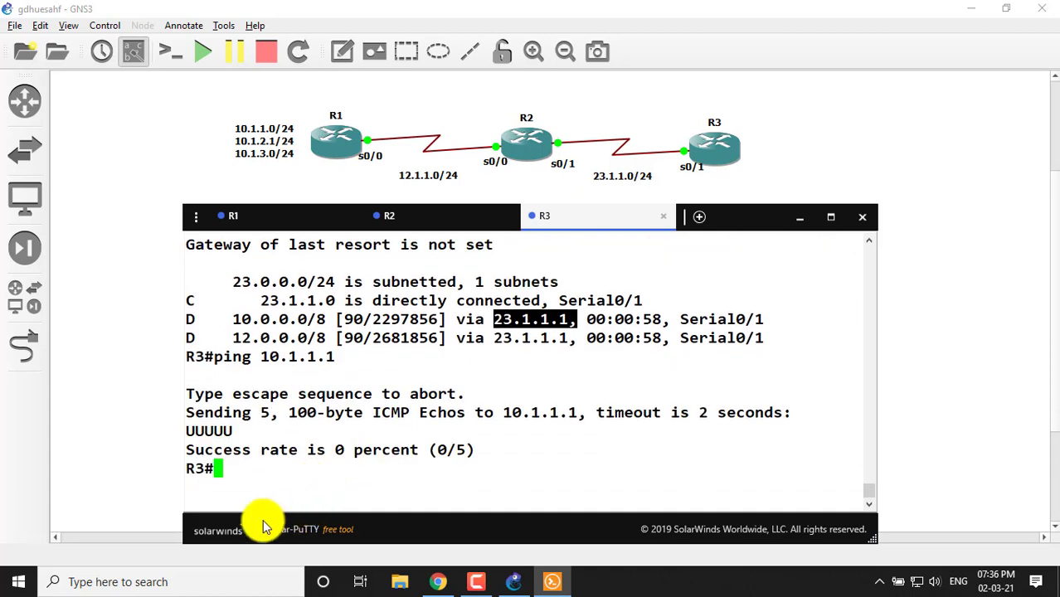
left_click_drag(237, 433, 177, 433)
left_click(266, 432)
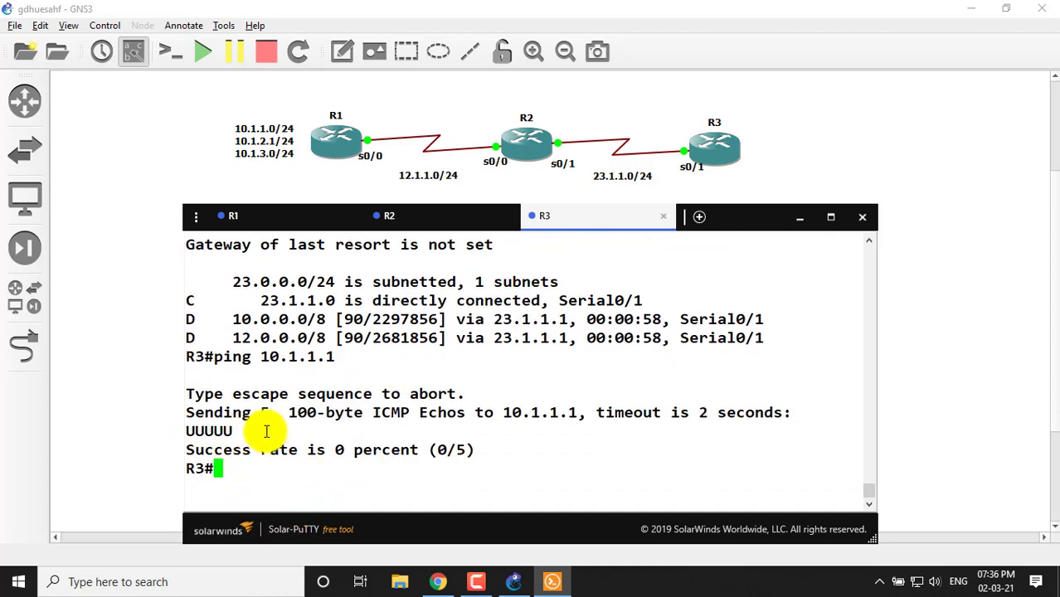
- Run traceroute 10.1.1.1 from R3 and examine the second hop's replies
type("tr")
key("Tab")
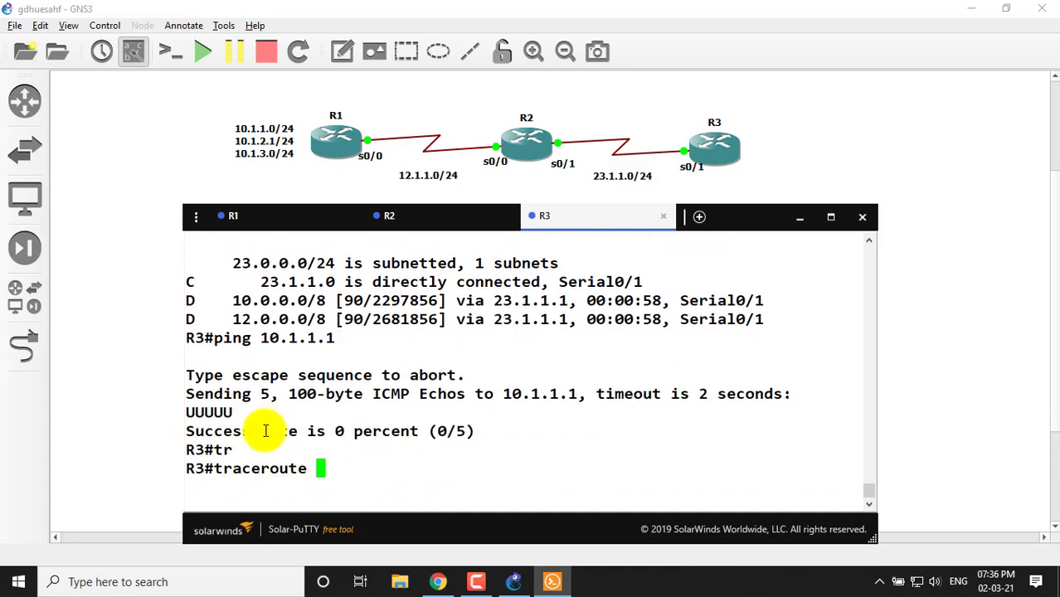
type("10.1.1.1")
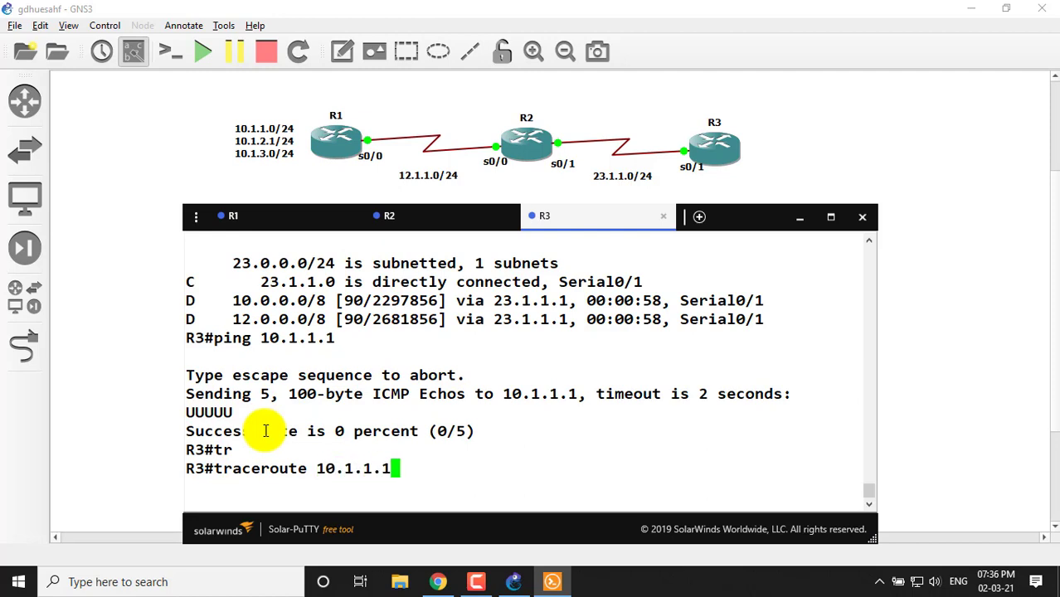
key("Return")
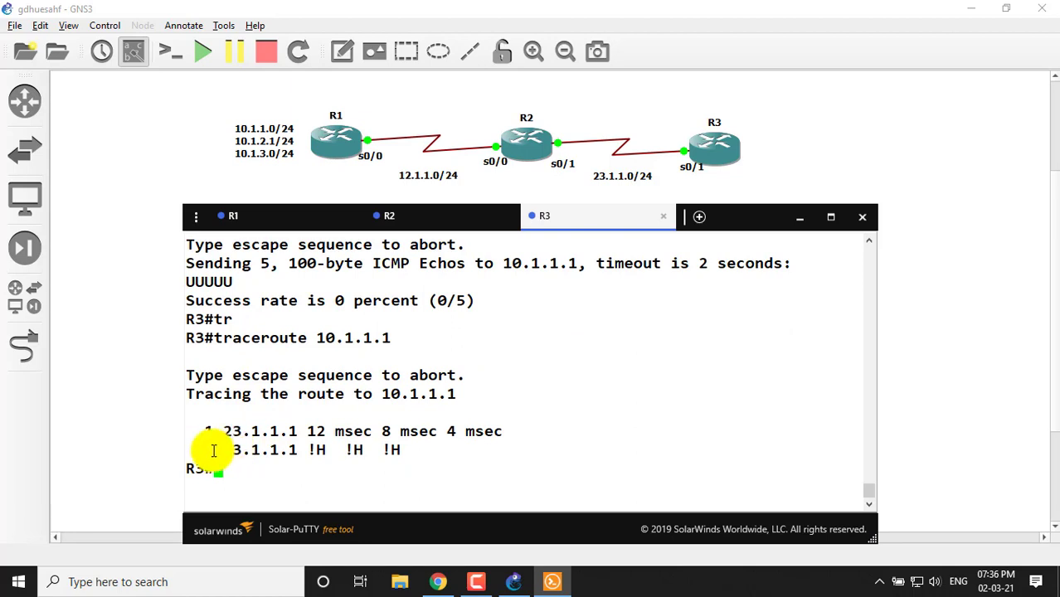
left_click_drag(207, 450, 267, 452)
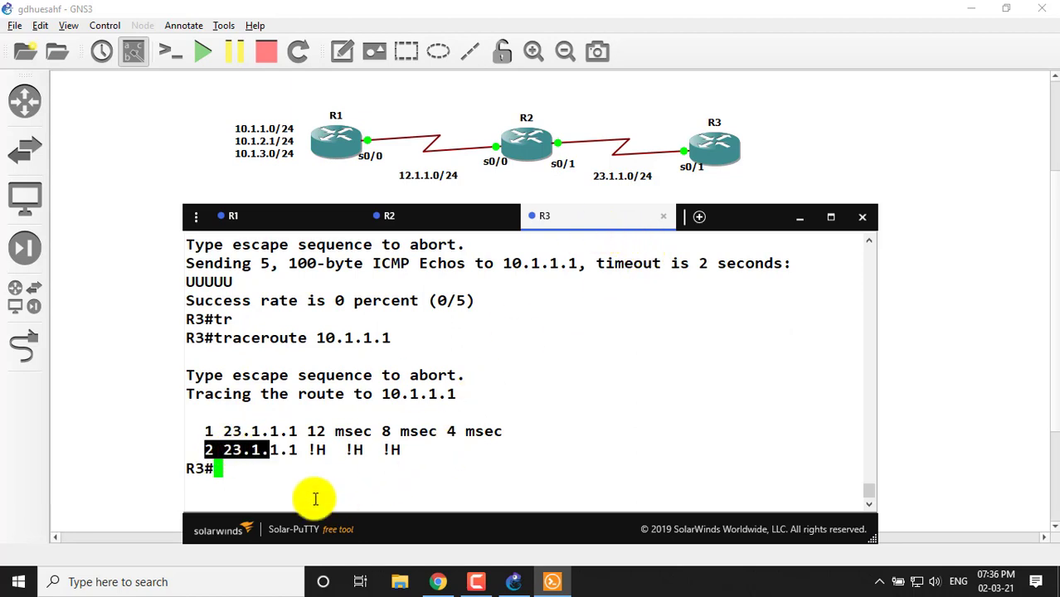
key("Up")
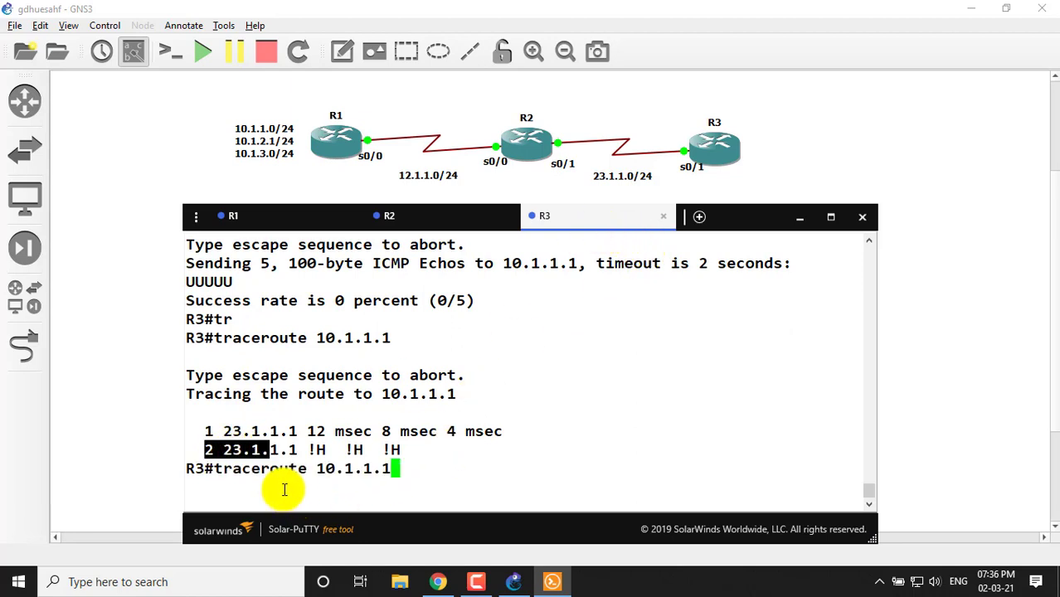
key("Up")
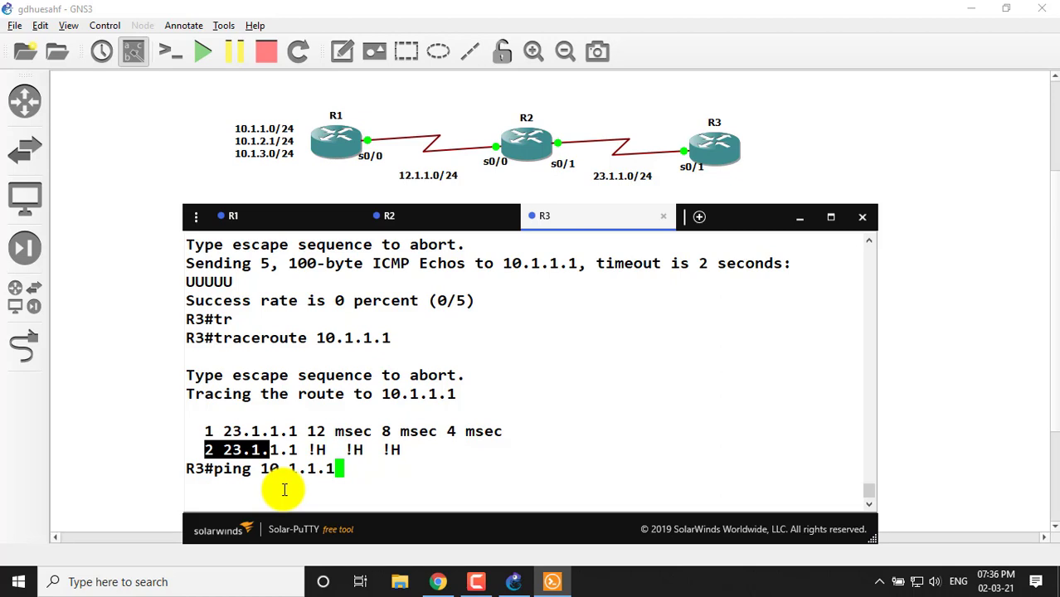
key("BackSpace")
key("BackSpace")
key("BackSpace")
key("BackSpace")
key("BackSpace")
key("BackSpace")
key("BackSpace")
key("BackSpace")
key("BackSpace")
key("BackSpace")
key("BackSpace")
key("BackSpace")
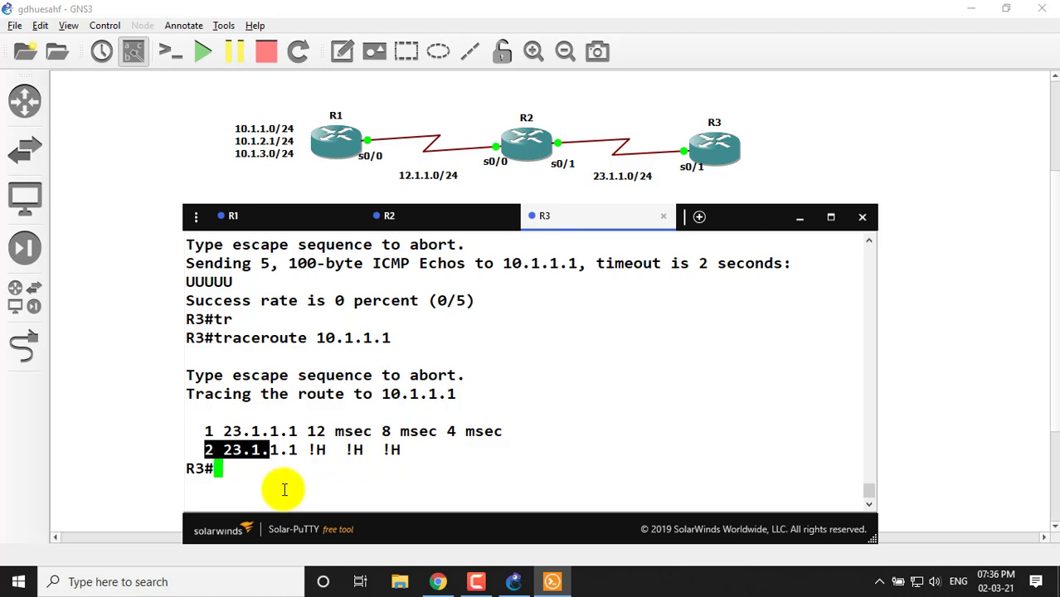
type("rou")
key("Tab")
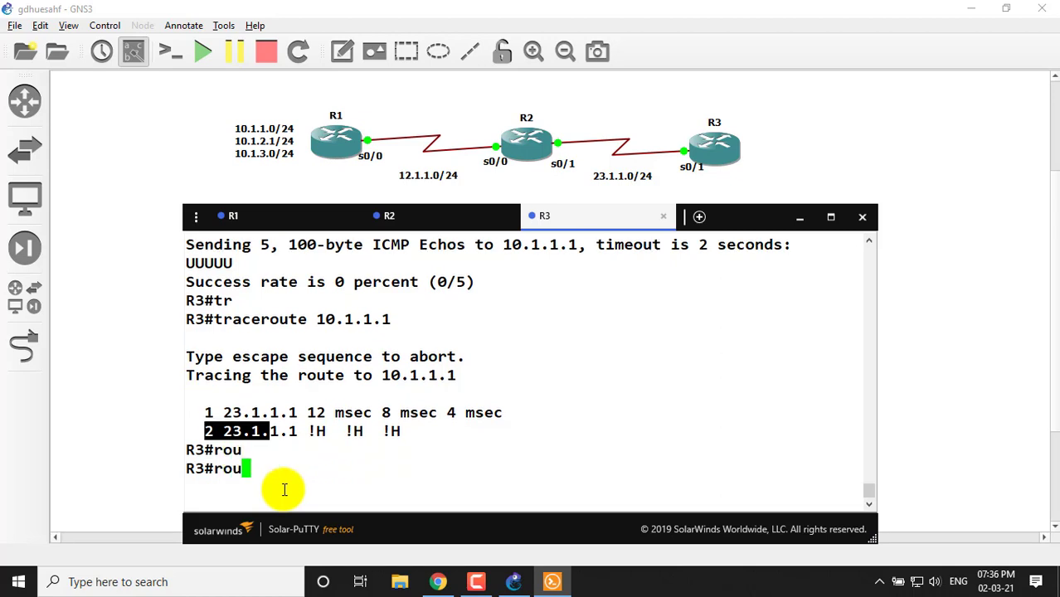
key("BackSpace")
key("BackSpace")
key("BackSpace")
- Display R3's routing table with show ip route and check the 10.0.0.0/8 route's next hop again
type("sho")
key("Tab")
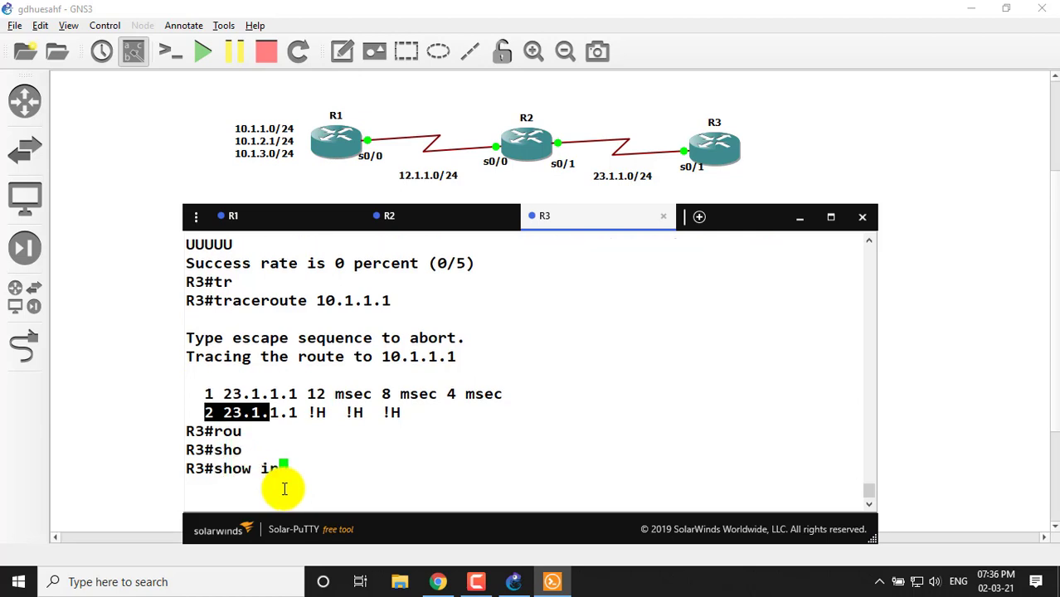
type("ip rou")
key("Tab")
key("Return")
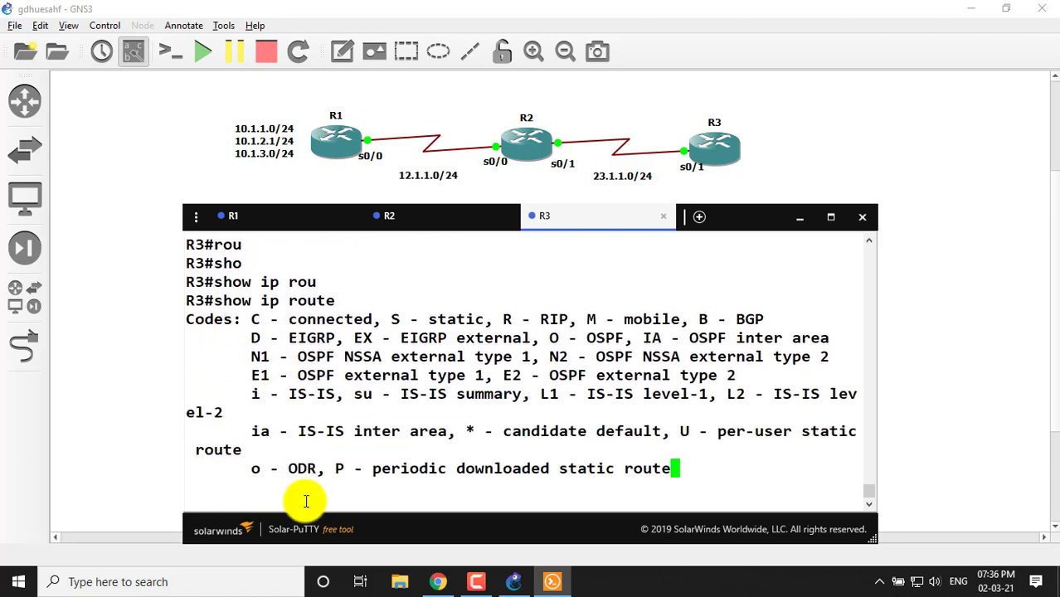
left_click_drag(217, 431, 335, 433)
left_click_drag(493, 431, 574, 432)
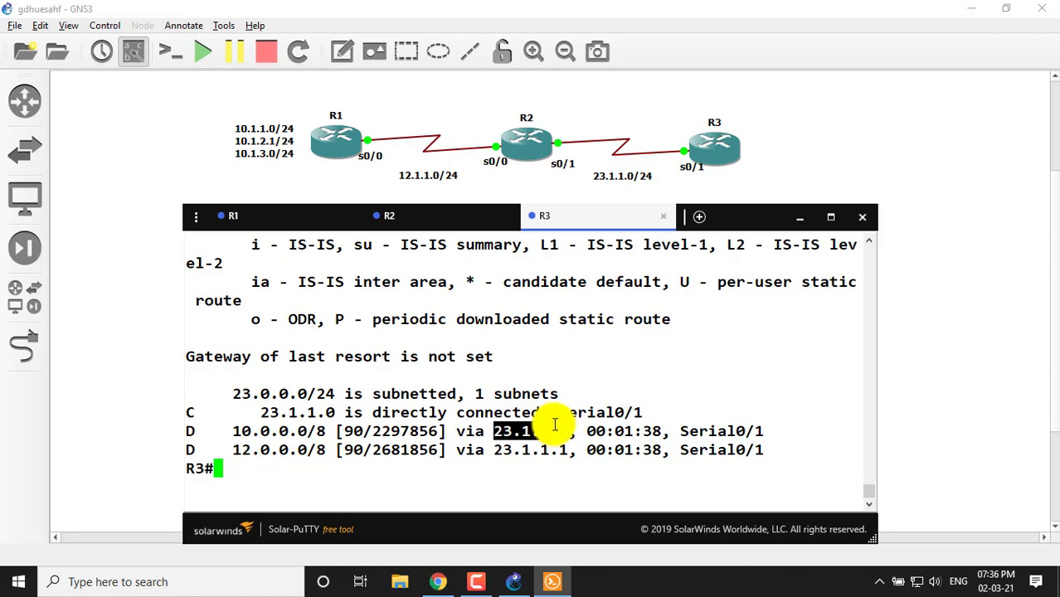
- Switch to R2's console and display its routing table with sho ip route
left_click(435, 225)
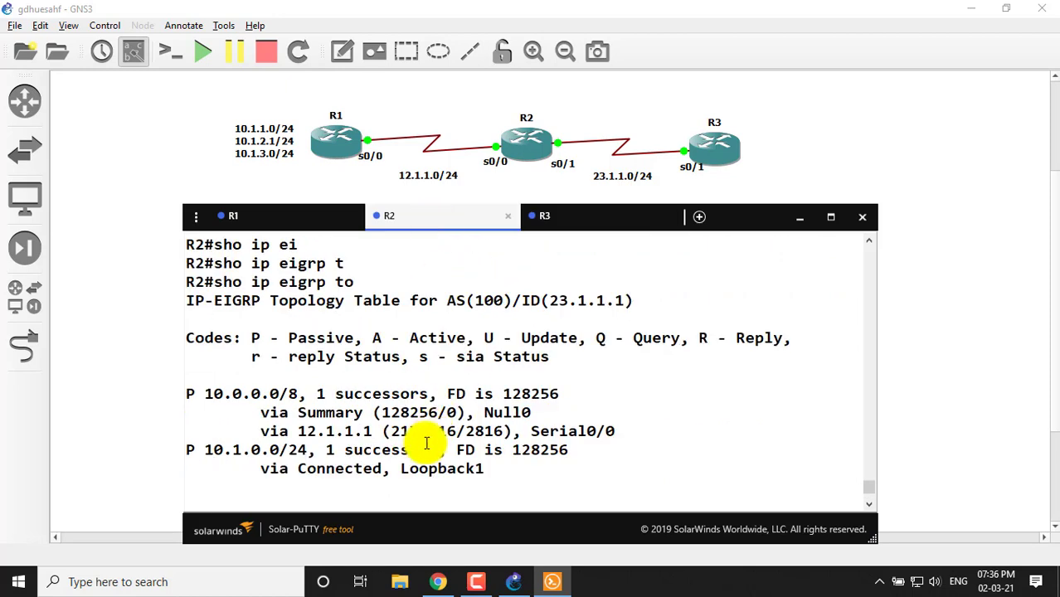
key("Return")
key("Return")
key("Return")
key("Return")
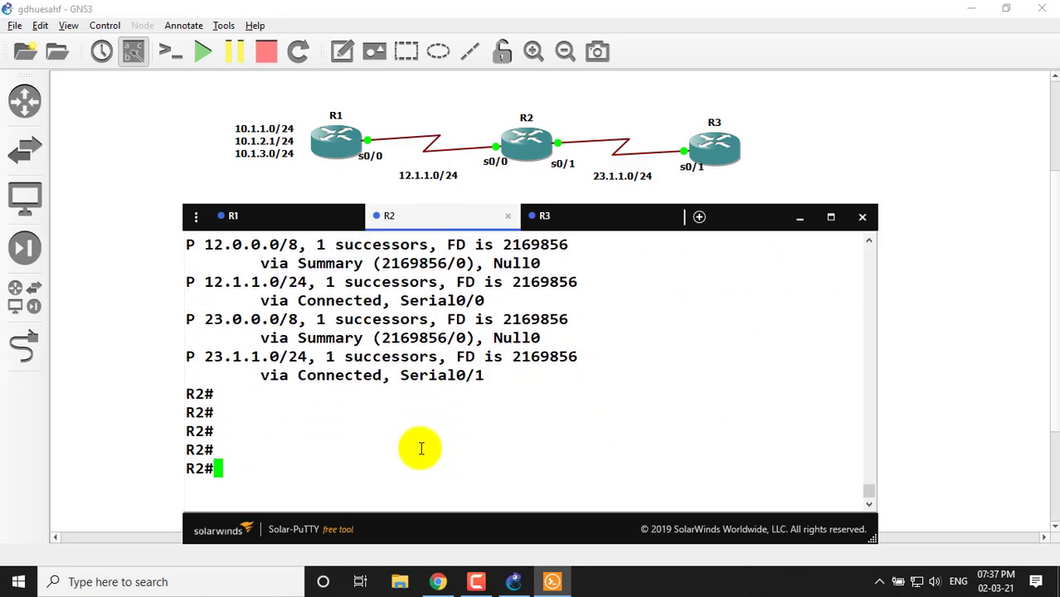
type("sho ")
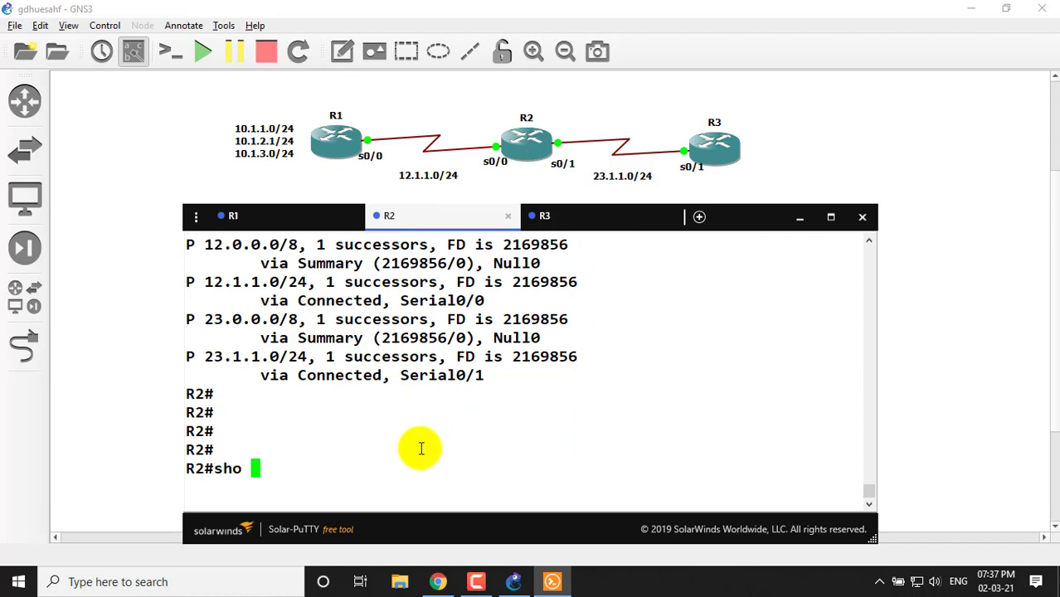
type("ip rou")
key("Tab")
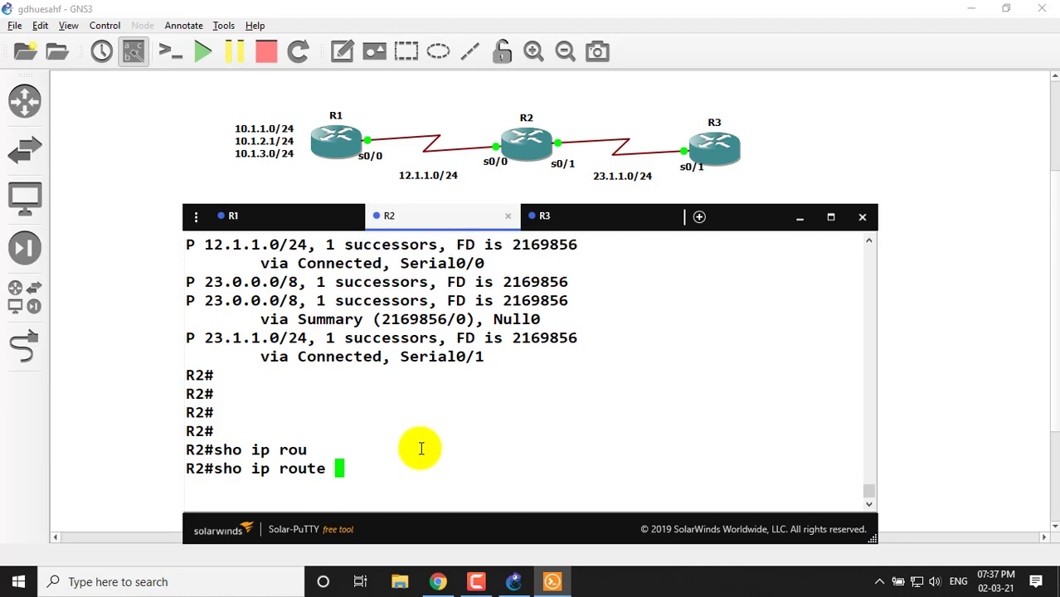
key("Return")
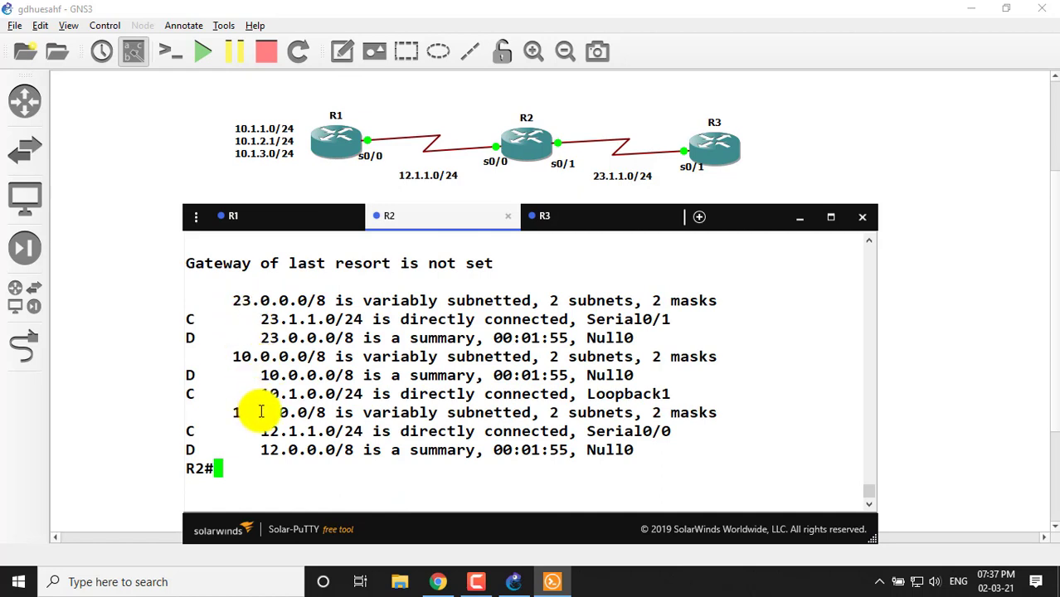
- Examine the 10.0.0.0/8 summary route and its Null0 interface in R2's routing table
left_click_drag(252, 373, 636, 371)
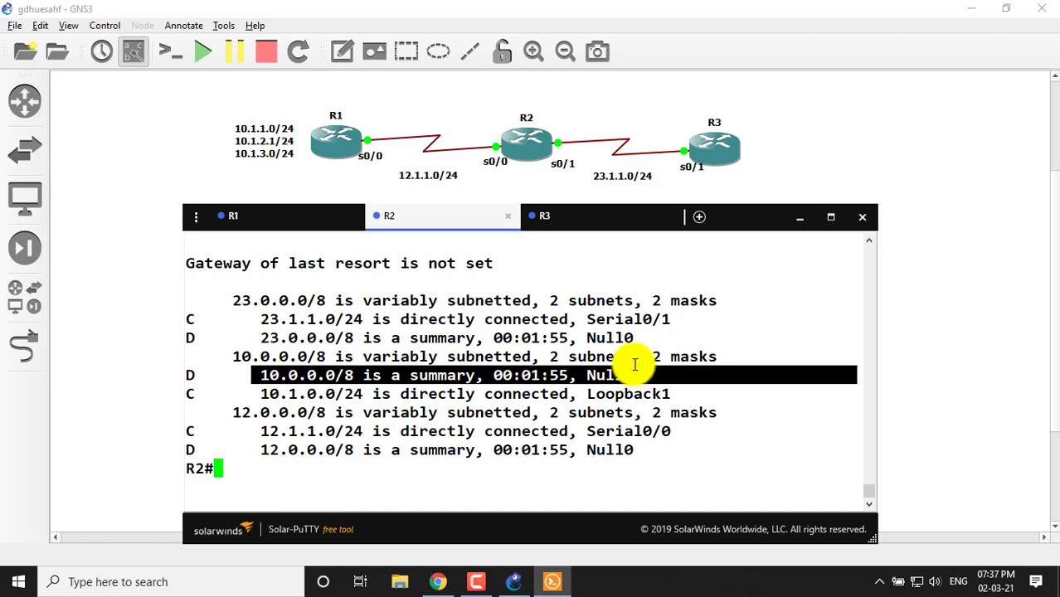
left_click(635, 342)
left_click_drag(261, 374, 645, 372)
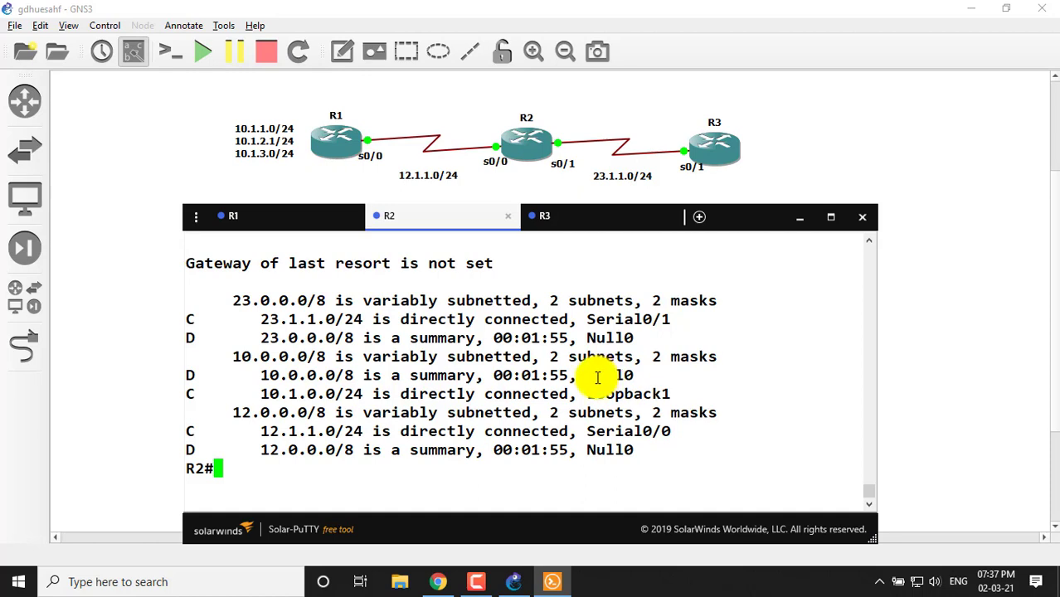
left_click_drag(583, 376, 634, 373)
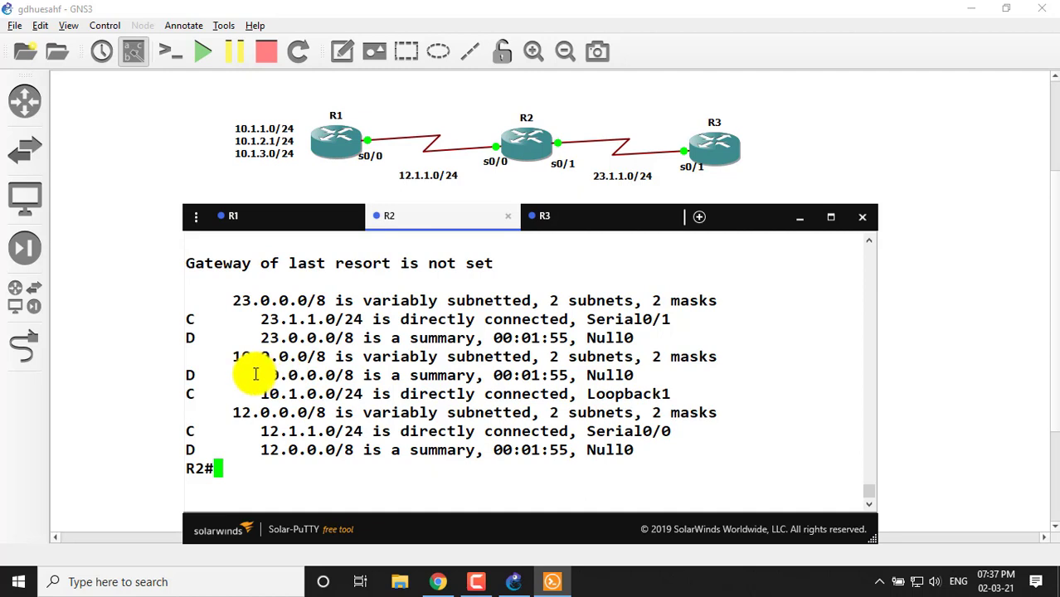
left_click_drag(252, 375, 349, 375)
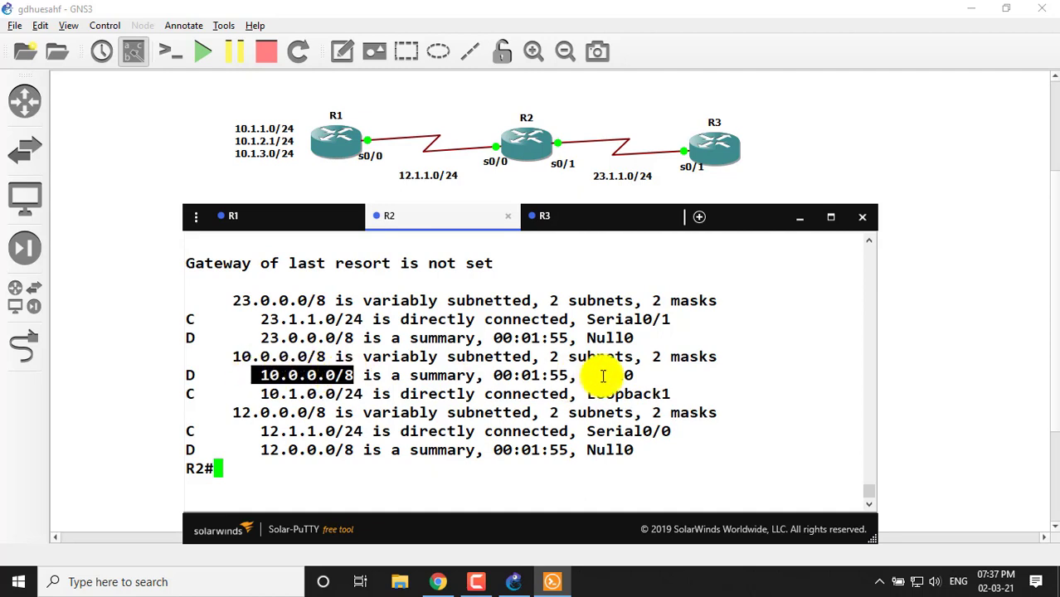
left_click_drag(587, 375, 635, 376)
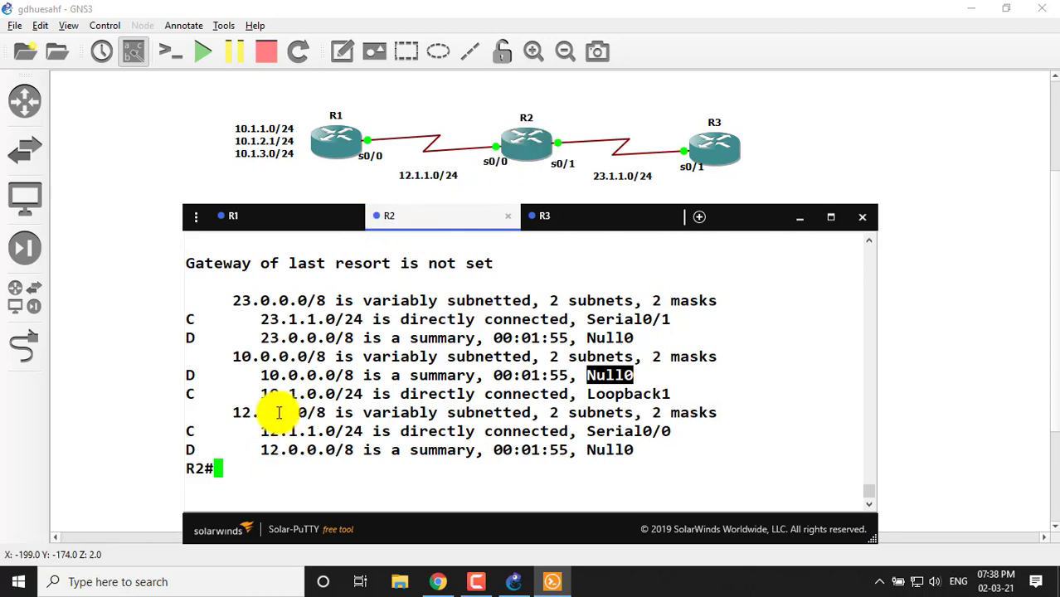
left_click_drag(262, 375, 483, 375)
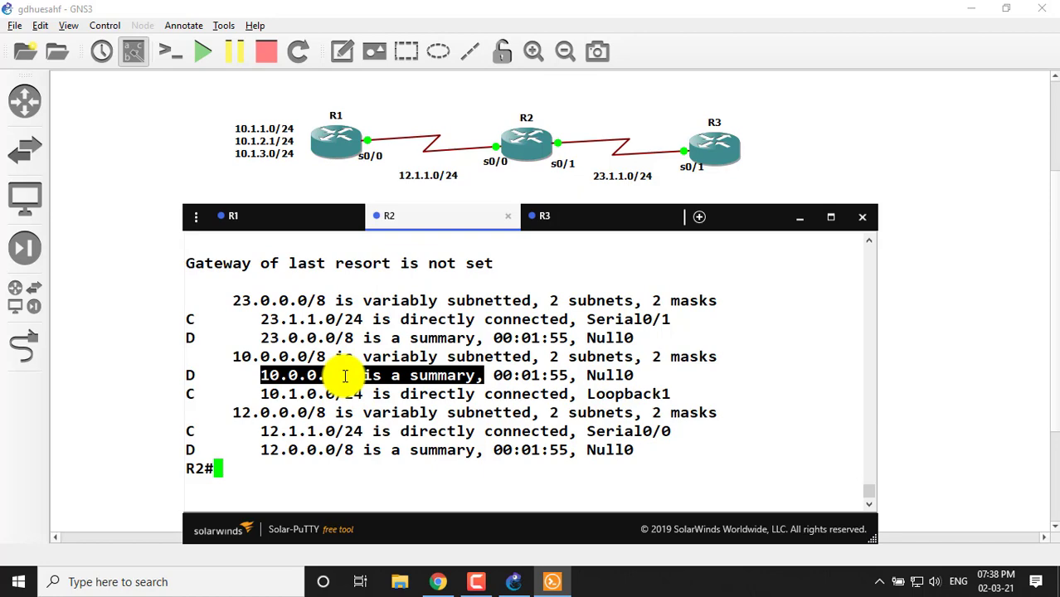
- Redisplay the EIGRP topology table on R1's console and examine the summary path under 10.0.0.0/8
left_click(332, 149)
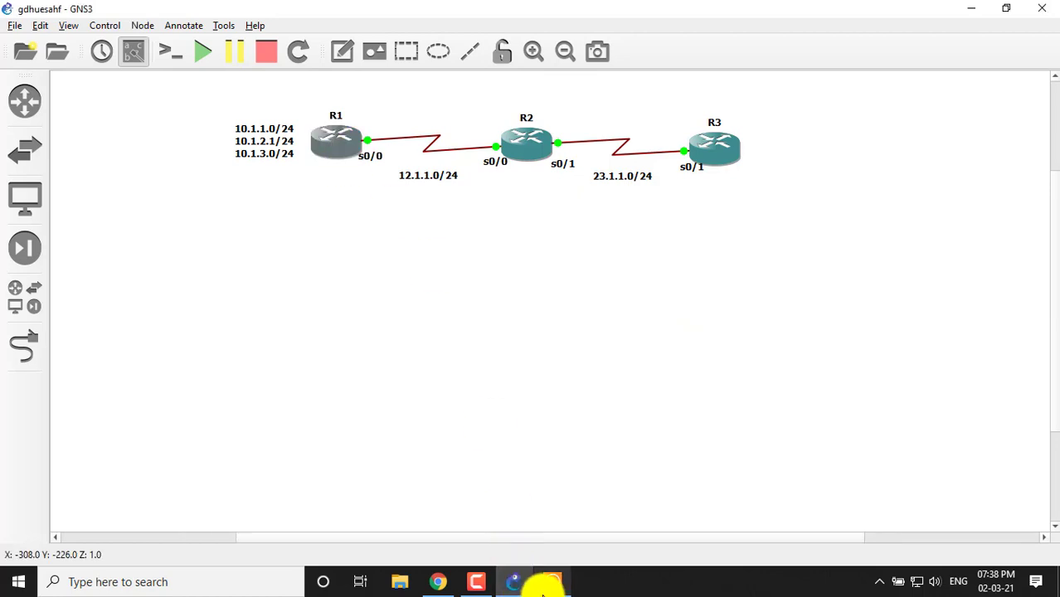
left_click(551, 582)
left_click(267, 218)
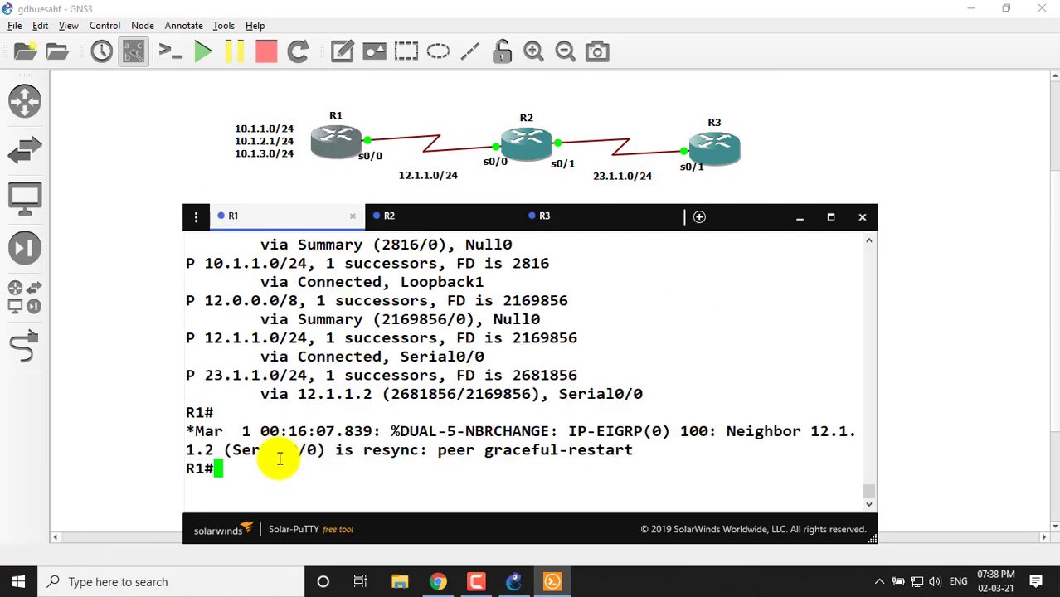
key("Up")
key("Up")
key("Up")
key("Down")
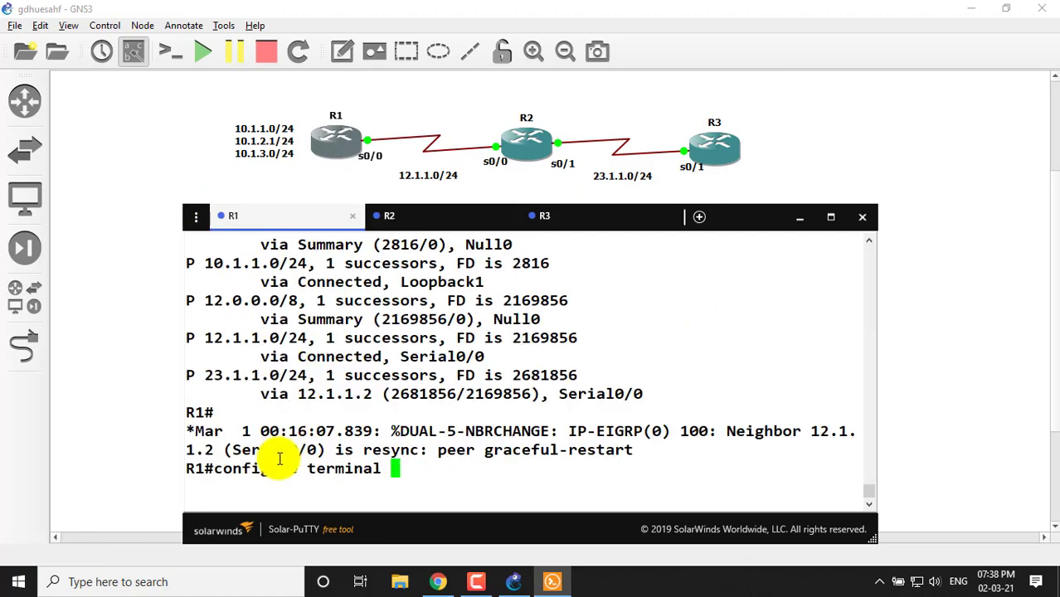
key("Up")
key("Return")
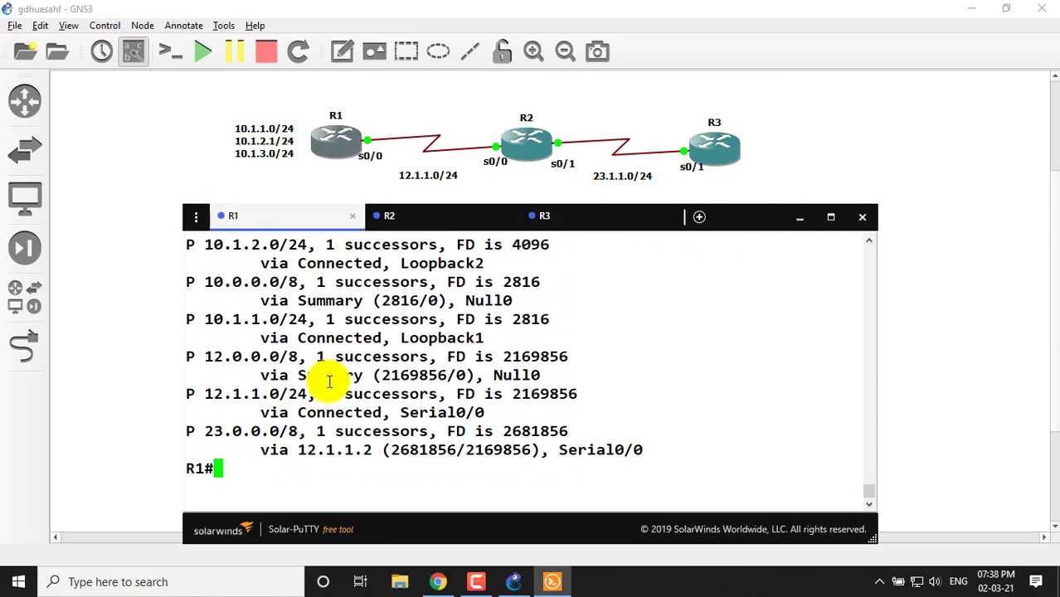
left_click_drag(251, 300, 467, 302)
left_click_drag(242, 283, 343, 305)
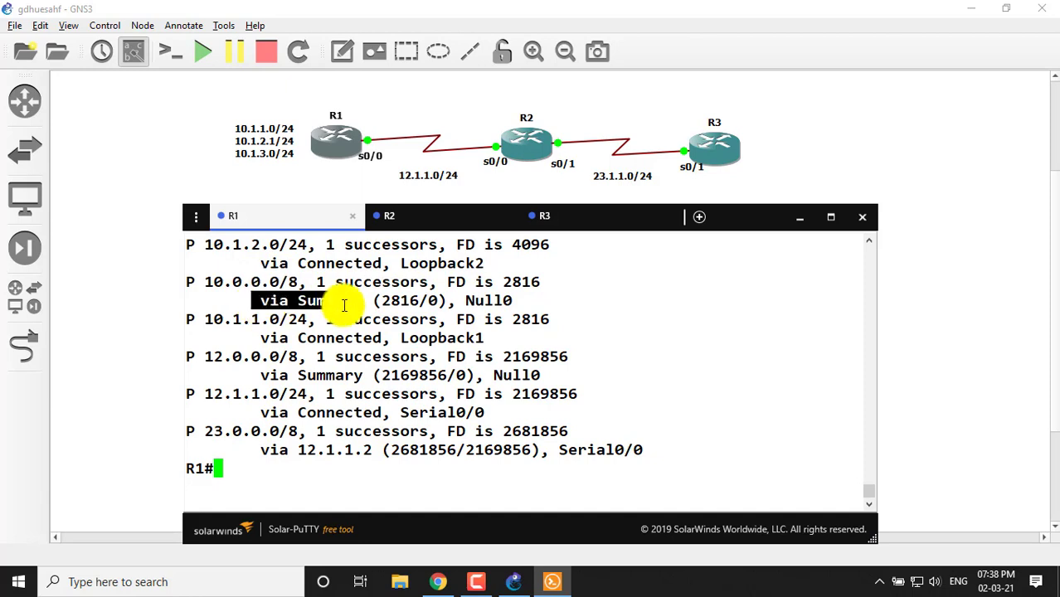
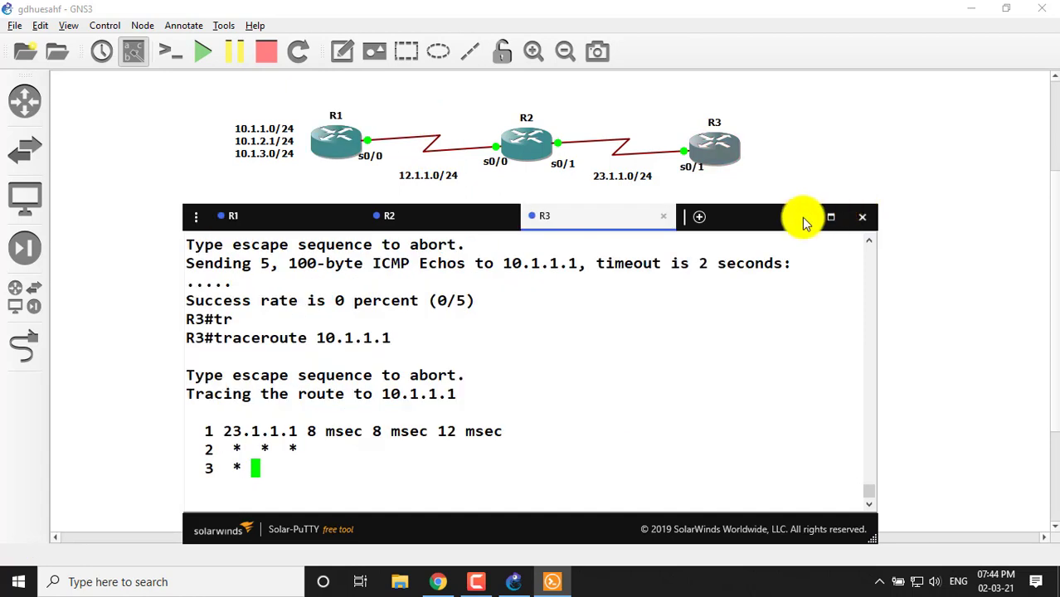
- Hide the console window, shift R1 slightly upward, and move the 10.1.x.x network label from R1 to just below R2
left_click(799, 217)
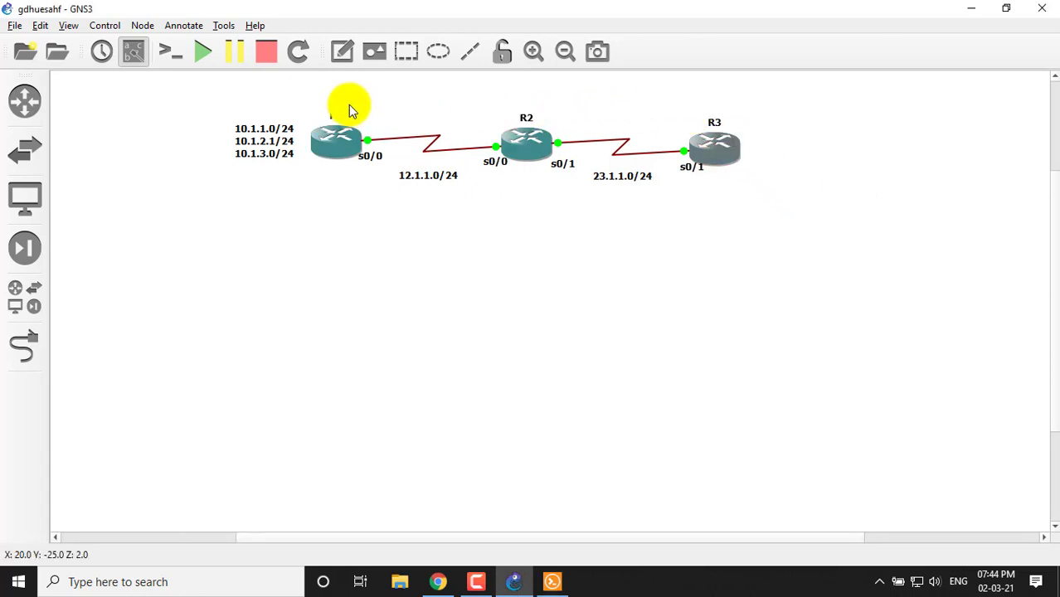
left_click_drag(344, 141, 344, 135)
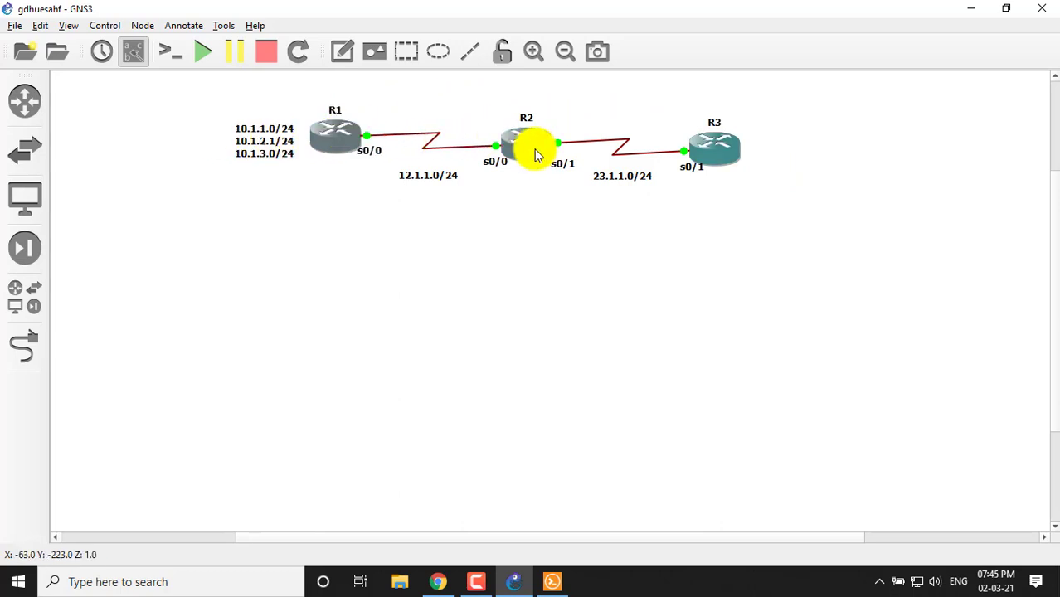
left_click_drag(271, 147, 514, 203)
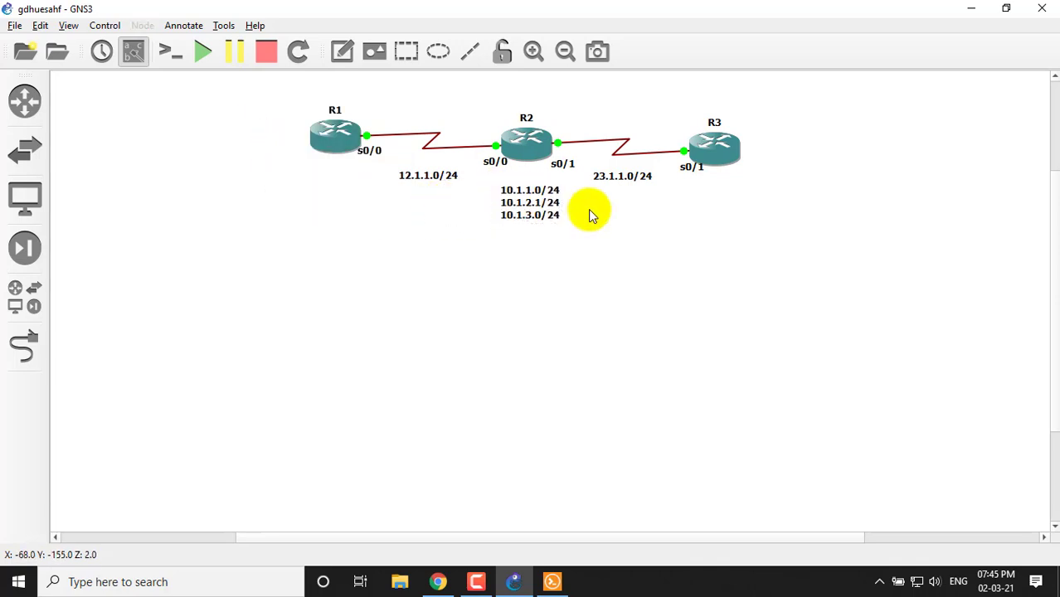
left_click(541, 208)
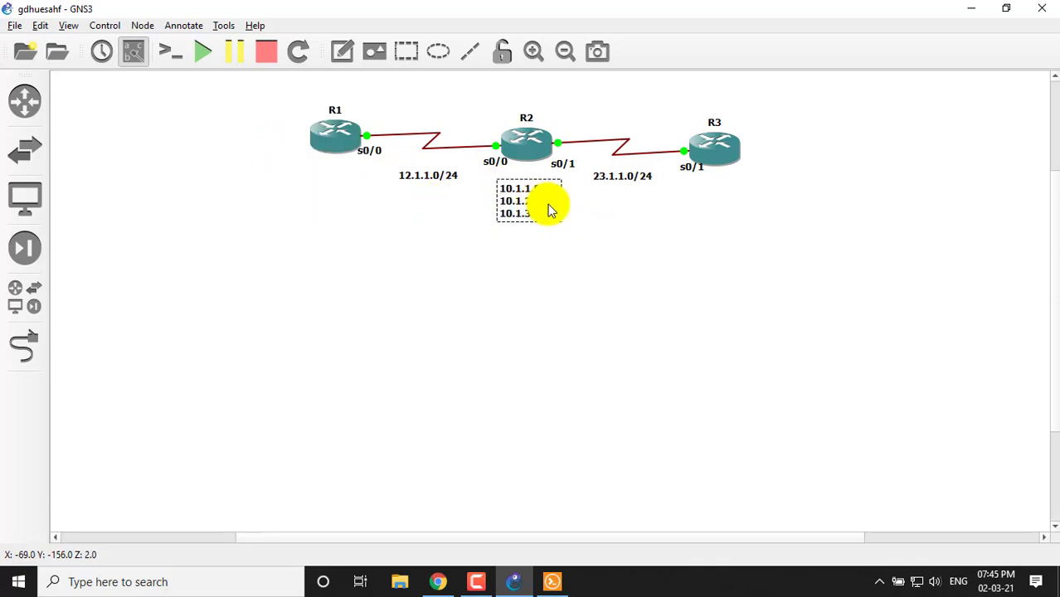
left_click(568, 206)
left_click(547, 204)
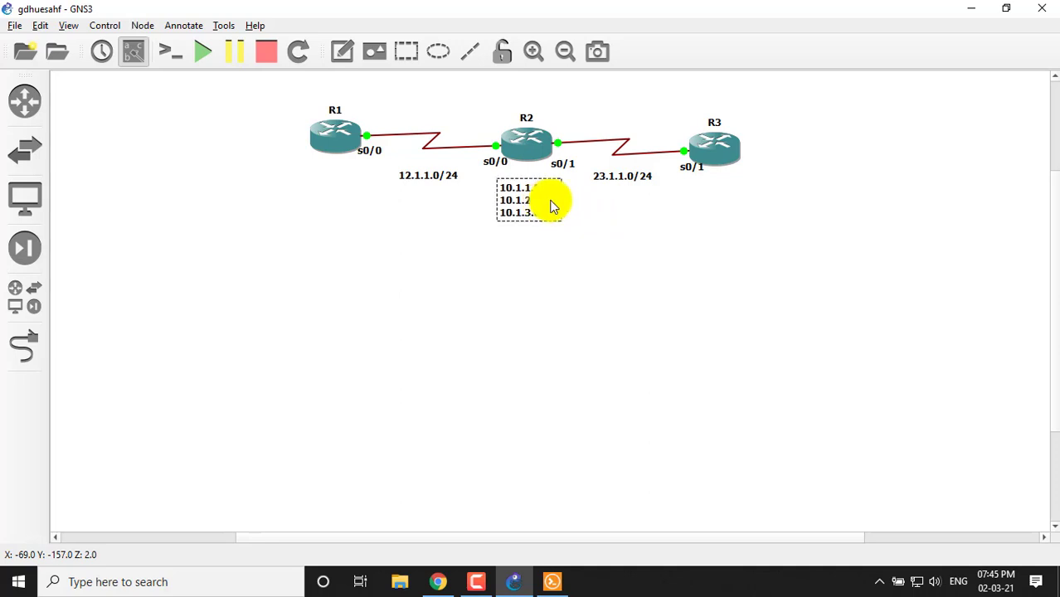
left_click(576, 203)
left_click(540, 201)
left_click(592, 199)
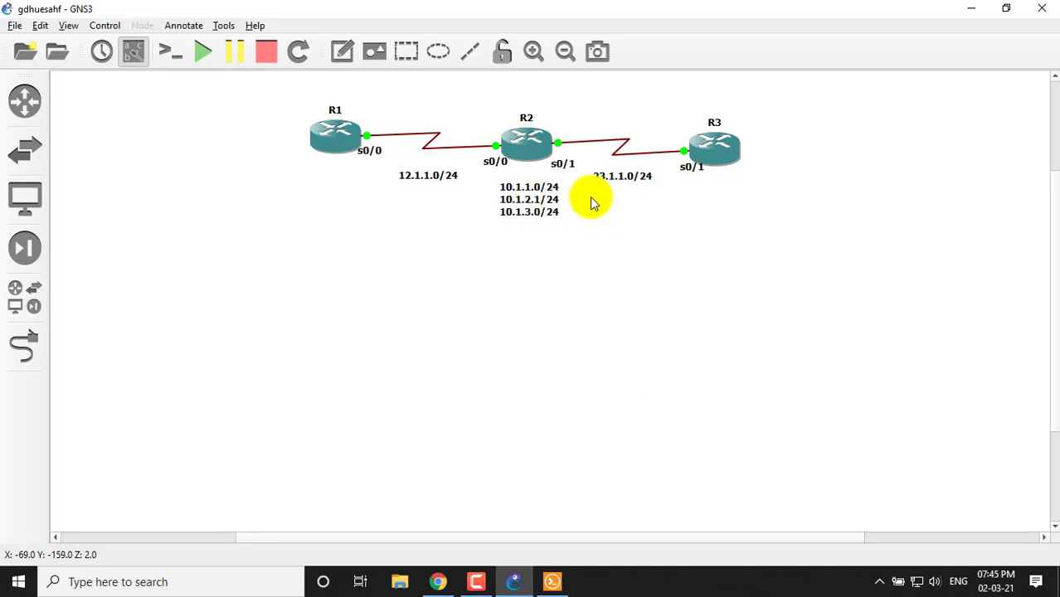
left_click(540, 201)
left_click(583, 201)
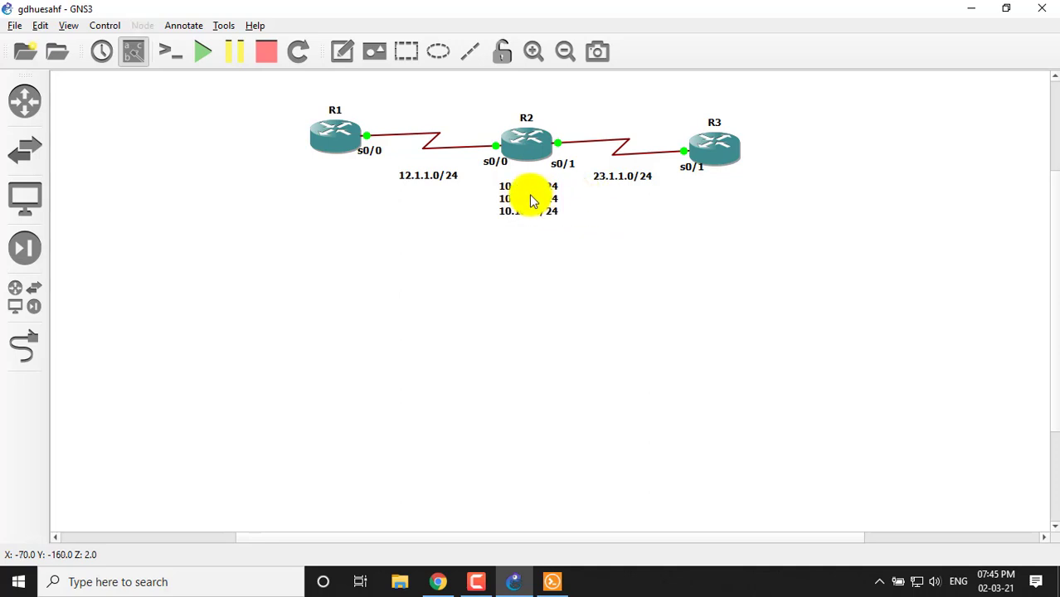
- Shift the three-line 10.1.x.x network label slightly down beneath R2 and deselect it
left_click(530, 199)
left_click(586, 194)
left_click(541, 203)
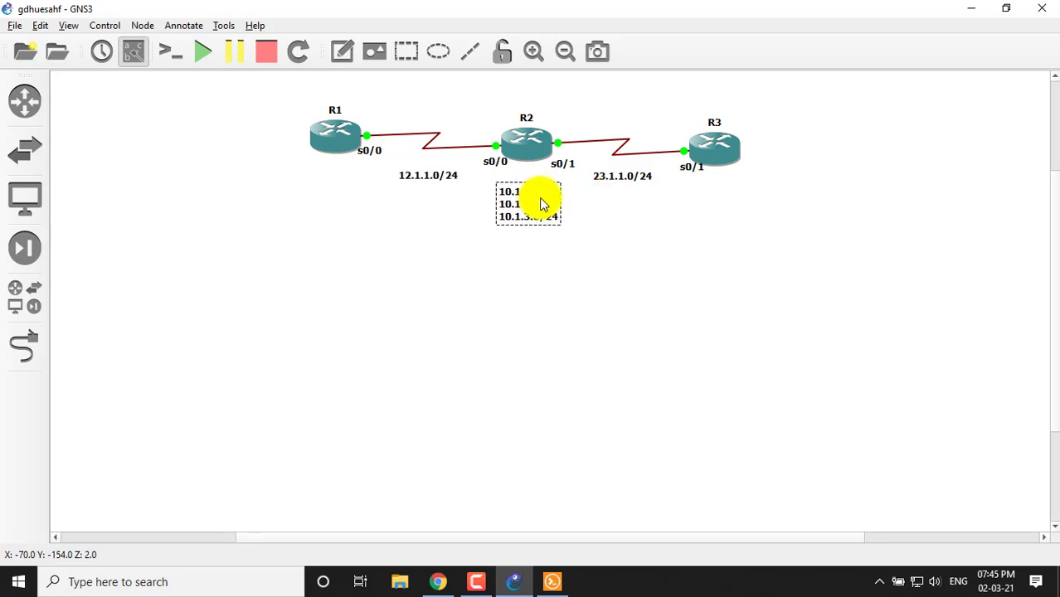
left_click(555, 199)
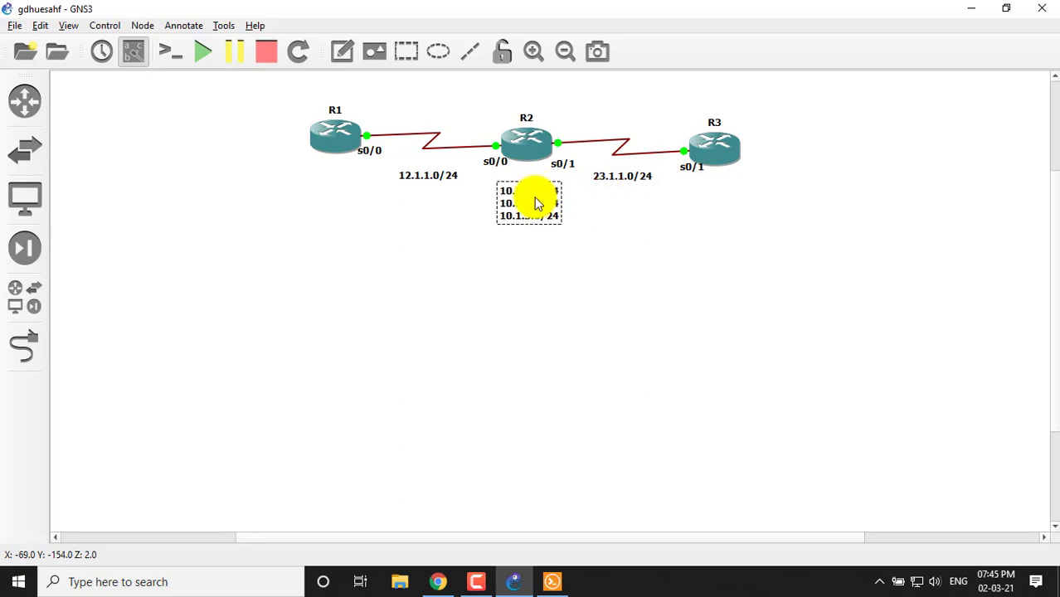
left_click(582, 193)
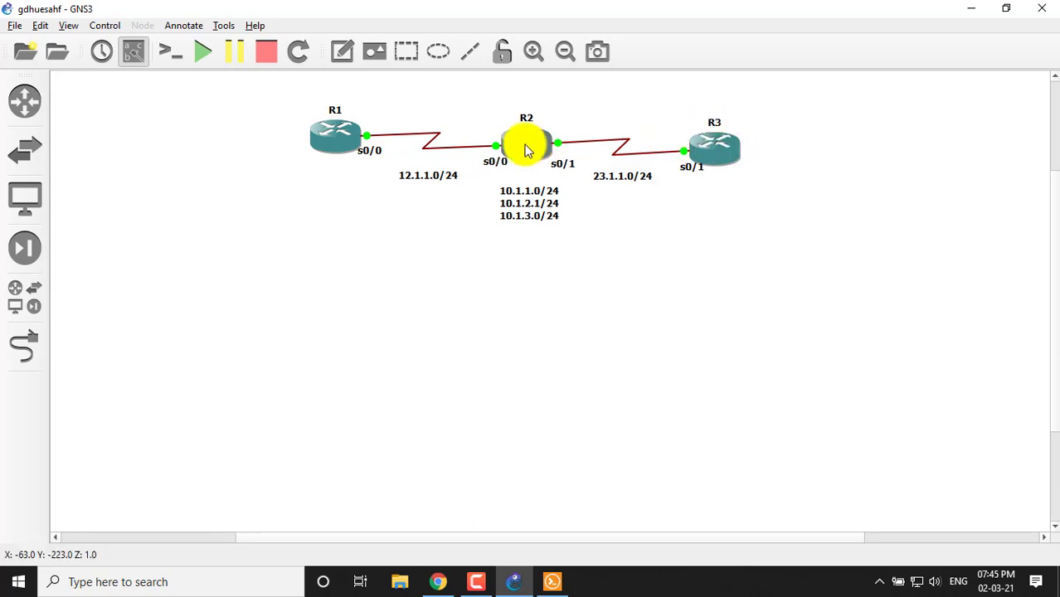
- Bring up R1's console and enter global configuration mode with configure terminal
left_click(548, 584)
left_click(238, 218)
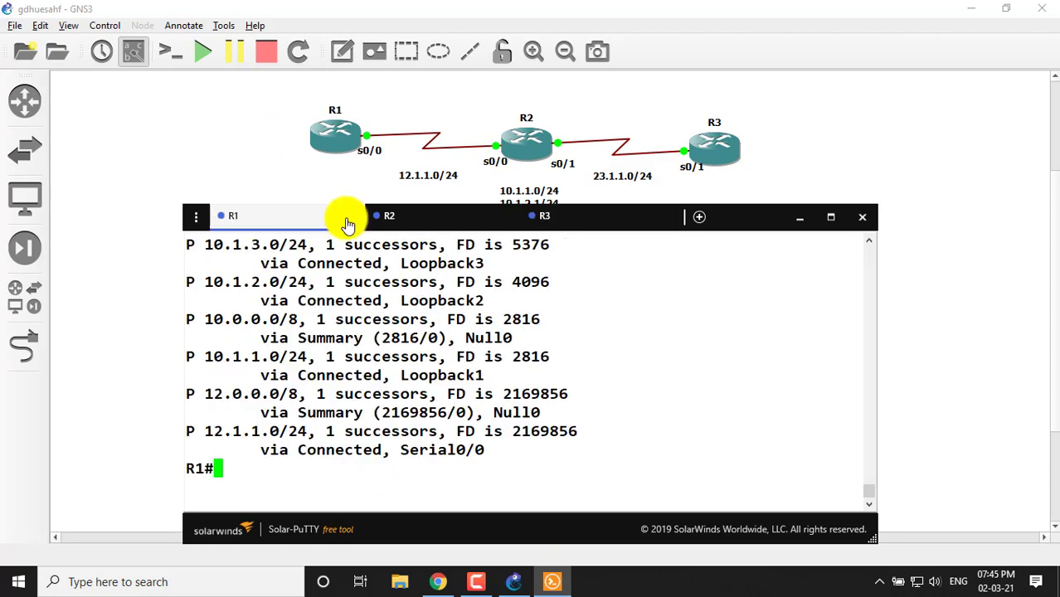
key("Return")
key("Return")
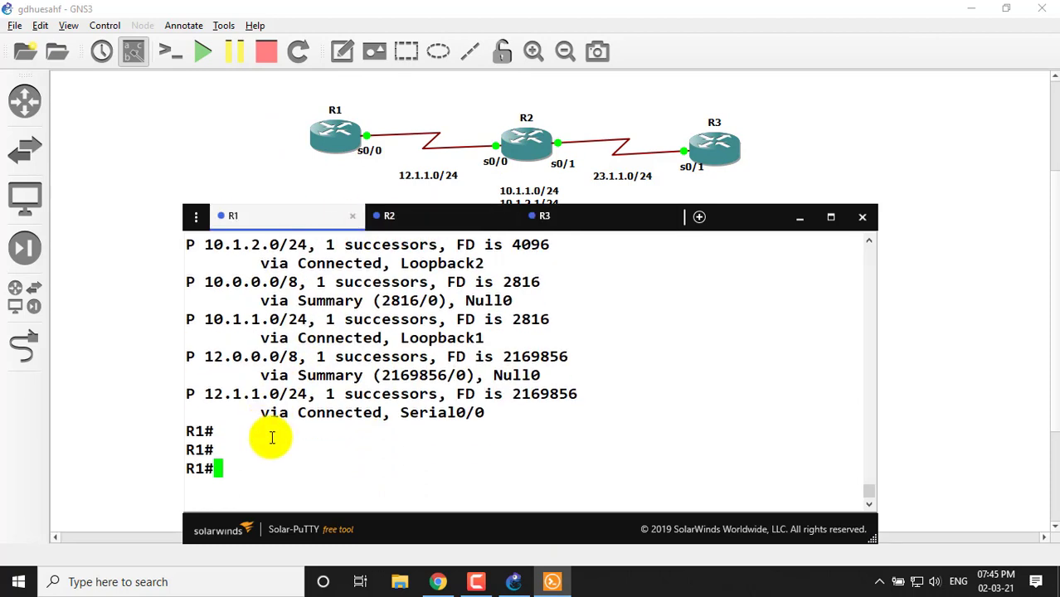
key("Return")
type("conf")
key("Tab")
type("t")
key("Tab")
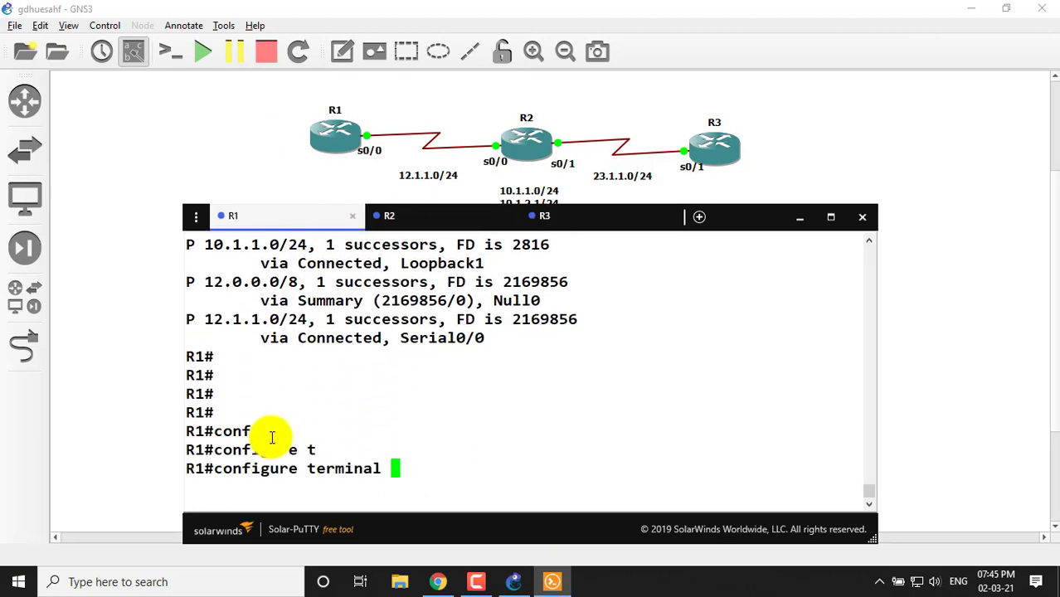
key("Return")
key("Return")
key("Return")
key("Return")
- Remove the loopback 1 interface from R1 with no interface loopback 1
type("no ")
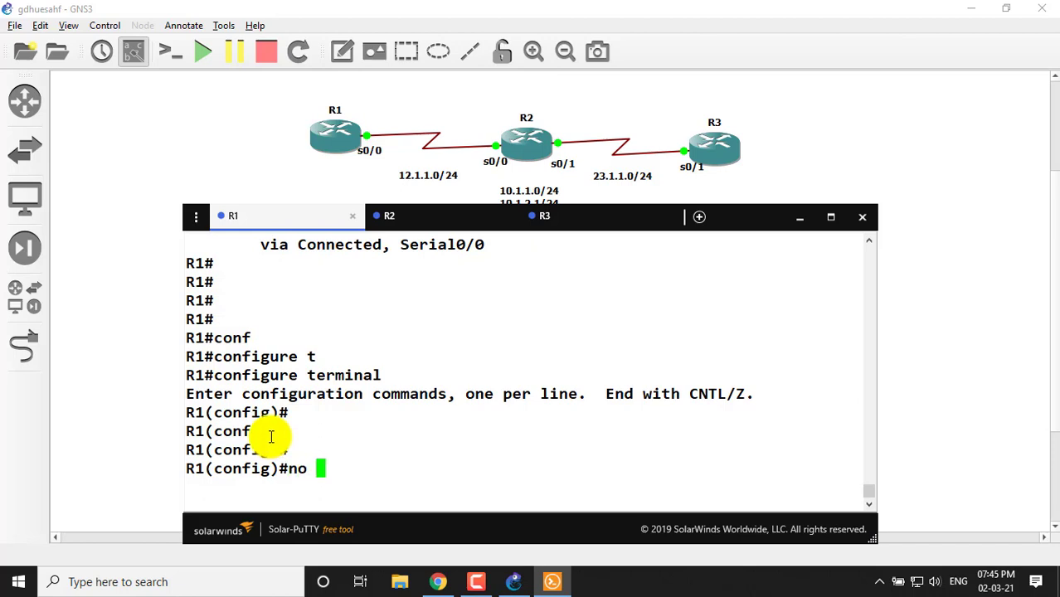
type("int")
key("Tab")
type("l")
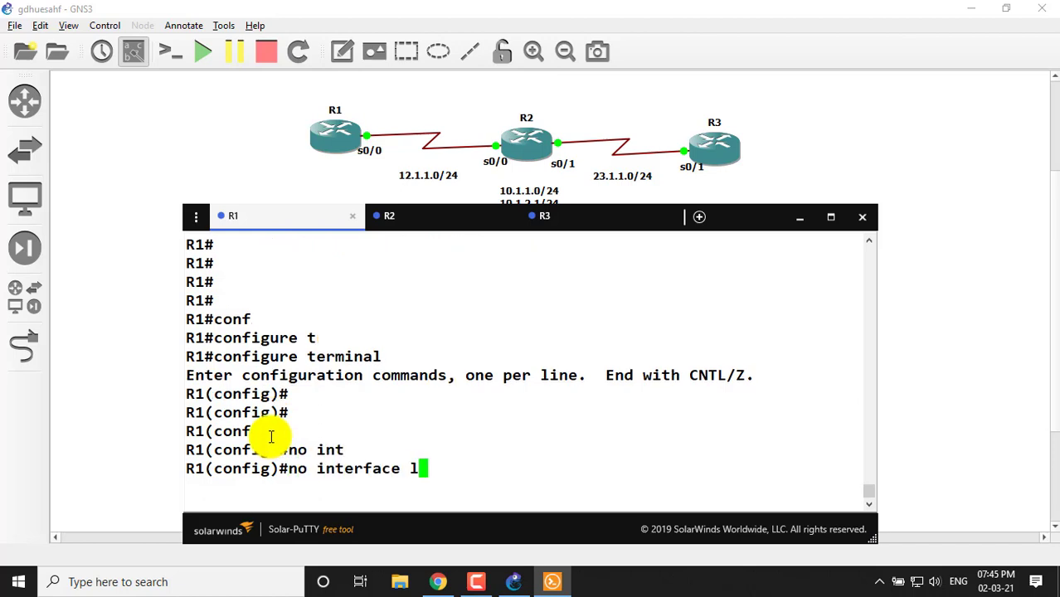
type("oo")
key("Tab")
type("1")
key("Return")
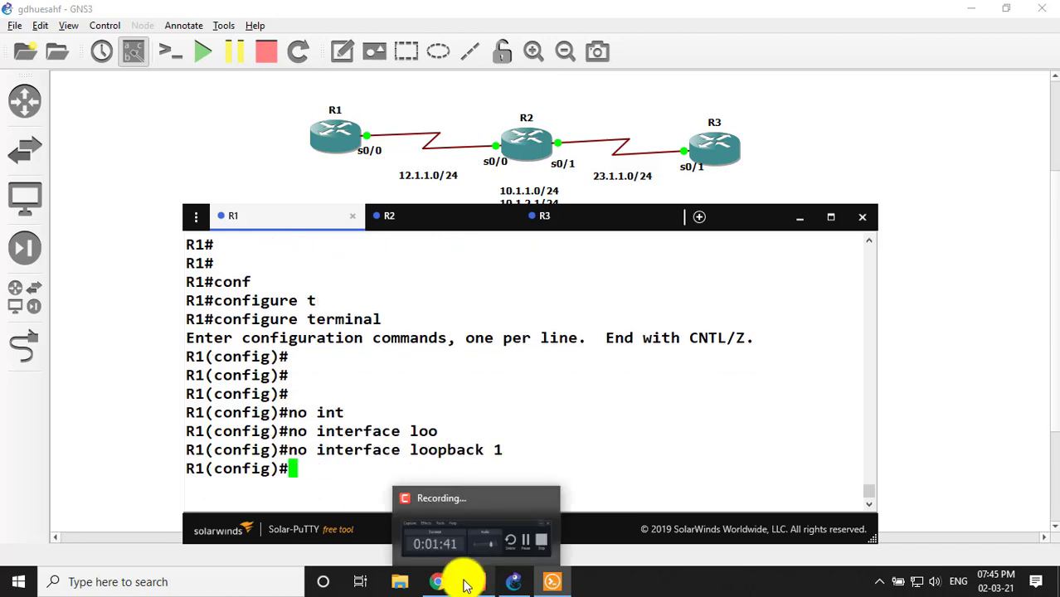
- Remove the loopback 2 interface from R1 with no interface loopback 2
key("Up")
key("BackSpace")
type("2")
key("Return")
key("Page_Up")
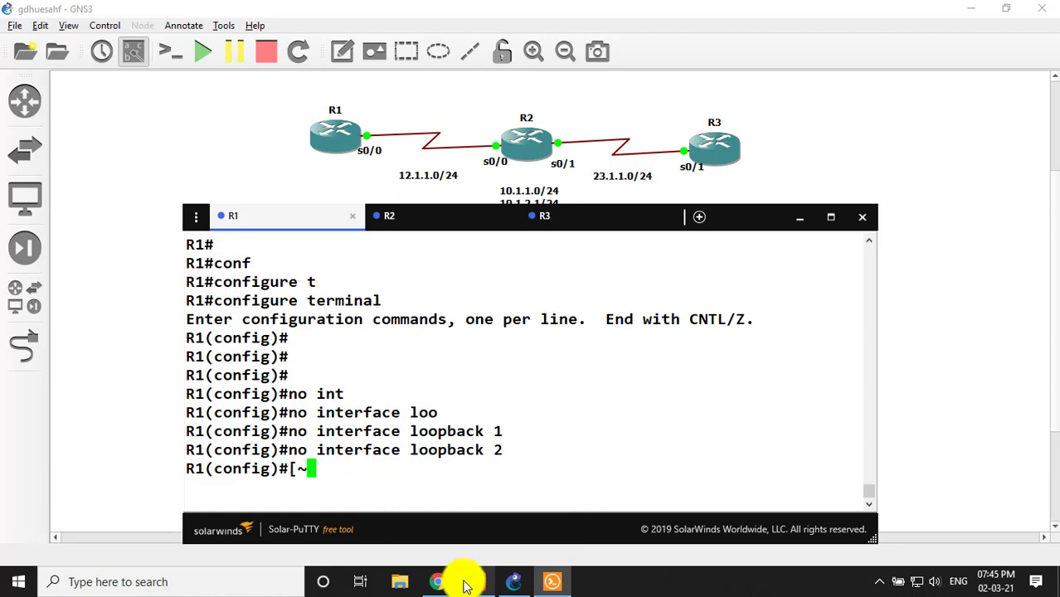
key("Up")
key("Page_Up")
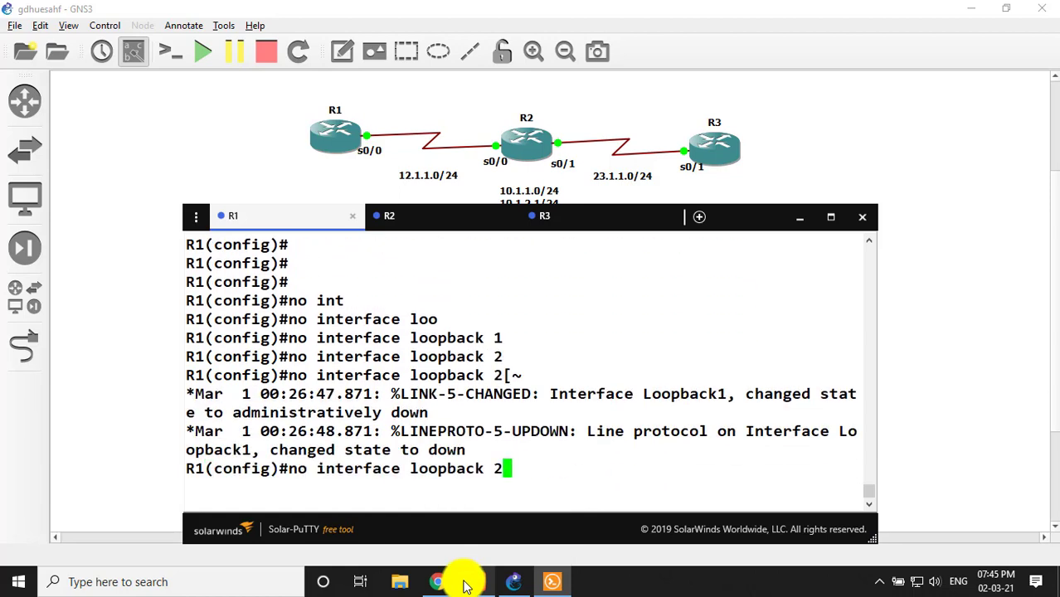
key("Return")
- Recall the no interface loopback command on R1 and clear its interface number
key("Up")
key("BackSpace")
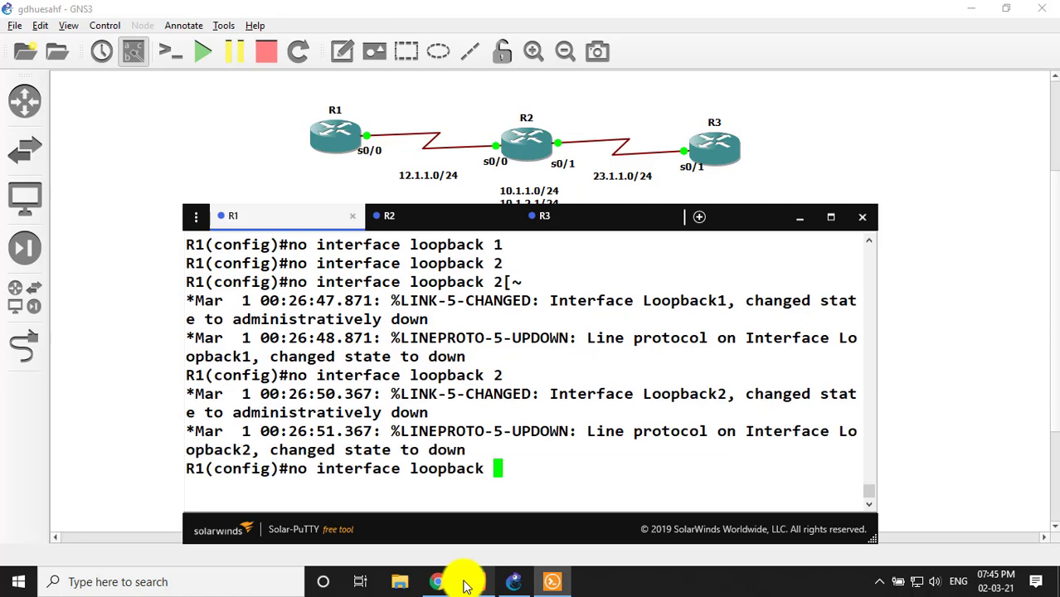
- Remove interface loopback 3 from R1's configuration
type("3")
key("Return")
key("Return")
key("Return")
key("Return")
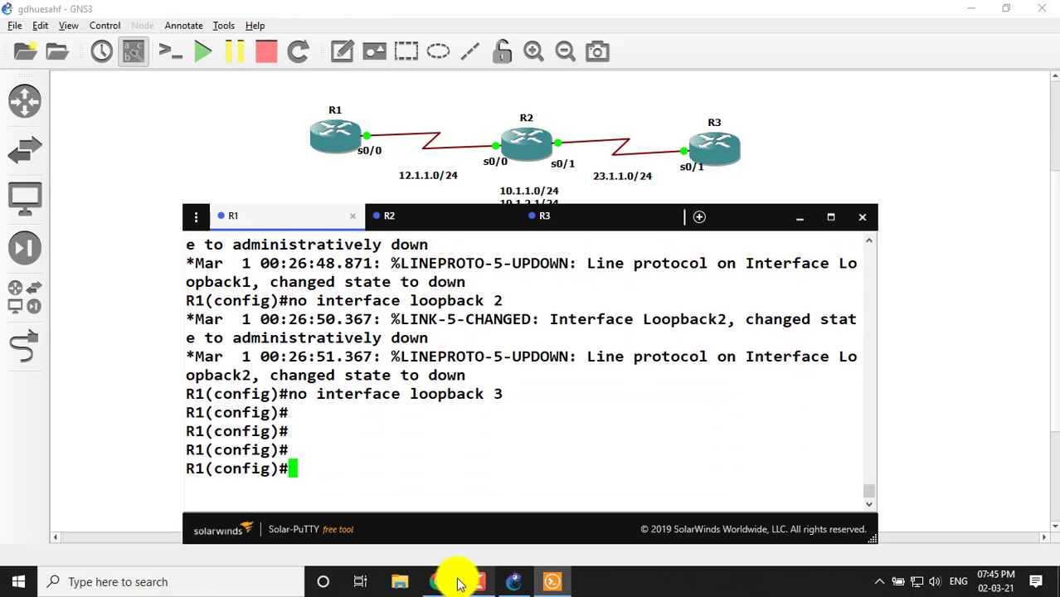
- Switch to R2's console session and enter global configuration mode
left_click(419, 215)
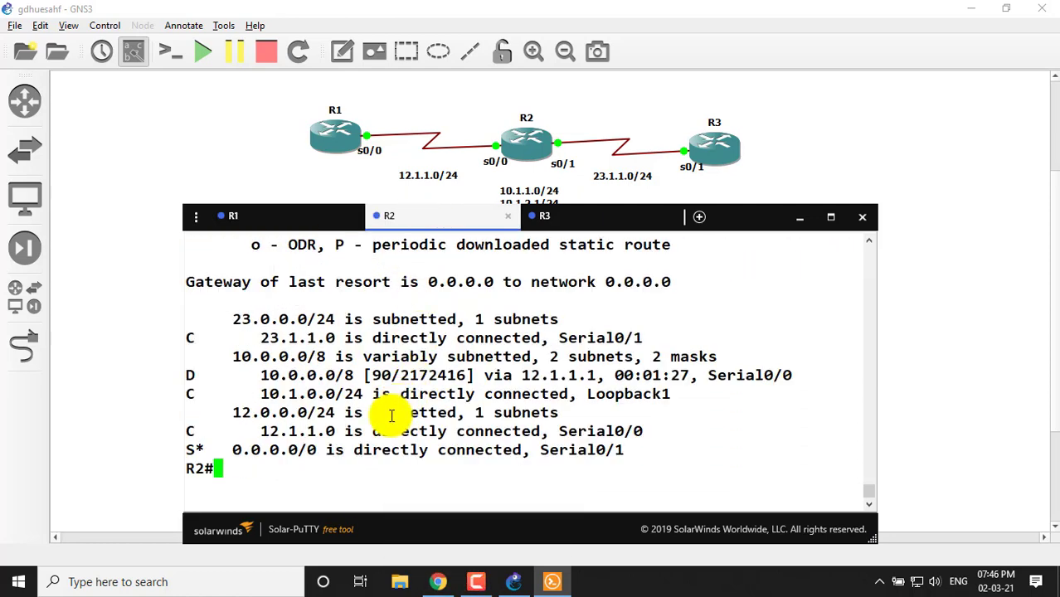
key("Return")
key("Return")
key("Return")
type("con")
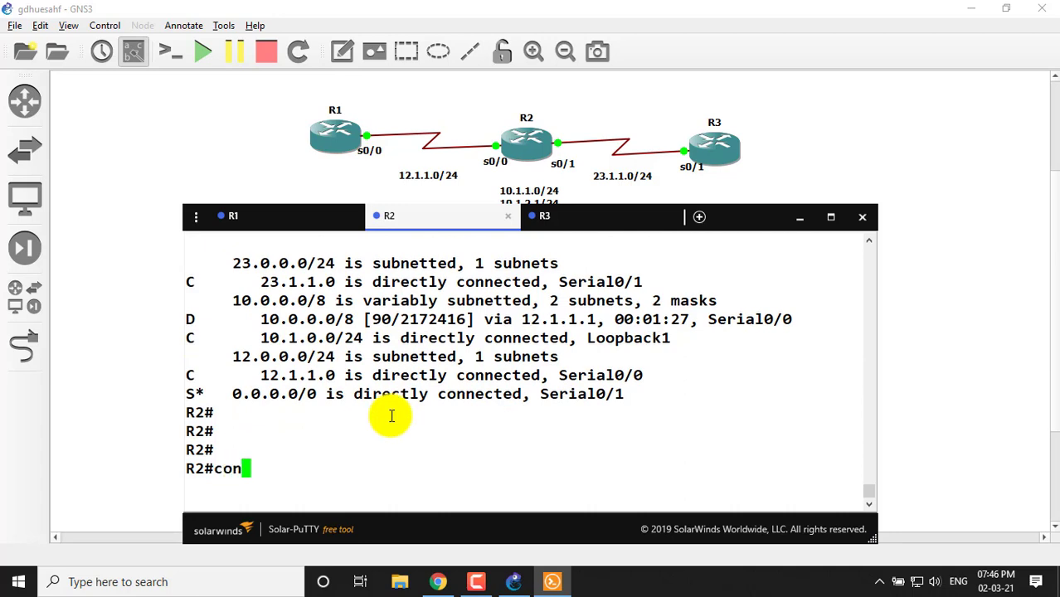
type("f")
key("Tab")
type("t")
key("Tab")
key("Return")
key("Return")
key("Return")
key("Return")
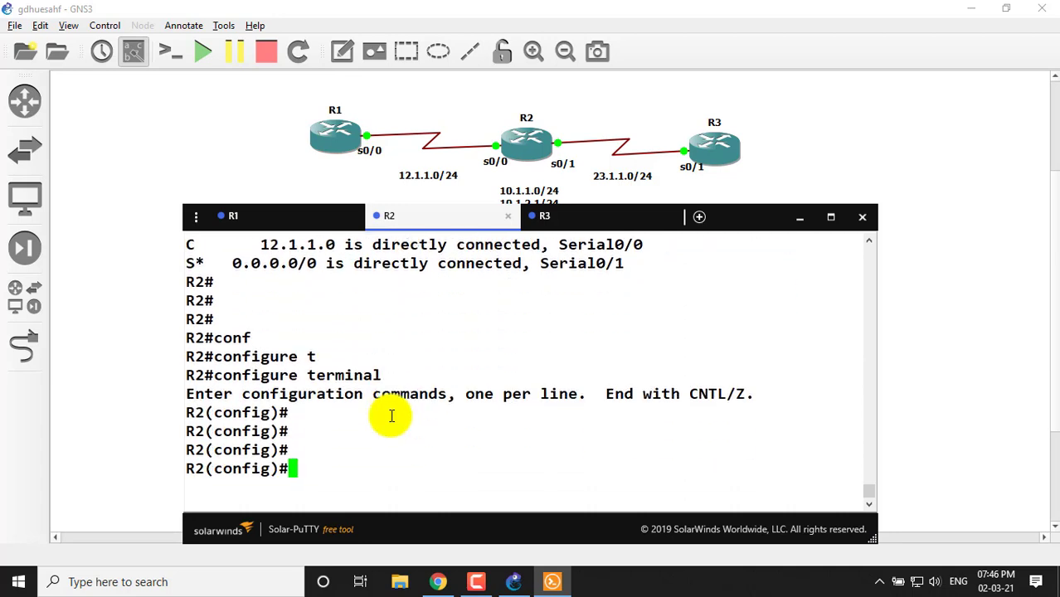
- Configure interface loopback 1 on R2 with IP address 10.1.1.1 and mask 255.255.255.0
type("int lkoo")
key("Tab")
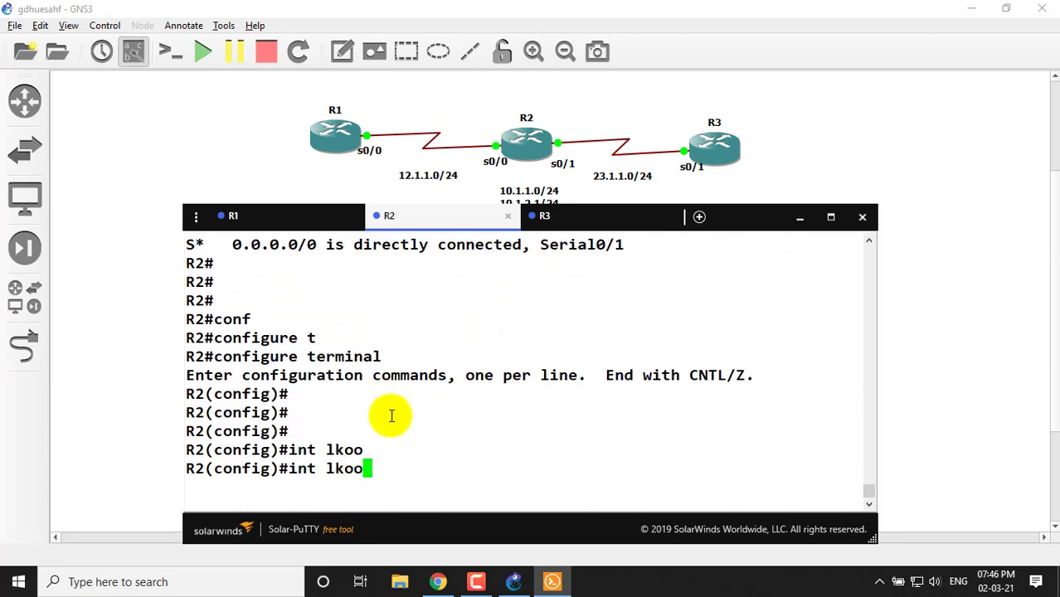
key("BackSpace")
key("BackSpace")
key("BackSpace")
type("oo")
key("Tab")
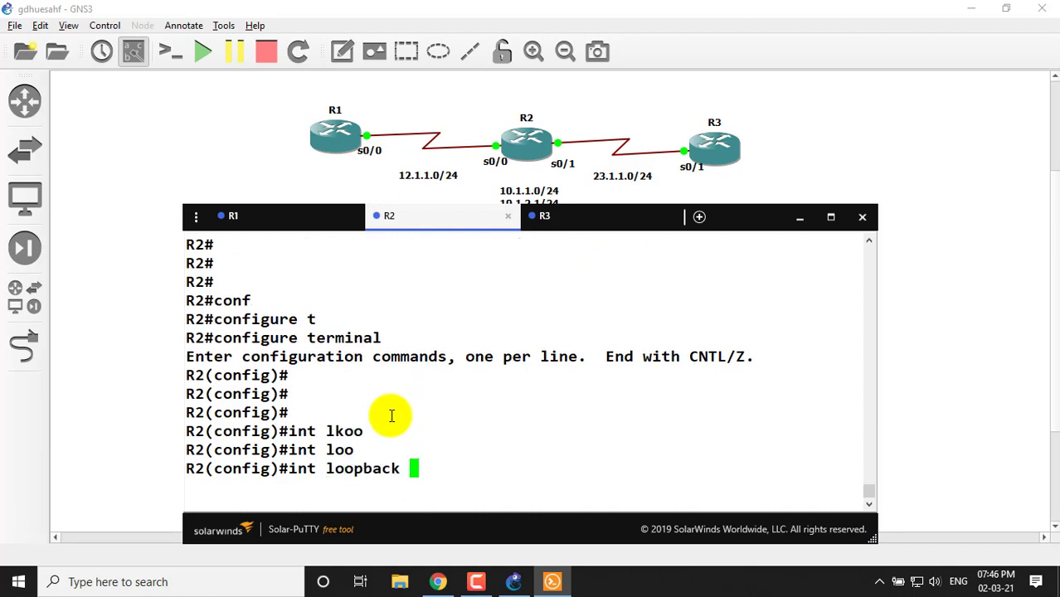
type("1")
key("Return")
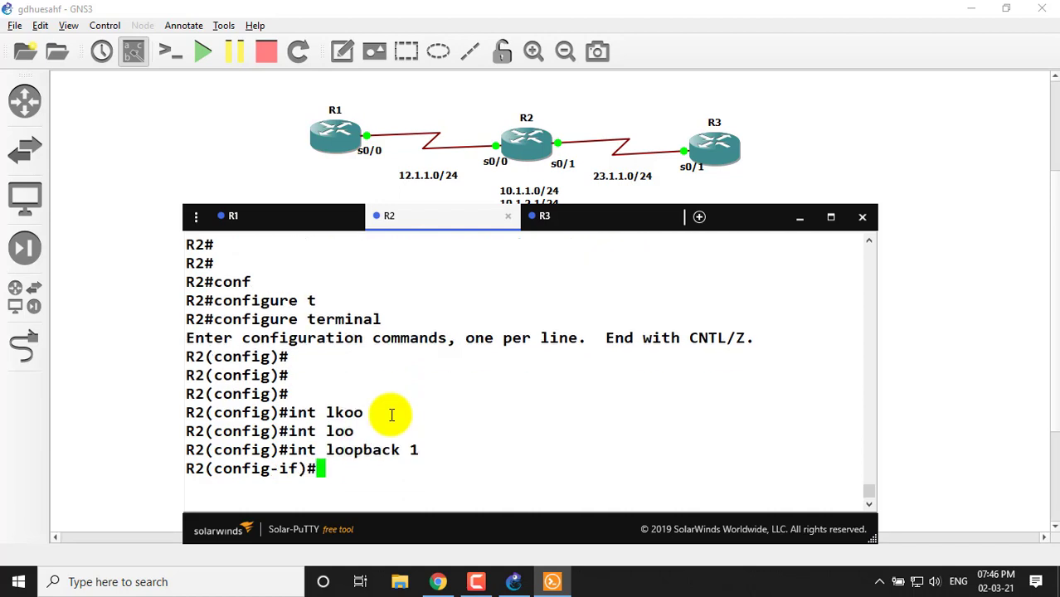
key("Return")
type("ip add")
key("Tab")
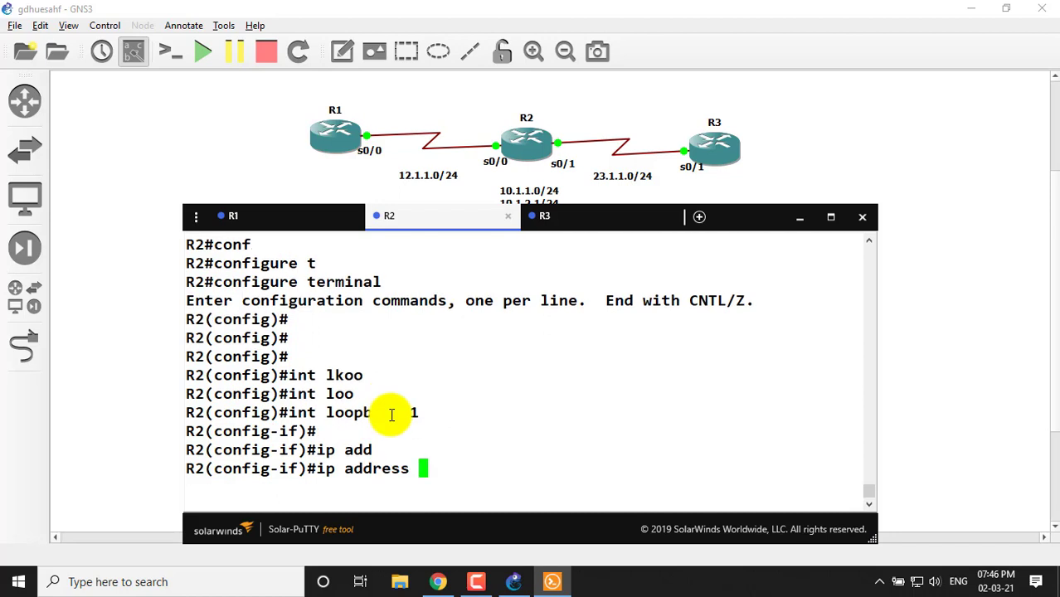
type("10.1.1.")
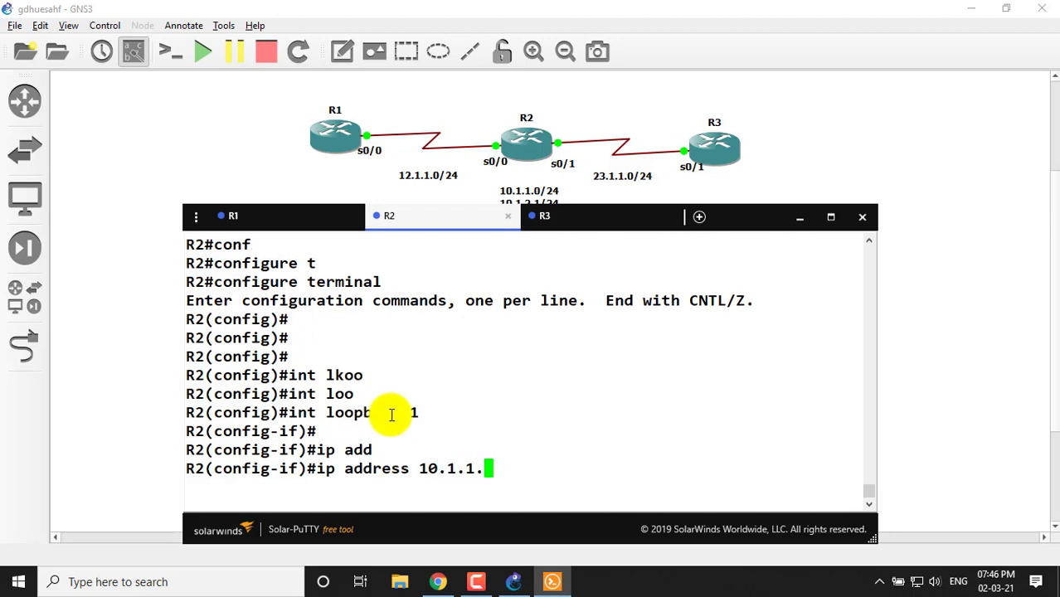
type("1 255.255")
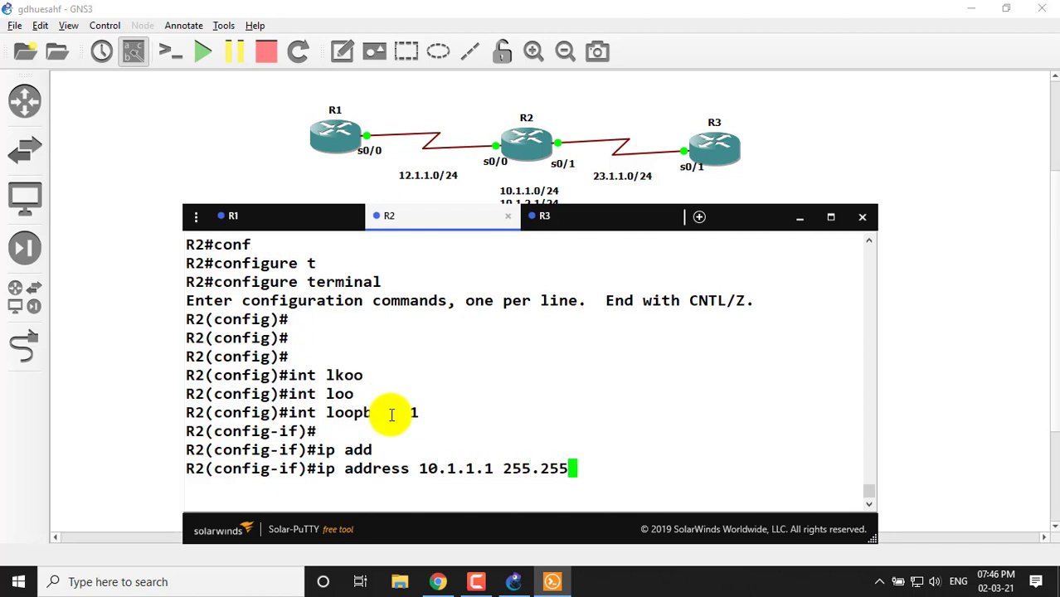
type(".255.0")
key("Return")
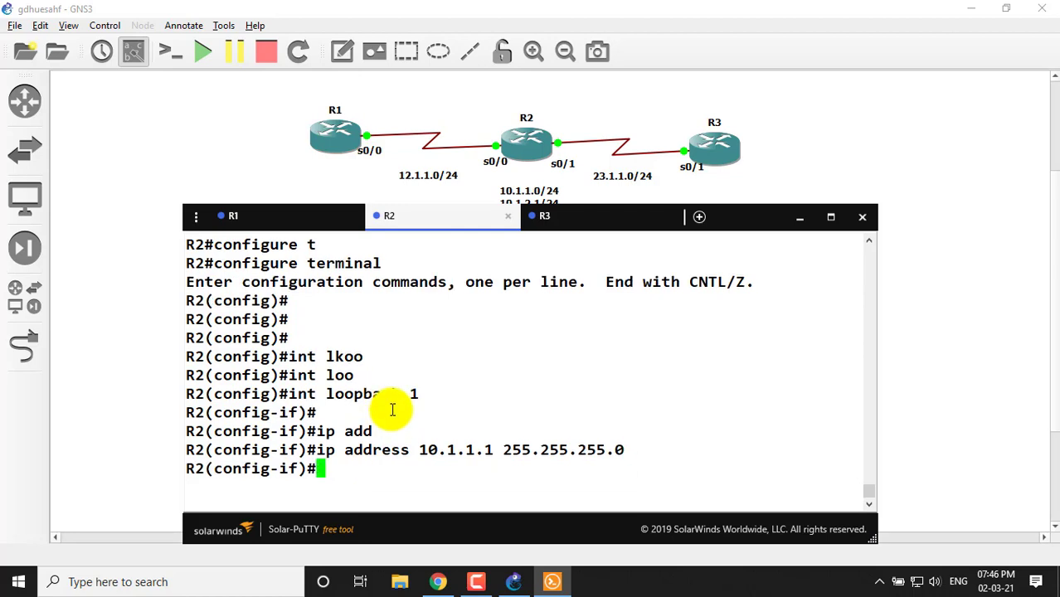
- Create interface loopback 2 on R2 and assign it IP address 10.1.2.1 with mask 255.255.255.0
key("Up")
key("Up")
key("Up")
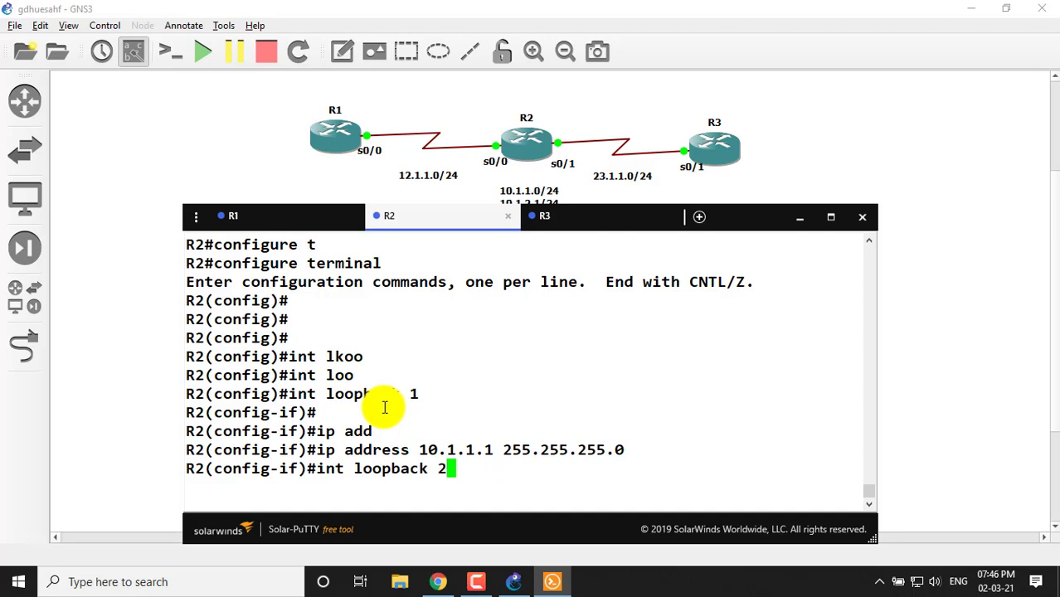
key("Return")
type("ip address 10.1.1.1 255.255.255.0")
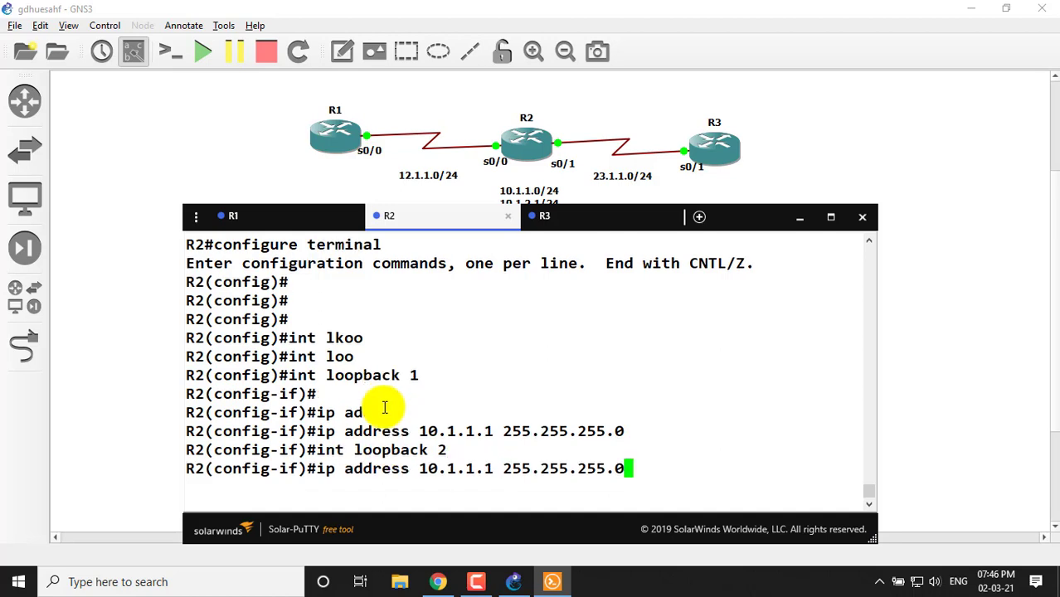
key("Left")
key("Left")
key("Left")
key("Left")
key("Left")
key("Left")
key("Left")
key("Left")
key("Left")
key("Left")
key("Left")
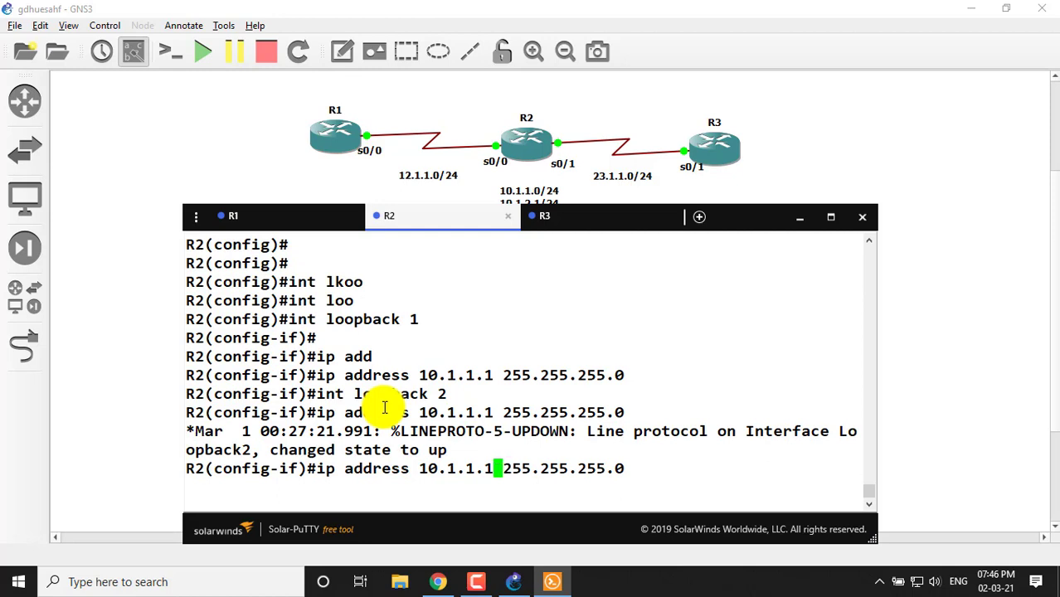
key("BackSpace")
type("2")
key("Return")
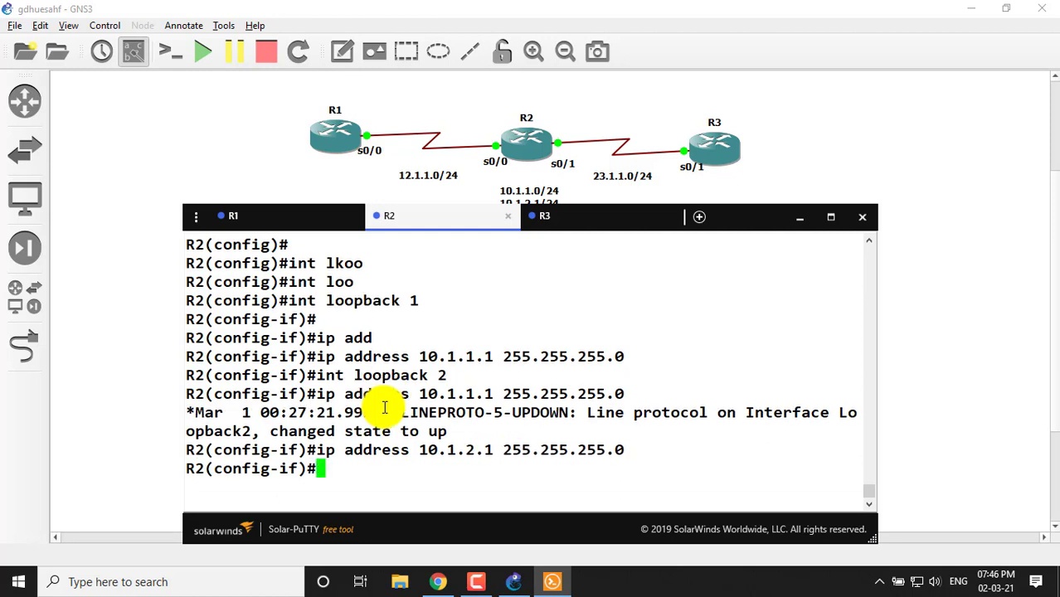
- Create interface loopback 3 on R2 and assign it IP address 10.1.3.1 with mask 255.255.255.0
key("Up")
key("Up")
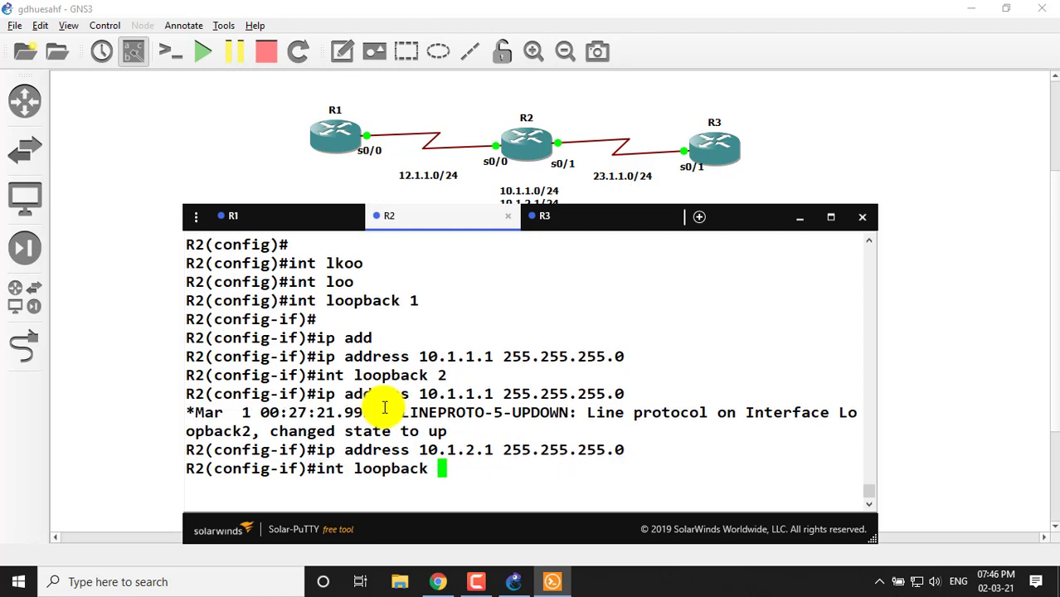
key("Return")
key("Up")
key("Up")
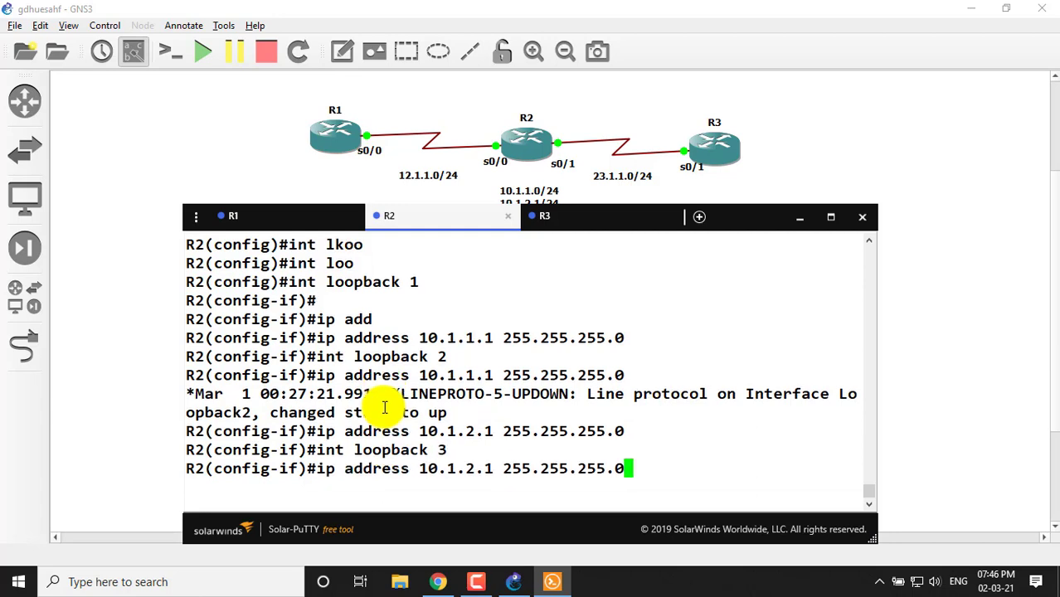
key("Left")
key("Left")
key("Left")
key("Left")
key("Left")
key("Left")
key("Left")
key("Left")
key("Left")
key("Left")
key("Left")
key("Left")
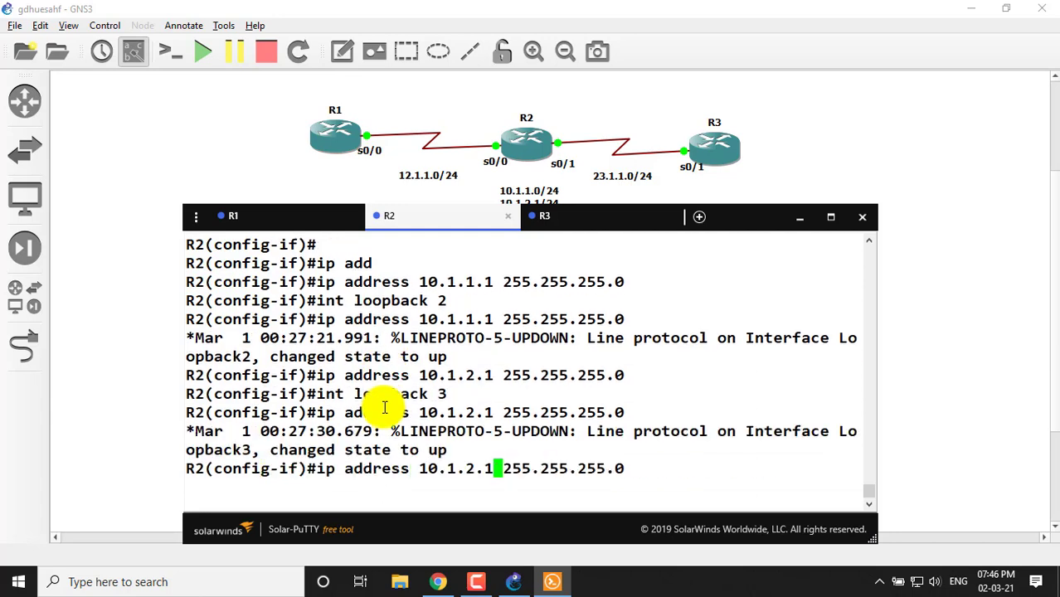
key("BackSpace")
type("3")
key("Return")
key("Return")
key("Return")
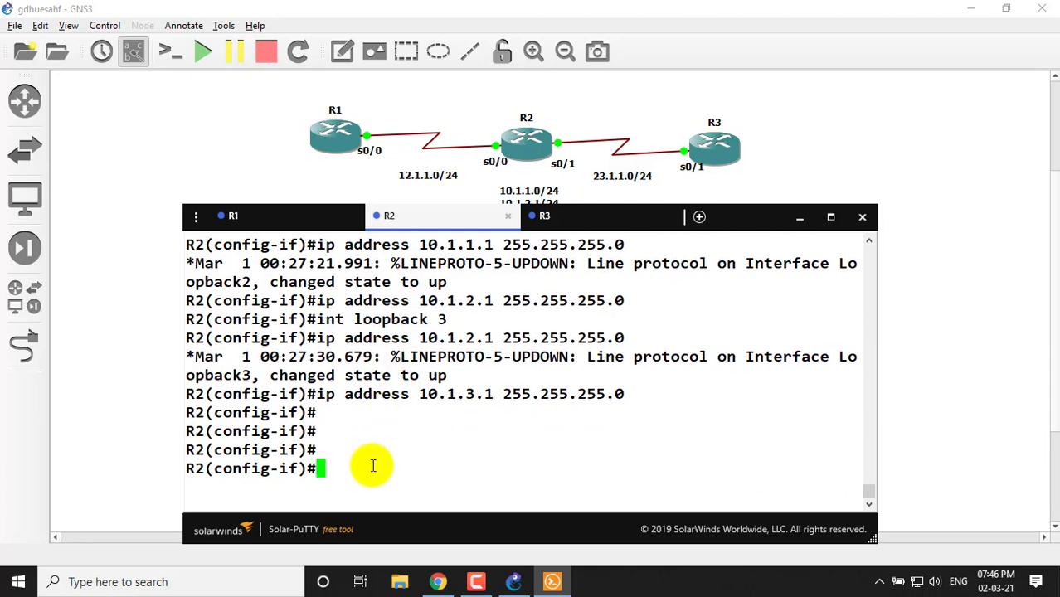
- Leave interface configuration on R2 and re-enter global configuration mode from the privileged prompt
key("ctrl+z")
type("c")
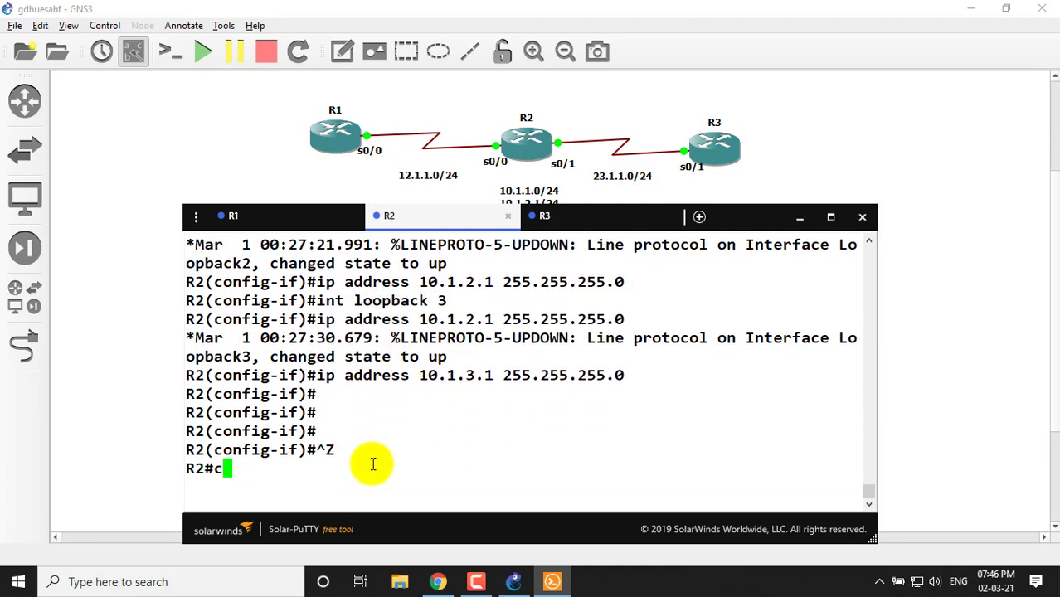
type("onf")
key("Tab")
type("t")
key("Tab")
key("Return")
key("Return")
key("Return")
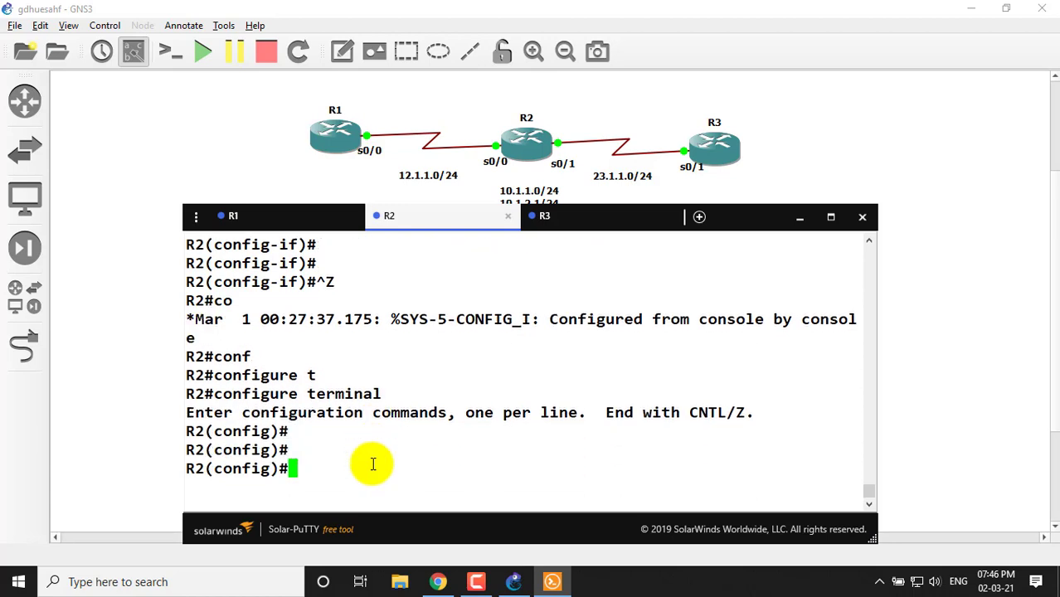
- Enter router configuration mode for EIGRP autonomous system 100 on R2
type("rou")
key("Tab")
type("e")
key("Tab")
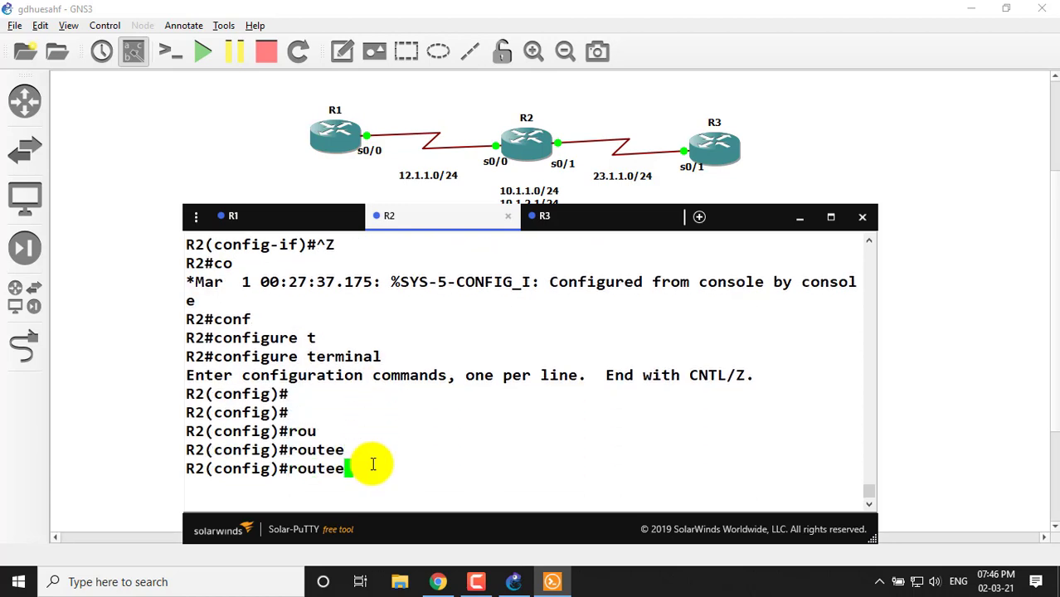
type("r")
key("Tab")
type("e")
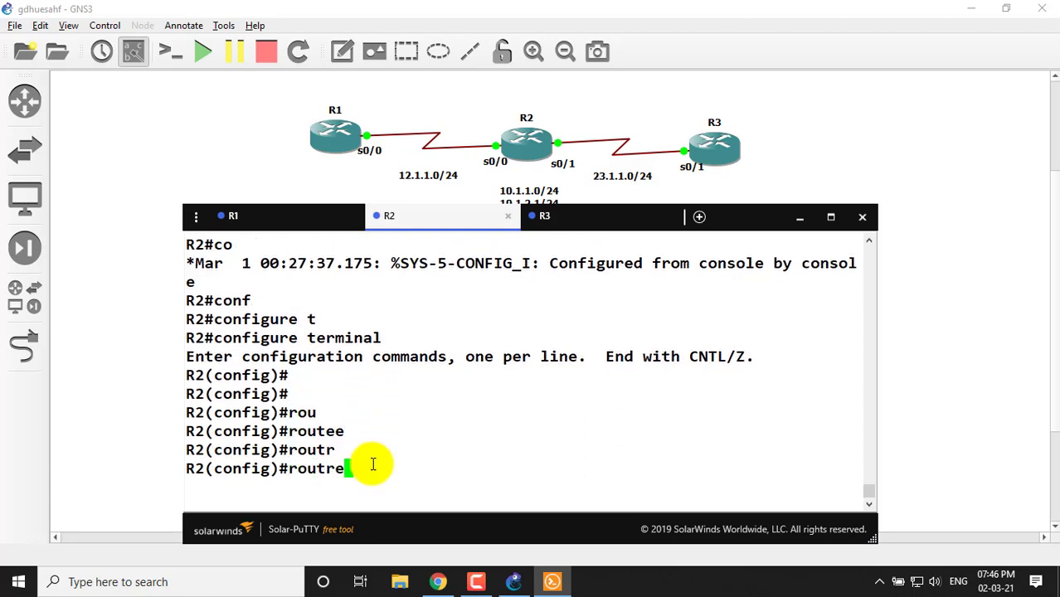
key("Tab")
type("r")
key("Tab")
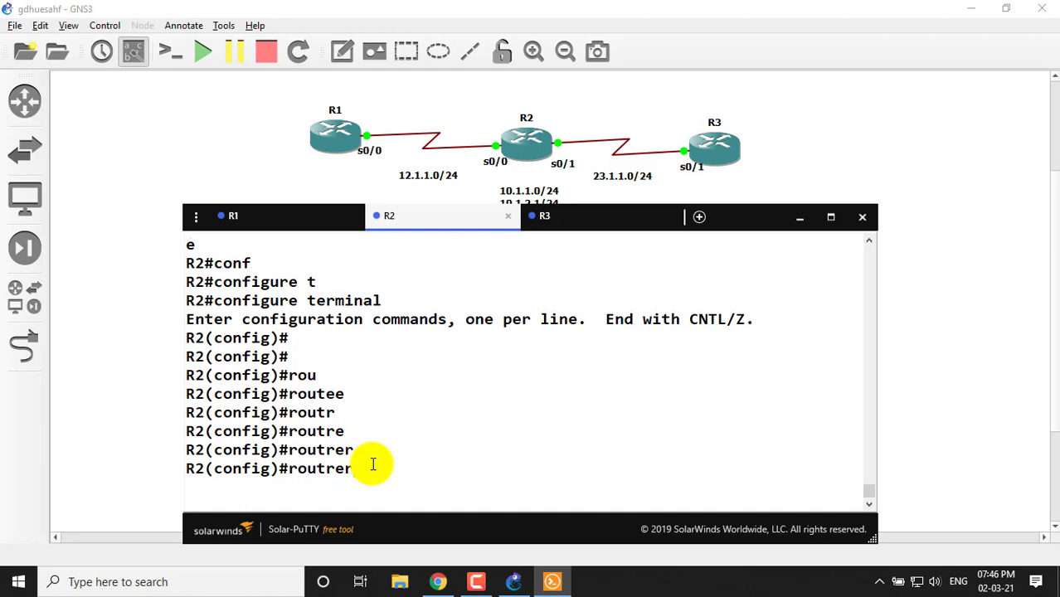
key("Tab")
key("BackSpace")
key("BackSpace")
key("BackSpace")
key("BackSpace")
key("Tab")
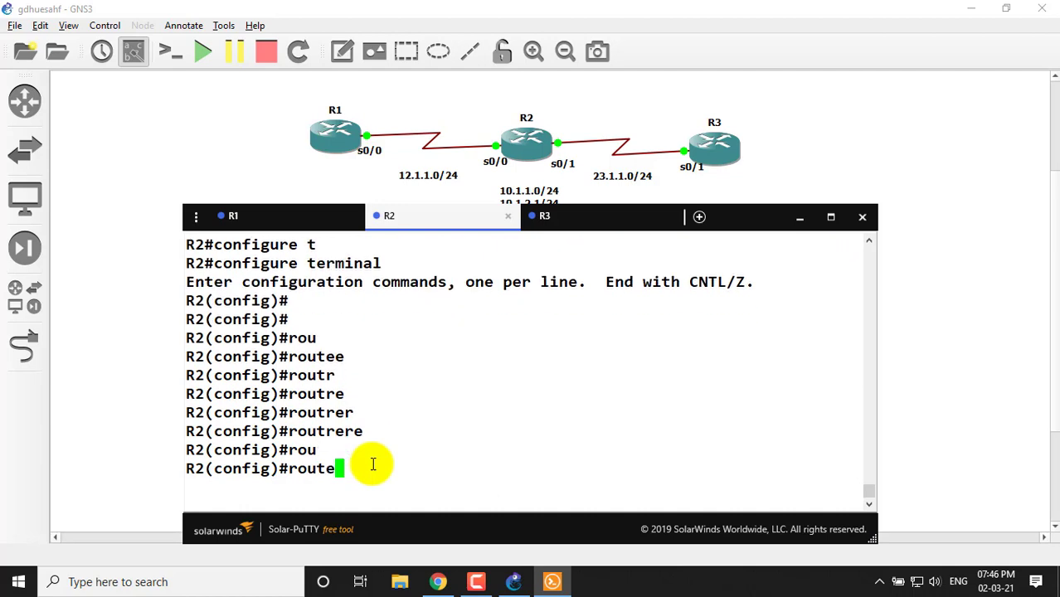
type("e")
key("Tab")
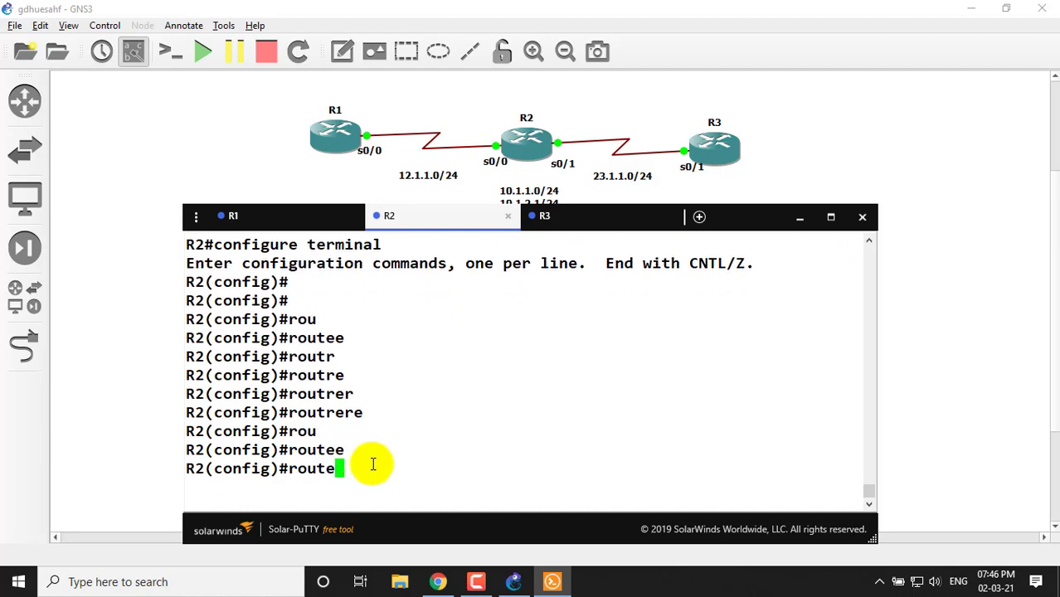
type("r")
key("Tab")
type("e")
key("Tab")
type("igrp 100")
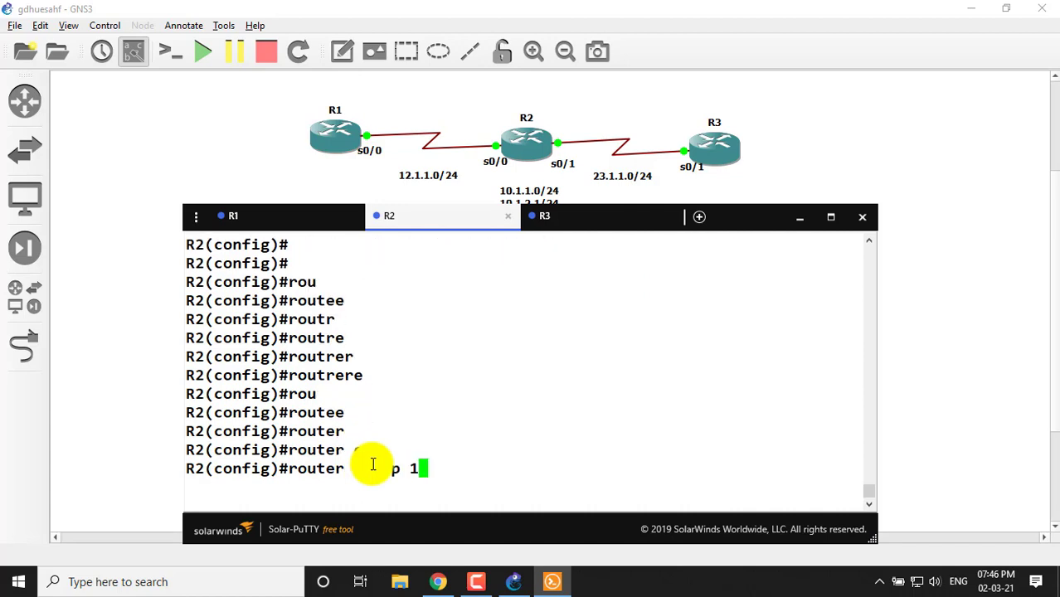
key("Return")
key("Return")
key("Return")
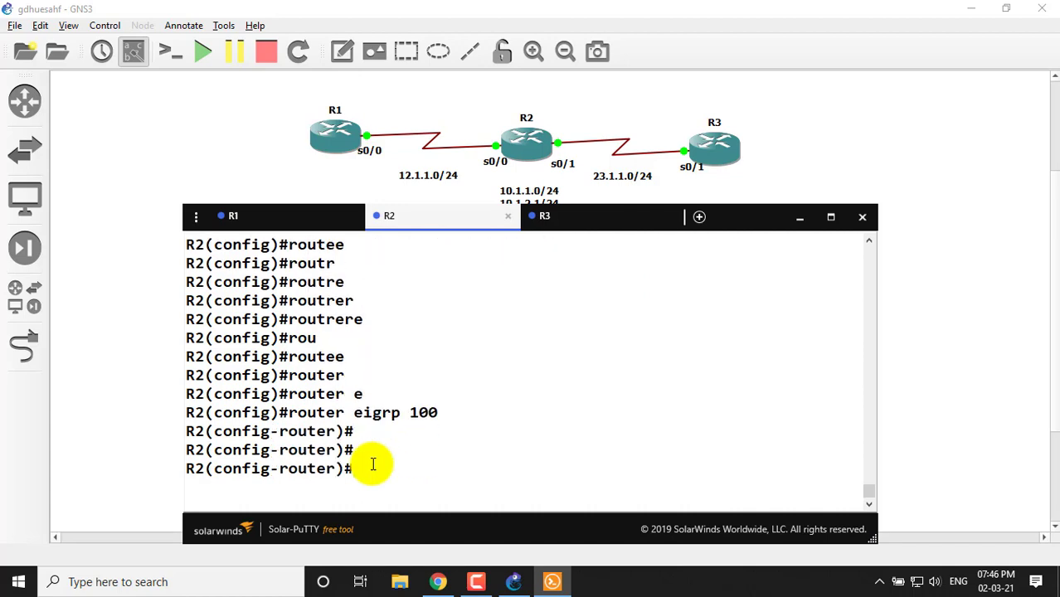
- Enable auto-summary for EIGRP 100 on R2
type("au")
key("Tab")
key("Return")
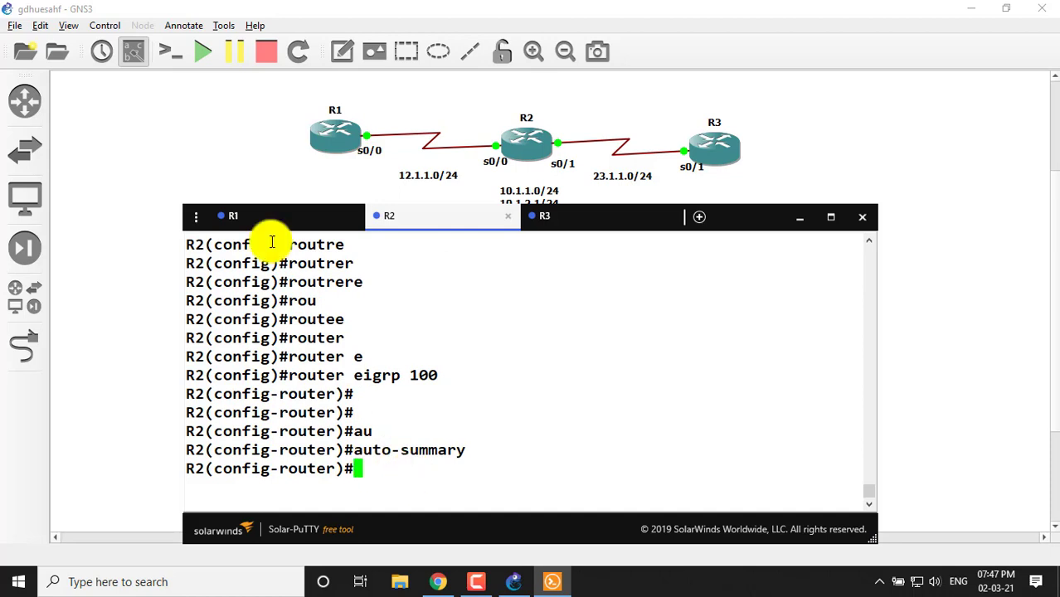
- Switch to R1's console session and enter router configuration mode for EIGRP 100
left_click(251, 226)
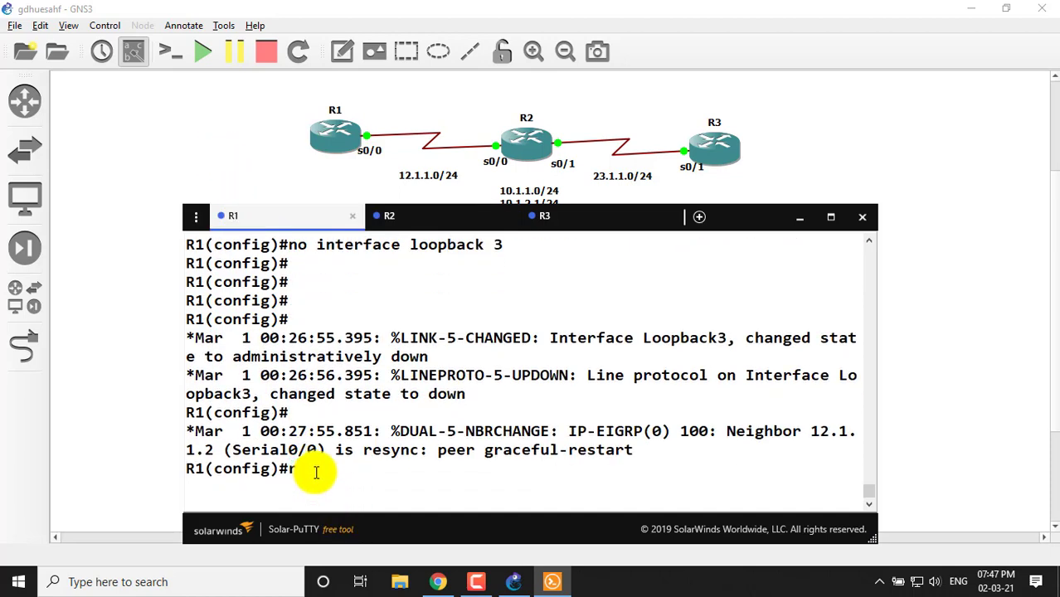
type("rou")
key("Tab")
type("tee")
key("Tab")
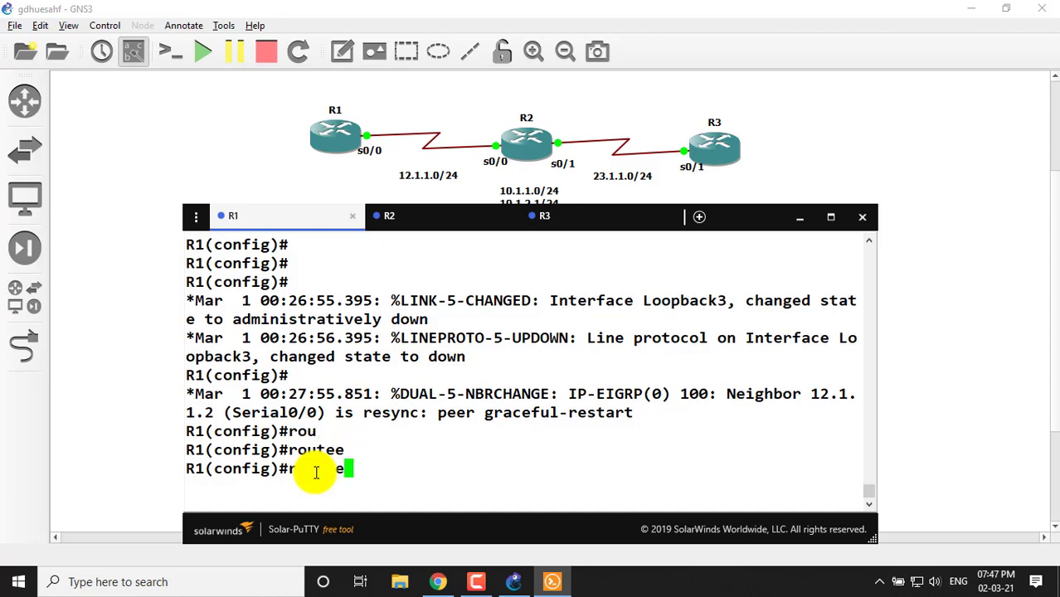
key("Tab")
type("e")
key("Tab")
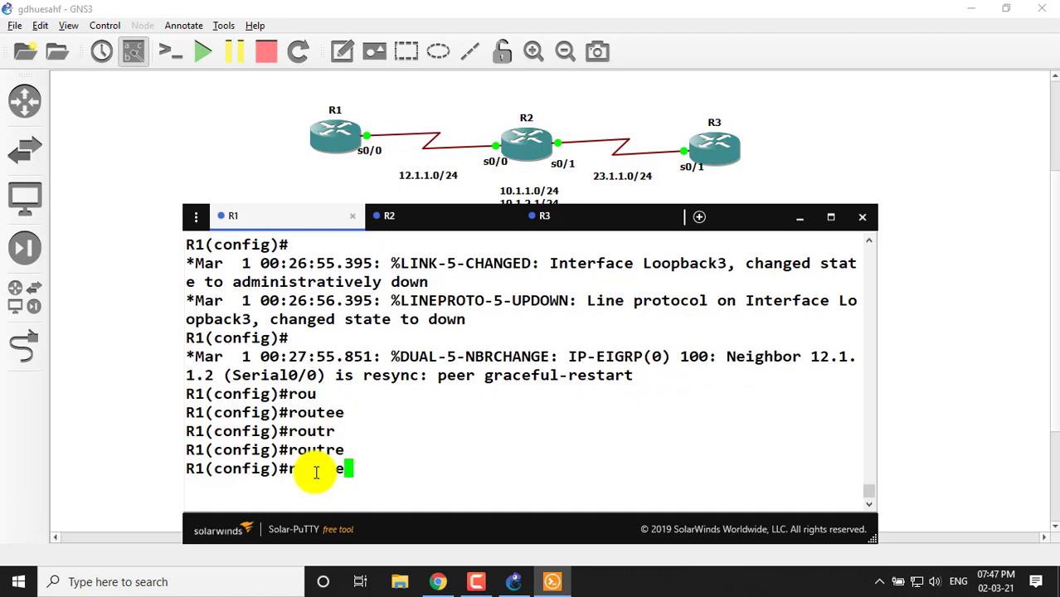
type("r")
key("Tab")
type("e")
key("Tab")
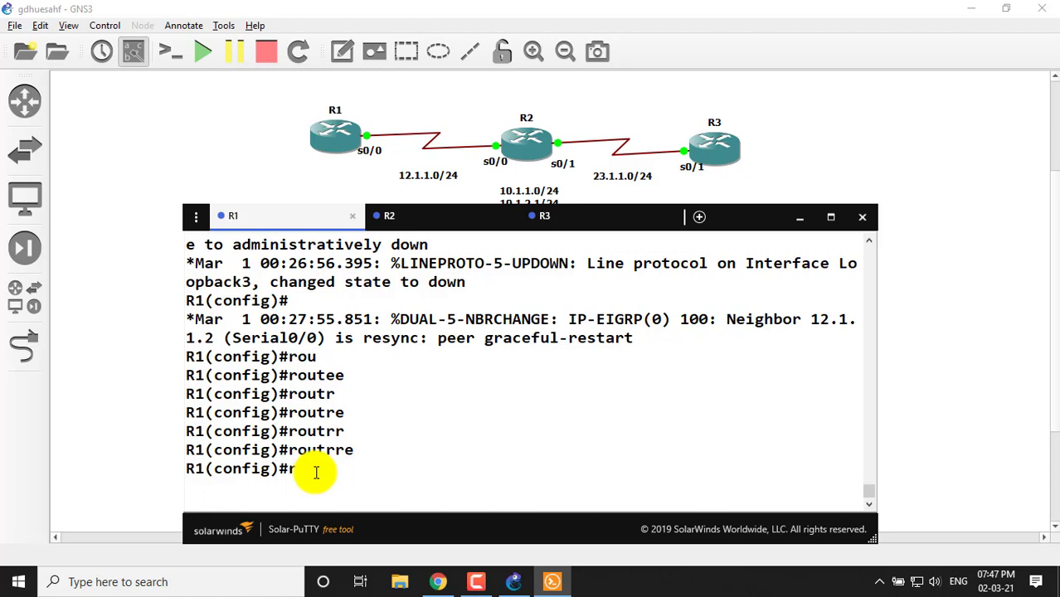
key("Tab")
type("uter")
key("Tab")
type("e")
key("Tab")
type("120")
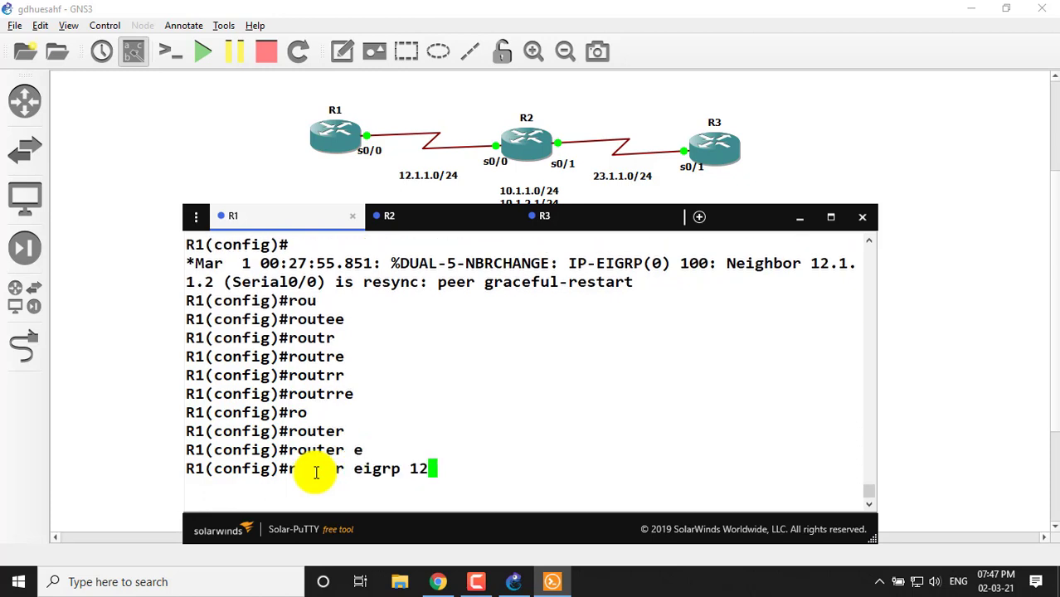
key("BackSpace")
key("BackSpace")
type("00")
key("Return")
key("Return")
key("Return")
key("Return")
key("Return")
key("Return")
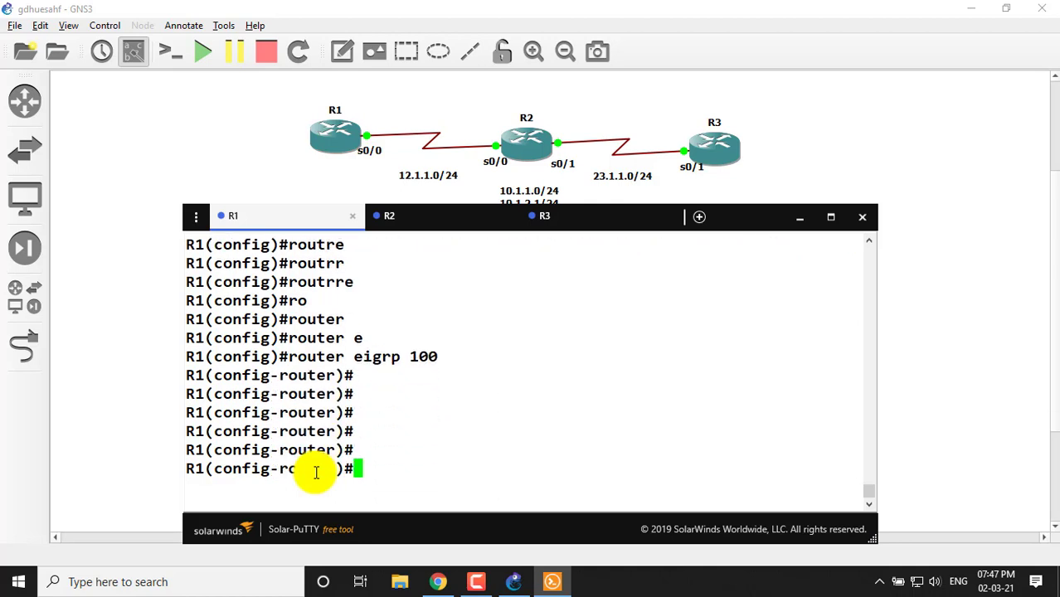
- Disable auto-summary for EIGRP 100 on R1
type("no au")
key("Tab")
key("Return")
key("Return")
key("Return")
key("Return")
key("Return")
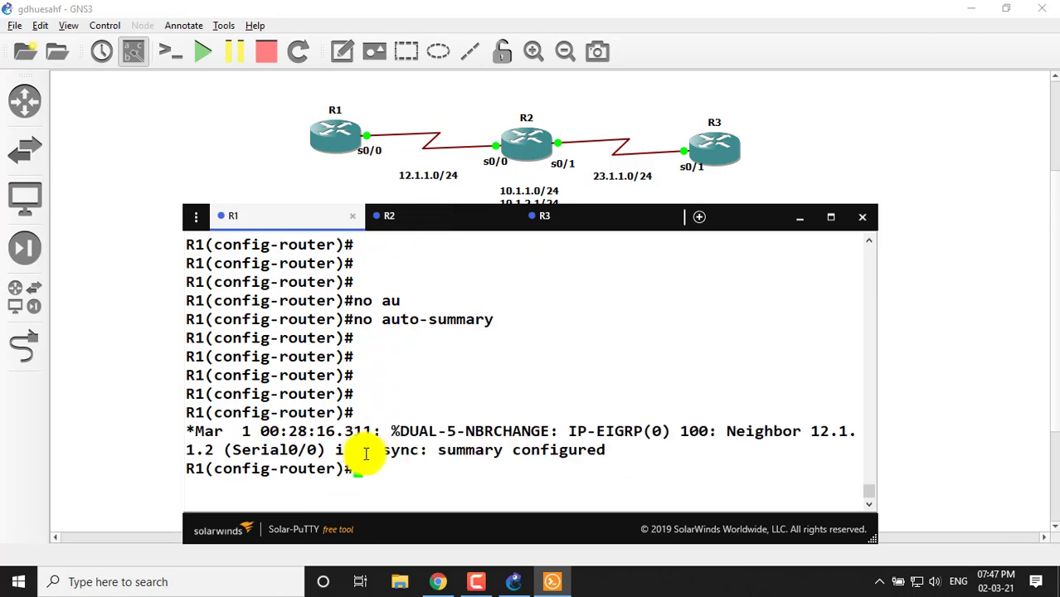
- Leave configuration mode on R1 and display its IP routing table, repeating the command to recheck for learned routes
key("ctrl+z")
key("Return")
type("sho")
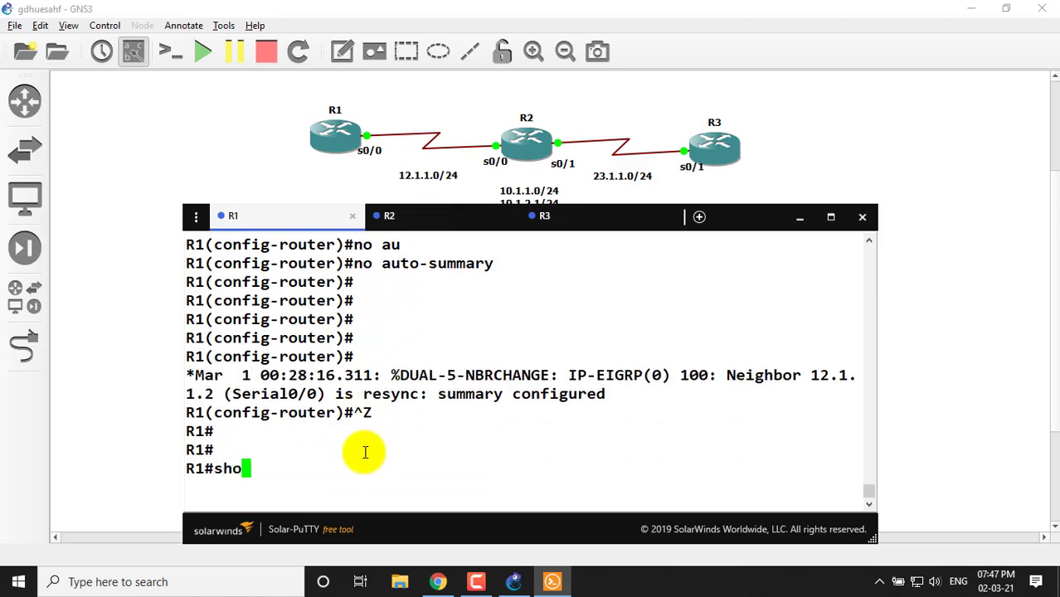
type(" ip rou")
key("Tab")
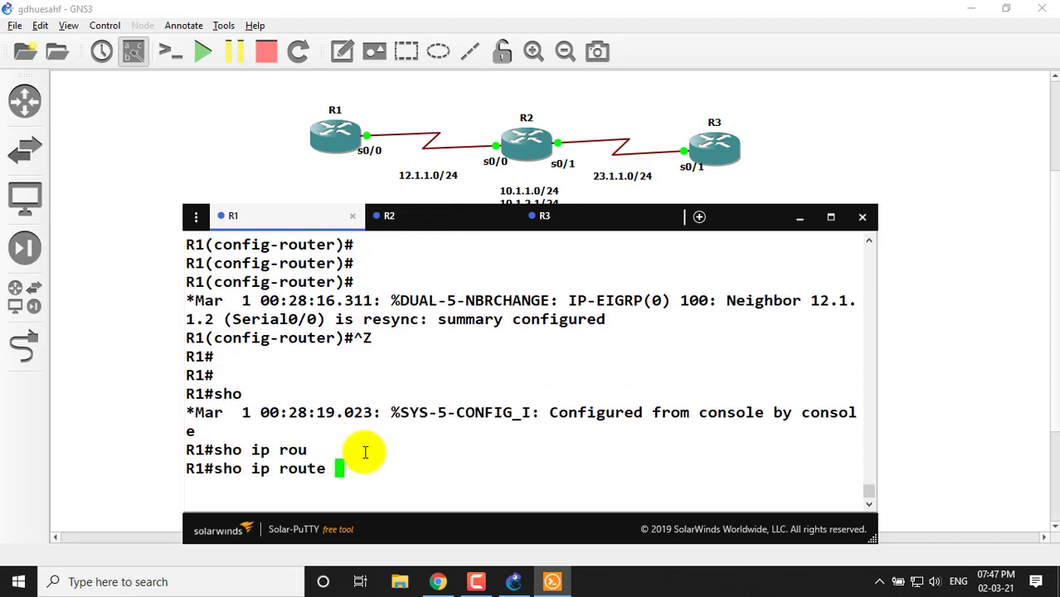
key("Return")
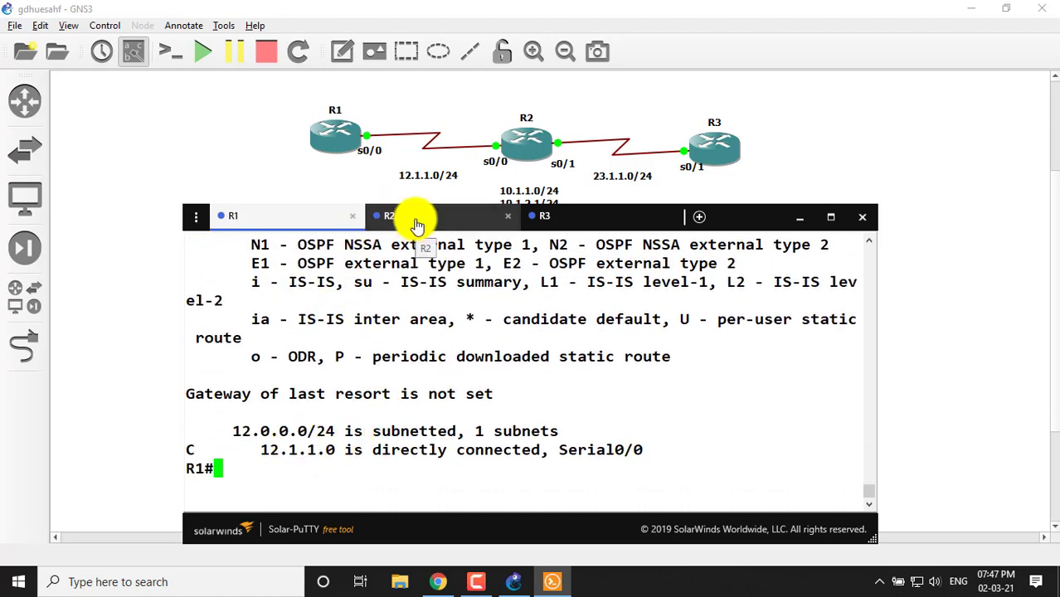
key("Up")
key("Return")
key("Up")
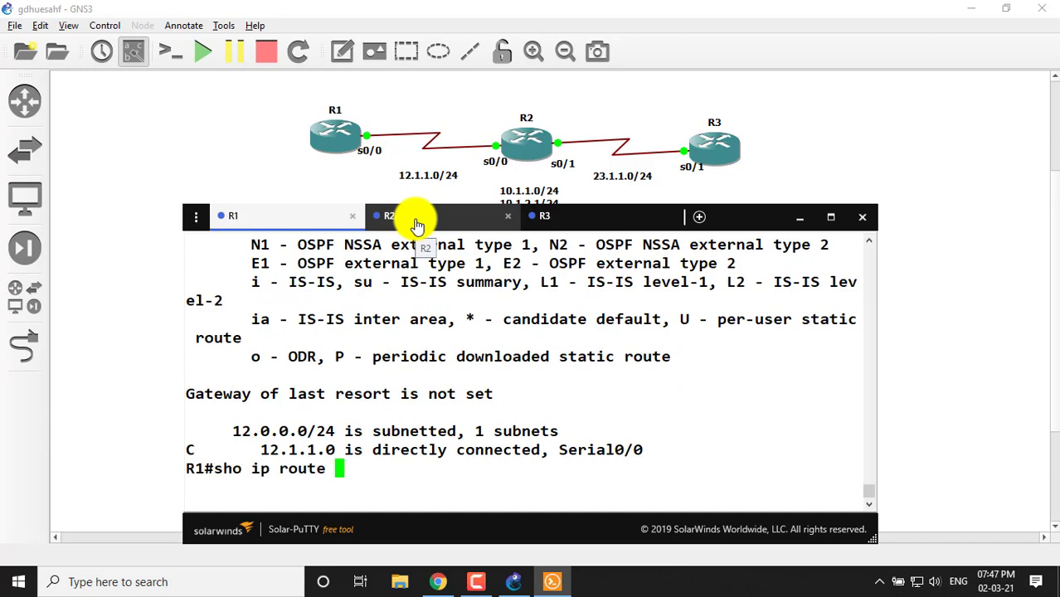
key("Return")
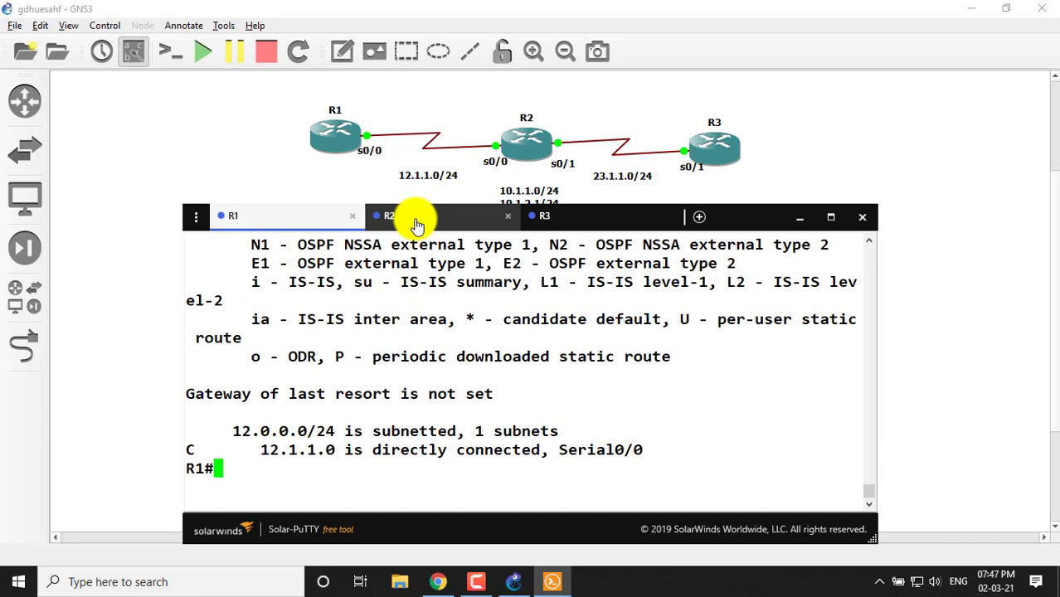
- Enter global configuration mode on R1 from the privileged prompt
type("conf")
key("Tab")
type("t")
key("Tab")
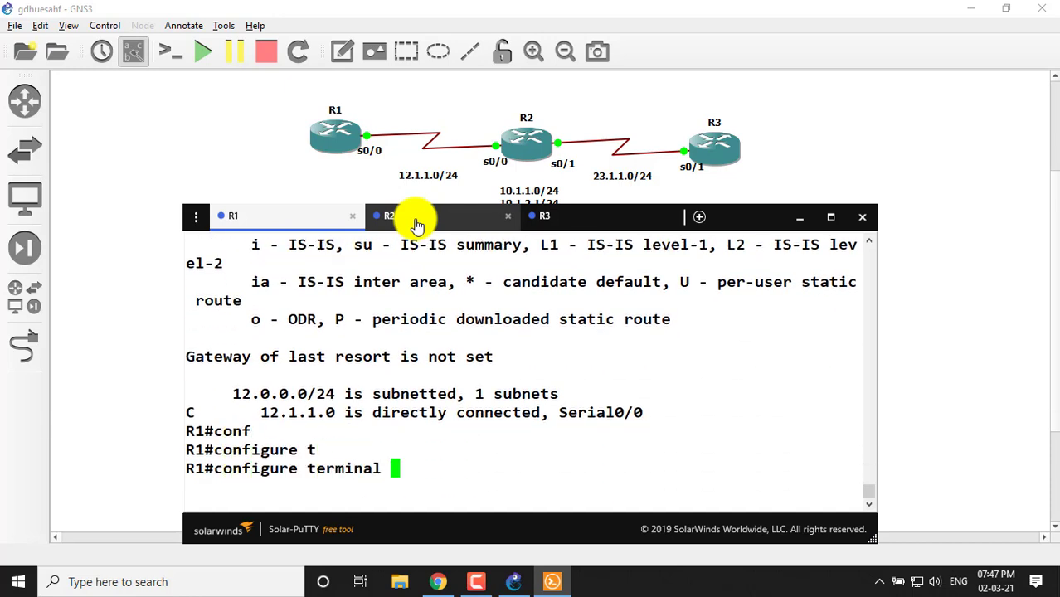
key("Return")
key("Return")
key("Return")
key("Return")
- Remove the EIGRP 100 routing process from R1
type("no r")
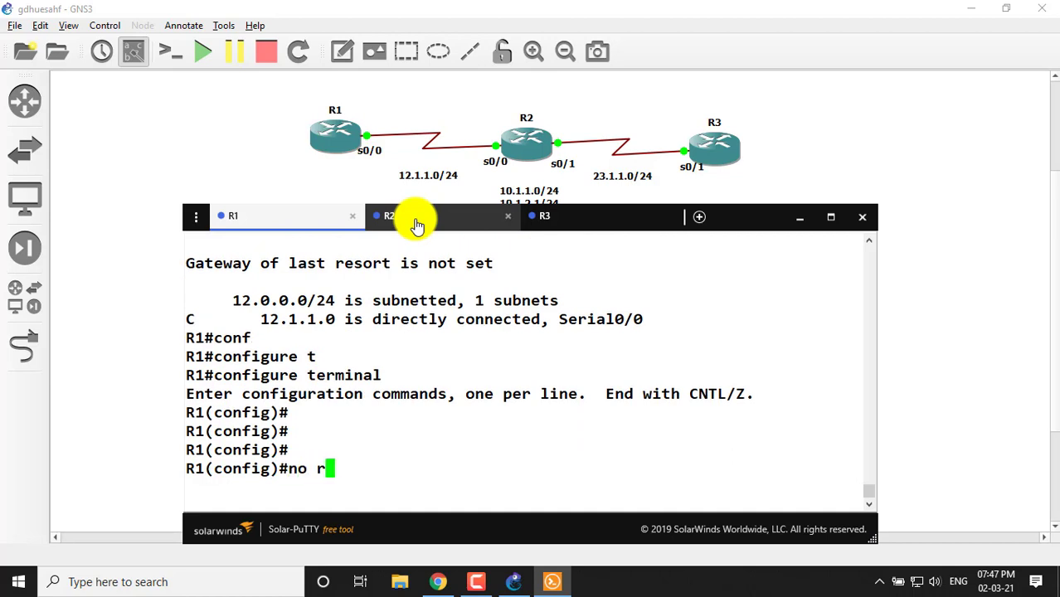
type("ou")
key("Tab")
type("te")
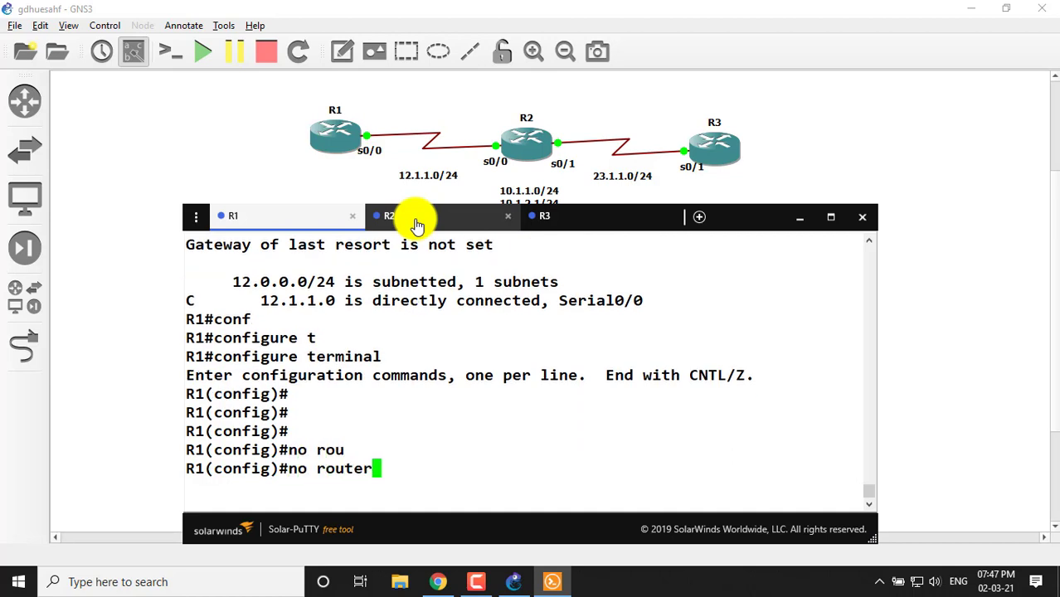
type("r")
key("Tab")
type("e")
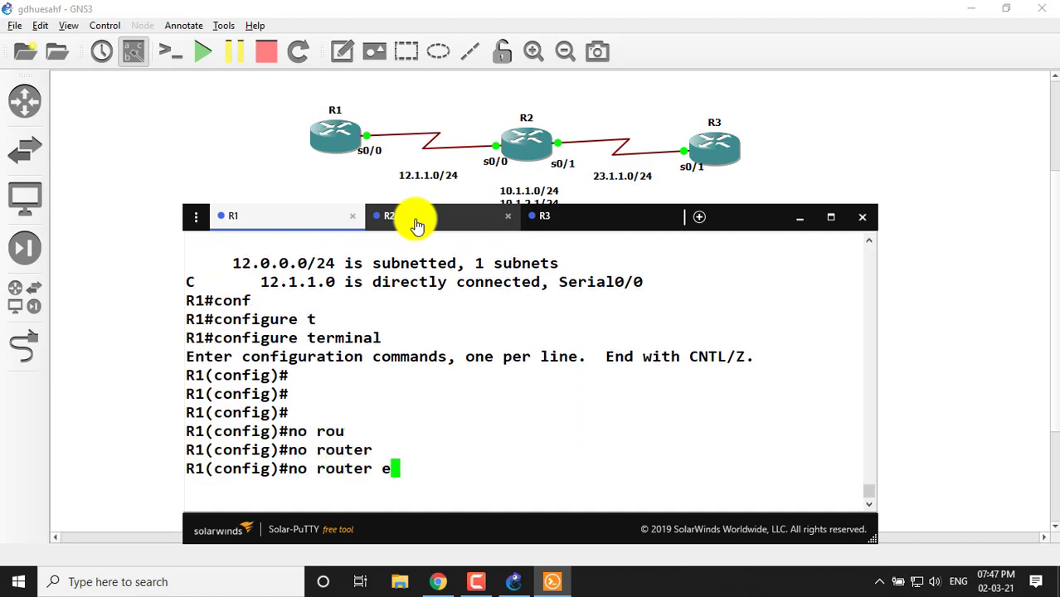
key("Tab")
type("410")
key("BackSpace")
key("BackSpace")
key("BackSpace")
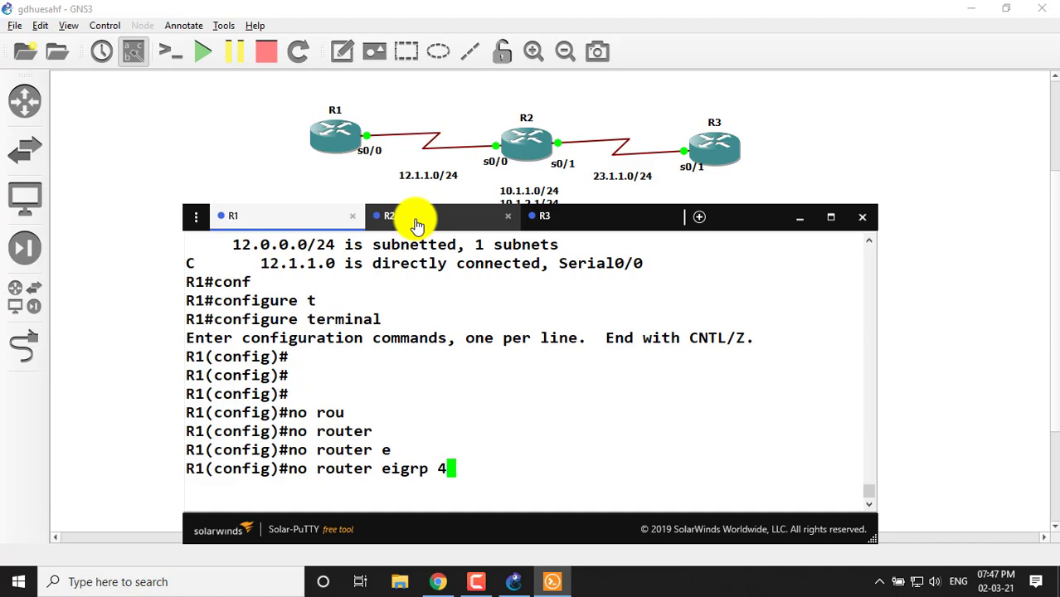
type("100")
key("Return")
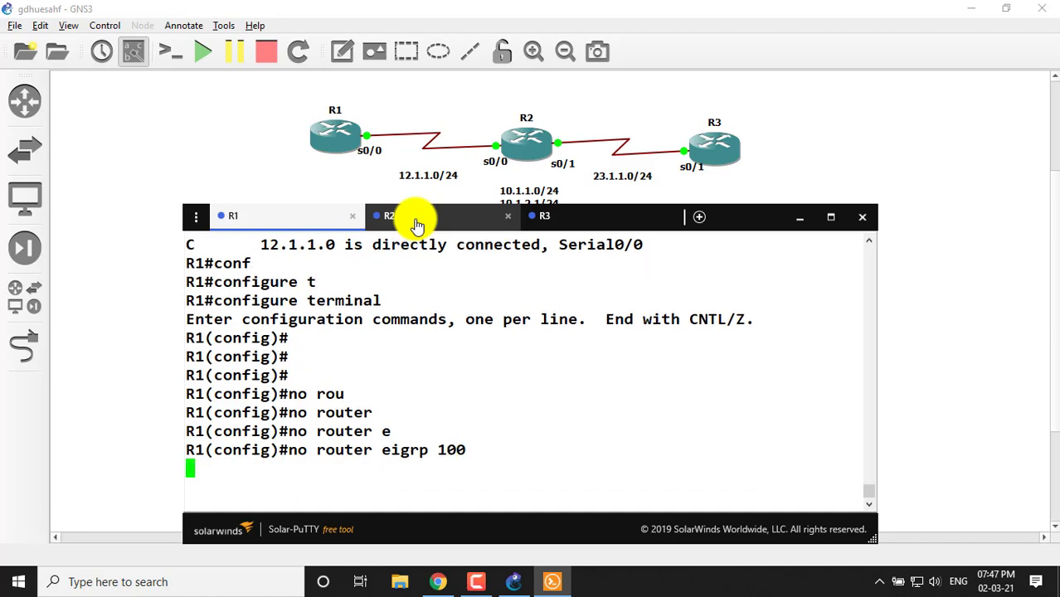
key("Return")
key("Return")
key("Return")
- Recreate the EIGRP process on R1 with autonomous system number 100
type("router eigrp 100")
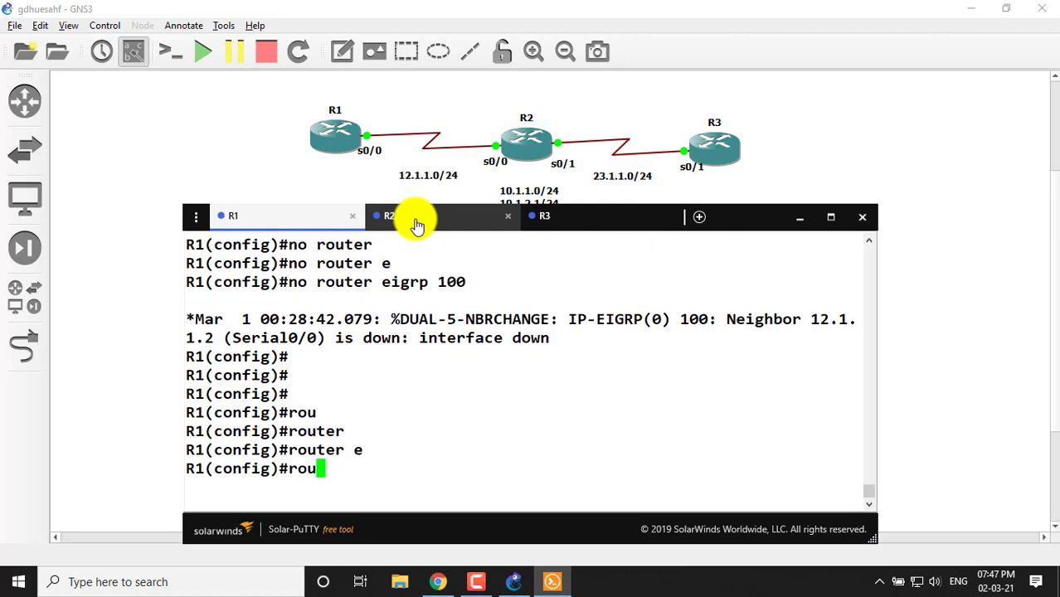
key("Return")
key("Return")
key("Return")
key("Return")
key("Return")
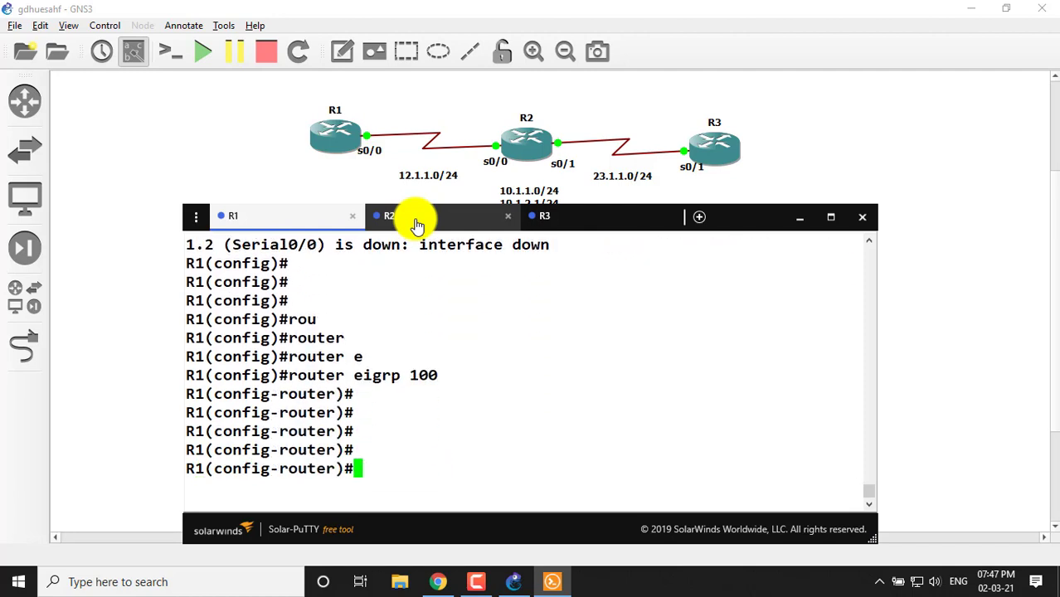
- Turn off automatic summarization in R1's recreated EIGRP 100 process
type("no au")
key("Tab")
key("Return")
key("Return")
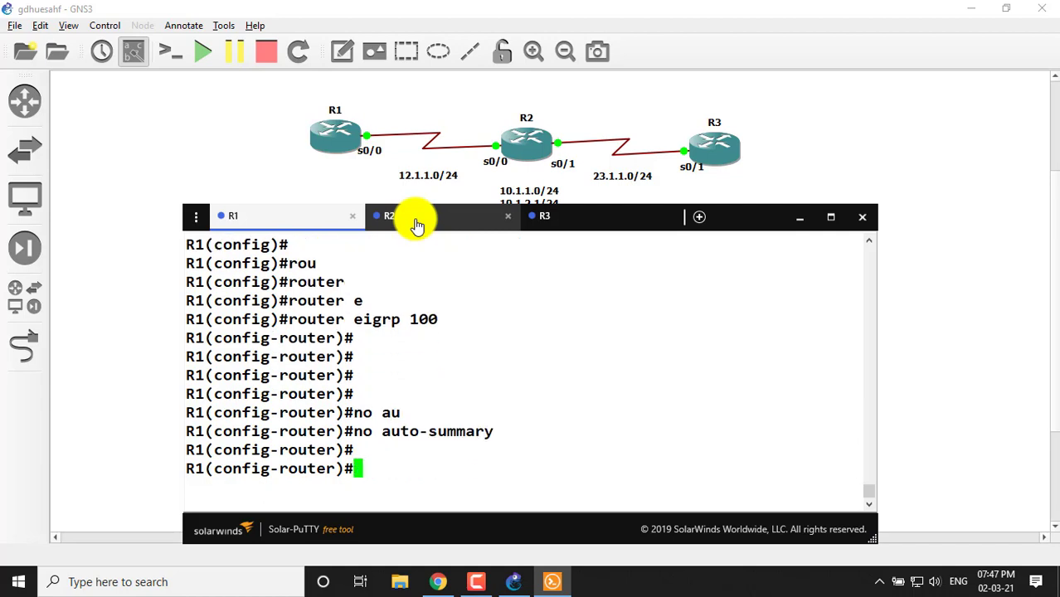
- Advertise all of R1's interfaces in EIGRP 100 with the network statement 0.0.0.0
type("net")
key("Tab")
type(".")
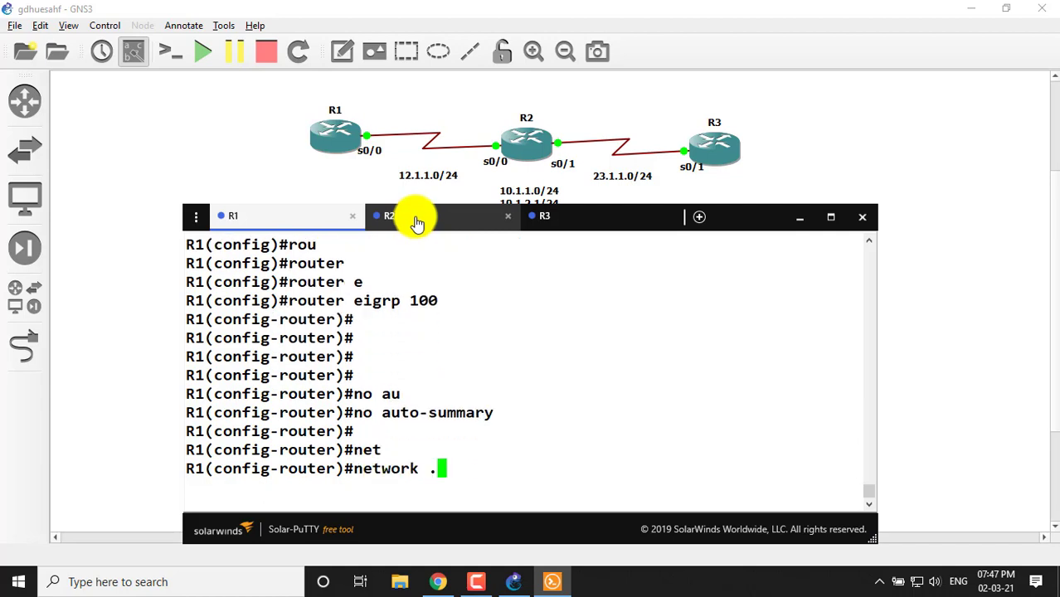
key("BackSpace")
type("0.0")
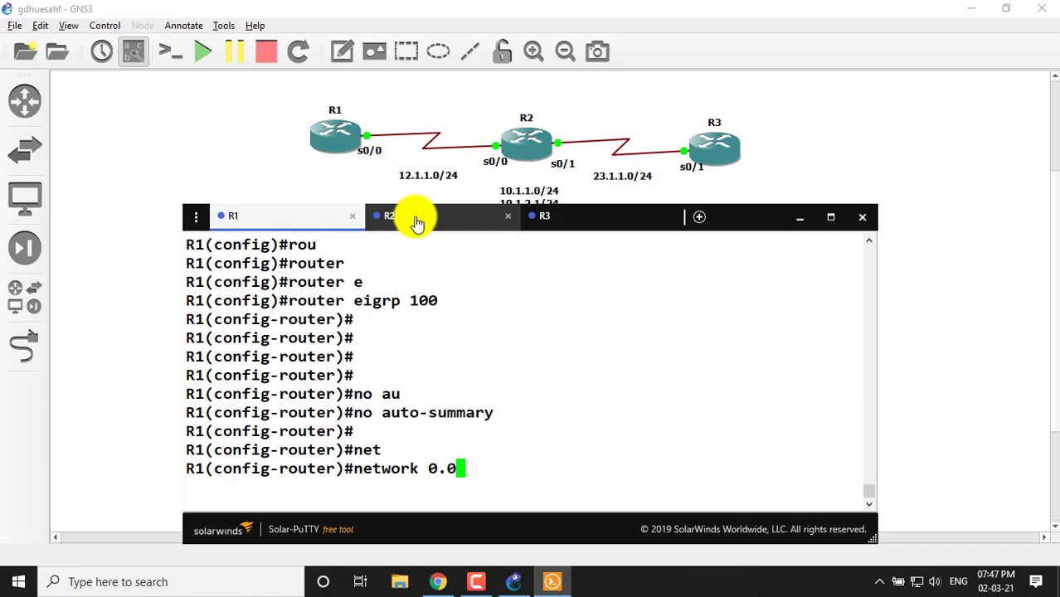
type(".0.0.")
key("Return")
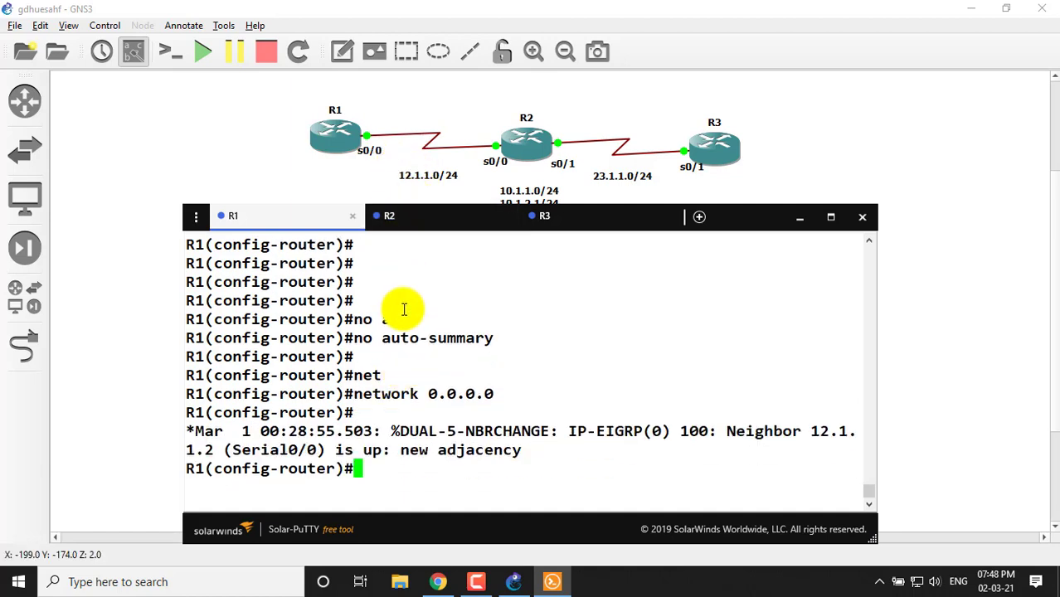
- Return R1 to privileged mode and check its IP routing table again for EIGRP routes
key("ctrl+z")
type("sho ip")
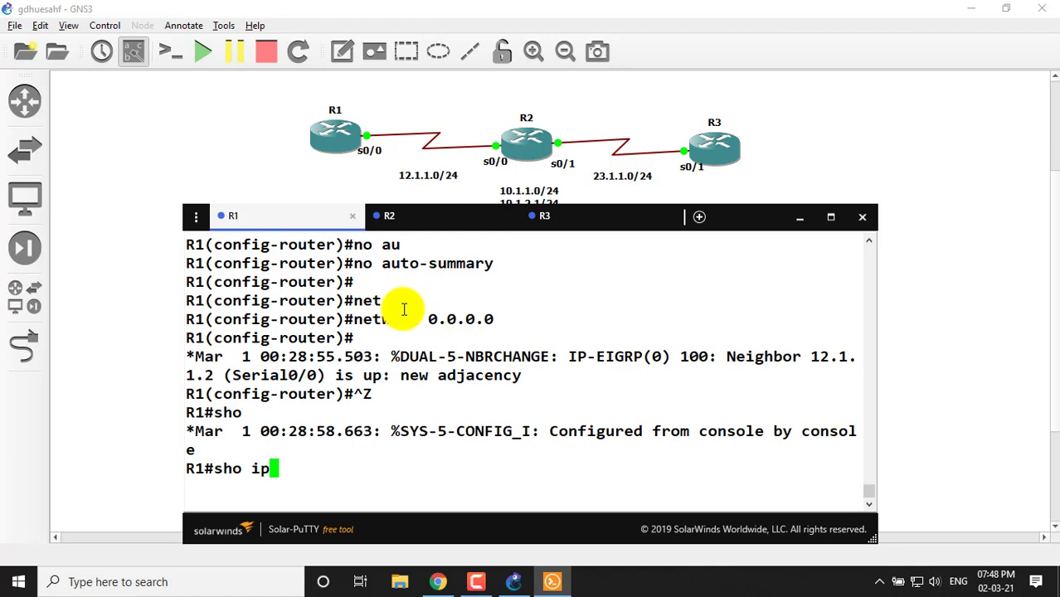
type(" rou")
key("Tab")
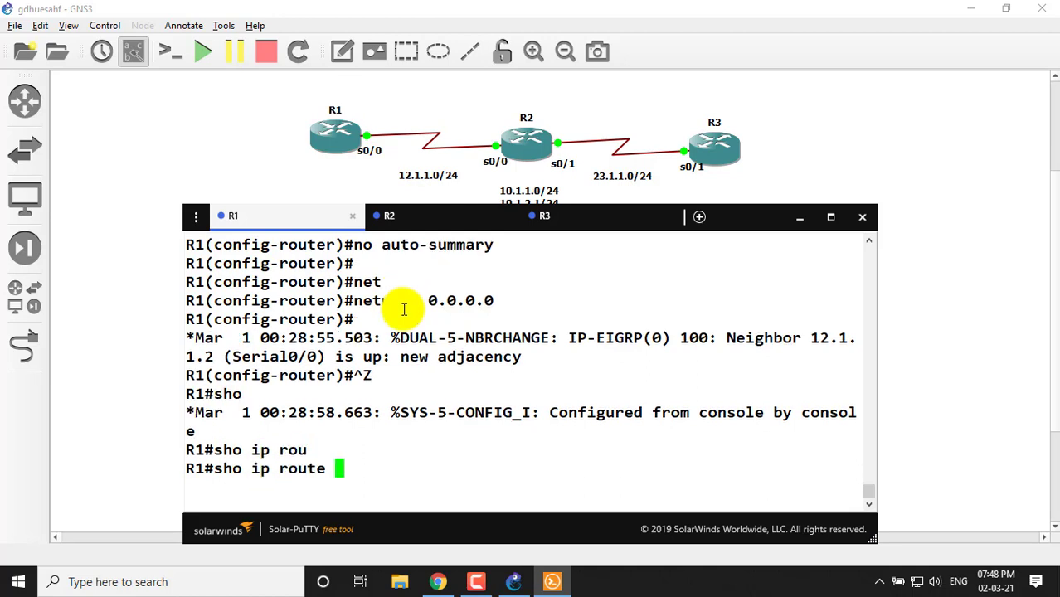
key("Return")
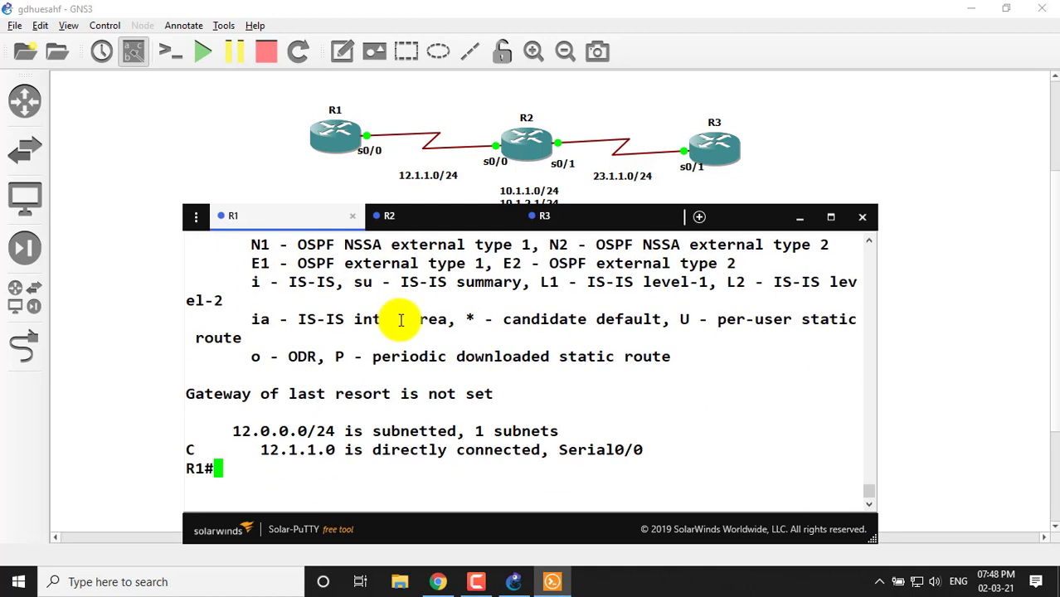
left_click(415, 224)
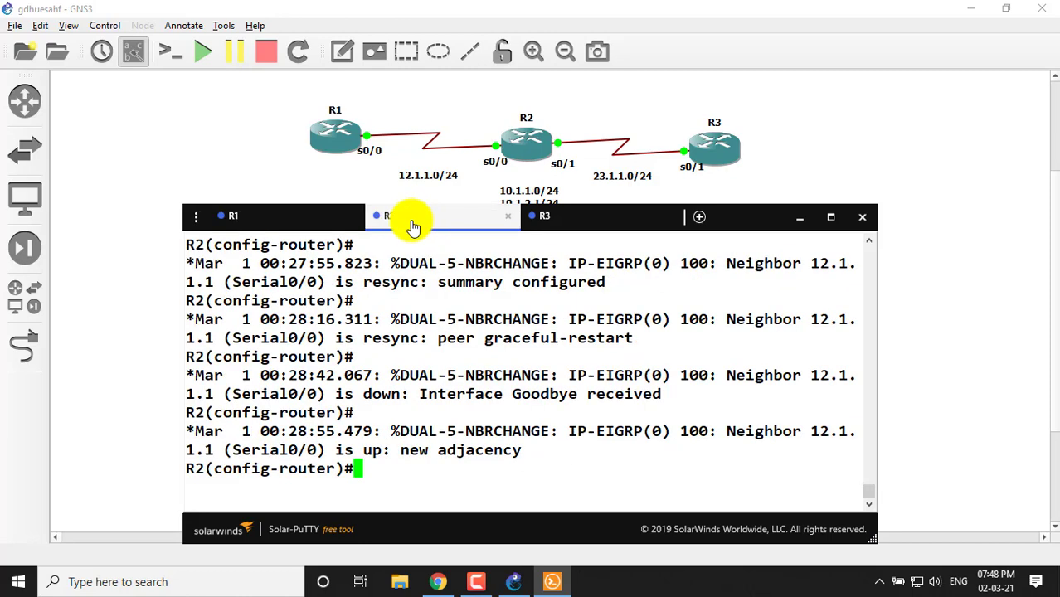
left_click(331, 219)
key("Up")
key("Return")
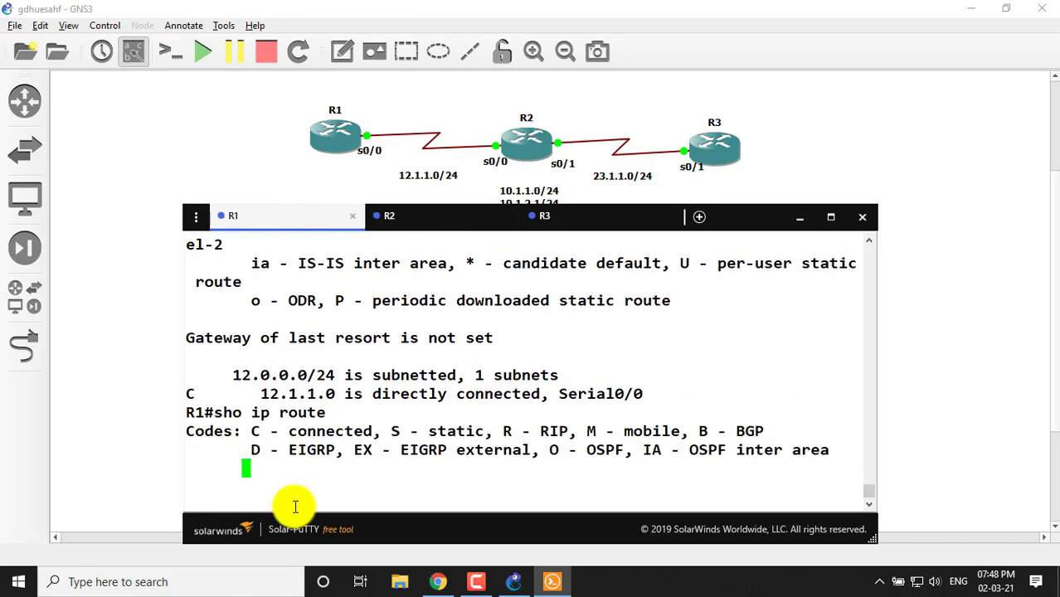
- Switch to R2's console, leave configuration mode and display the IP routing table, examining the loopback and default route entries
left_click(438, 214)
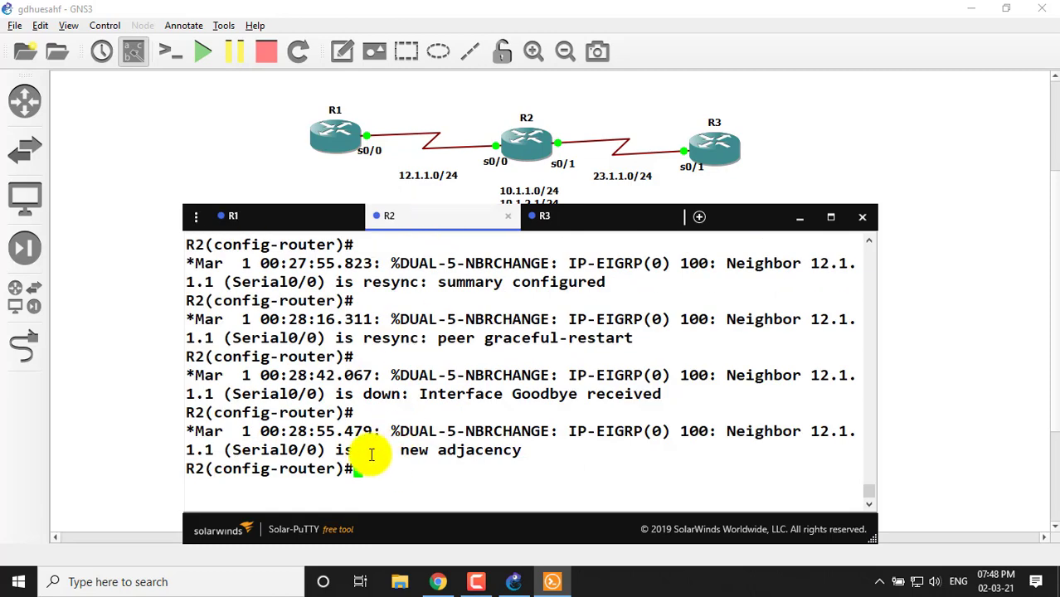
key("Return")
key("Return")
key("Return")
key("Return")
key("ctrl+z")
type("sj")
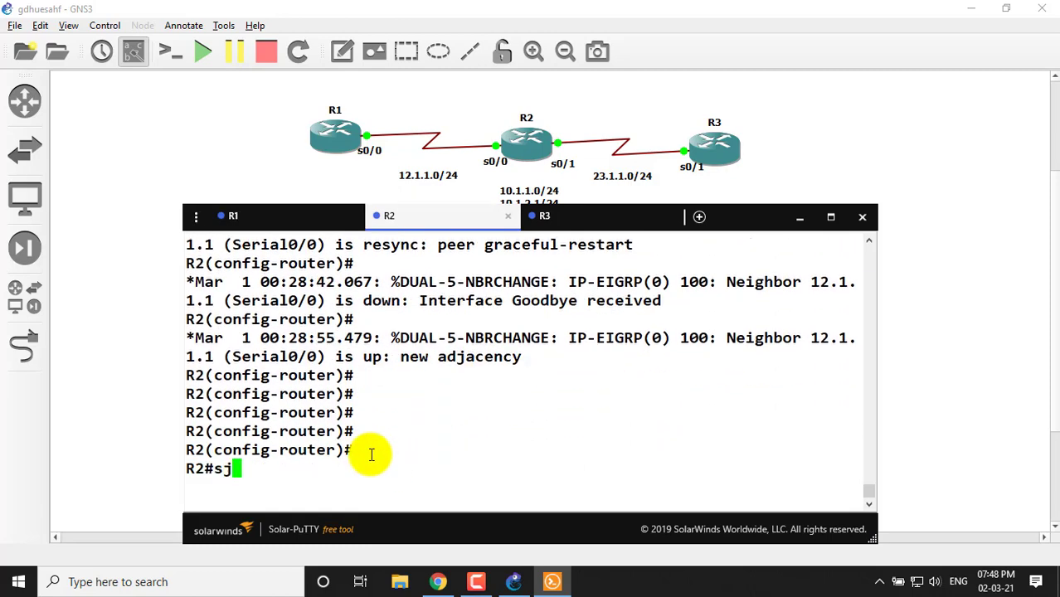
key("BackSpace")
type("ho ip rou")
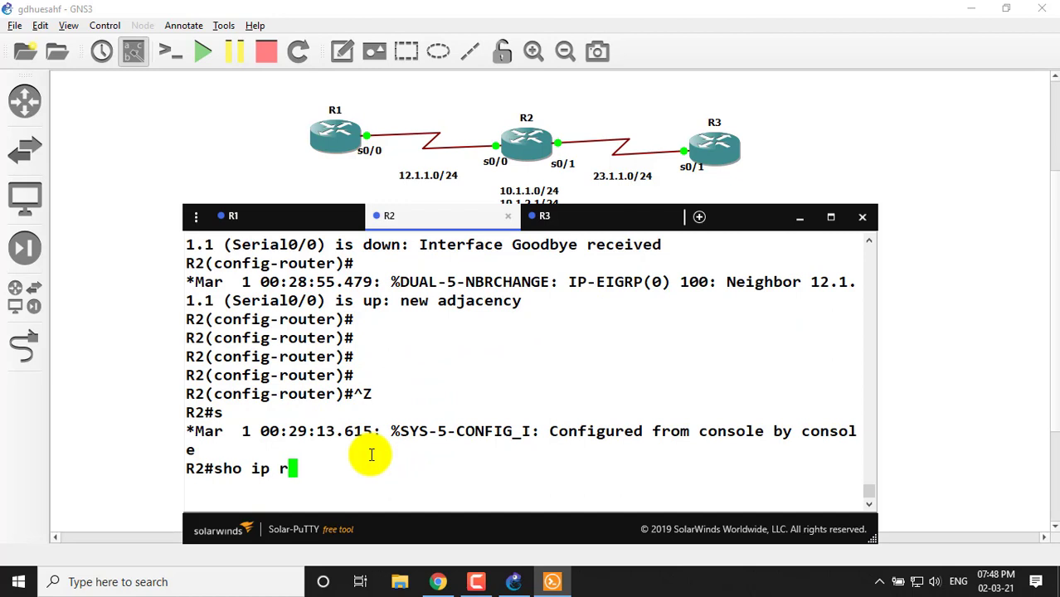
key("Tab")
key("Return")
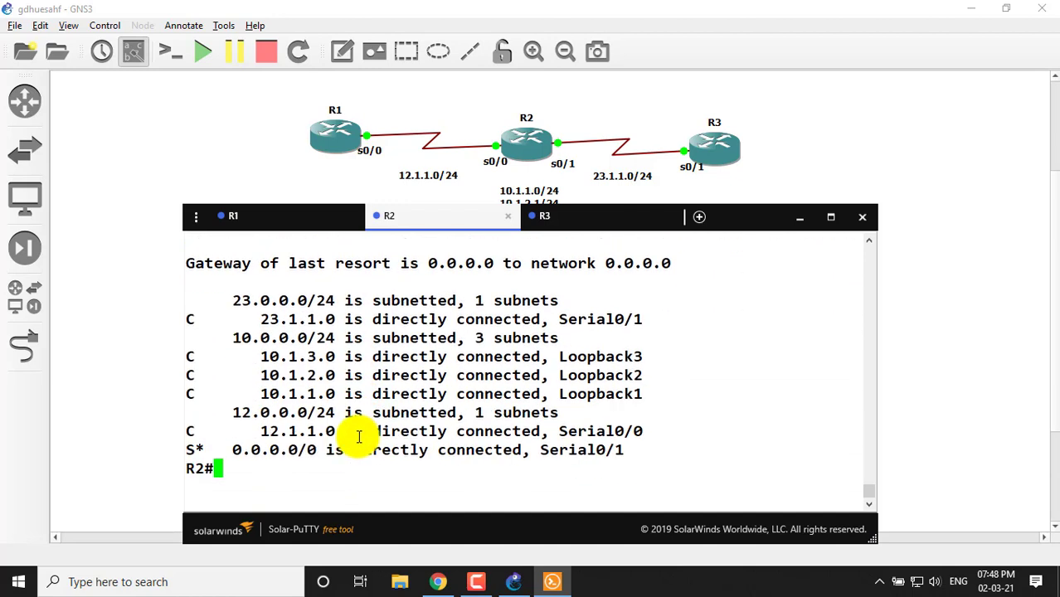
left_click_drag(262, 356, 338, 411)
left_click(236, 355)
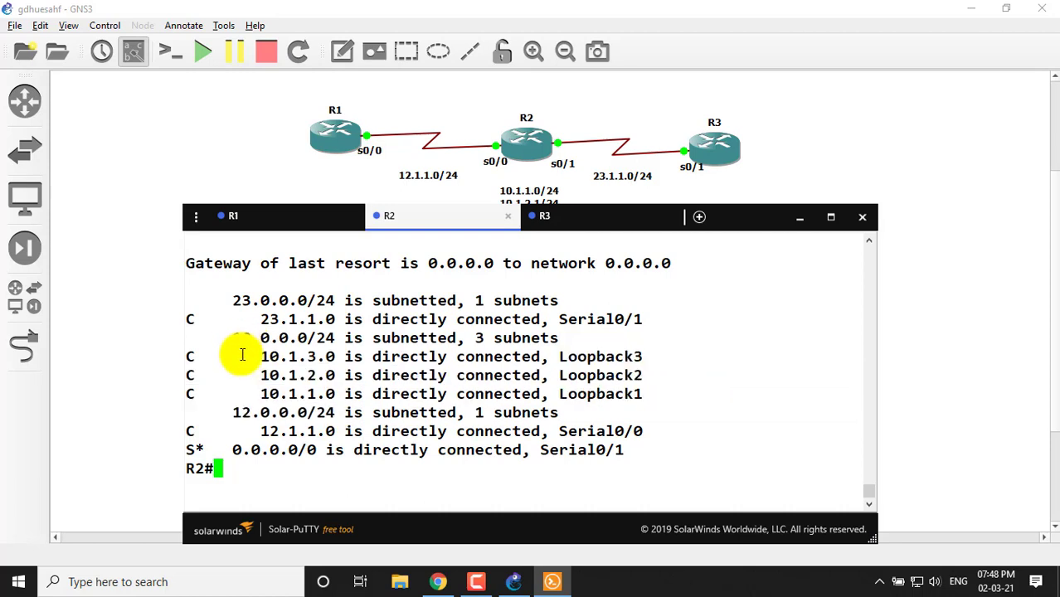
left_click_drag(232, 450, 314, 451)
left_click(711, 429)
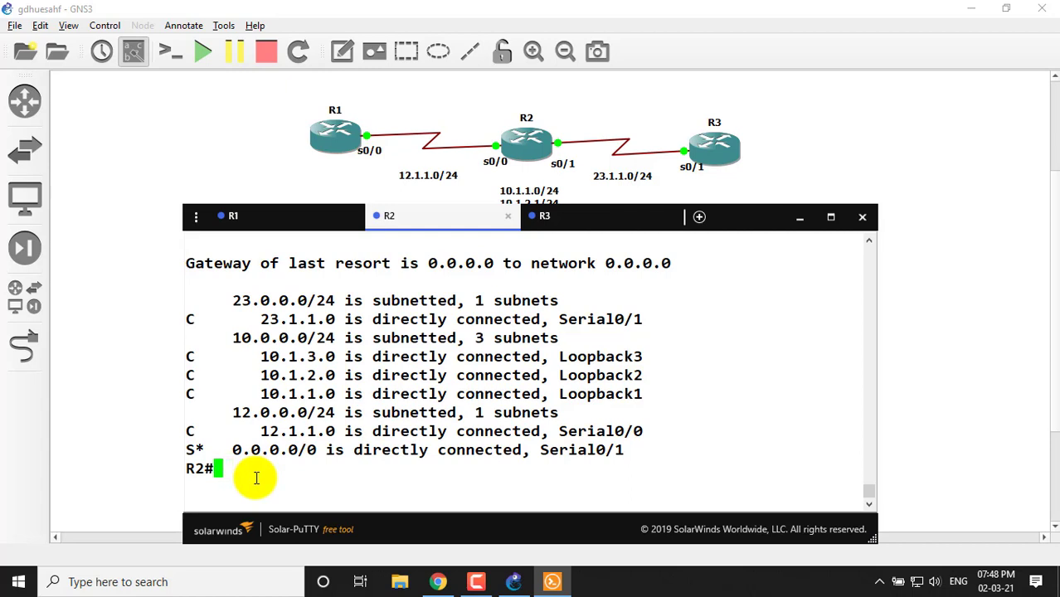
- Display the static route lines of R2's running configuration with sho run | sec ip rou, keeping the console window in front
type("sho ru")
key("Tab")
type("n ")
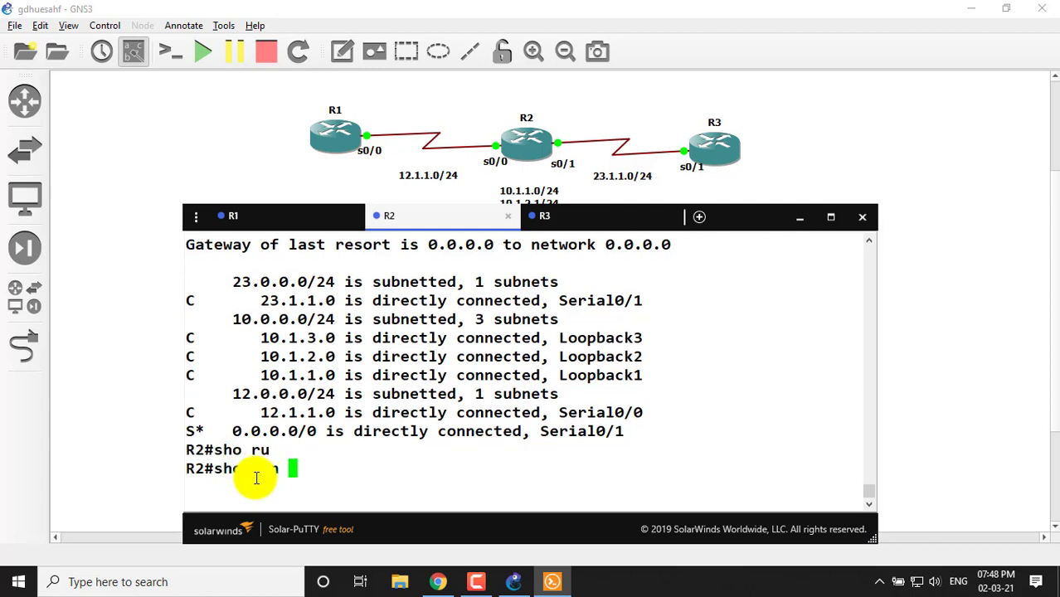
type("| se")
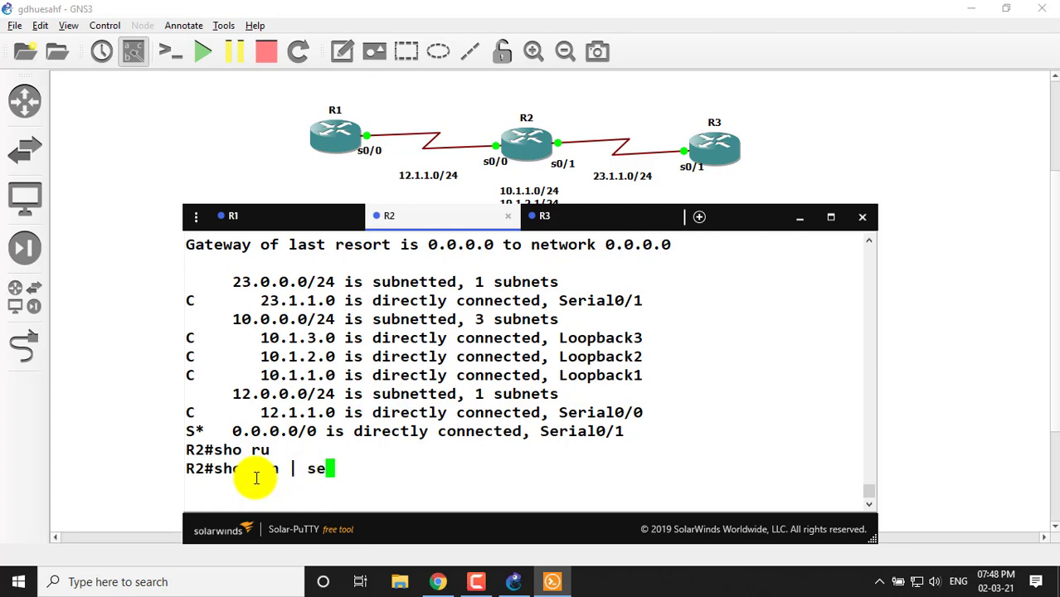
type("c ip ro")
key("Tab")
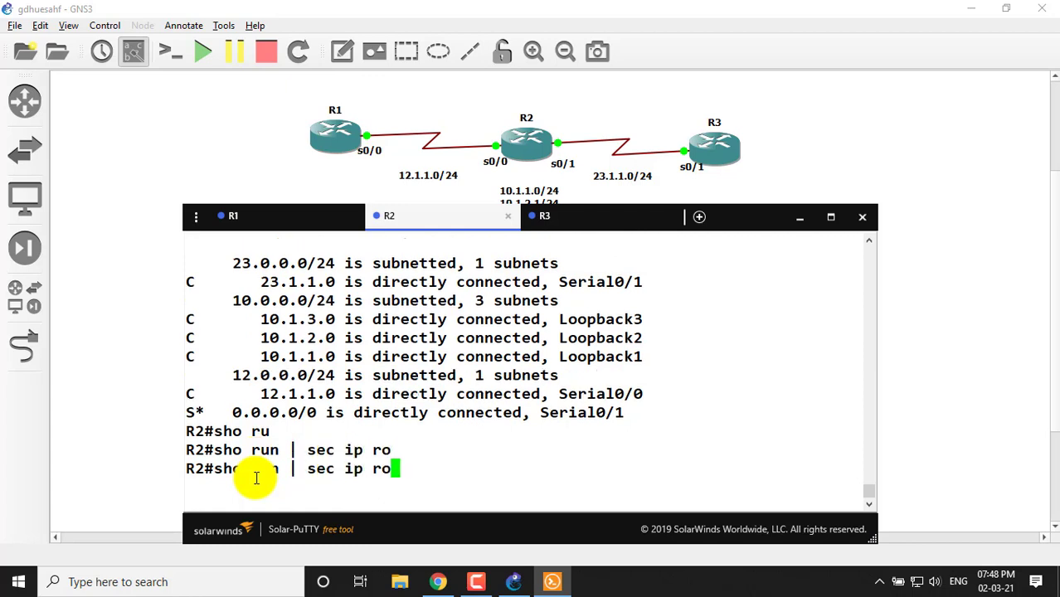
type("u")
key("Return")
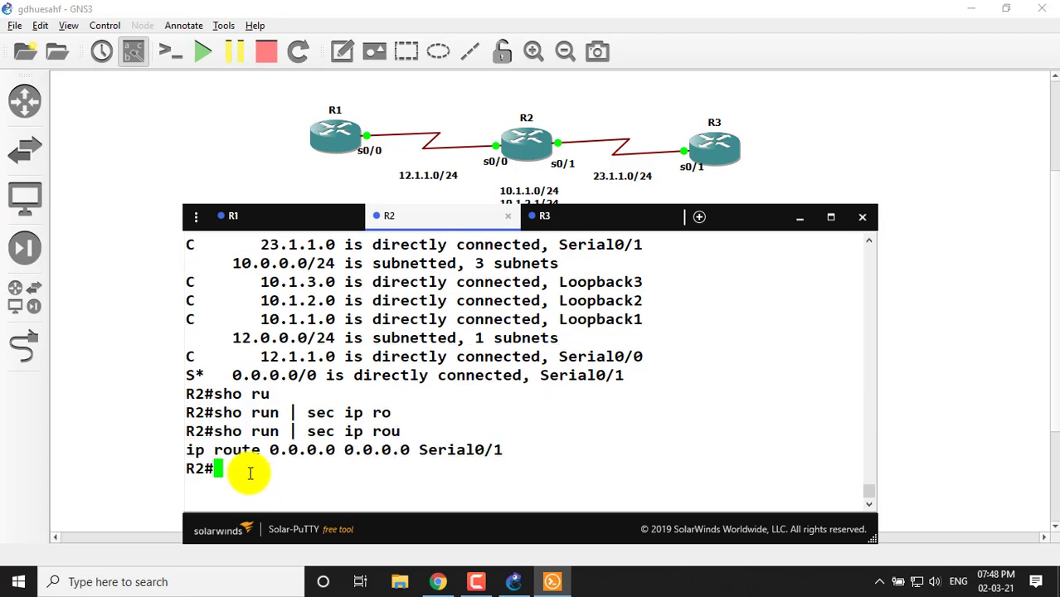
left_click(179, 450)
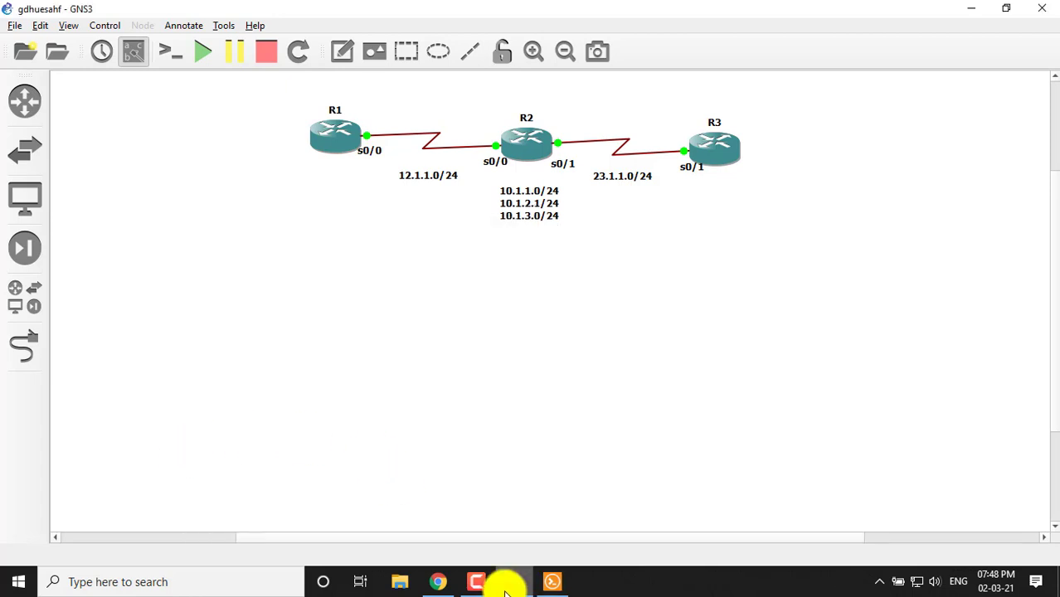
left_click(549, 582)
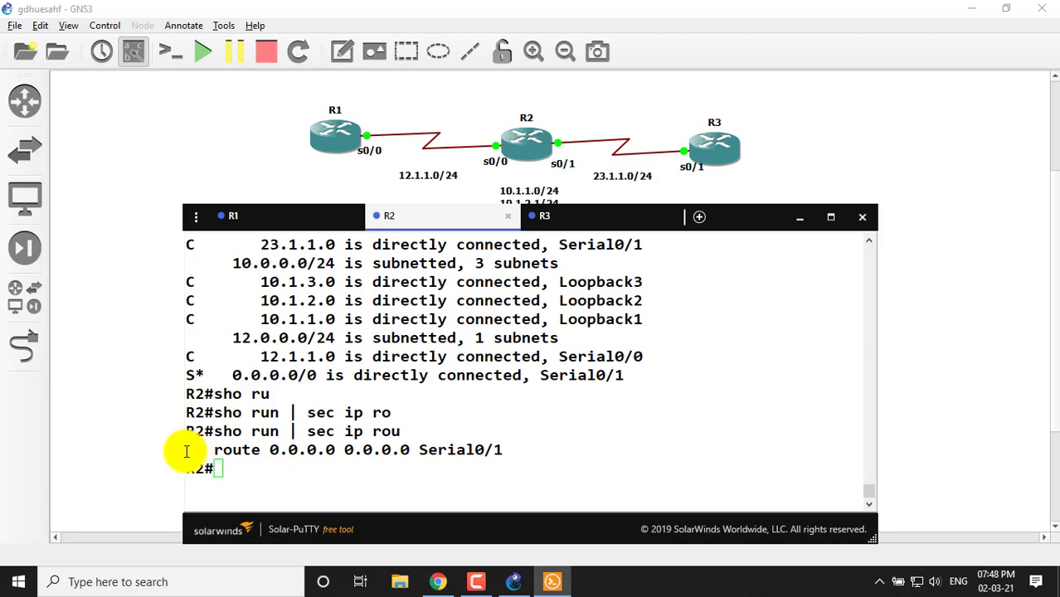
- Remove R2's static default route in global configuration mode with no ip route 0.0.0.0 0.0.0.0 Serial0/1
left_click_drag(184, 449, 491, 449)
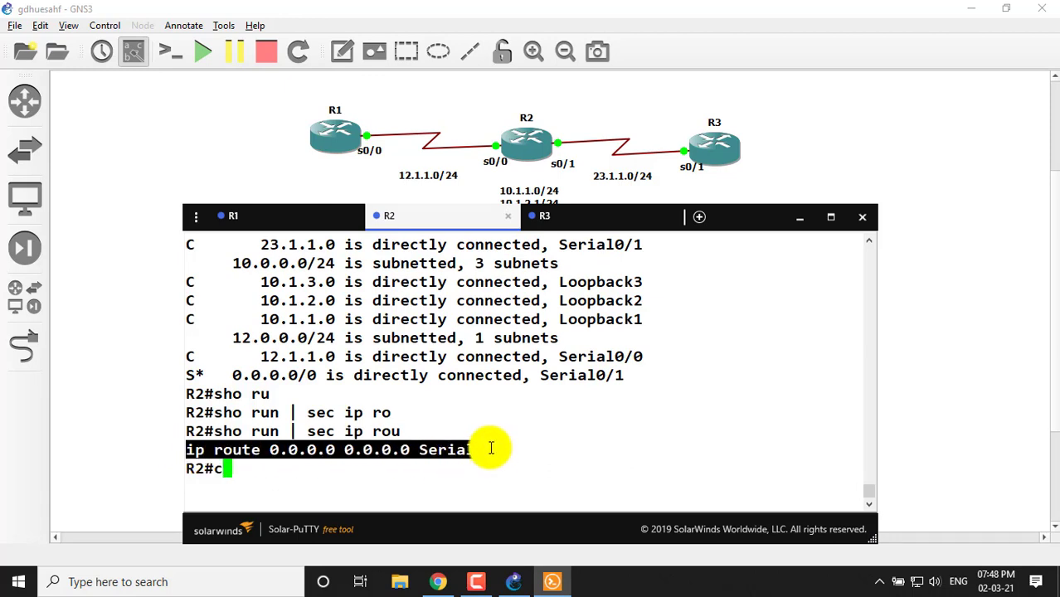
key("Tab")
type("t")
key("Tab")
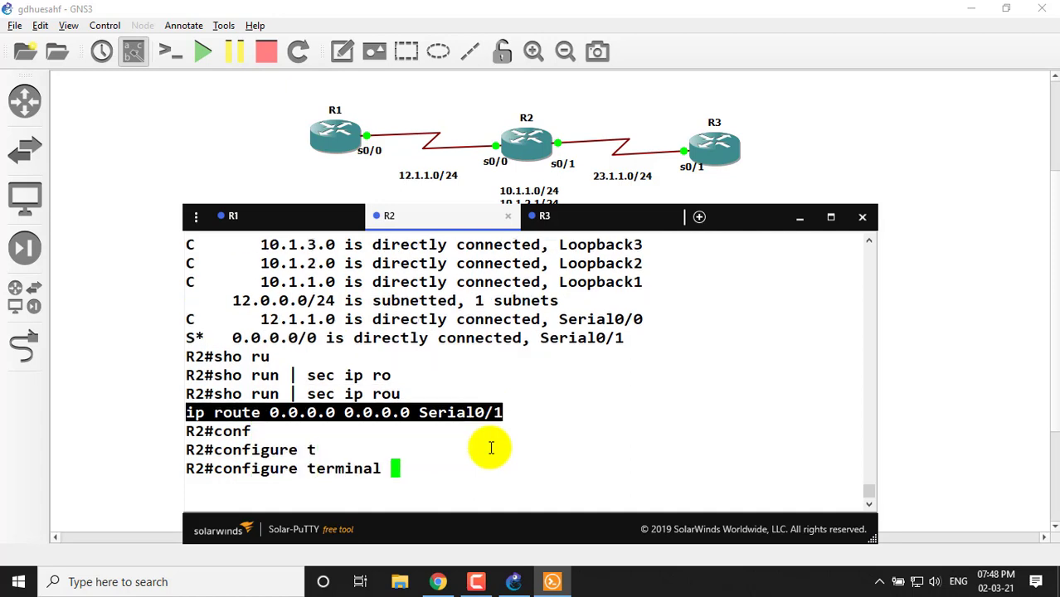
key("Return")
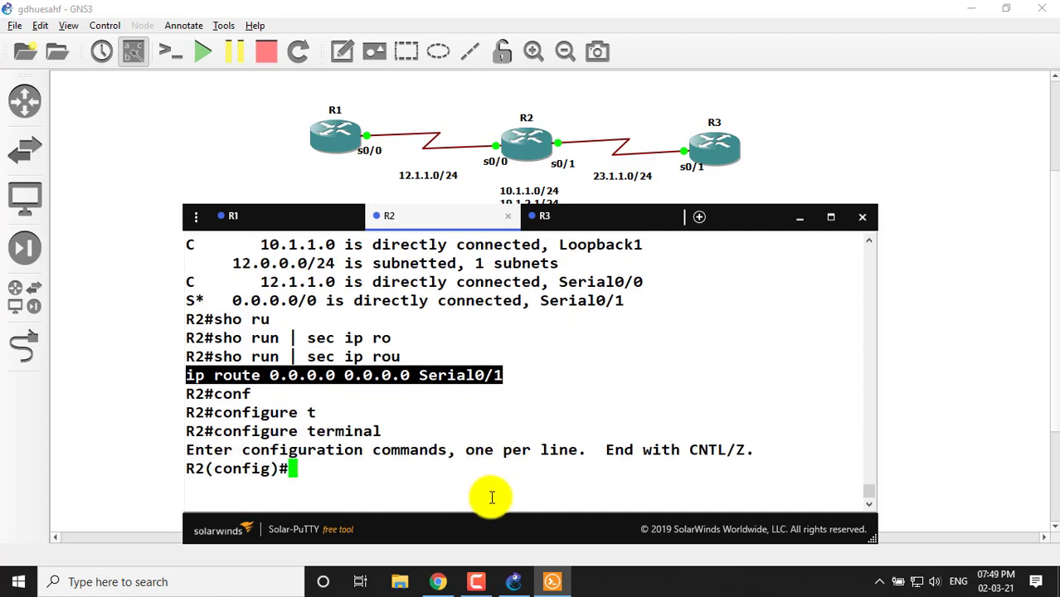
right_click(413, 471)
key("Left")
key("Left")
key("Left")
key("Left")
key("Left")
key("Left")
key("Left")
key("Left")
key("Left")
key("Left")
key("Left")
key("Left")
key("Left")
key("Left")
key("Left")
key("Left")
key("Left")
key("Left")
key("Left")
key("Left")
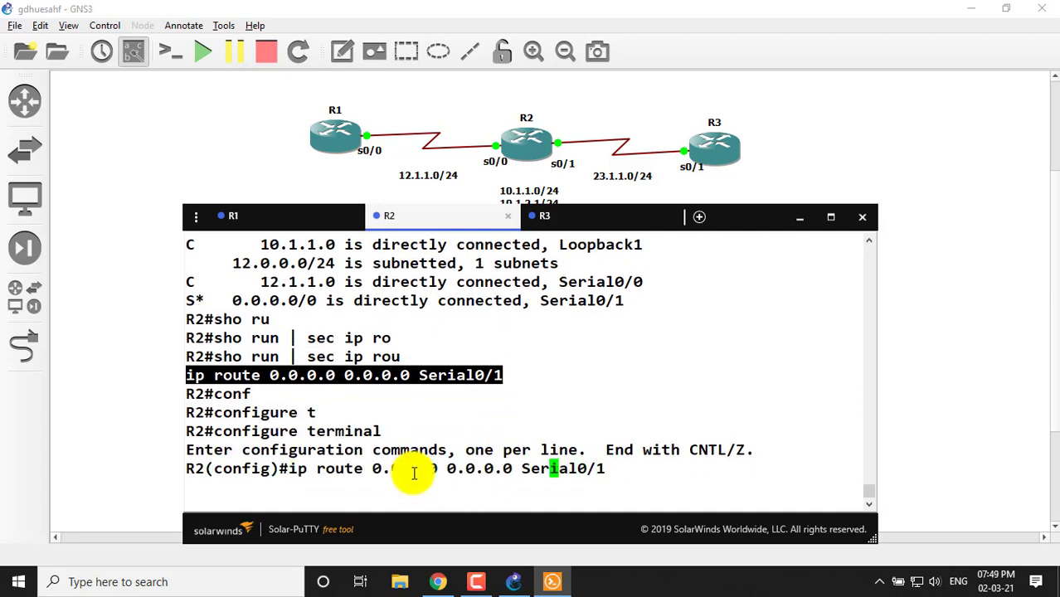
type("no")
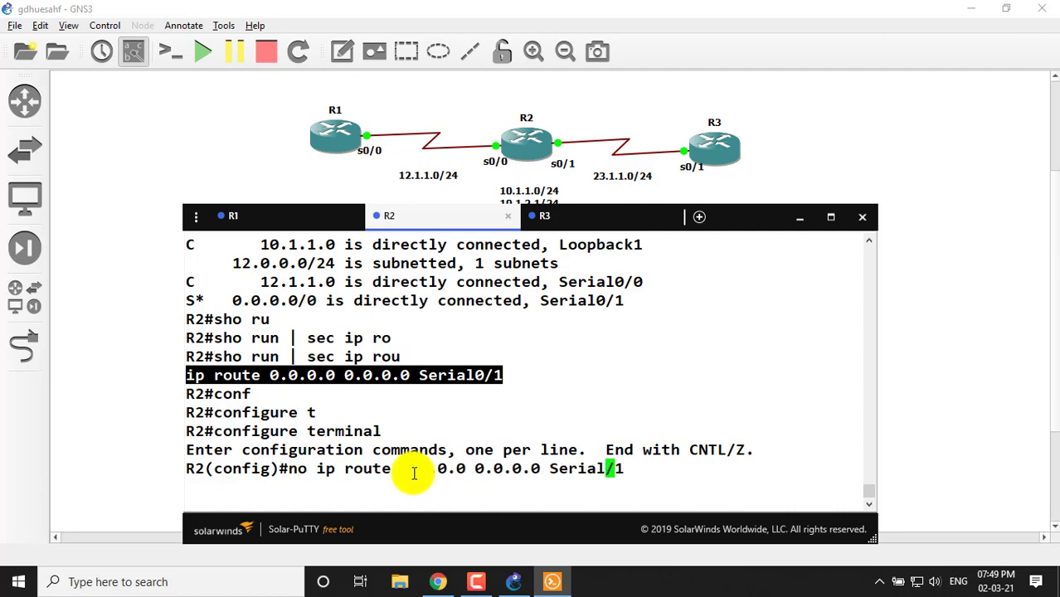
key("Return")
key("Return")
key("Return")
key("Return")
key("Return")
key("Return")
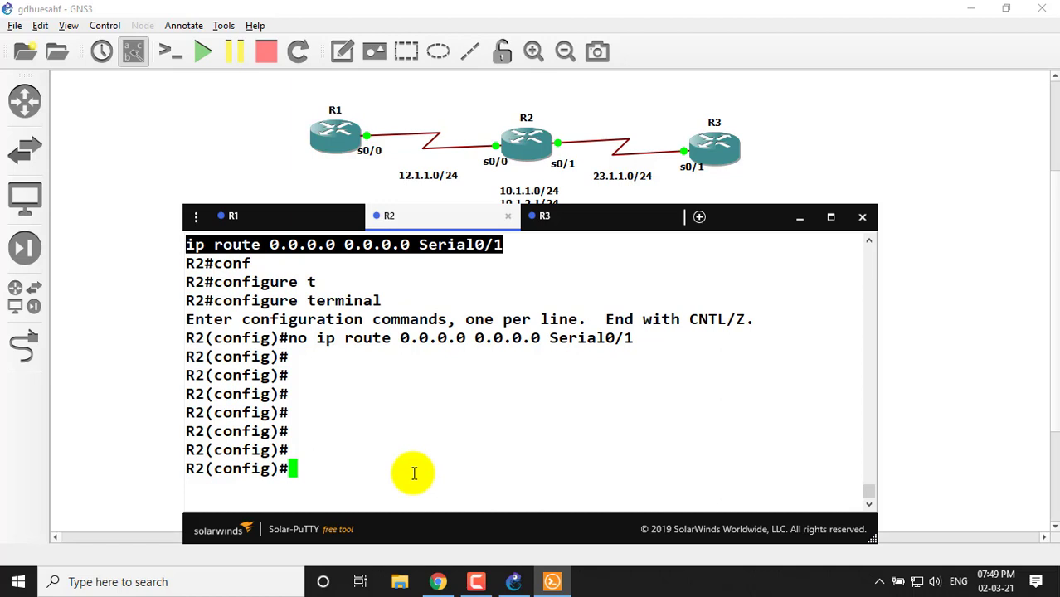
- Return R2 to privileged mode and display its EIGRP topology table with sho ip eigrp topology
key("ctrl+z")
type("sho ip ei")
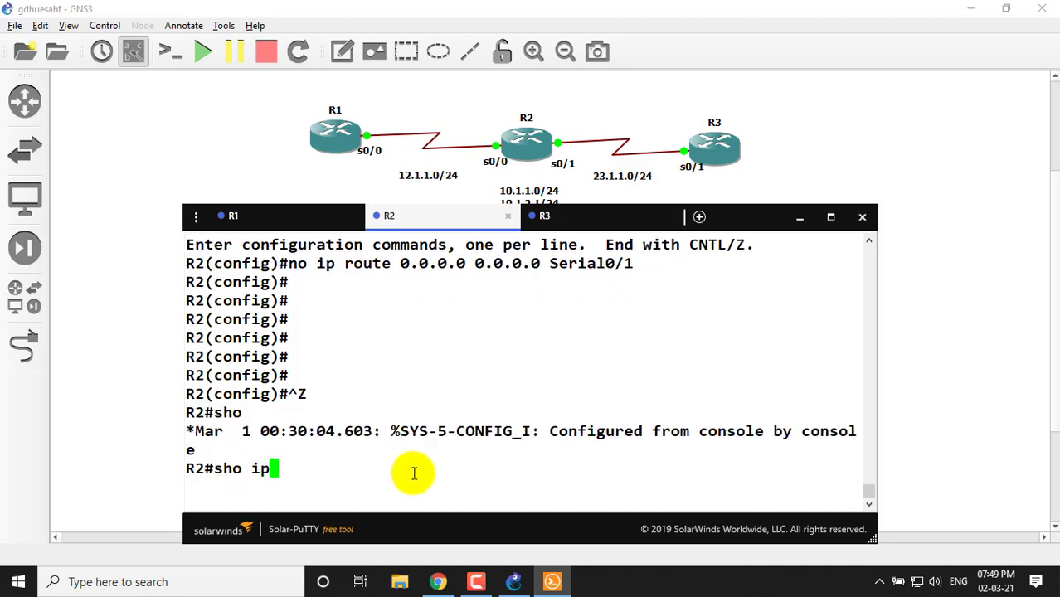
key("Tab")
type("to")
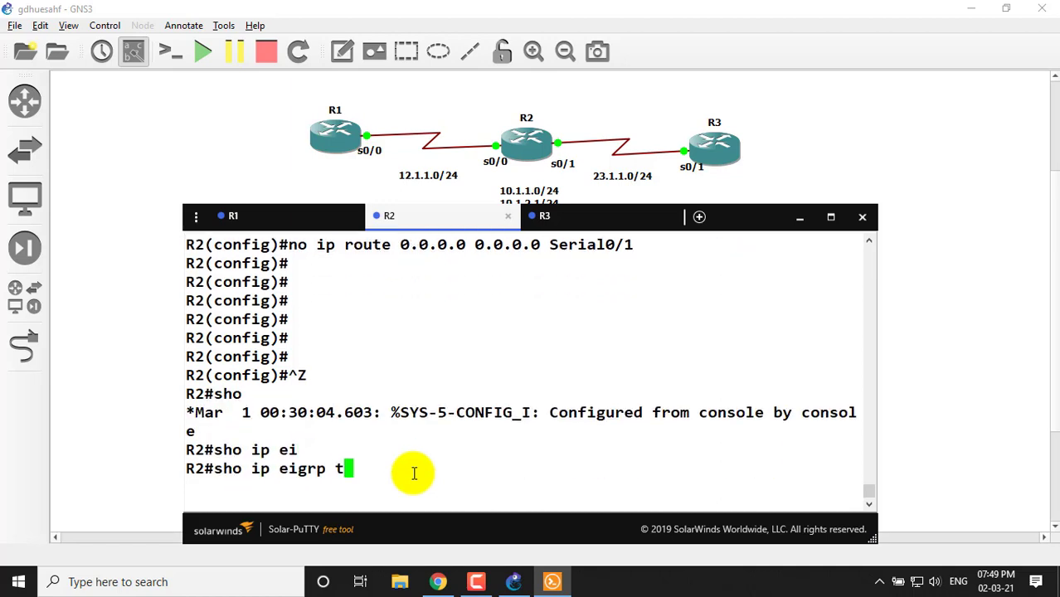
key("Tab")
key("Return")
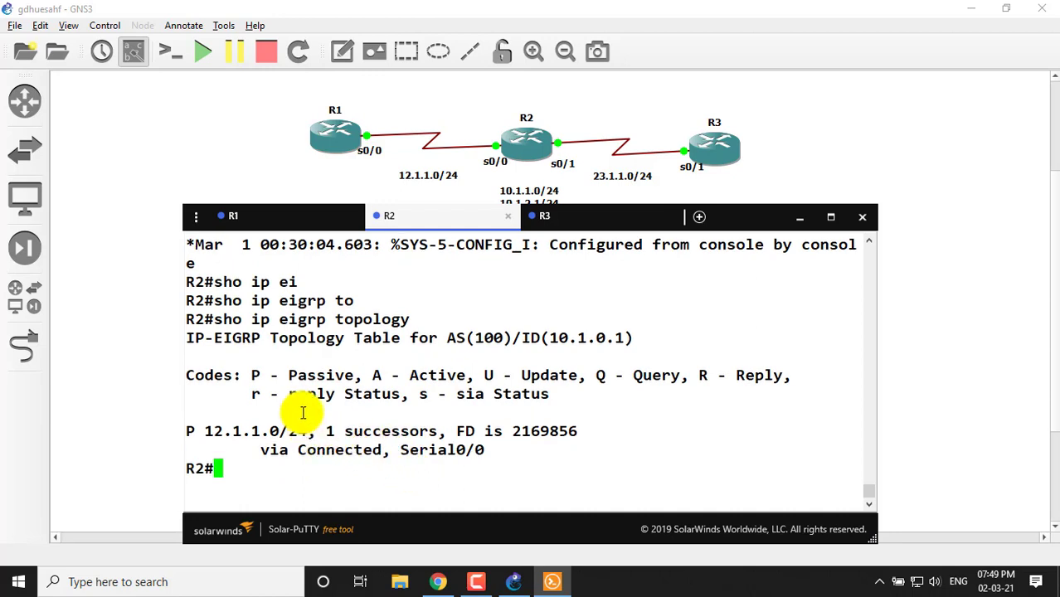
- Enter R2's global configuration mode and delete the EIGRP process with no router eigrp 100
type("conf")
key("Tab")
type("t")
key("Tab")
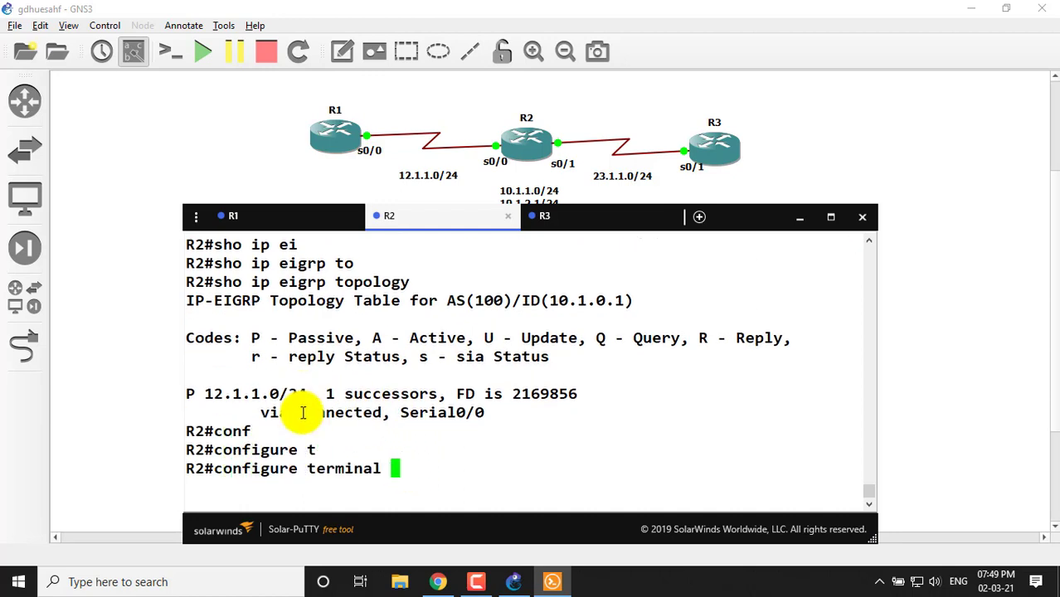
key("Return")
key("Return")
key("Return")
key("Return")
key("Return")
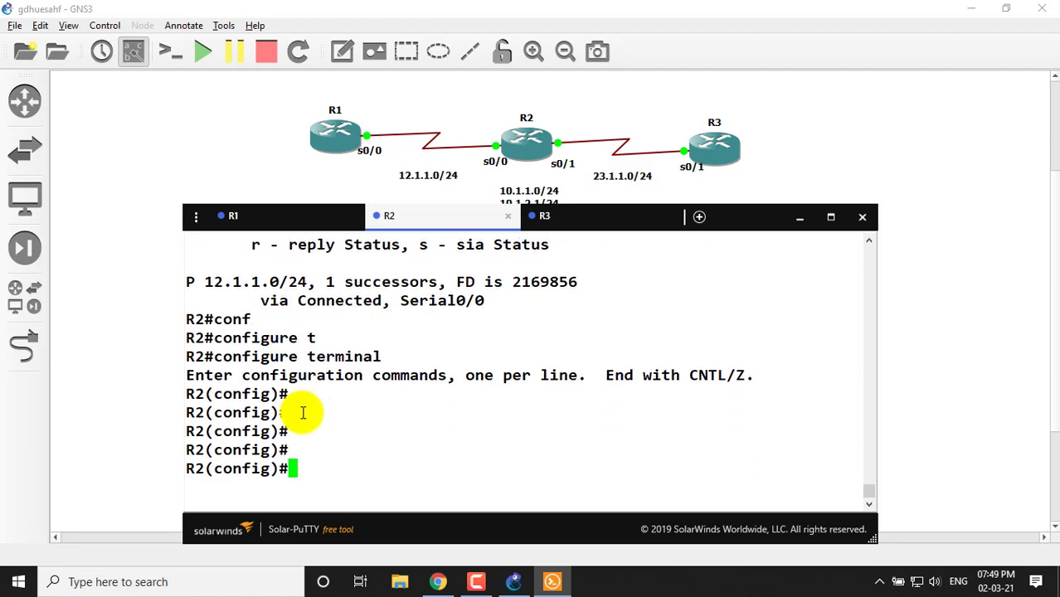
type("no rou")
key("Tab")
type("r")
key("Tab")
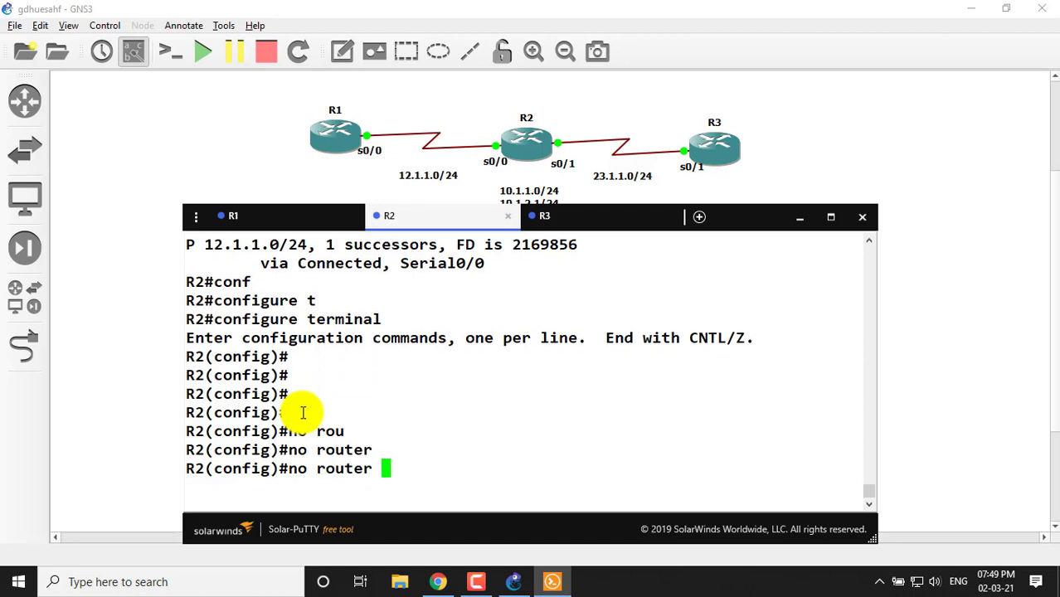
type("e")
key("Tab")
type("100")
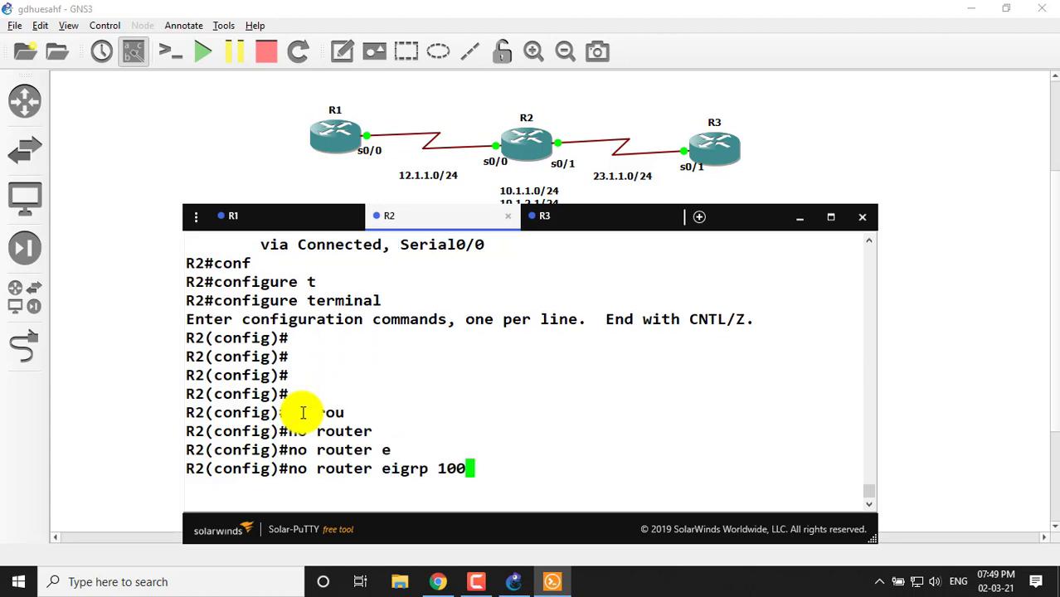
key("Return")
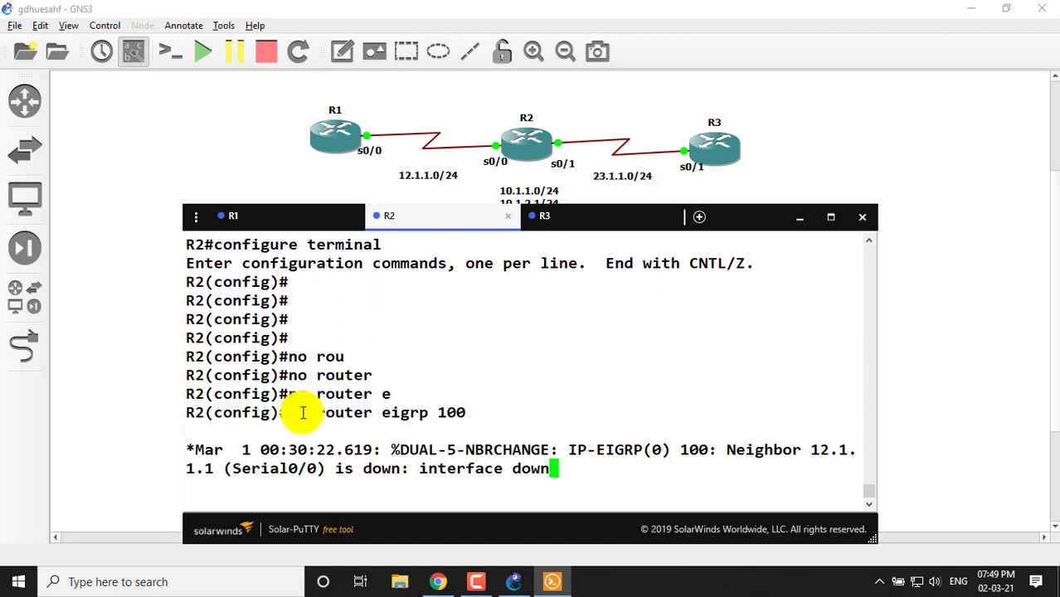
key("Return")
key("Return")
key("Return")
key("Return")
key("Return")
key("Return")
key("Return")
key("Return")
key("Return")
key("Return")
key("Return")
key("Return")
key("Return")
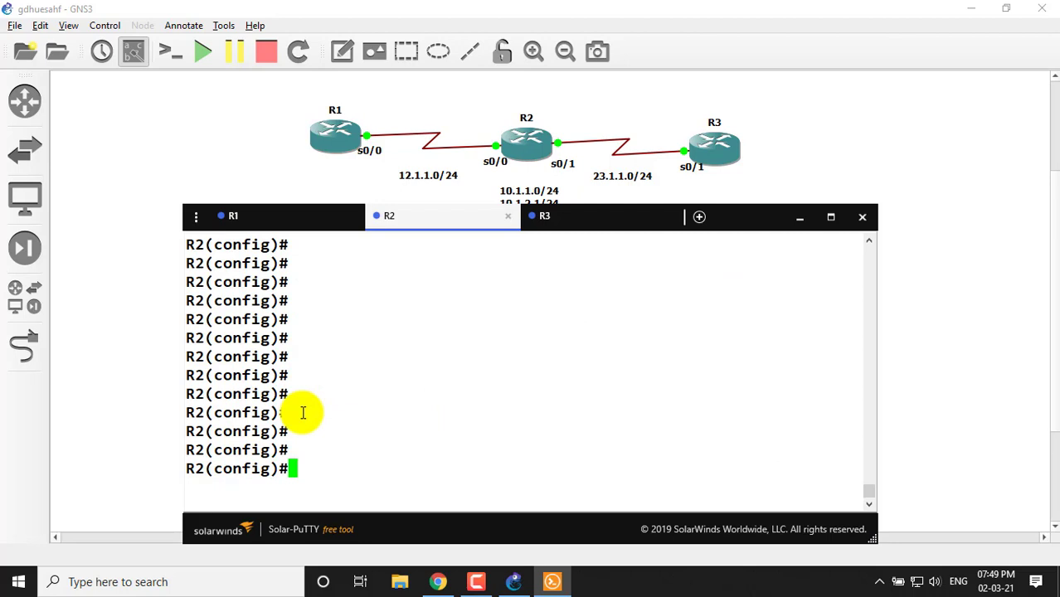
- Create EIGRP process 100 again on R2 and enable auto-summary in it
type("rou")
key("Tab")
type("r")
key("Tab")
type("e")
key("Tab")
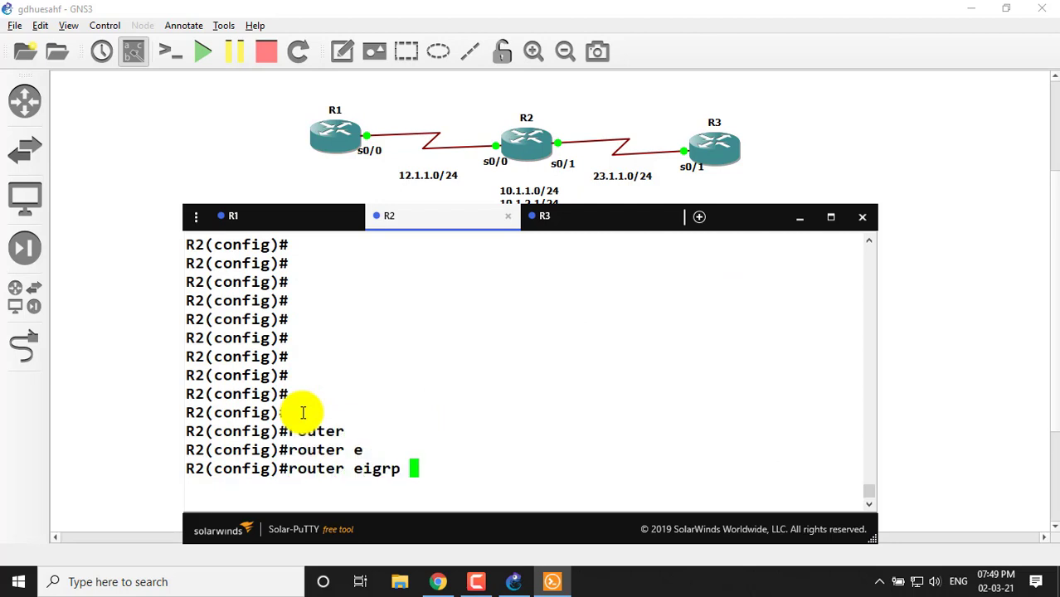
type("100")
key("Return")
key("Return")
key("Return")
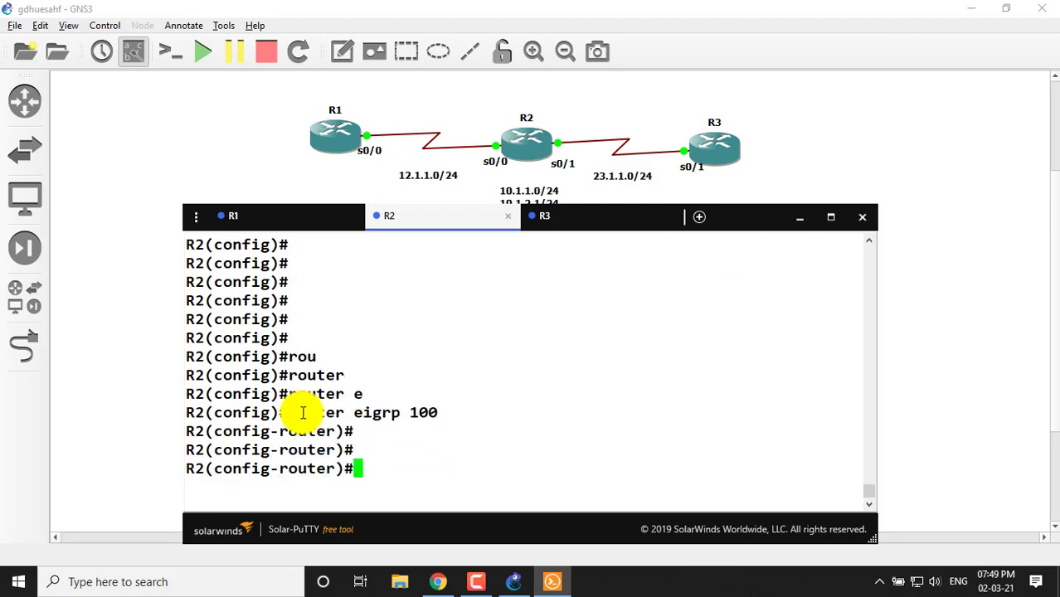
type("au")
key("Tab")
key("Return")
key("Return")
- Advertise all of R2's interfaces in EIGRP 100 with the network statement 0.0.0.0
type("n")
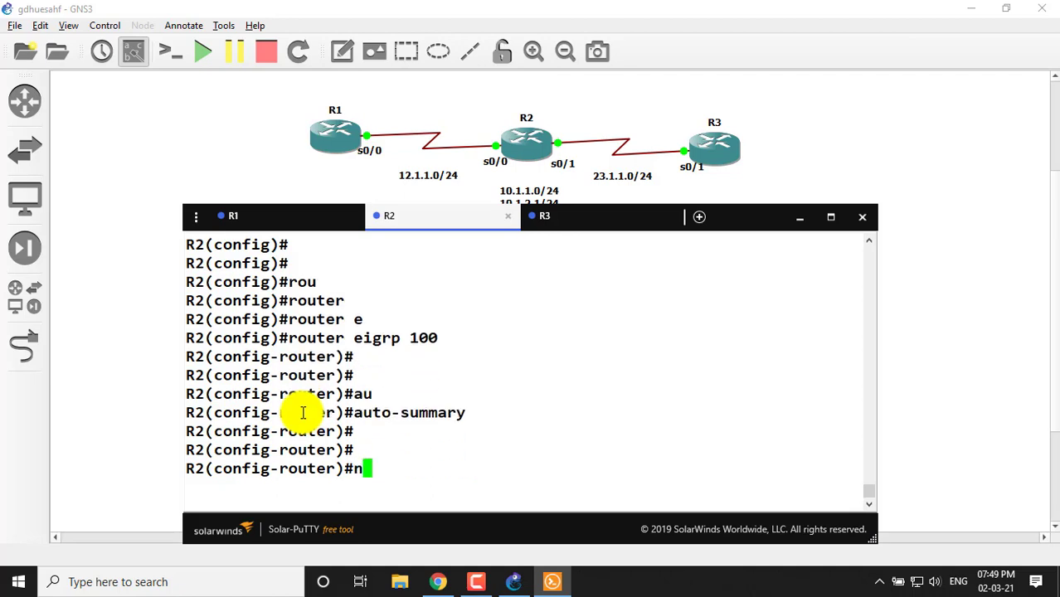
type("et")
key("Tab")
type("0.0.0.0")
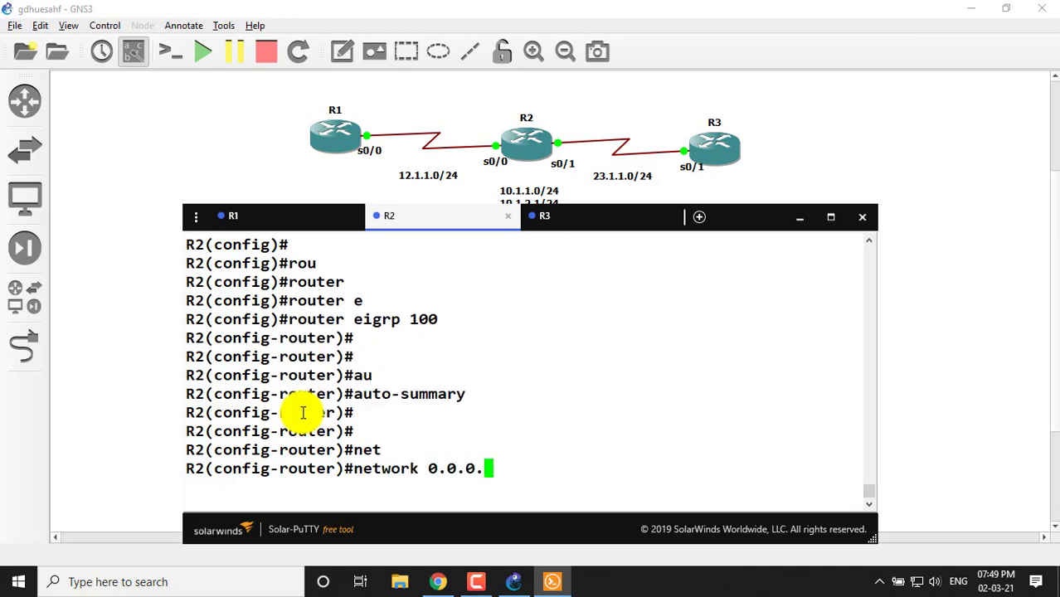
key("Return")
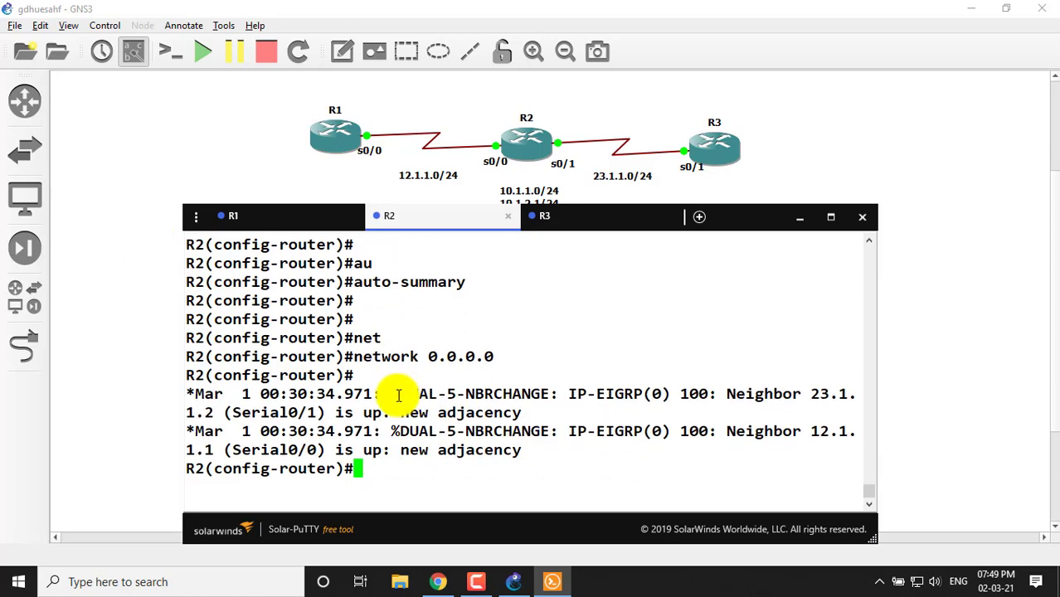
- Leave R2's configuration mode and display the EIGRP topology table again, examining the summary entry for the 10.0.0.0/8 network
key("ctrl+z")
type("s")
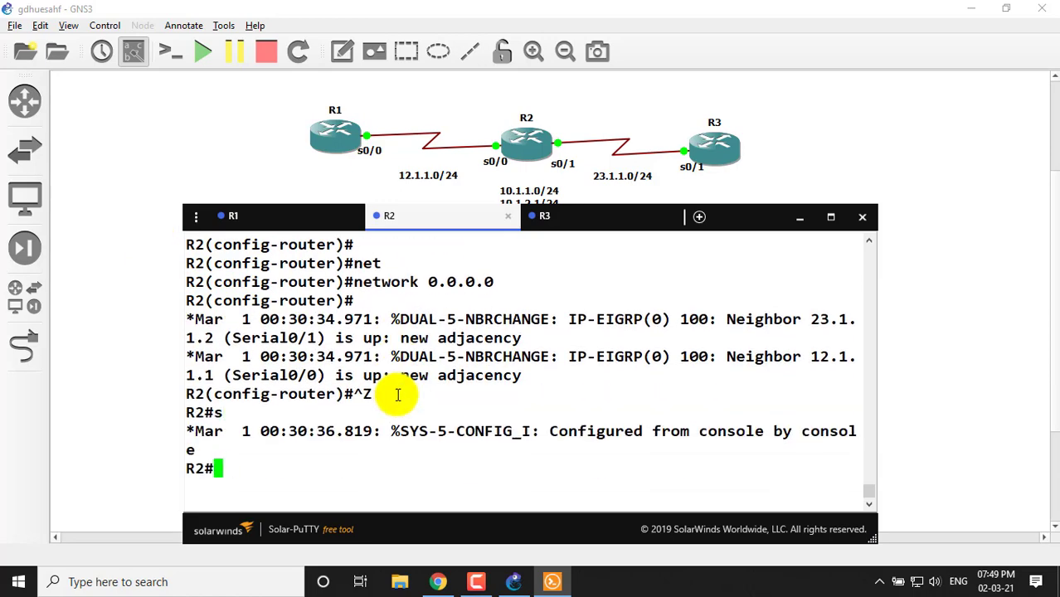
key("Up")
key("Up")
key("Return")
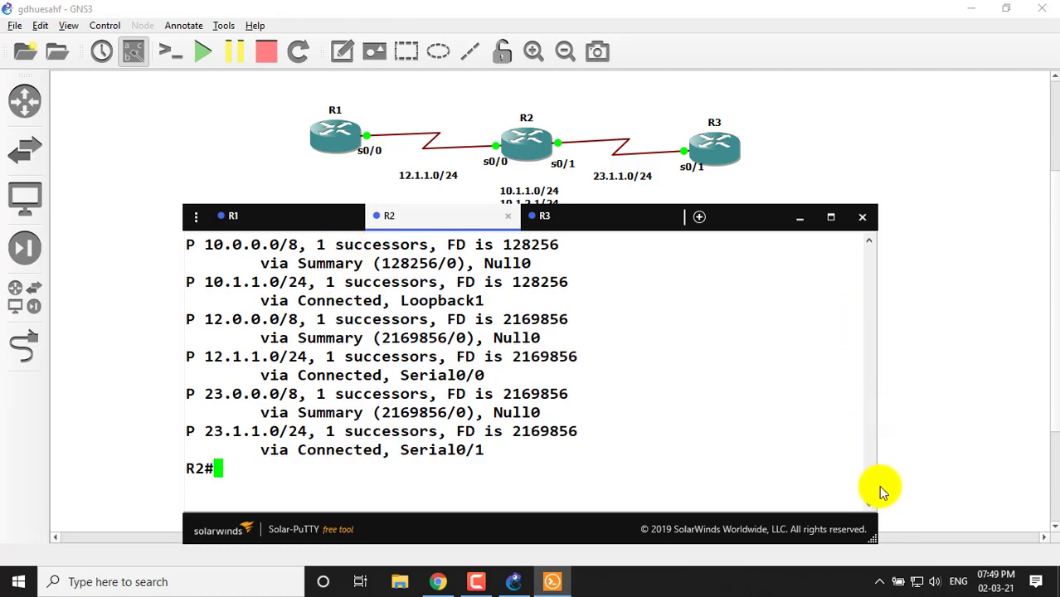
scroll(871, 489, "up", 3)
scroll(871, 489, "up", 1)
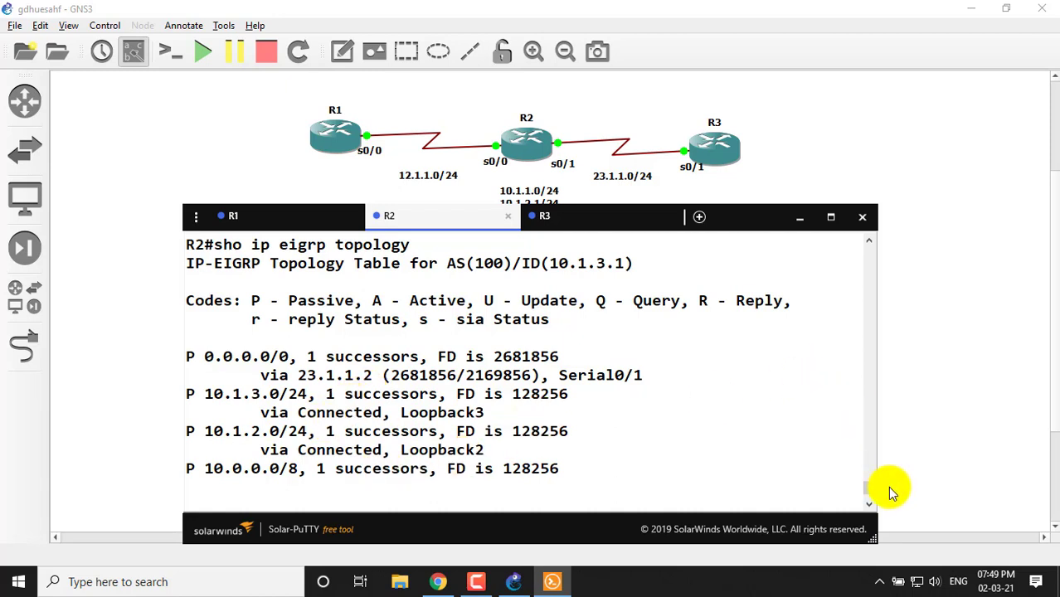
scroll(865, 486, "down", 4)
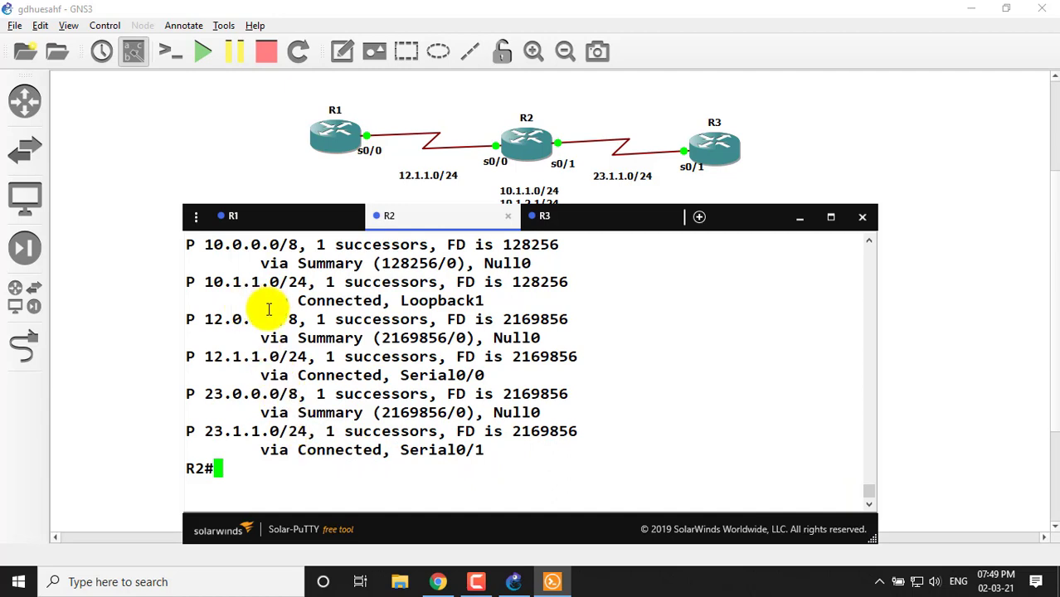
left_click_drag(253, 264, 539, 264)
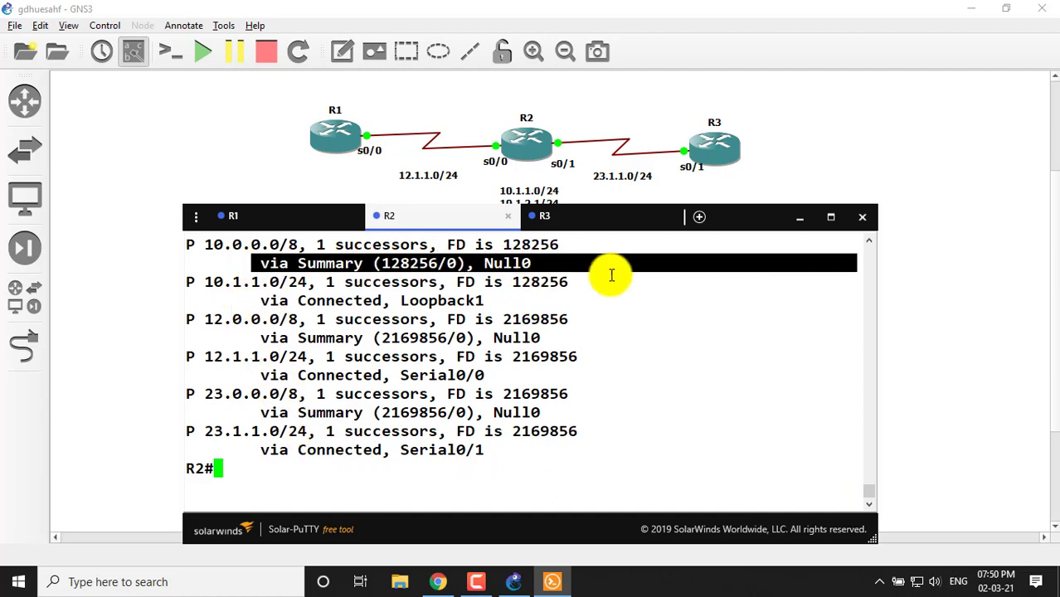
- Switch to R1's console and display its IP routing table, examining the EIGRP entry for the 10.0.0.0/8 network
left_click(282, 217)
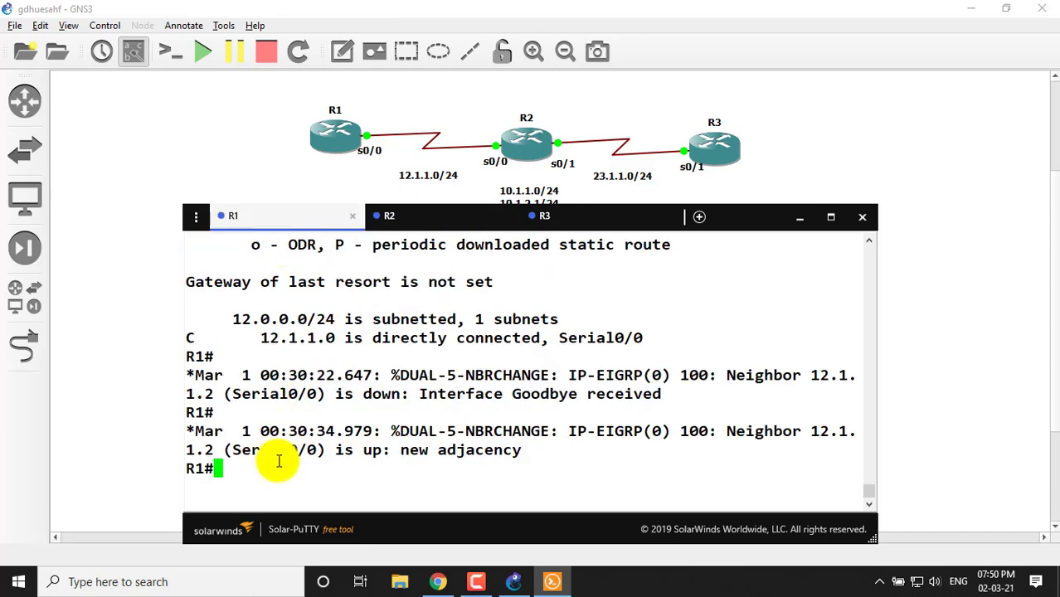
type("sho ip route")
key("Return")
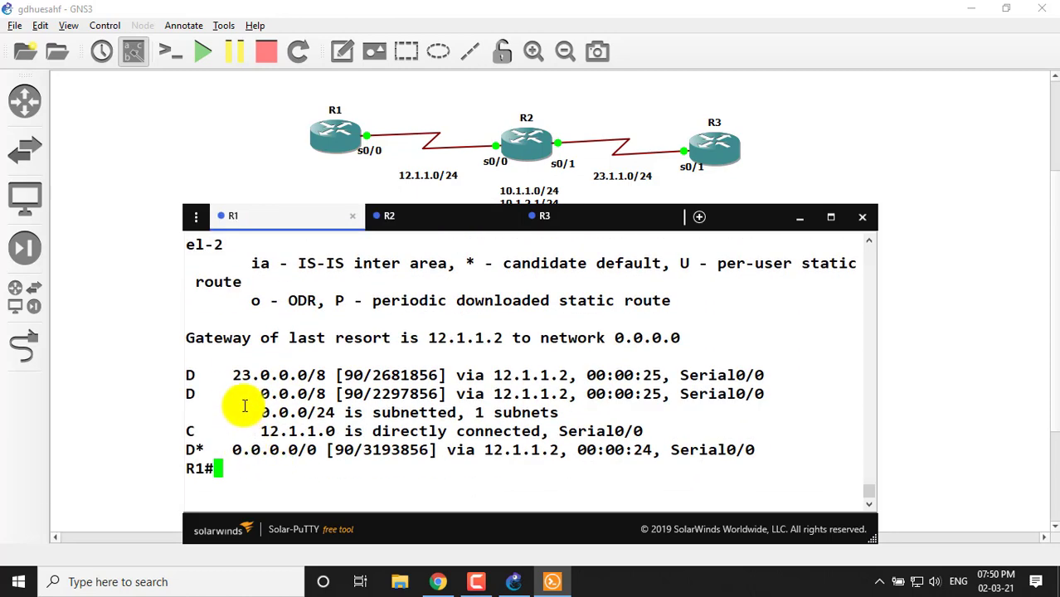
left_click_drag(223, 395, 330, 401)
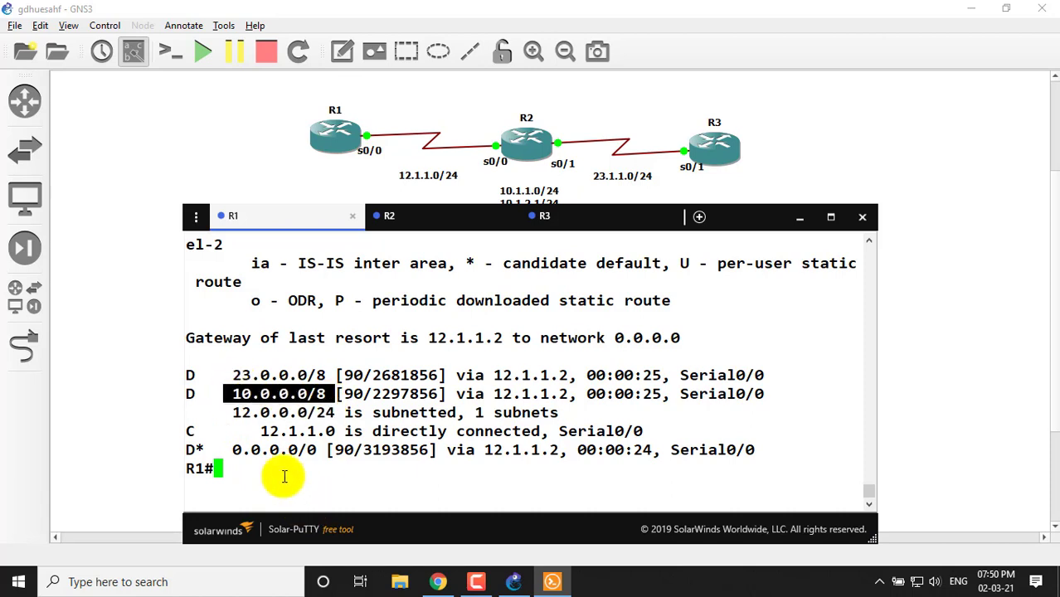
left_click(441, 216)
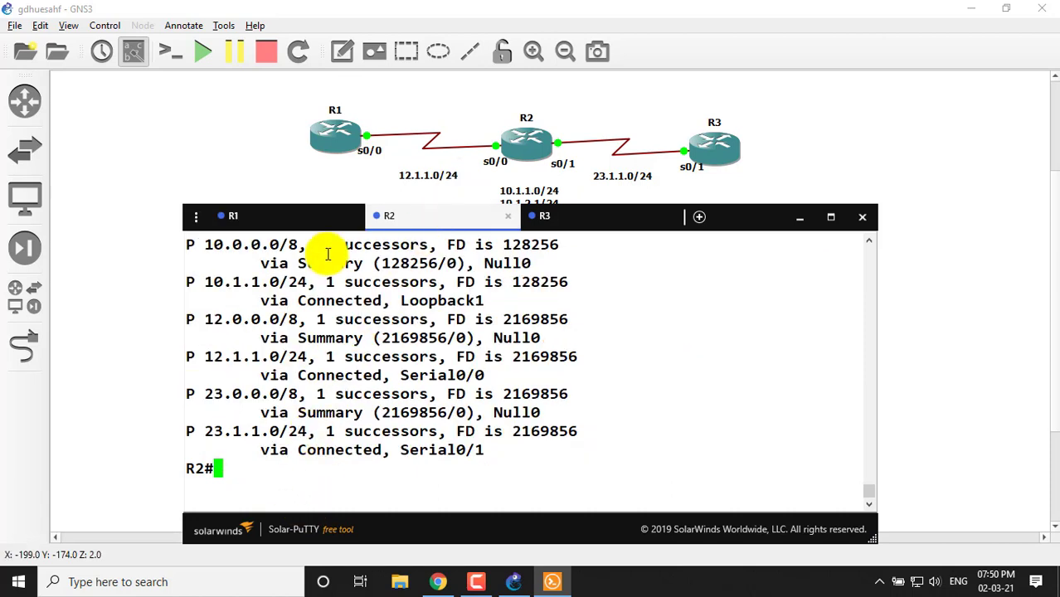
left_click(311, 224)
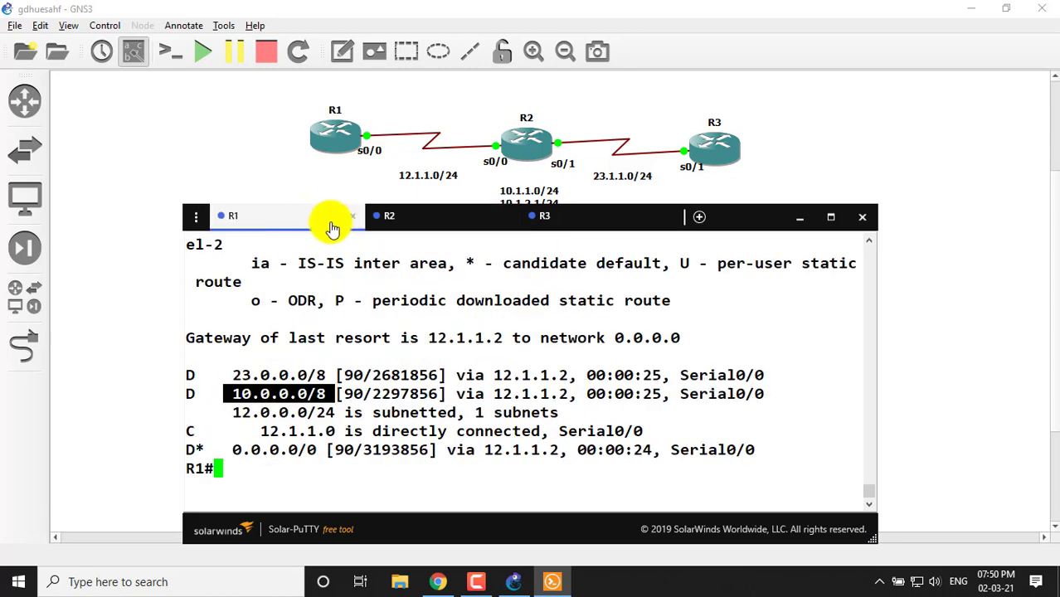
left_click(391, 217)
left_click(331, 226)
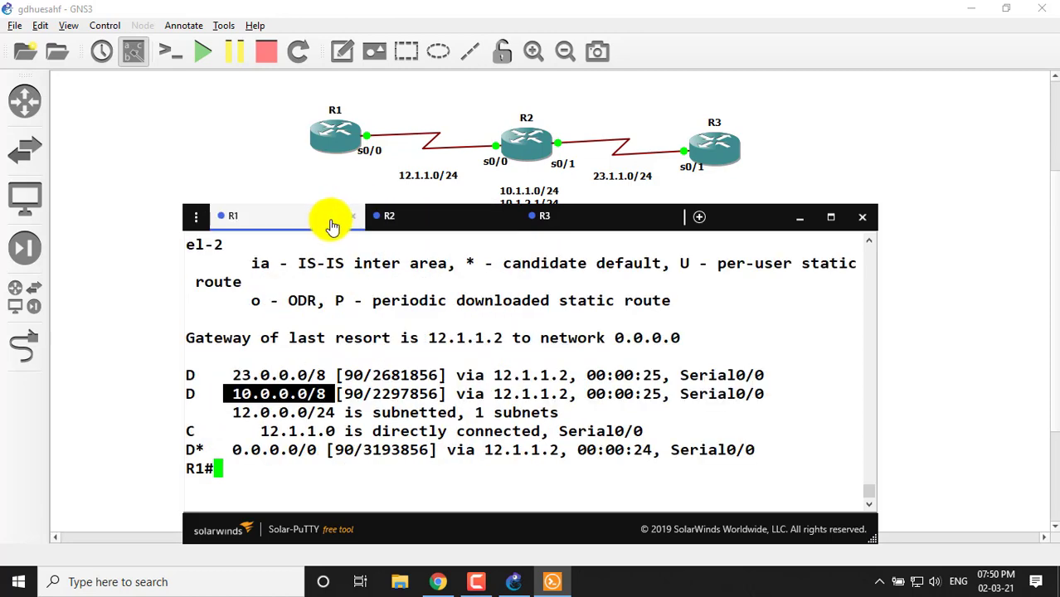
left_click(405, 219)
left_click(574, 219)
- Switch to R2's console and display its IP routing table with sho ip route, examining the EIGRP default route entry
left_click(436, 224)
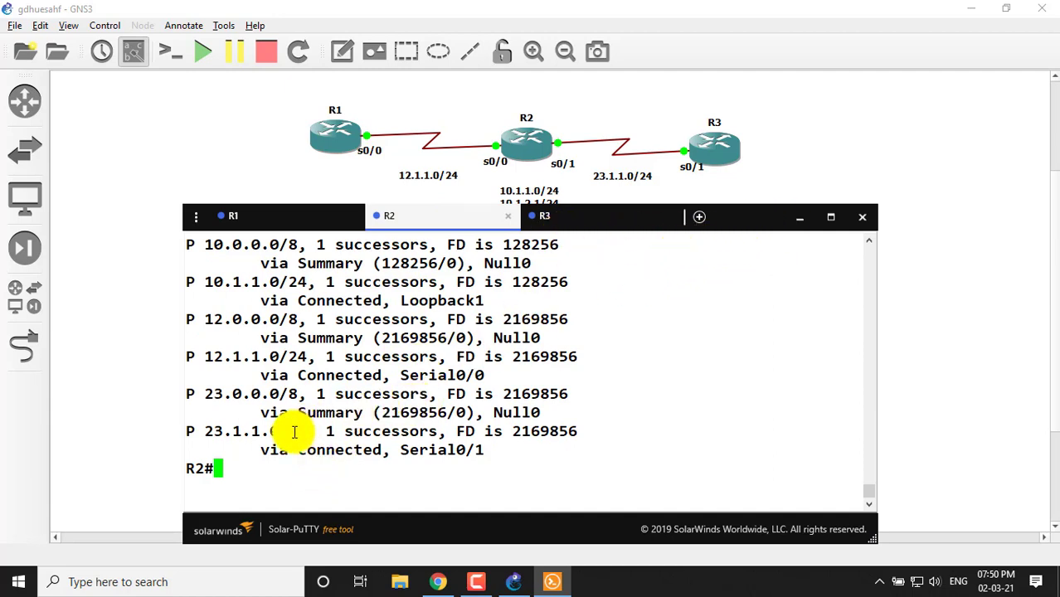
type("sho ip ")
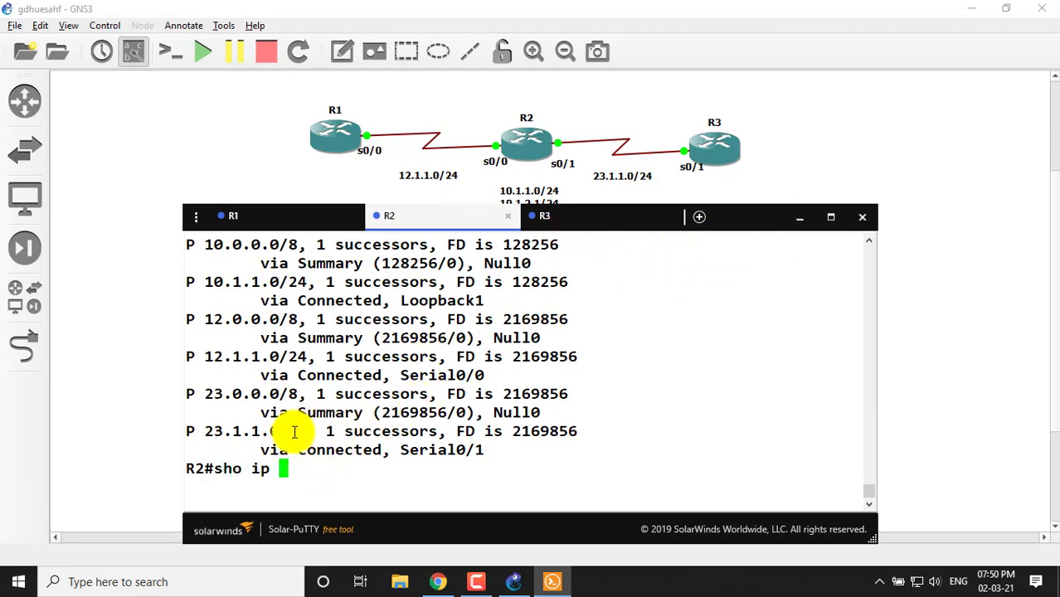
type("rou")
key("Tab")
key("Return")
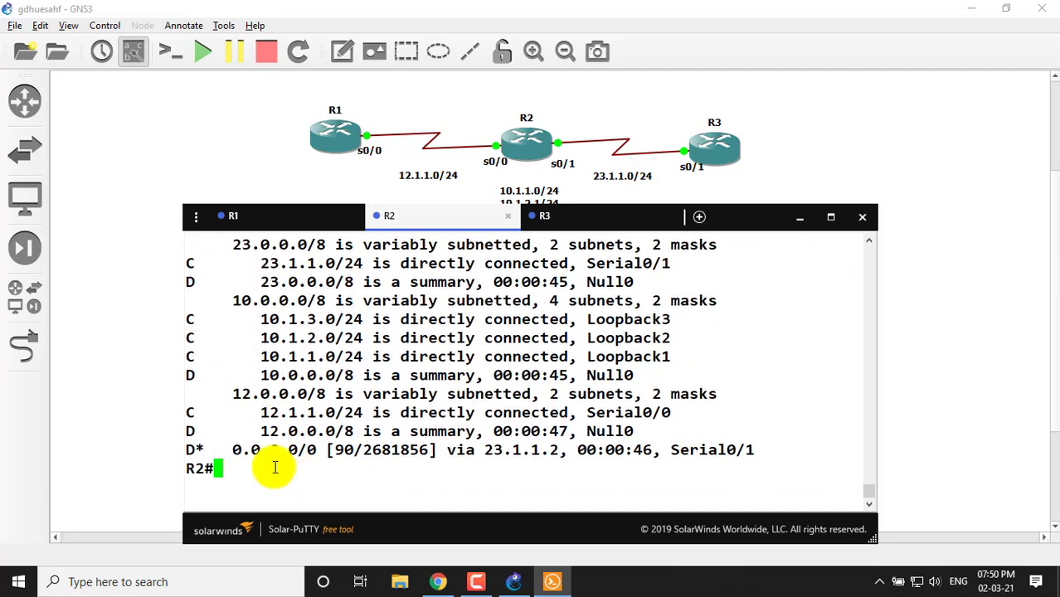
double_click(255, 451)
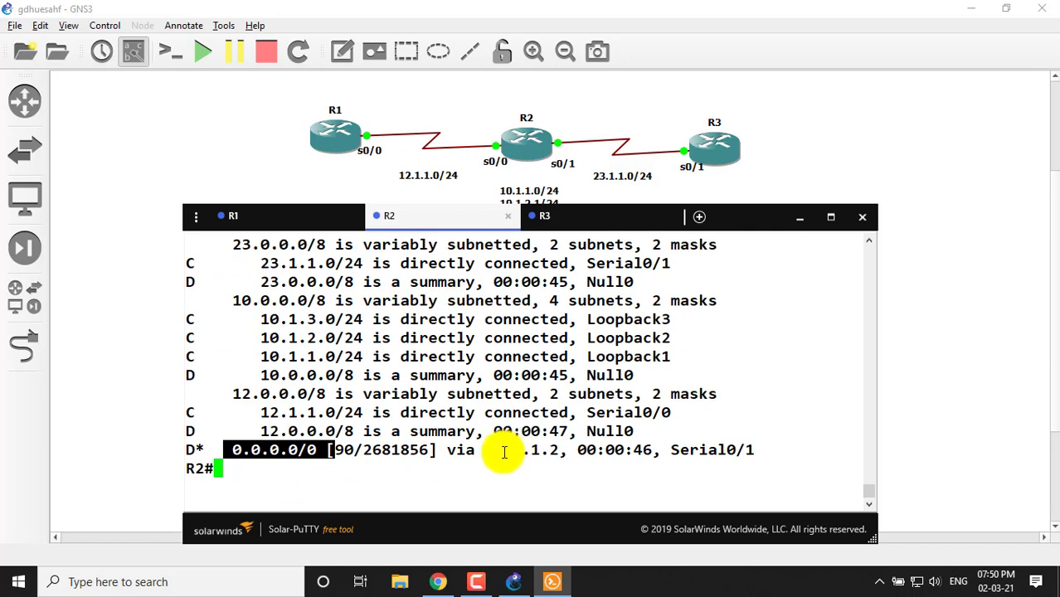
- Examine the next hop of R2's default route and enter global configuration mode on R3's console
left_click_drag(479, 449, 557, 450)
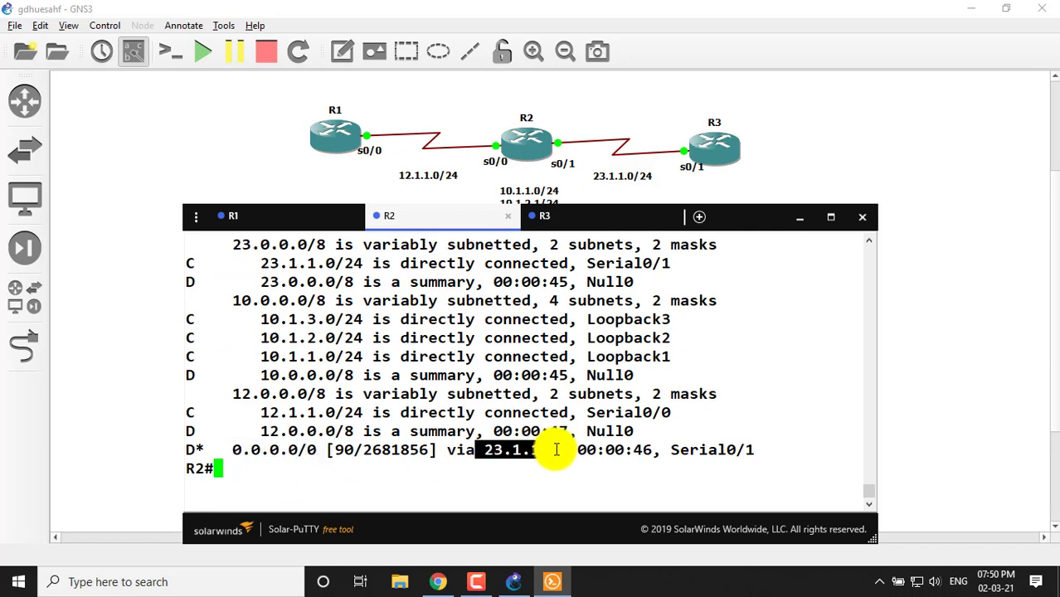
left_click(586, 218)
key("Return")
key("Return")
key("Return")
type("c")
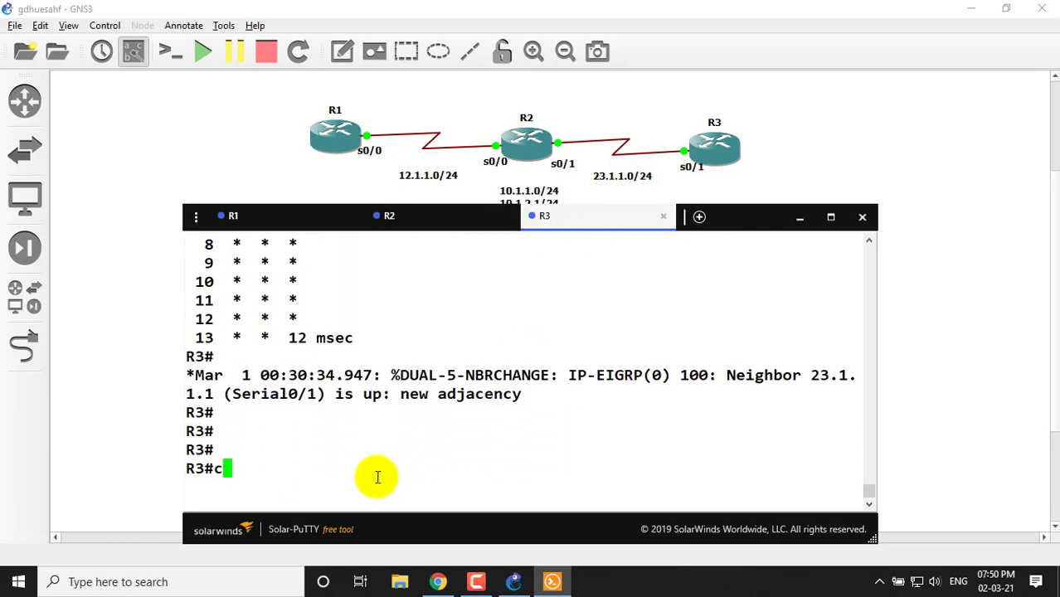
type("onf")
key("Tab")
type("t")
key("Tab")
key("Return")
key("Return")
key("Return")
key("Return")
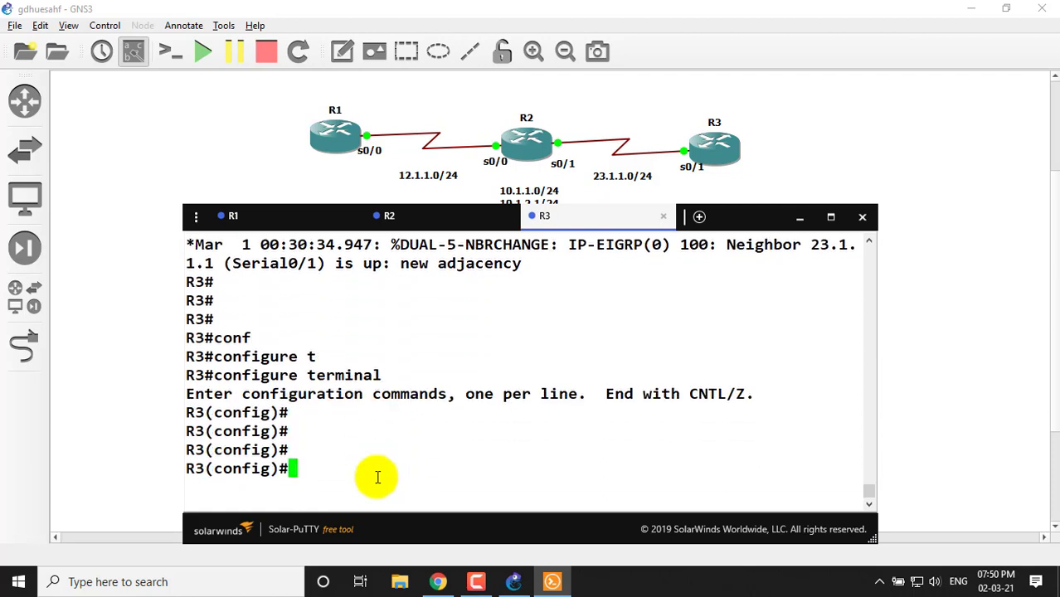
- Remove the EIGRP 100 process from R3 with no router eigrp 100
type("rou")
key("Tab")
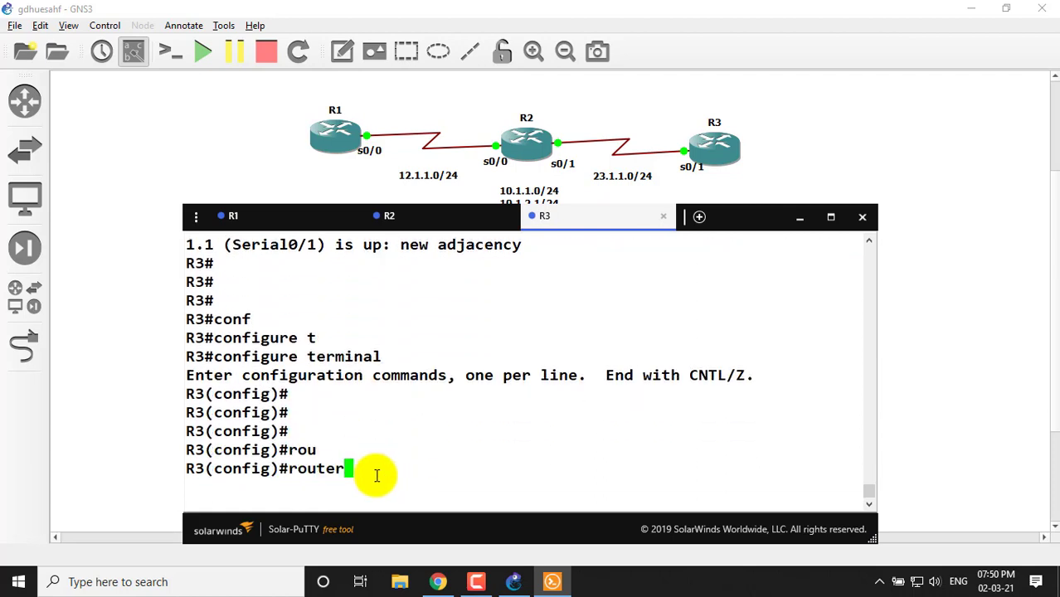
key("Tab")
type("e")
key("Tab")
type("100")
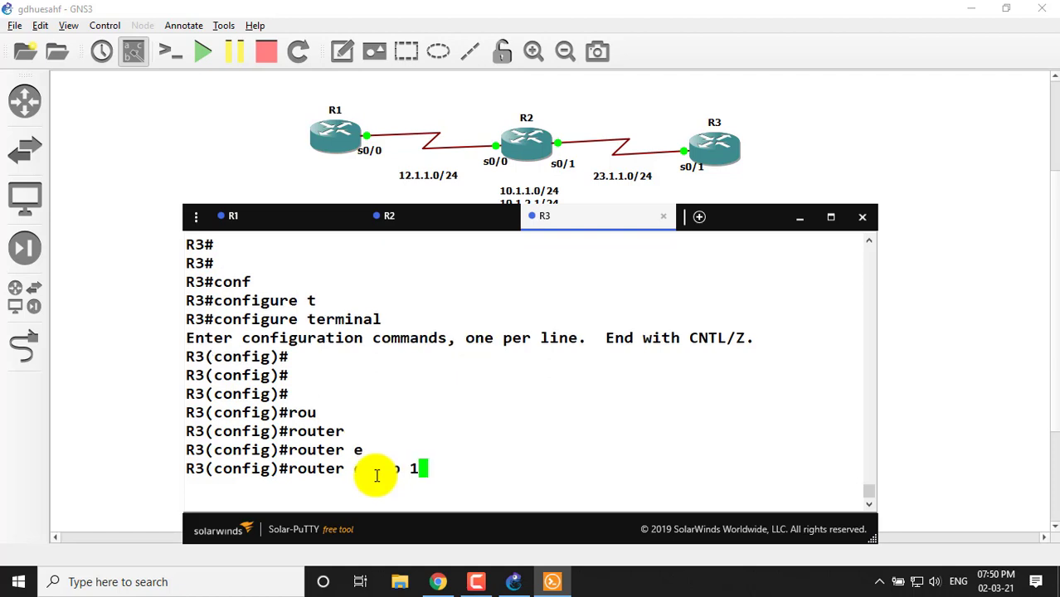
key("Left")
key("Left")
key("Left")
key("Left")
key("Left")
key("Left")
key("Left")
key("Left")
key("Left")
key("Left")
key("Left")
key("Left")
key("Left")
key("Left")
key("Left")
type("no")
key("Return")
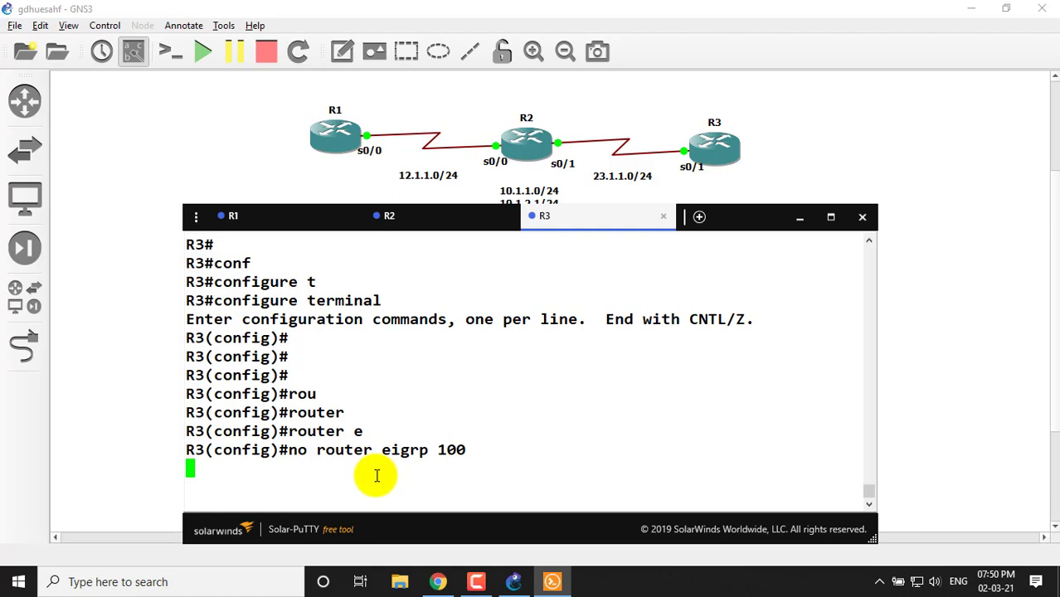
key("Return")
key("Return")
type("rou")
key("Tab")
key("BackSpace")
key("BackSpace")
key("BackSpace")
key("BackSpace")
key("BackSpace")
key("BackSpace")
key("BackSpace")
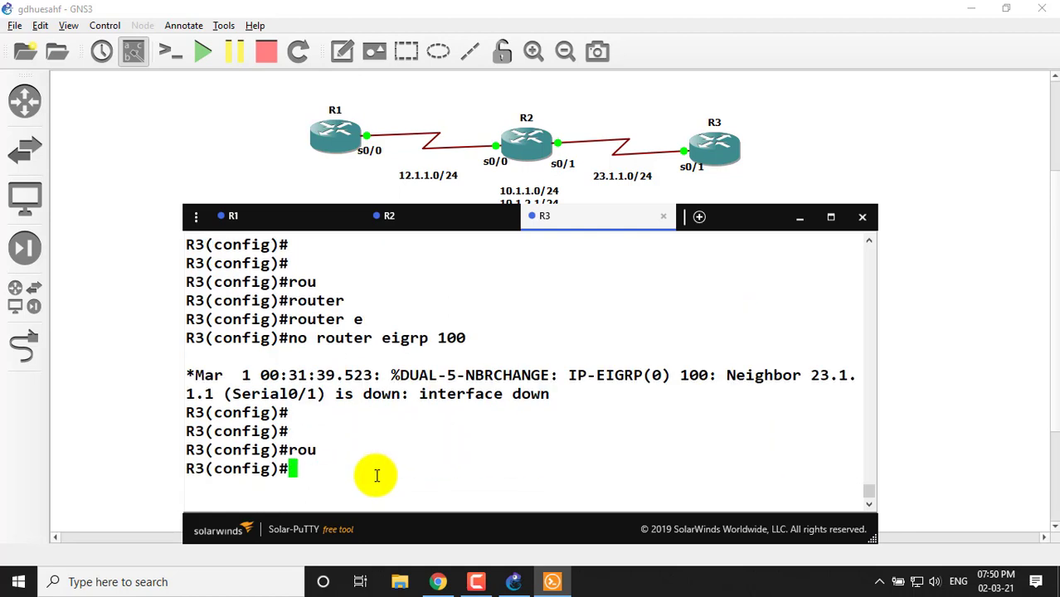
- Configure a static default route on R3 with ip route 0.0.0.0 0.0.0.0 serial 0/1
type("ip rou")
key("Tab")
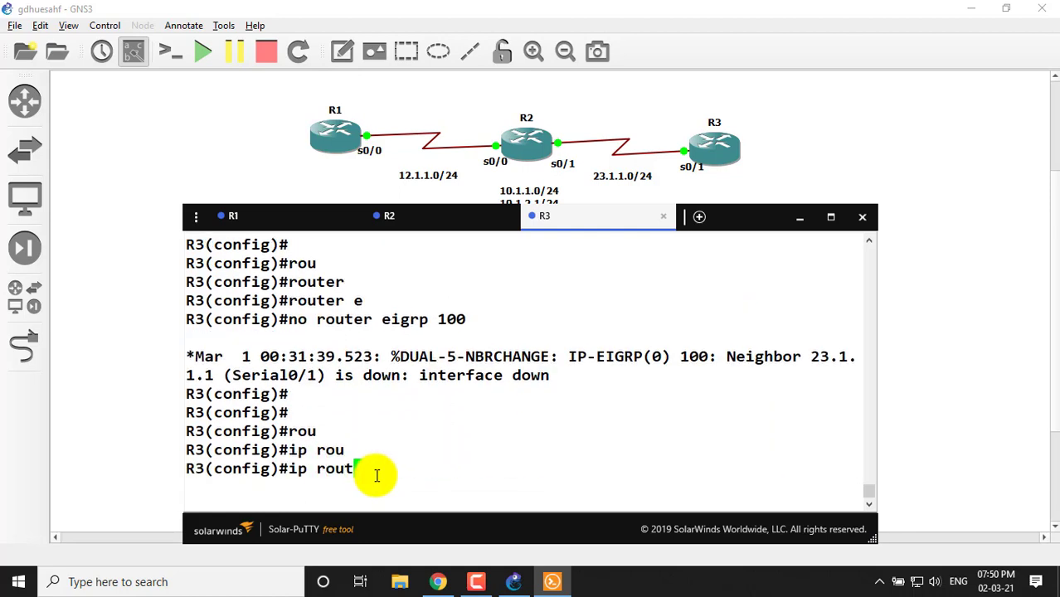
type("e")
key("Tab")
type("0.")
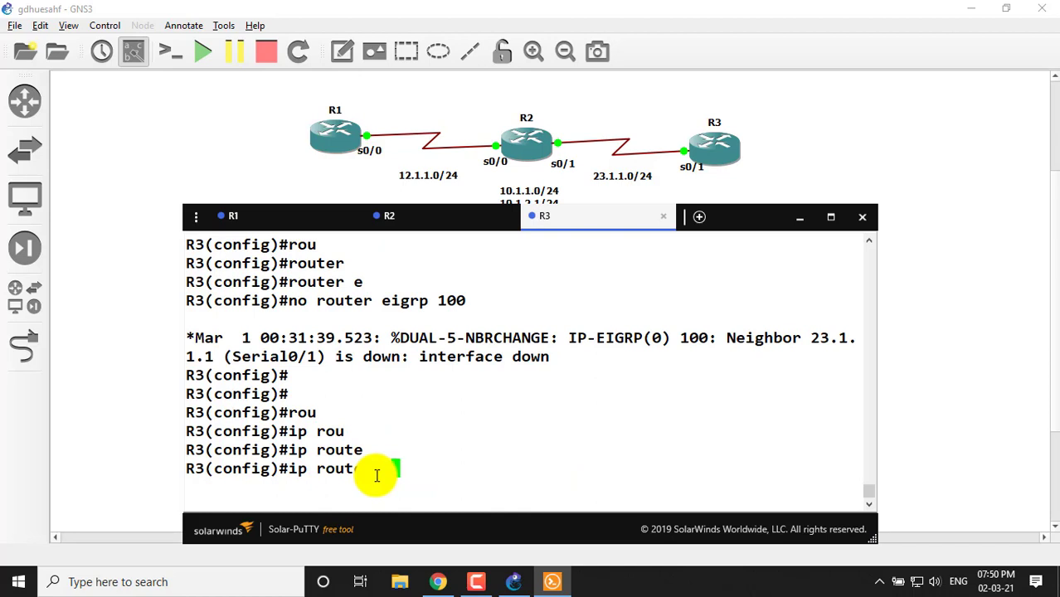
type("0.0.0 0.0.0.0")
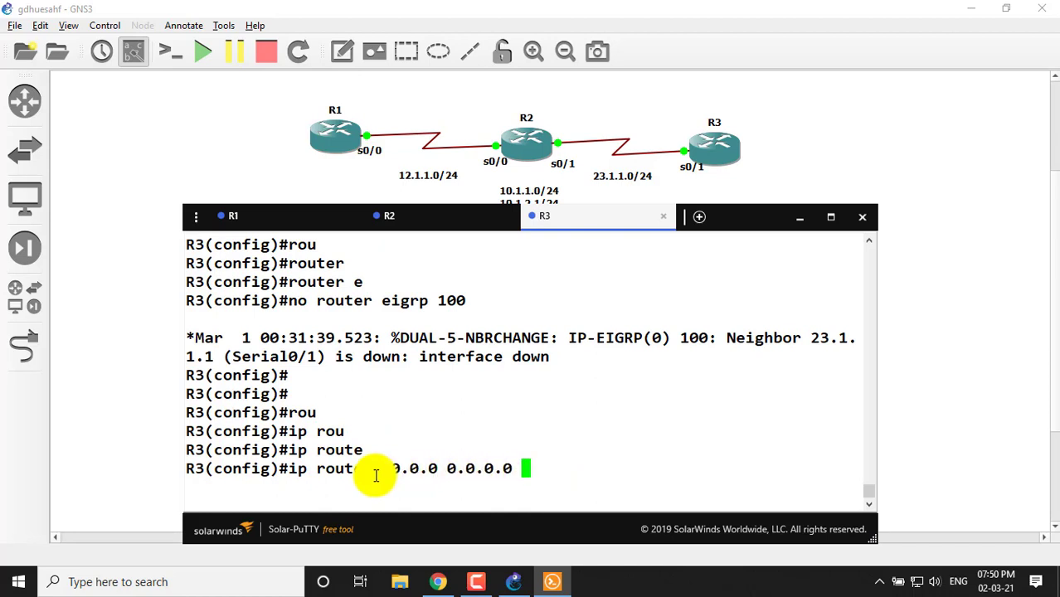
type(" se")
key("Tab")
type("0/")
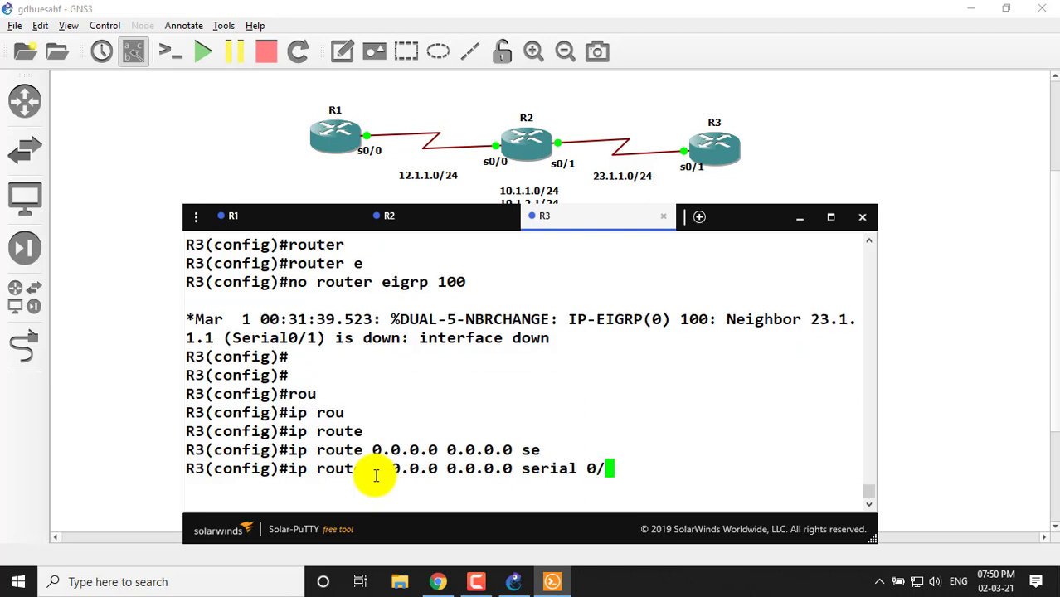
type("[~")
key("Return")
key("Up")
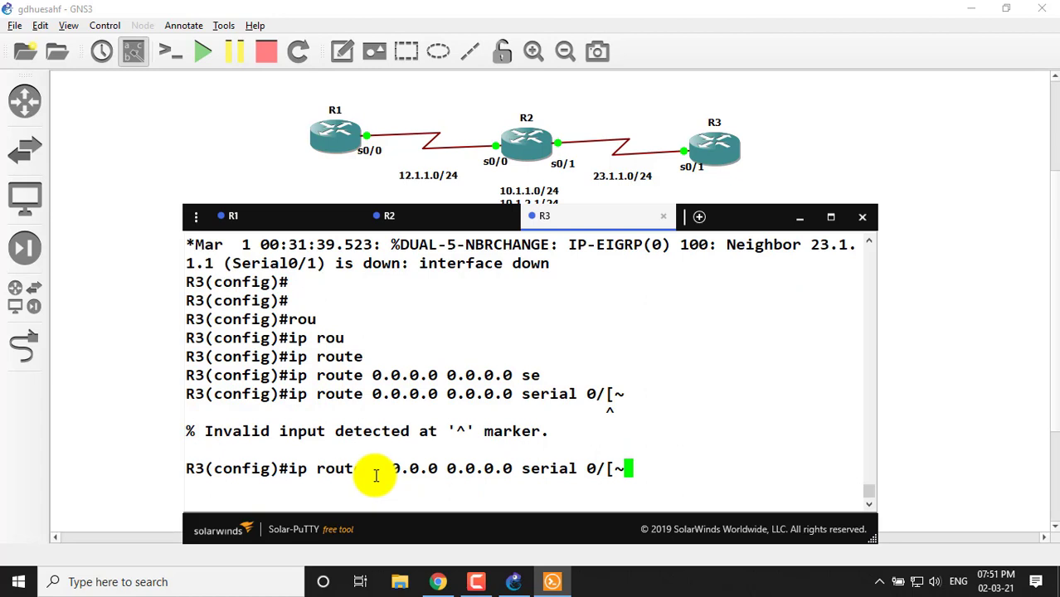
key("BackSpace")
key("BackSpace")
type("1")
key("Return")
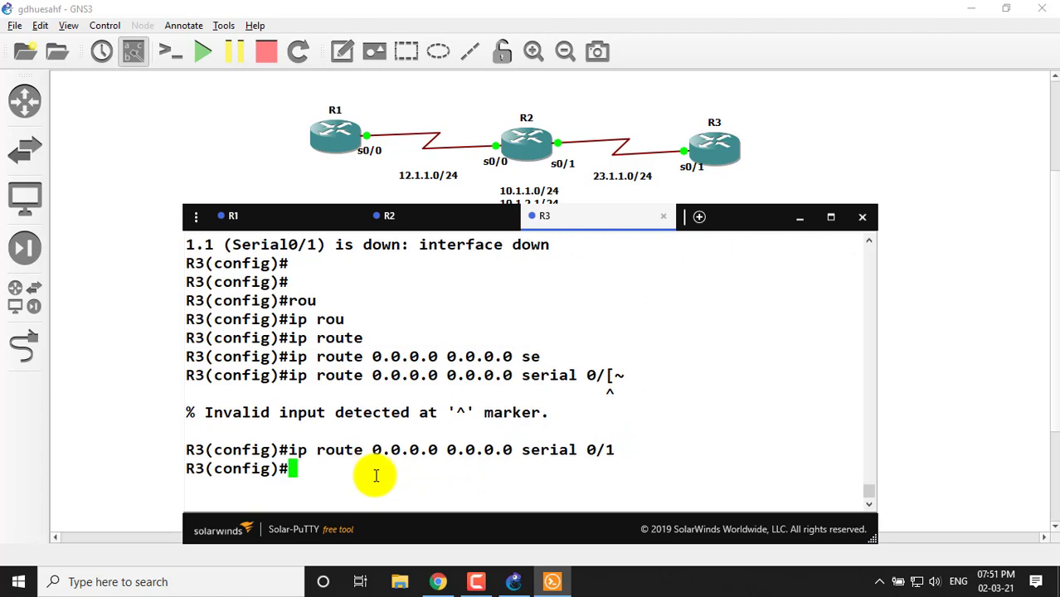
- Leave R3's configuration mode and display its IP routing table with sho ip route, examining the static default route entry
key("ctrl+z")
type("sho ")
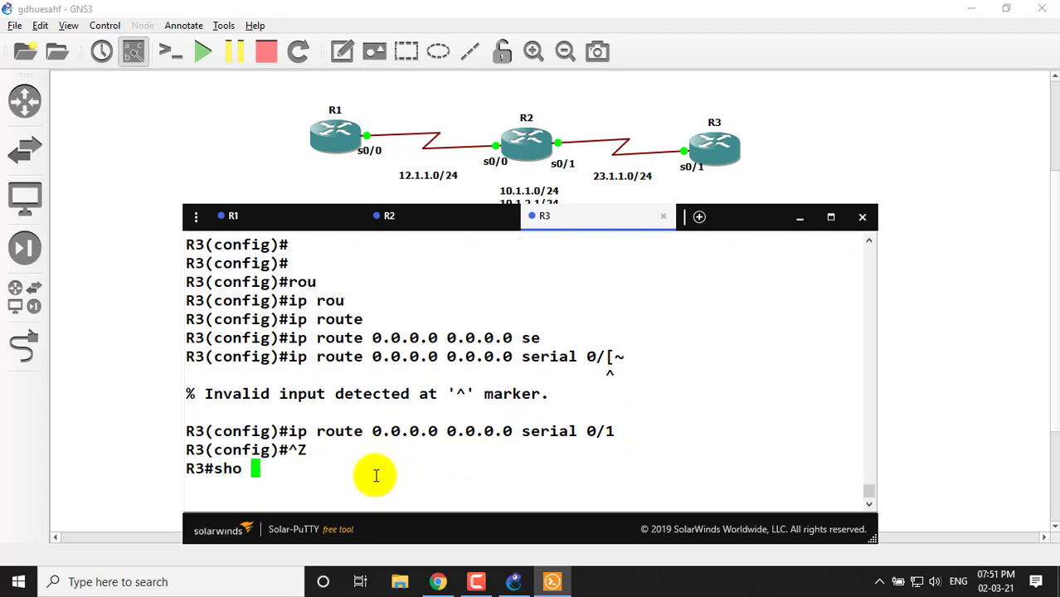
type("ip rou")
key("Tab")
key("Return")
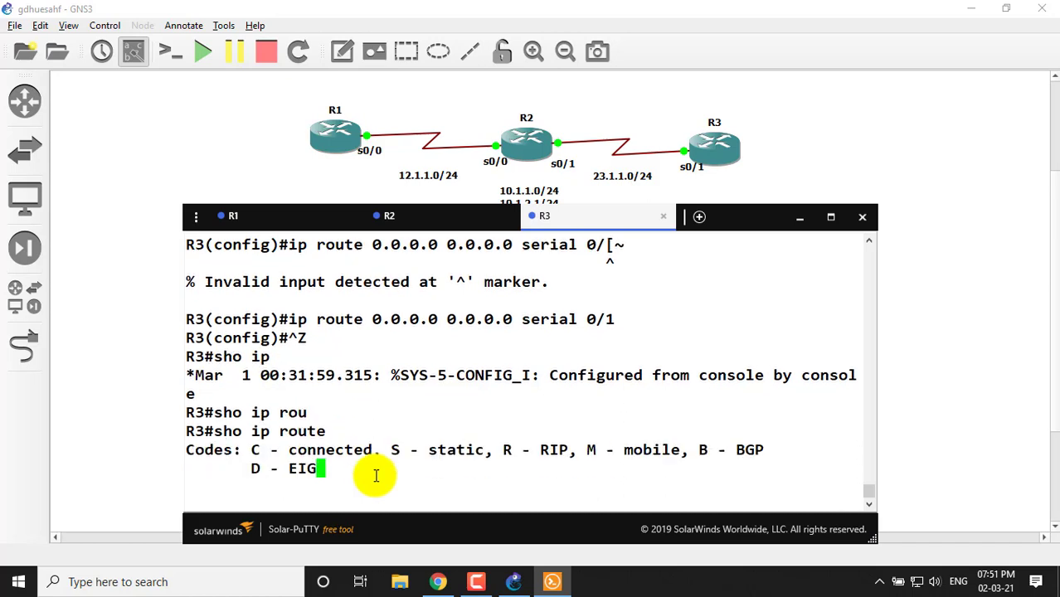
left_click_drag(223, 453, 385, 454)
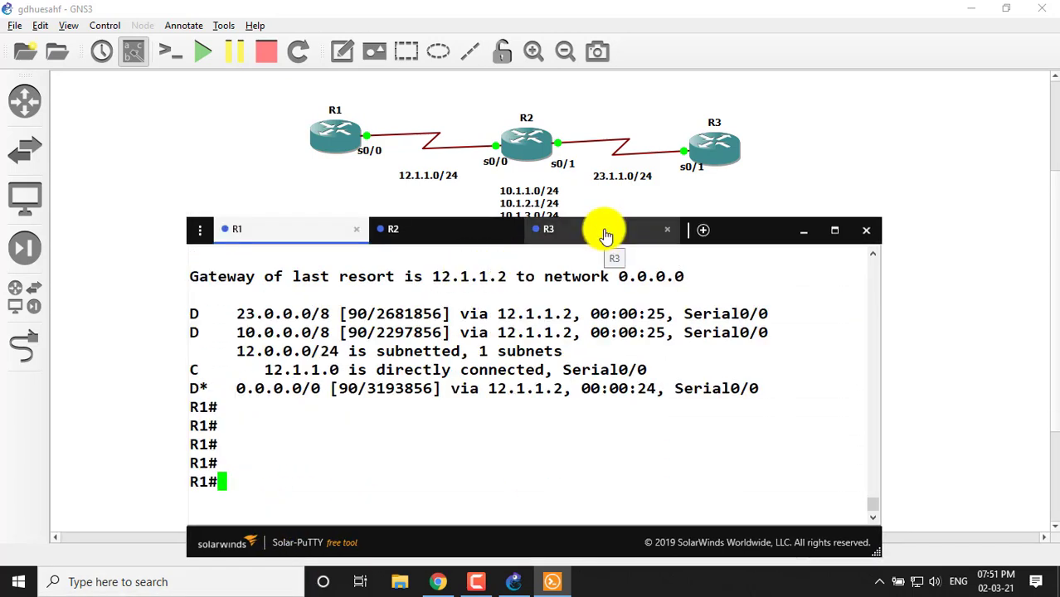
- Return to R3's console, view the full network topology behind it, and bring the console back
left_click(606, 232)
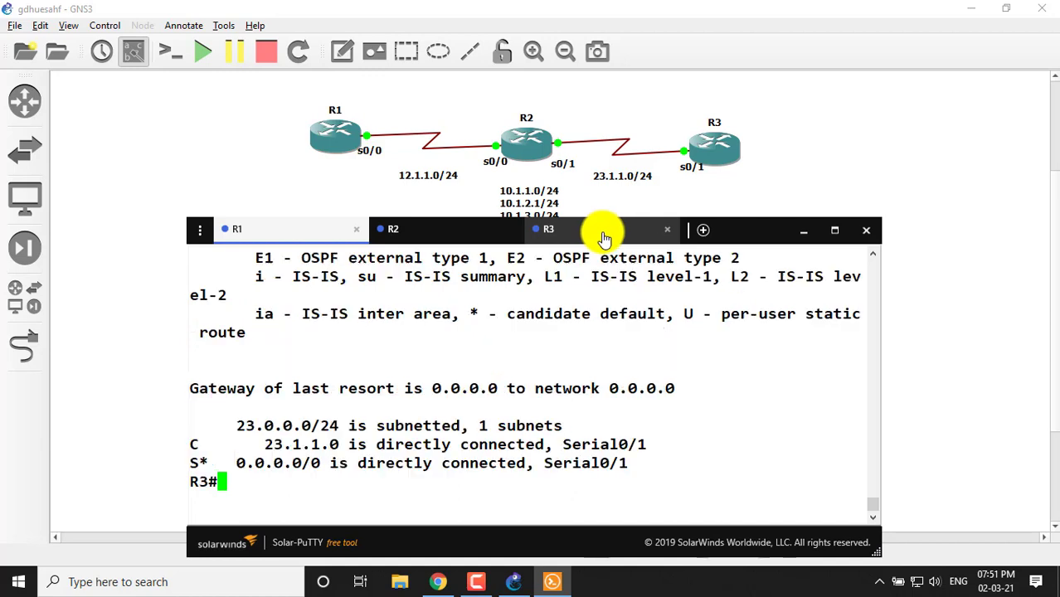
left_click(798, 233)
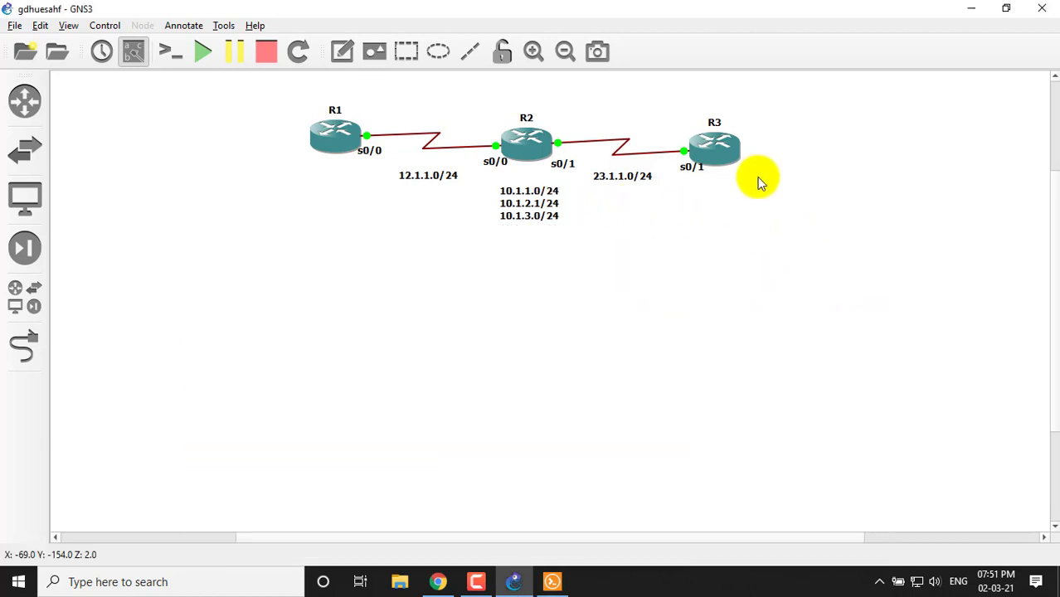
left_click(553, 580)
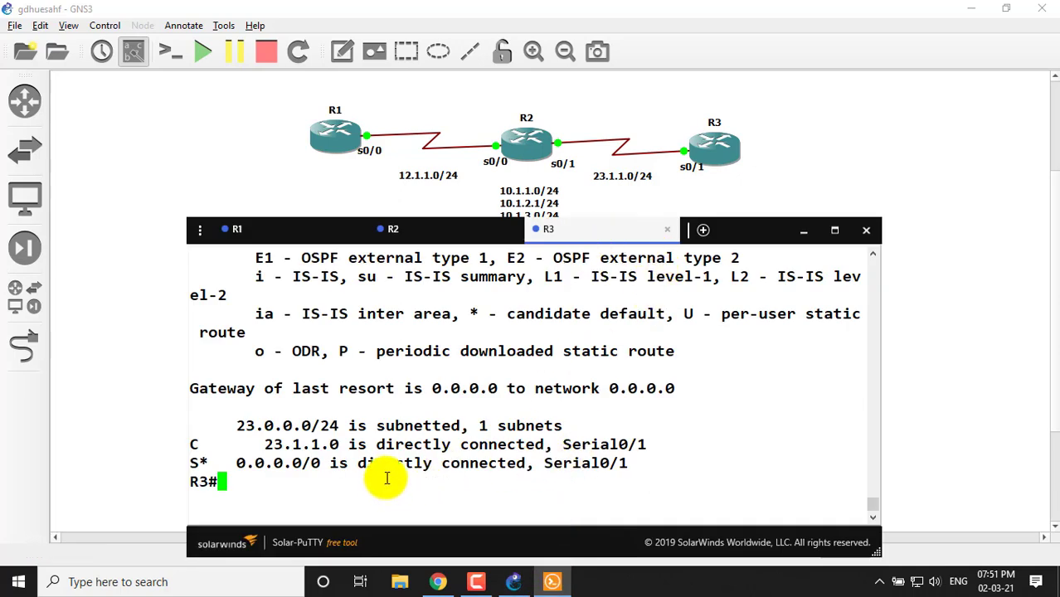
- Enter global configuration mode on R3 and create the interface loopback 1
type("conf")
key("Tab")
type("t")
key("Tab")
key("Return")
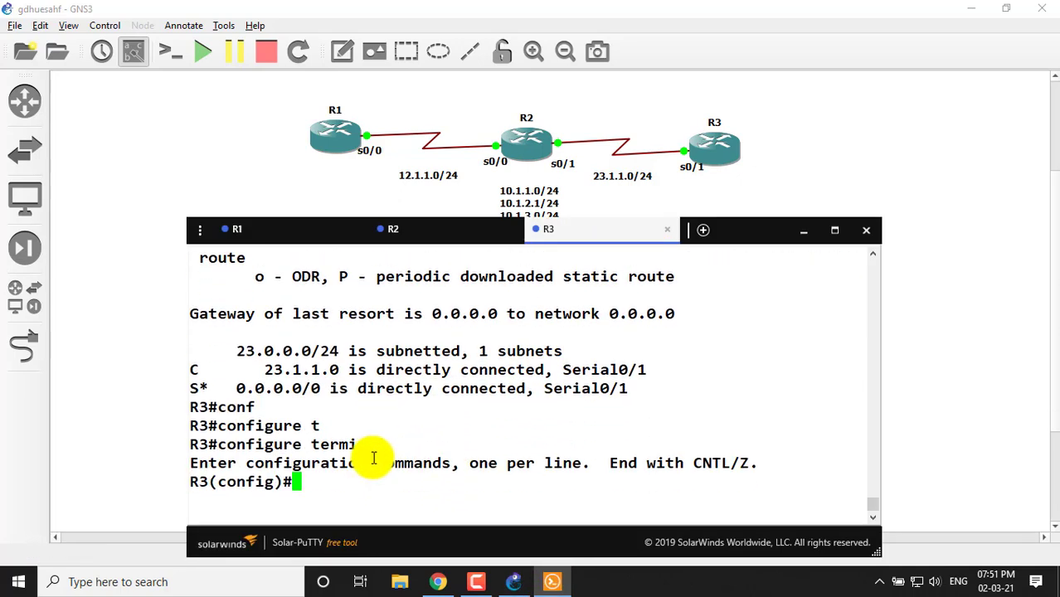
key("Return")
key("Return")
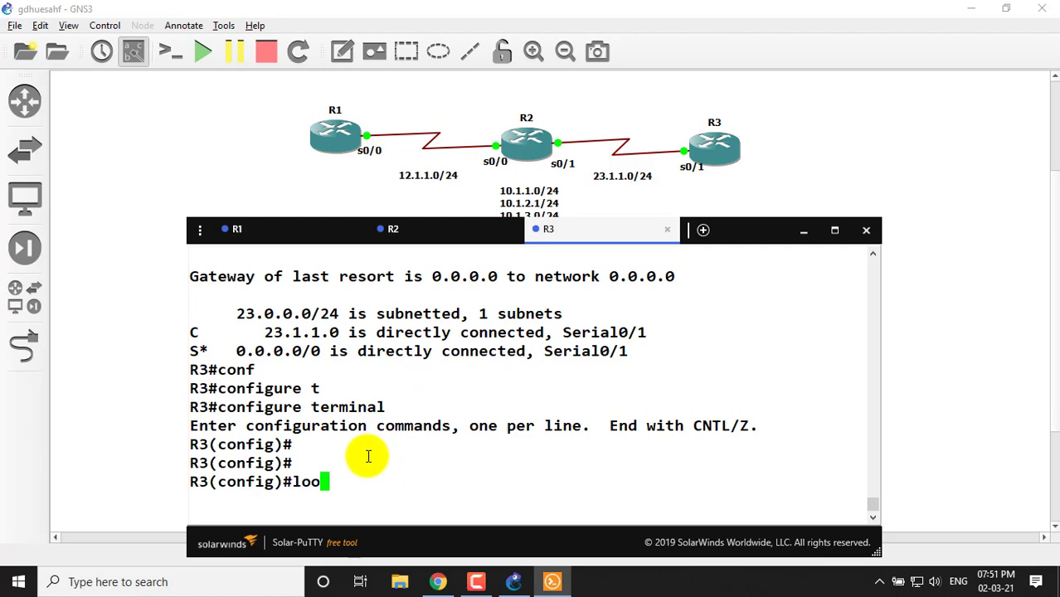
key("BackSpace")
key("BackSpace")
key("BackSpace")
type("int")
key("Tab")
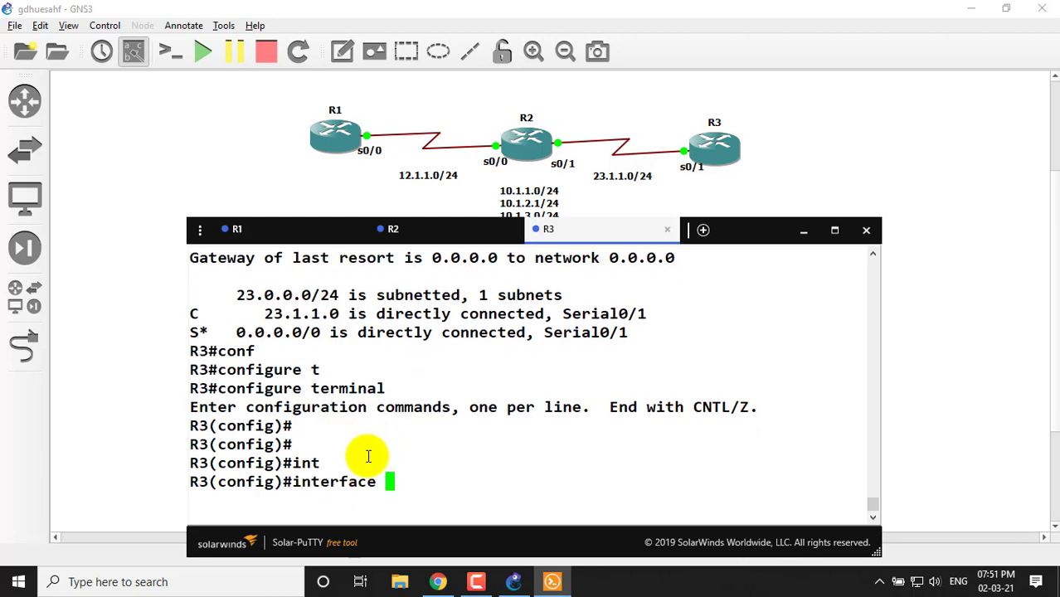
type("loo")
key("Tab")
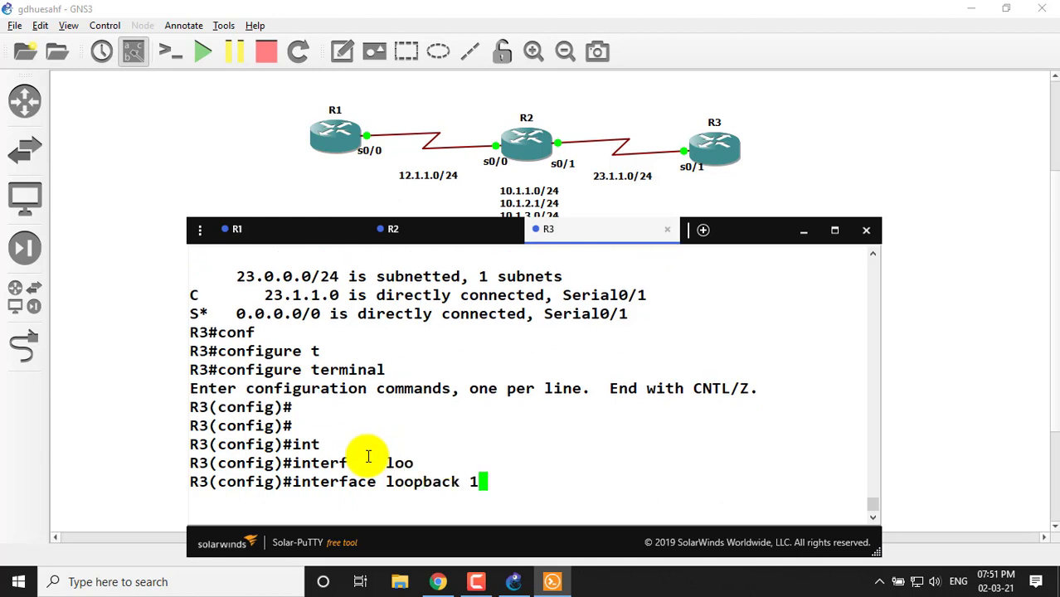
type("1")
key("Return")
key("Return")
key("Return")
key("Return")
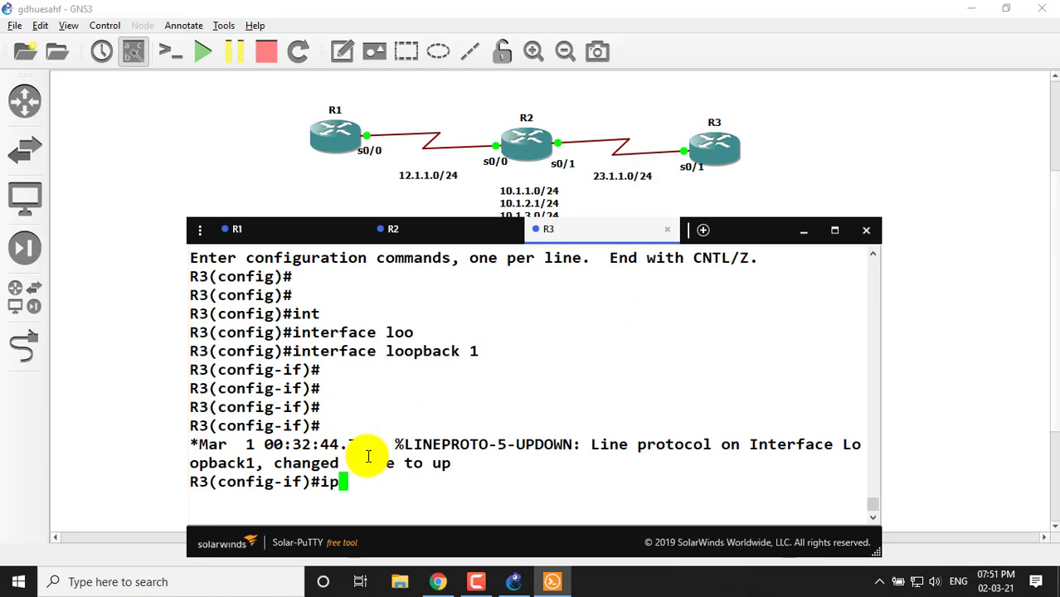
- Assign the IP address 10.1.4.1 with mask 255.255.255.0 to R3's loopback 1 interface
type("ip addr")
key("Tab")
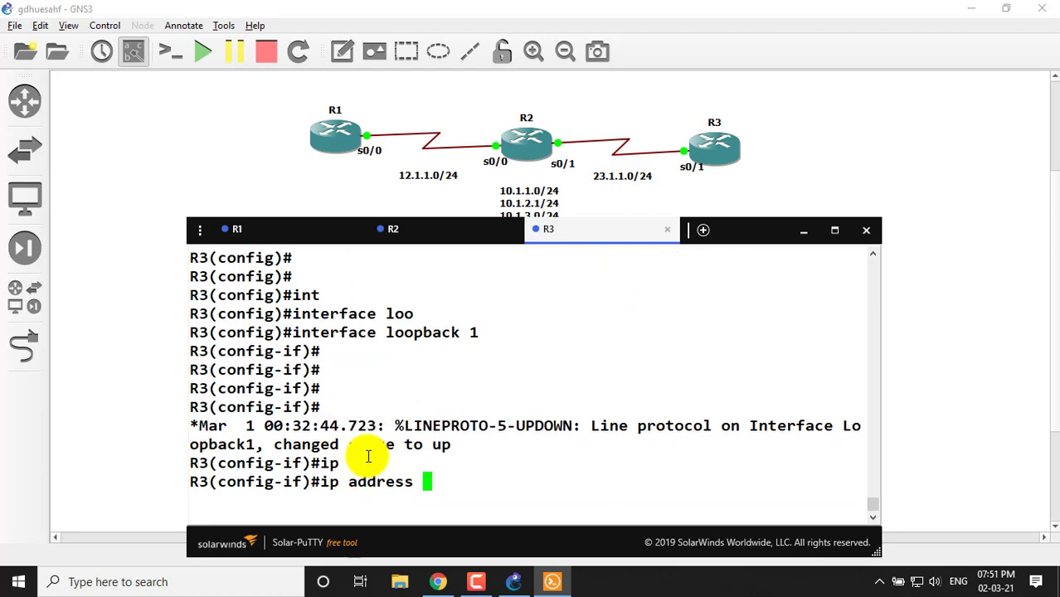
type("10.1.1")
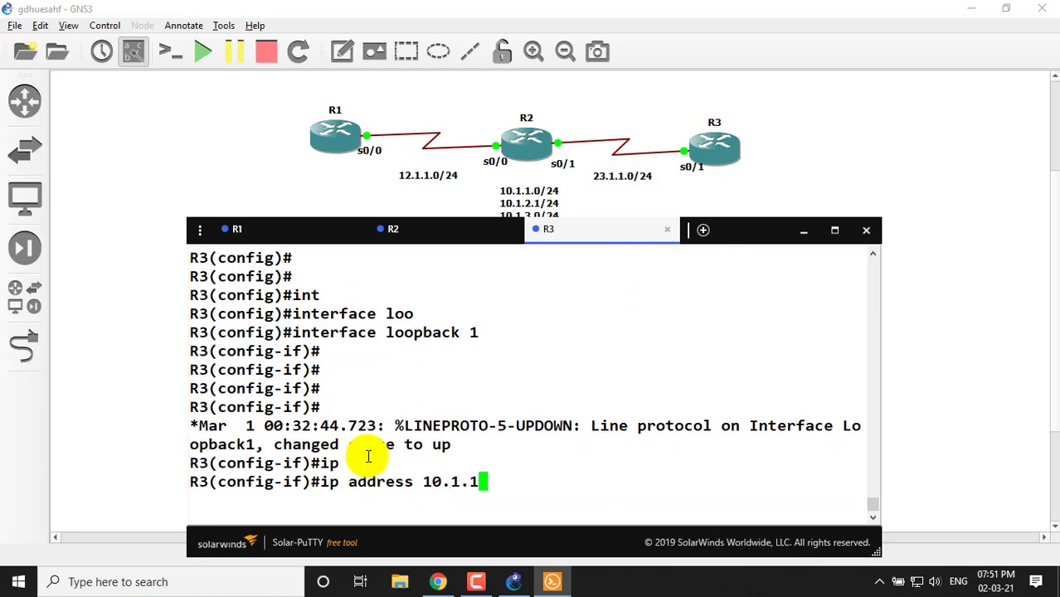
key("BackSpace")
type("4.1")
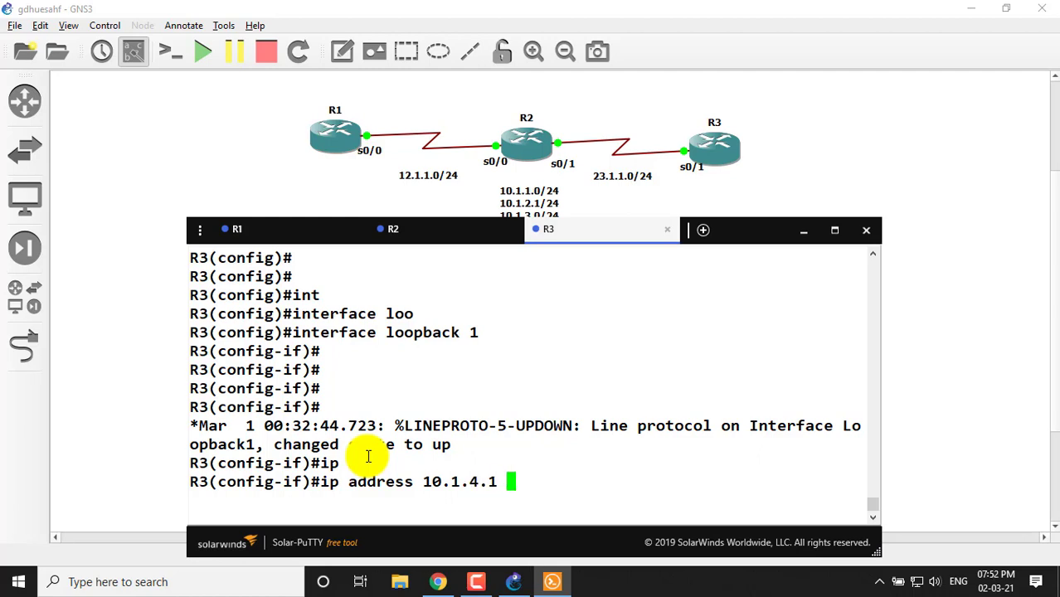
type(" 255.2355.")
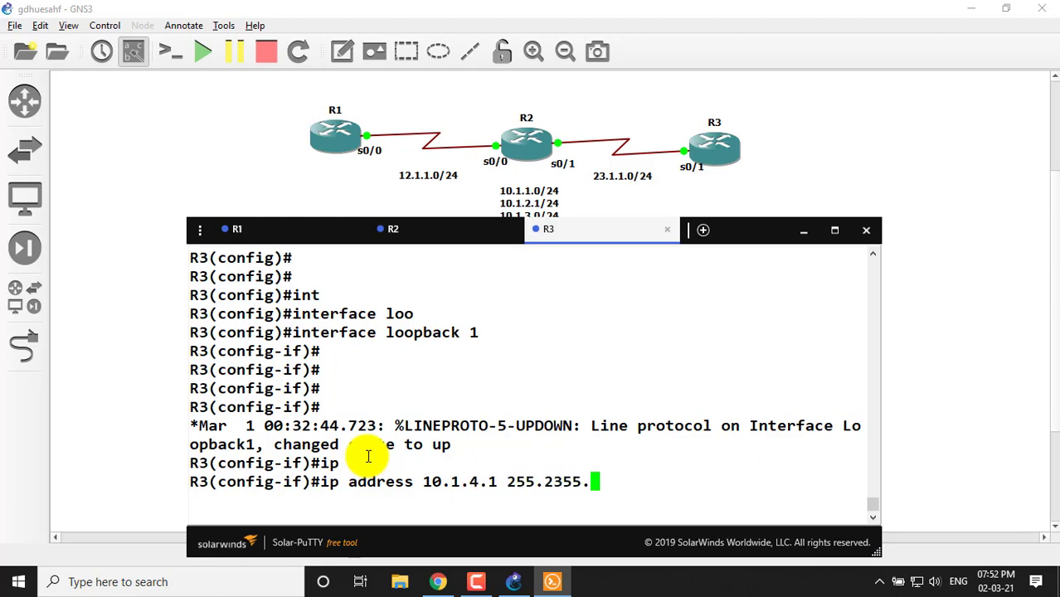
key("BackSpace")
key("BackSpace")
key("BackSpace")
key("BackSpace")
type("55.255.0")
key("Return")
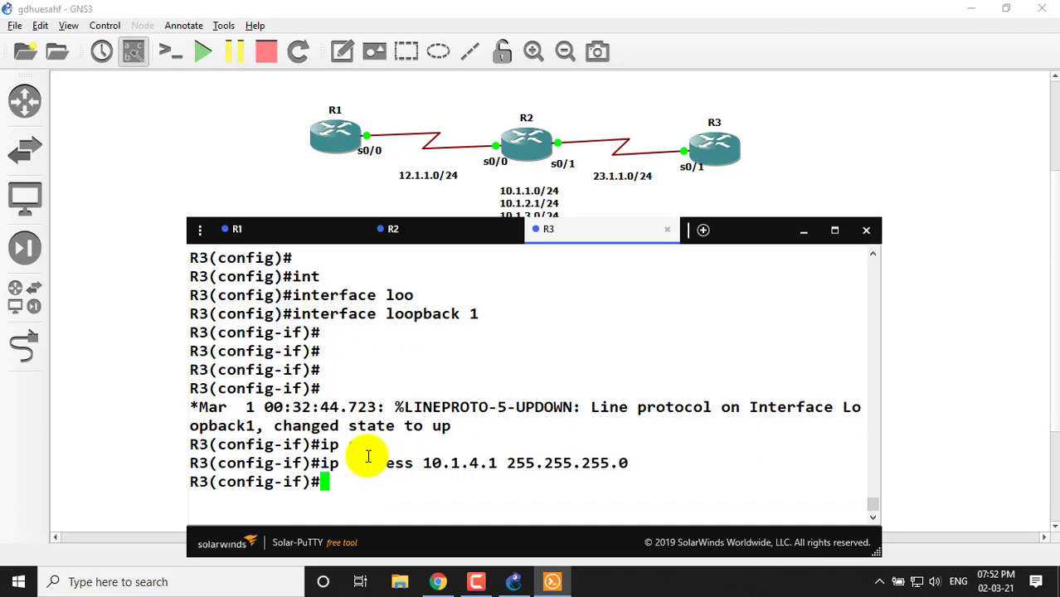
- Leave R3's configuration mode and display its IP routing table again, examining the entry for the 10.0.0.0/24 subnets
key("ctrl+z")
type("s")
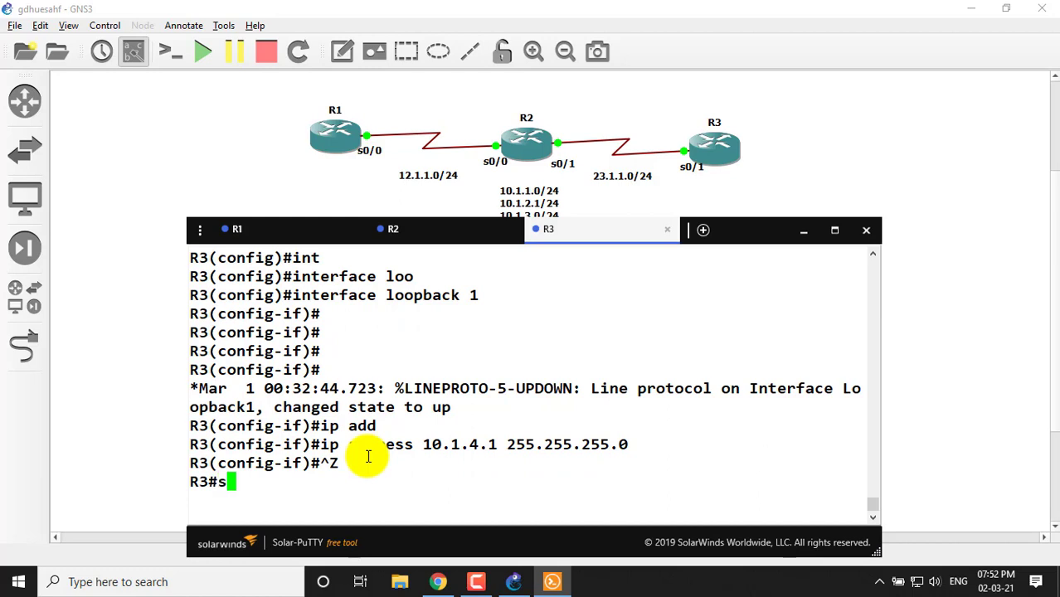
type("ho ip ro")
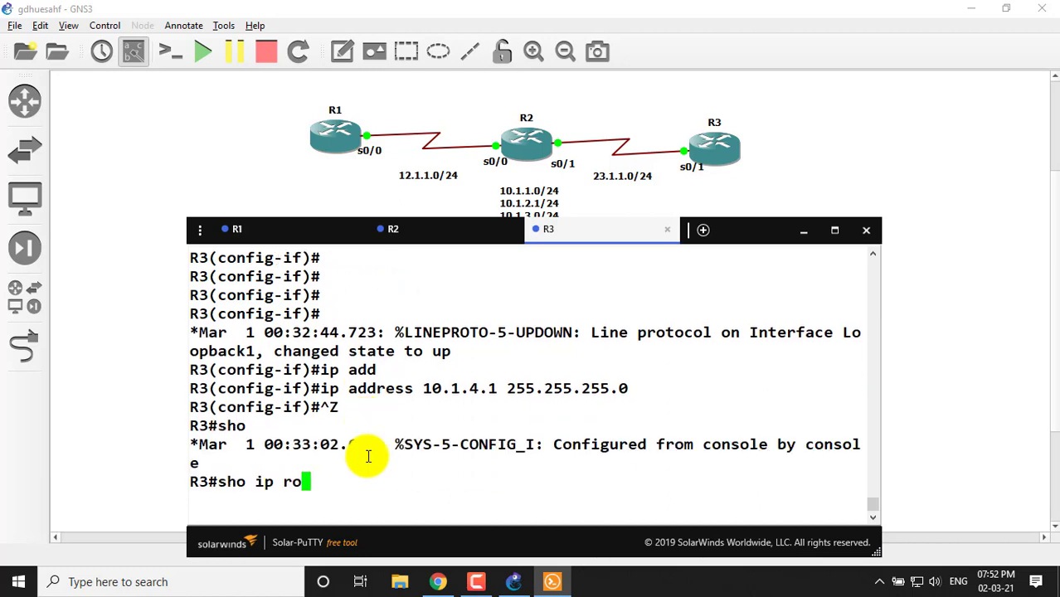
type("u")
key("Tab")
key("Return")
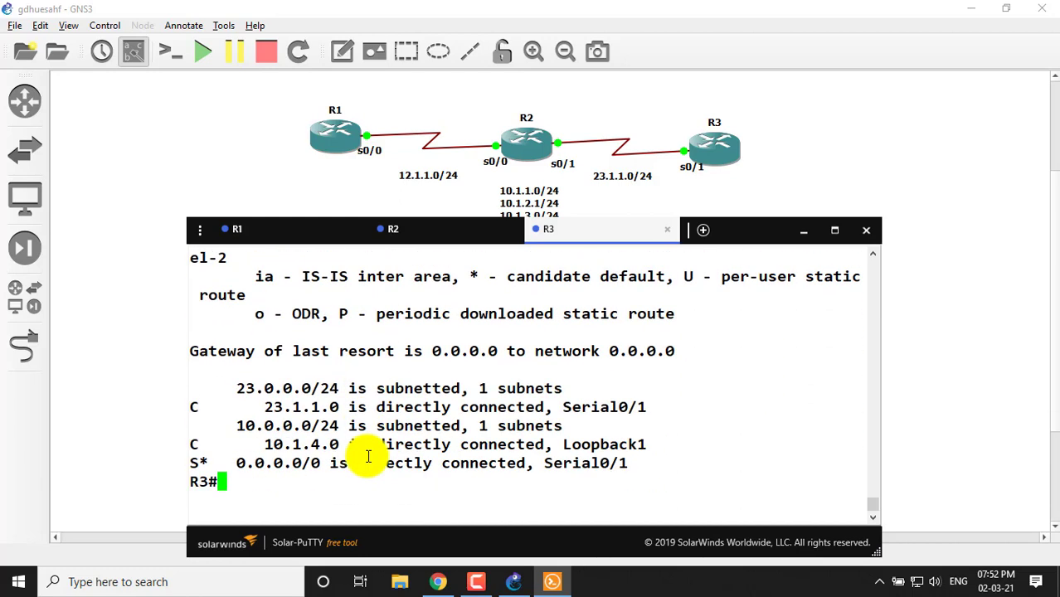
left_click_drag(229, 426, 339, 428)
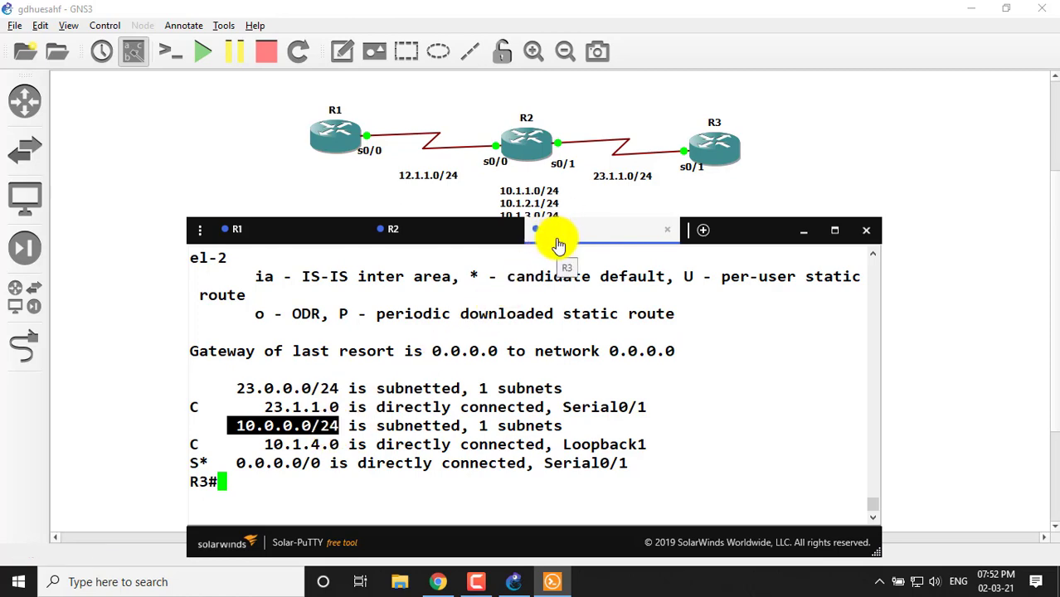
- Display R2's IP routing table in its console and examine the default route 0.0.0.0/0
left_click(421, 229)
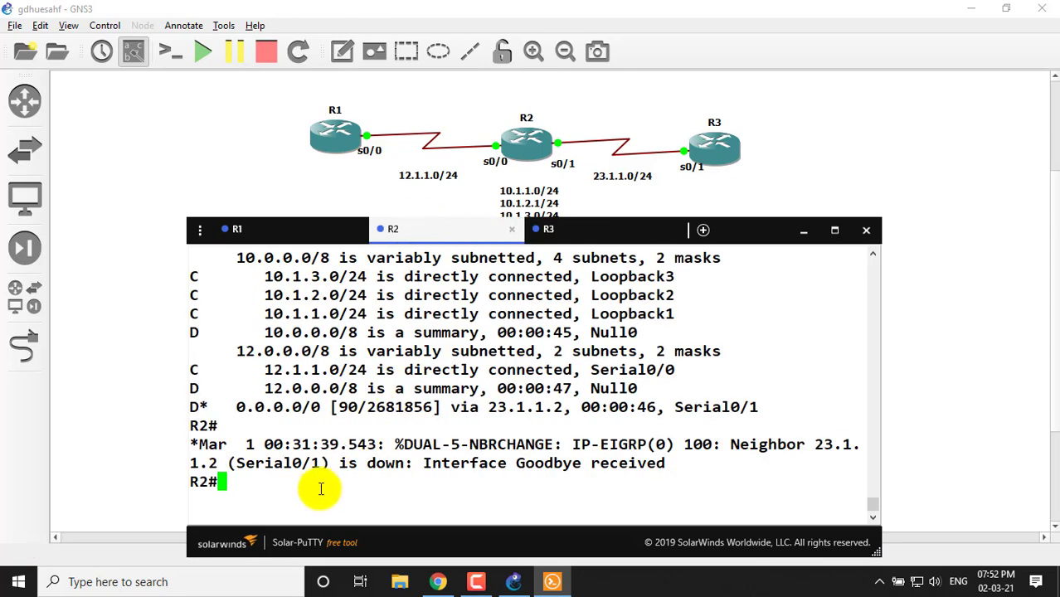
type("sho ip ")
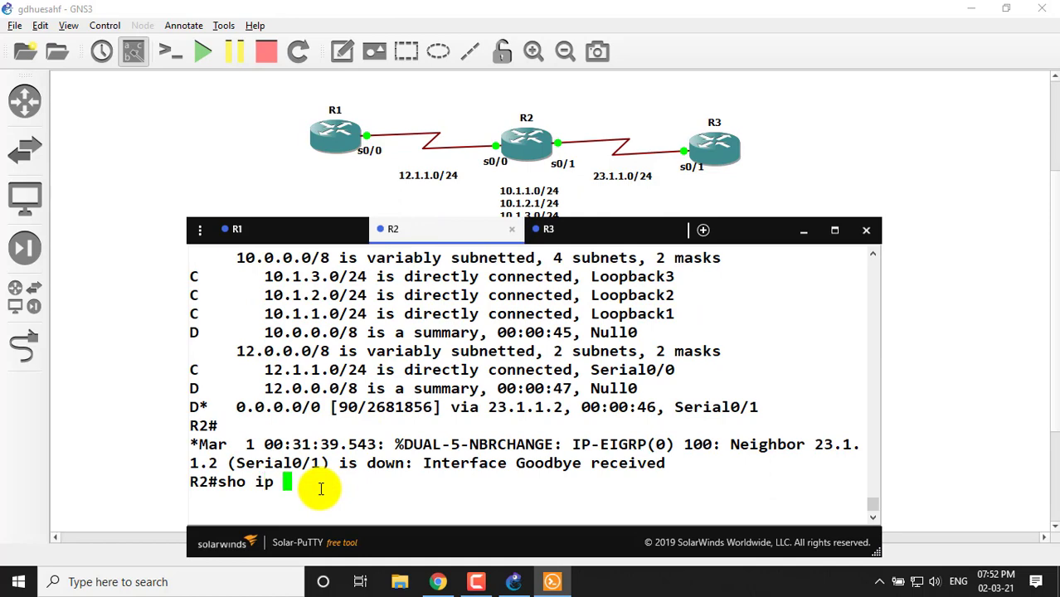
type("route")
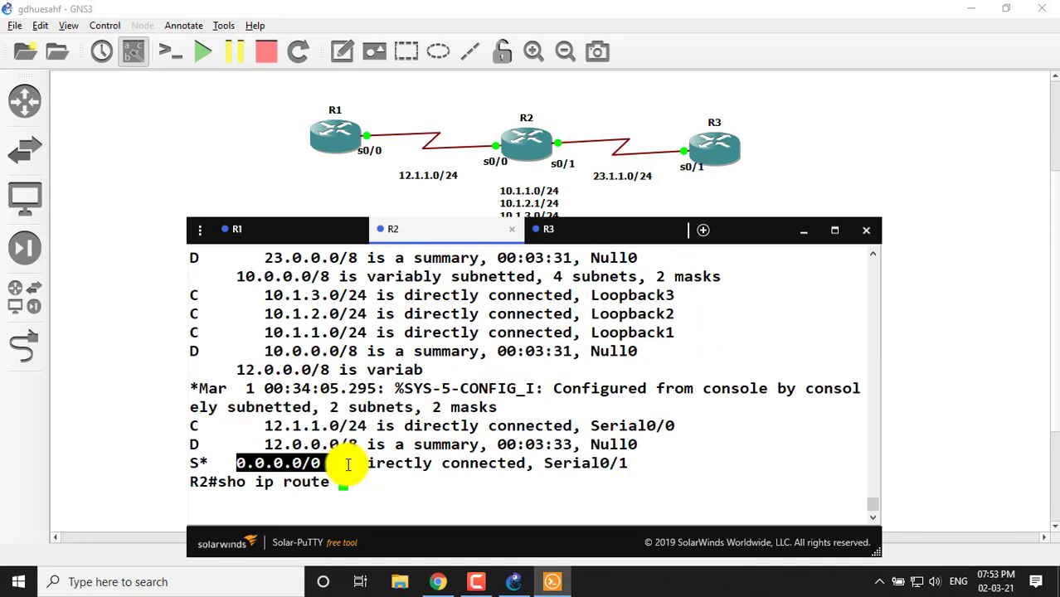
key("Return")
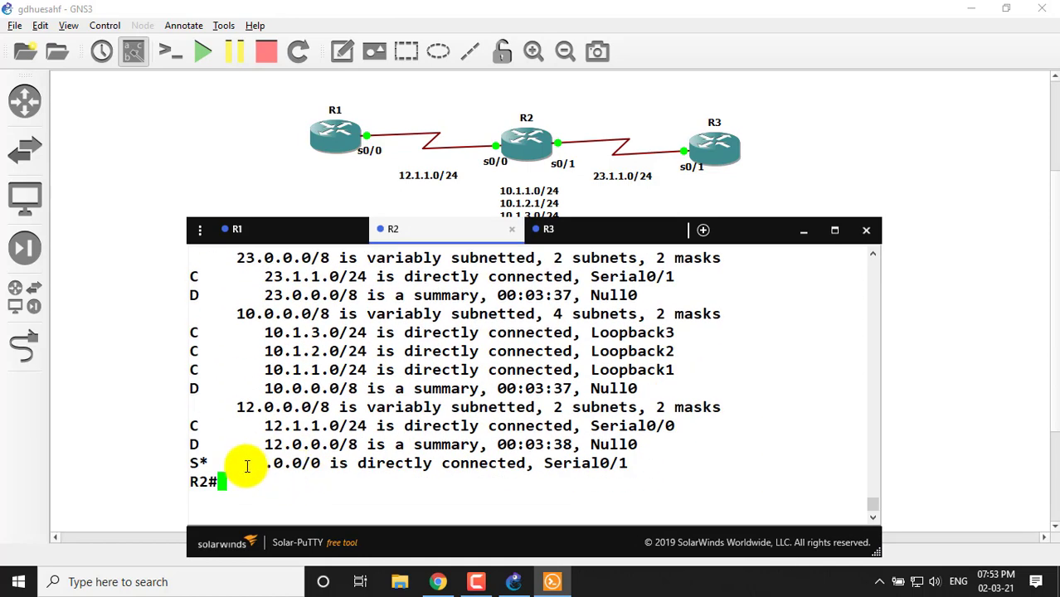
left_click_drag(233, 463, 316, 462)
left_click(410, 473)
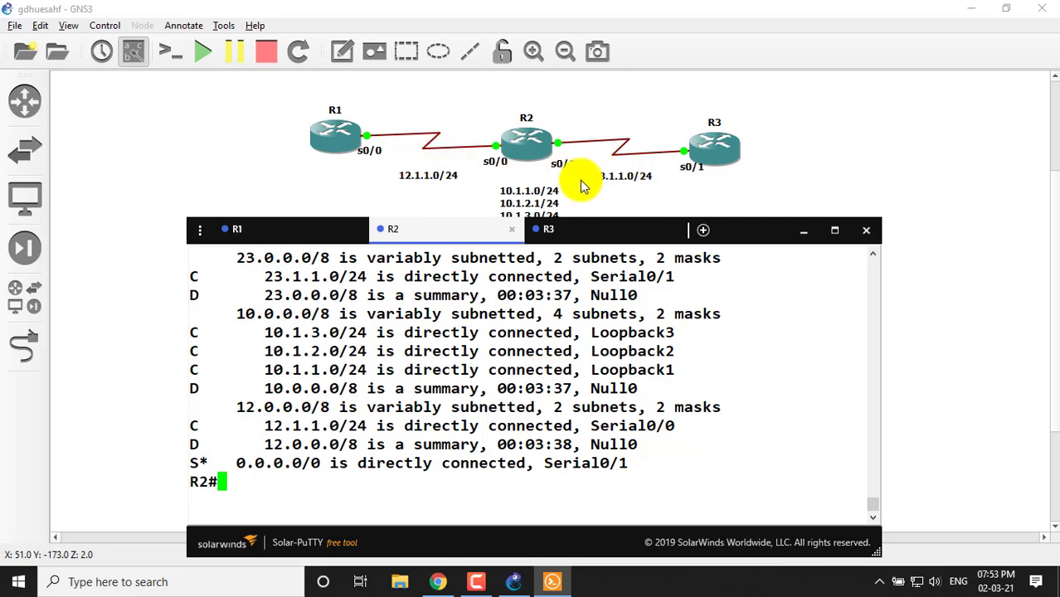
- Reveal the full topology and add the text note 10.1.4.1/24 beneath router R3
left_click(803, 231)
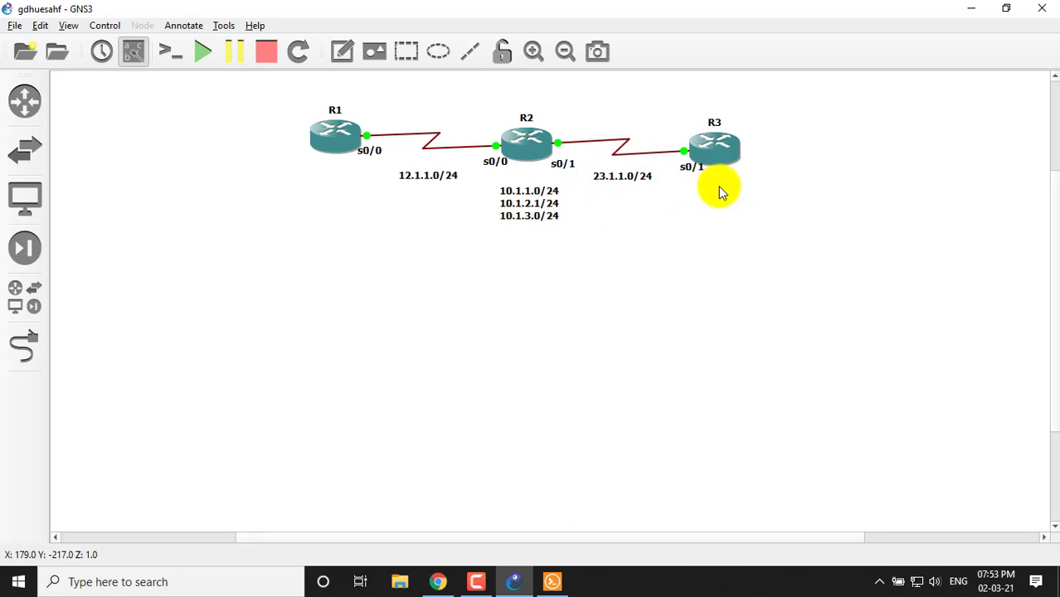
left_click(343, 52)
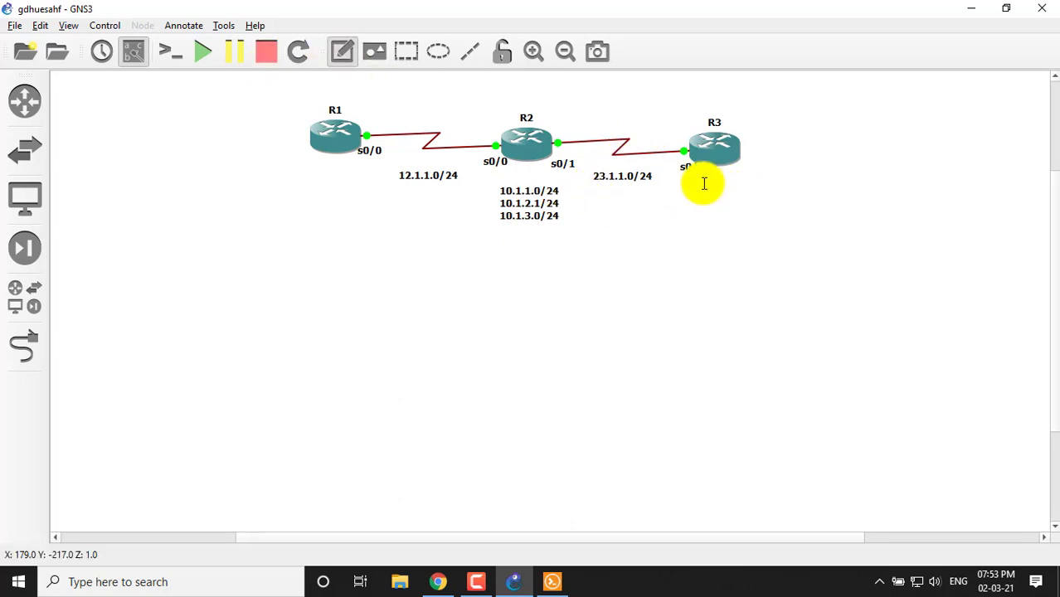
type(".1")
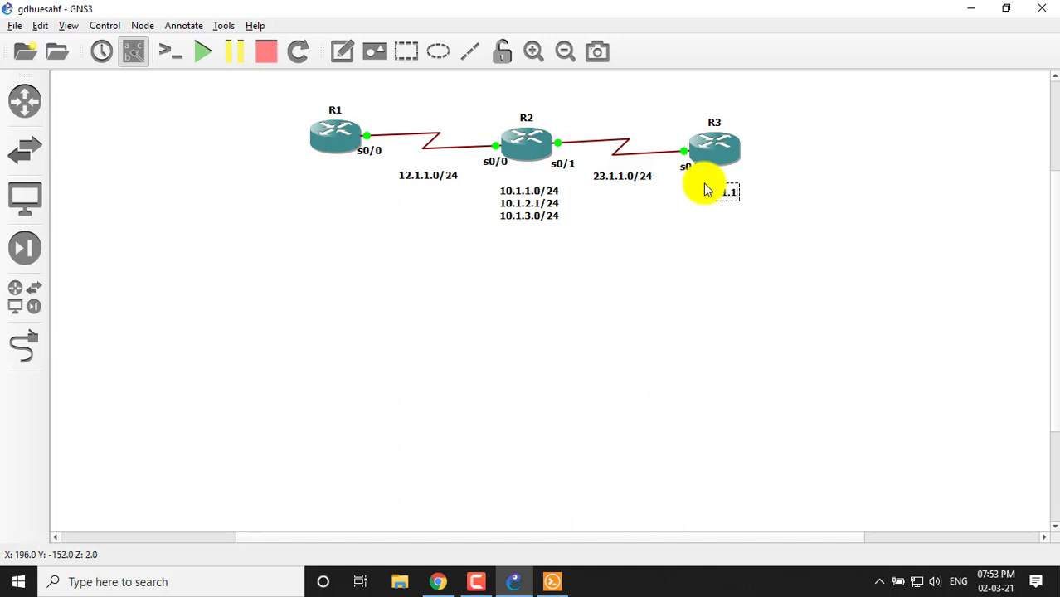
key("BackSpace")
type("4.1/24")
left_click(741, 261)
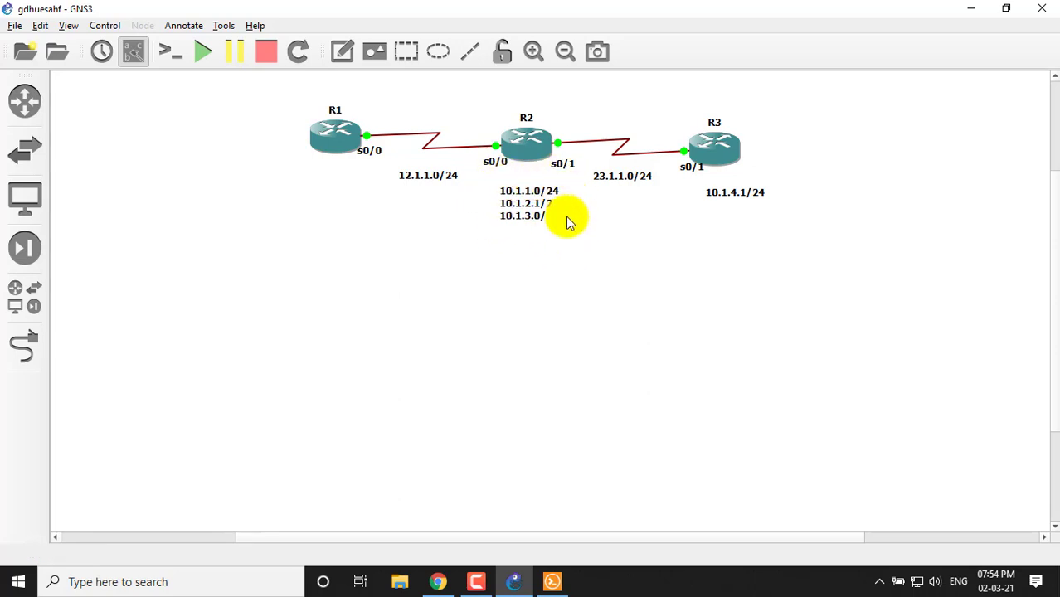
- Return to R1's console and ping 10.1.1.1, the first loopback address on R2
left_click(552, 581)
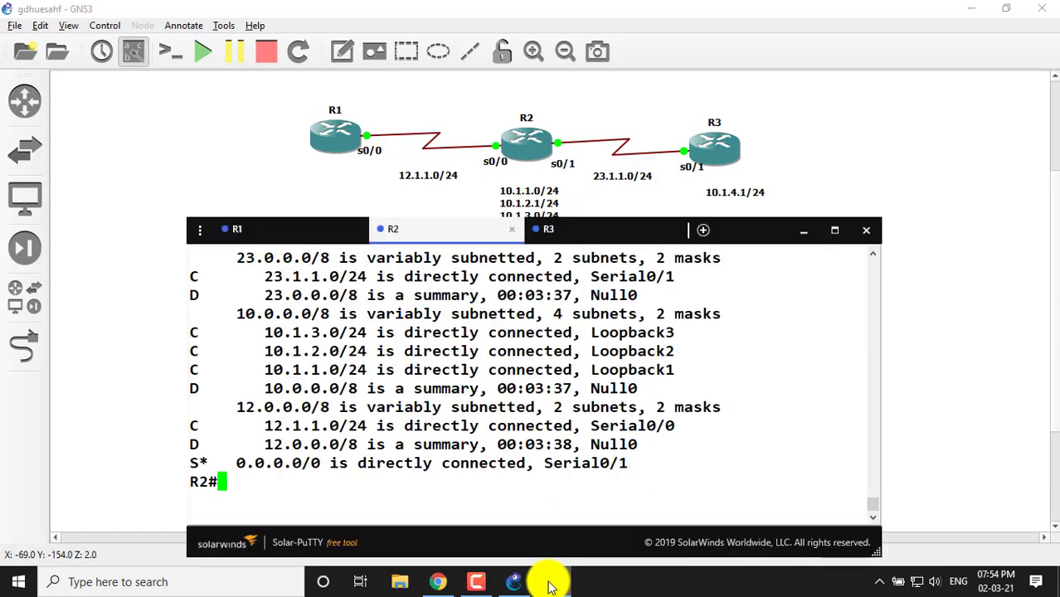
left_click(286, 239)
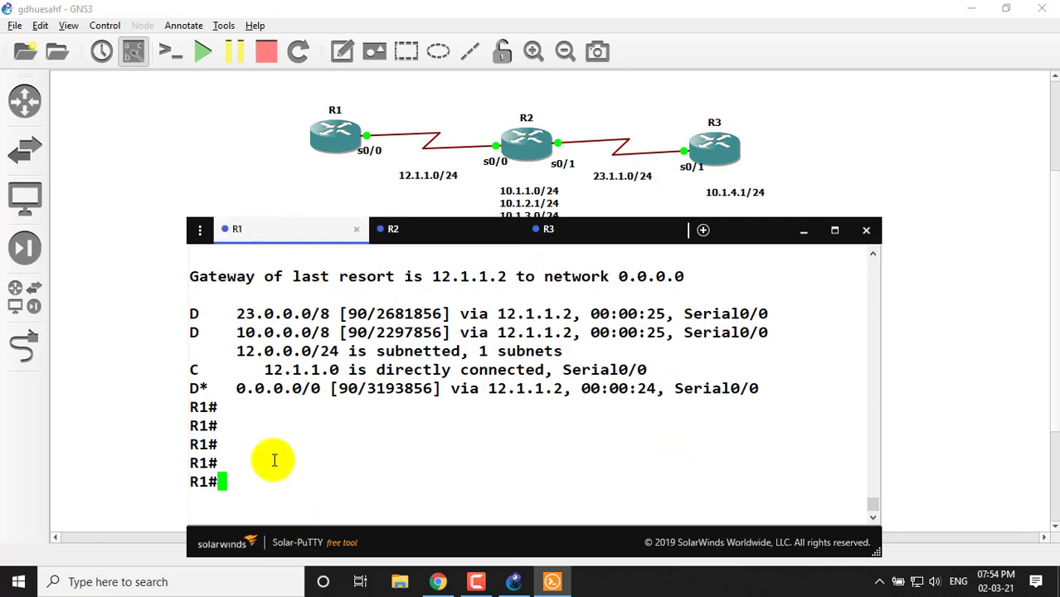
type("ping 10.1.1")
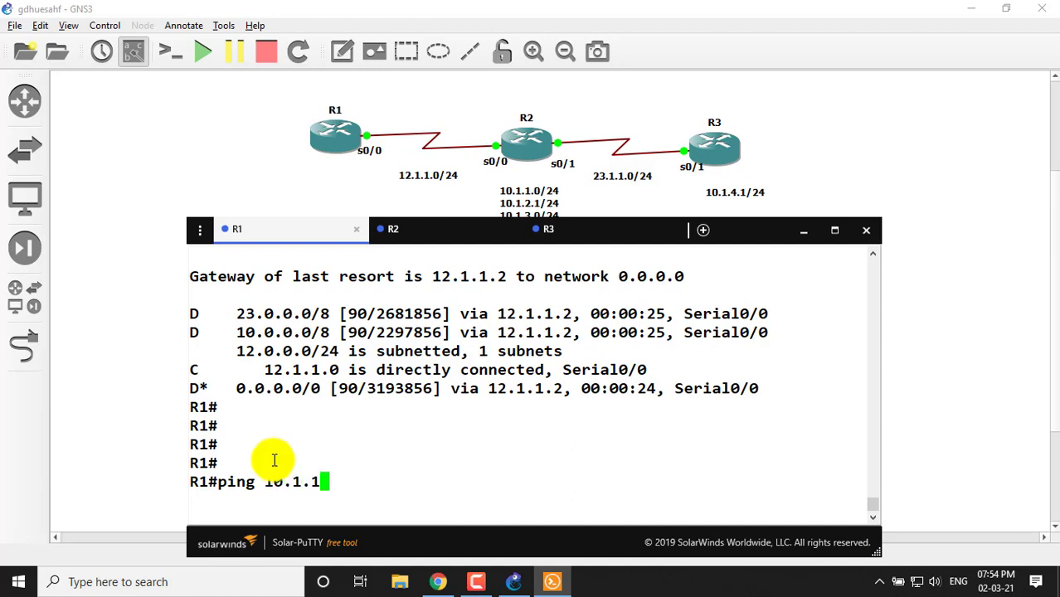
type(".1")
key("Return")
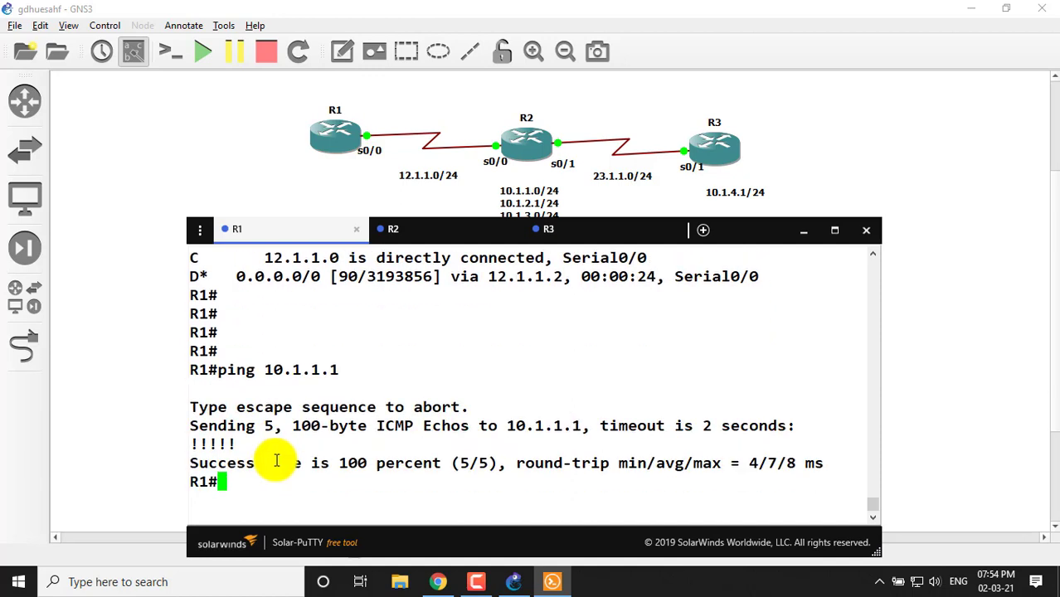
- Ping R2's other two loopback addresses, 10.1.2.1 and 10.1.3.1, from R1
key("Up")
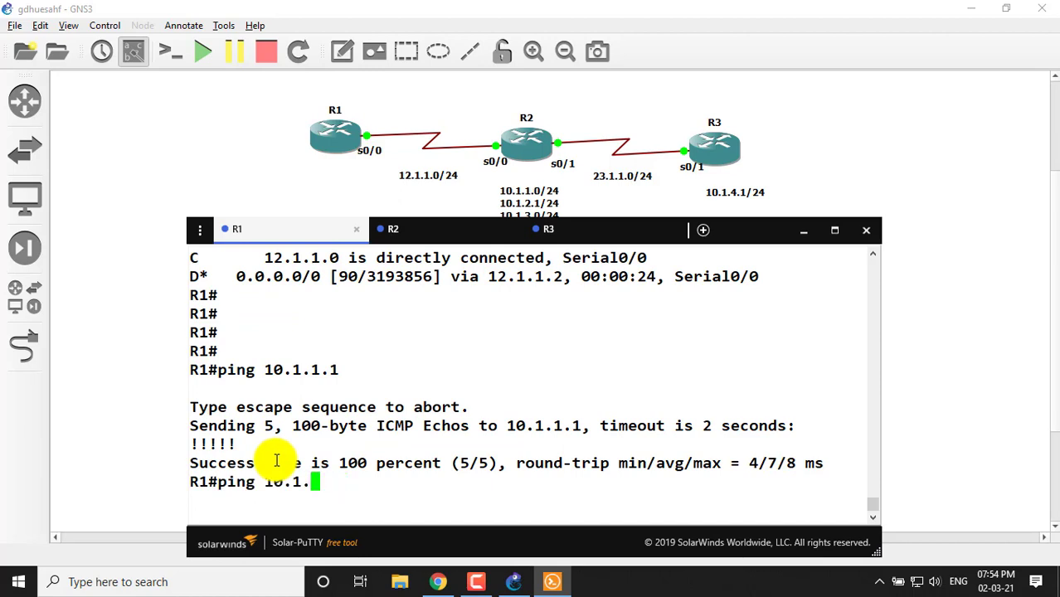
type("2.1")
key("Return")
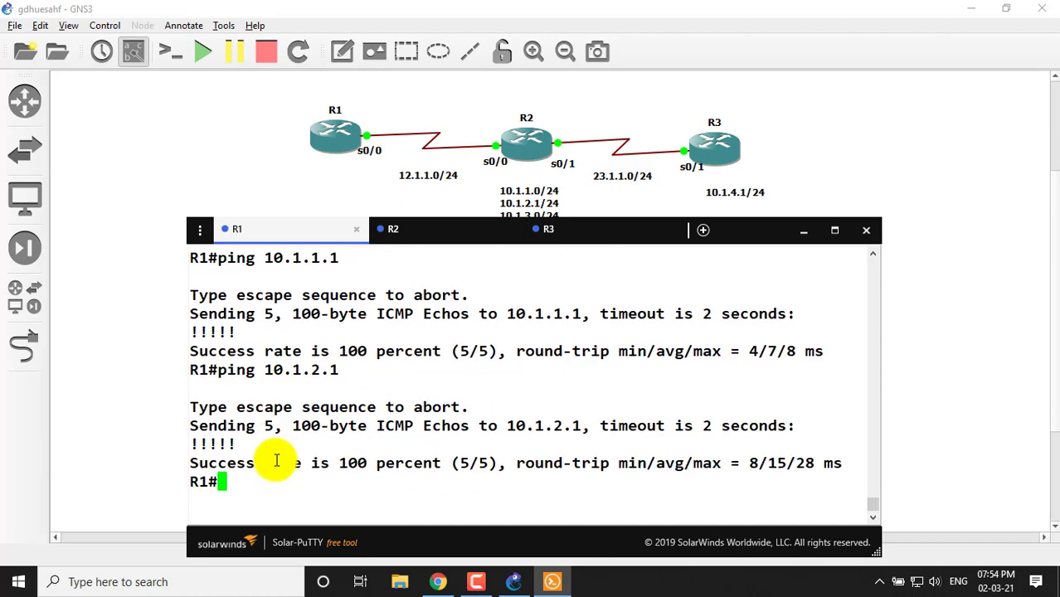
key("Up")
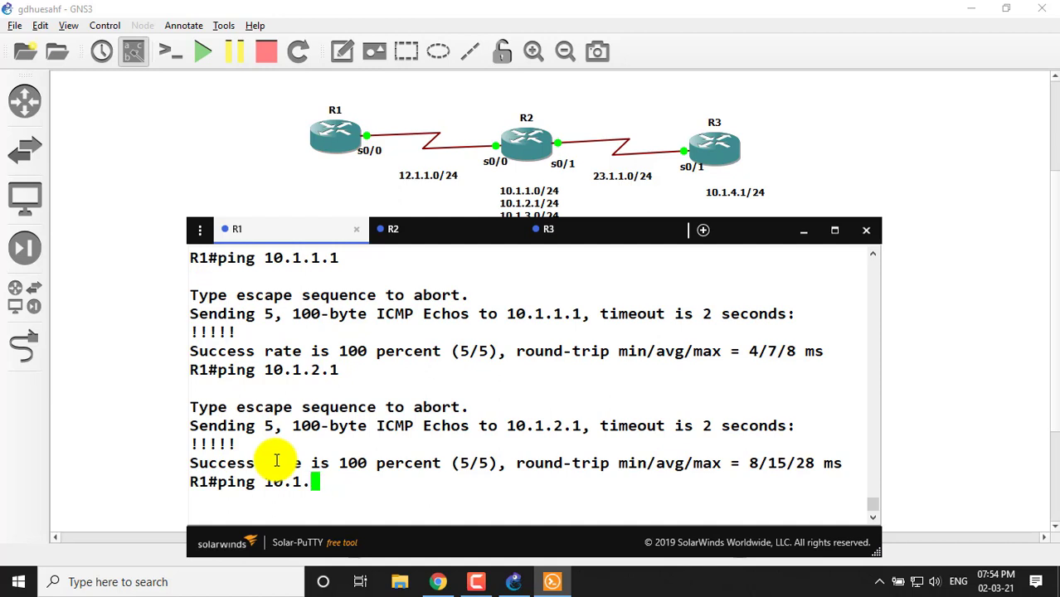
type("3.1")
key("Return")
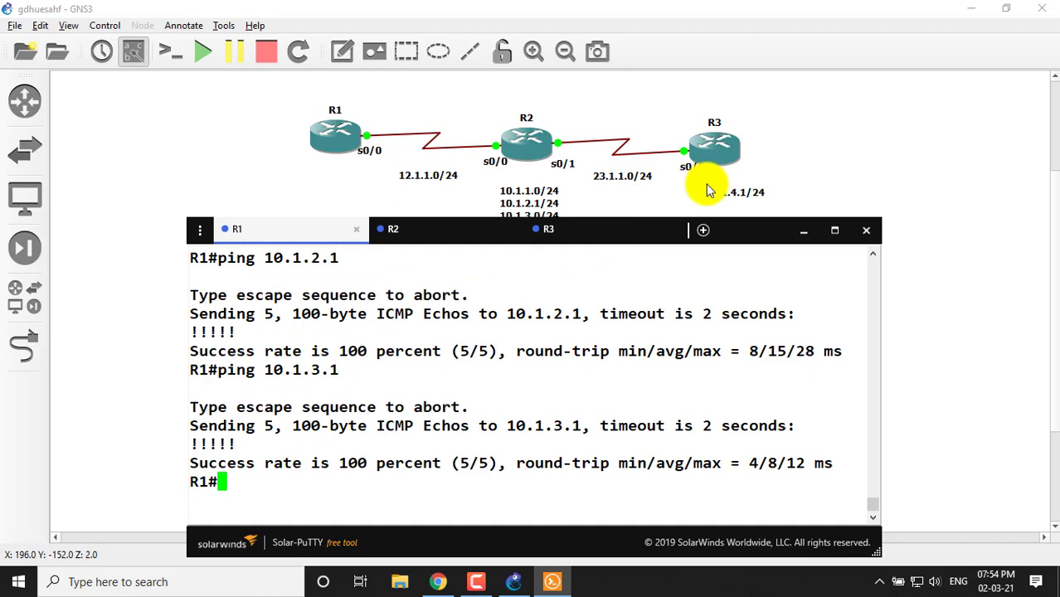
- Ping R3's loopback address 10.1.4.1 from R1
key("Up")
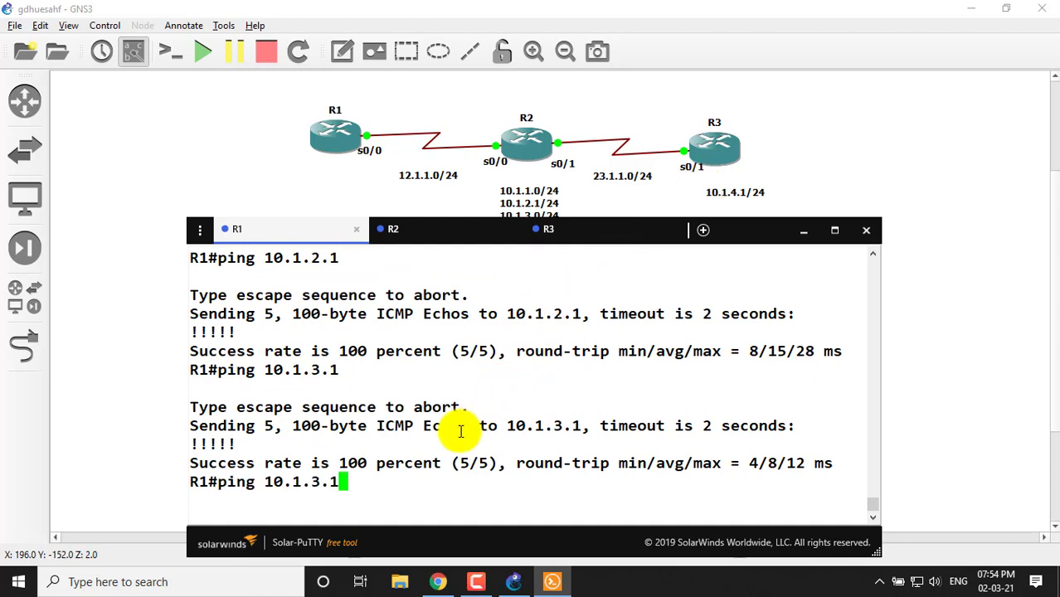
key("BackSpace")
key("BackSpace")
key("BackSpace")
type("4.1")
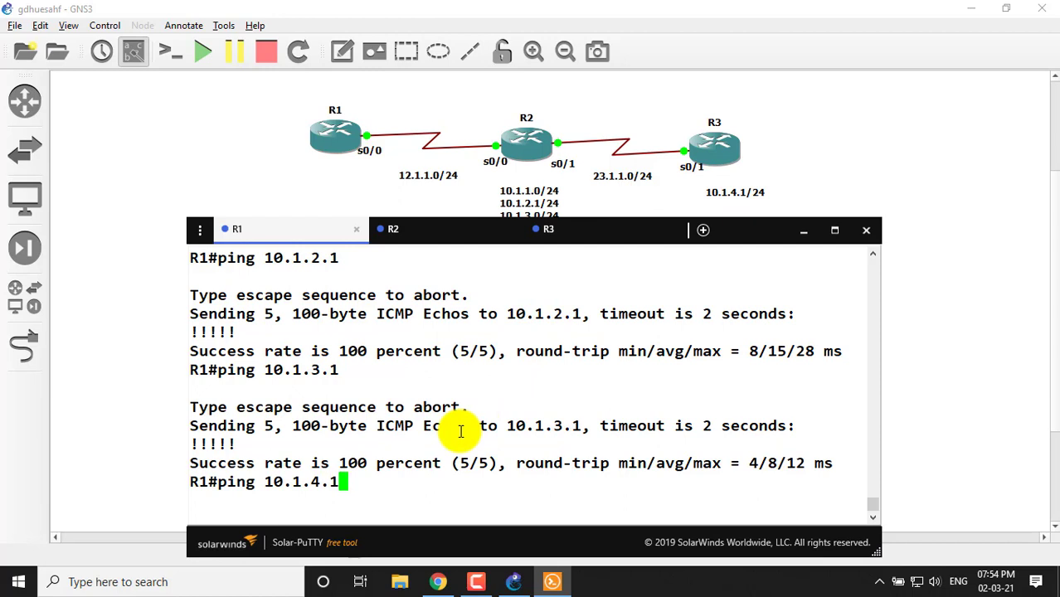
key("Return")
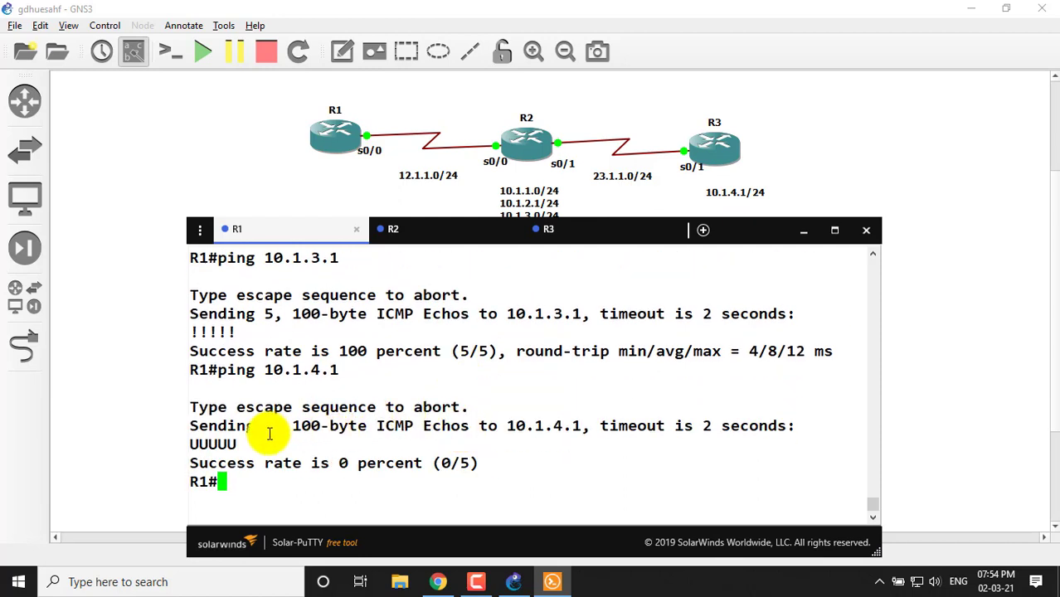
- Run a traceroute from R1 to 10.1.4.1, examine the second hop, and repeat the trace
type("tr")
key("Tab")
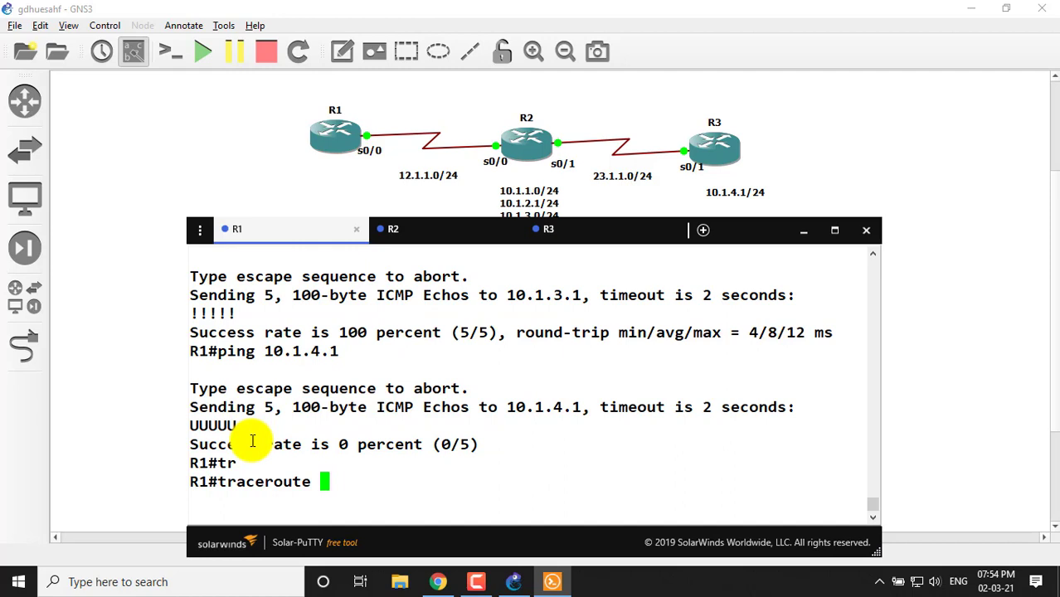
type("10.1.4.1")
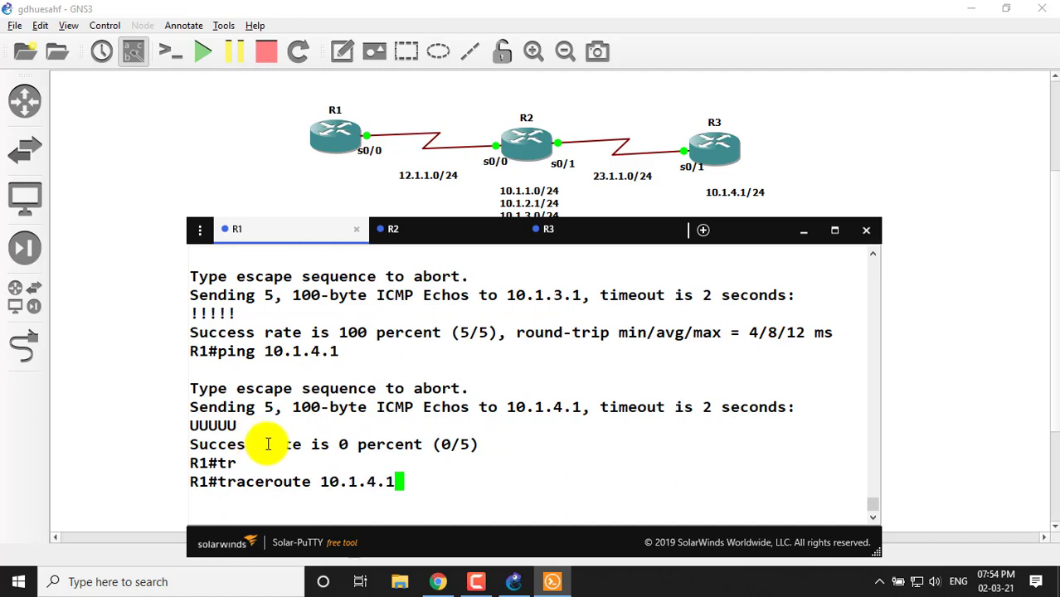
key("Return")
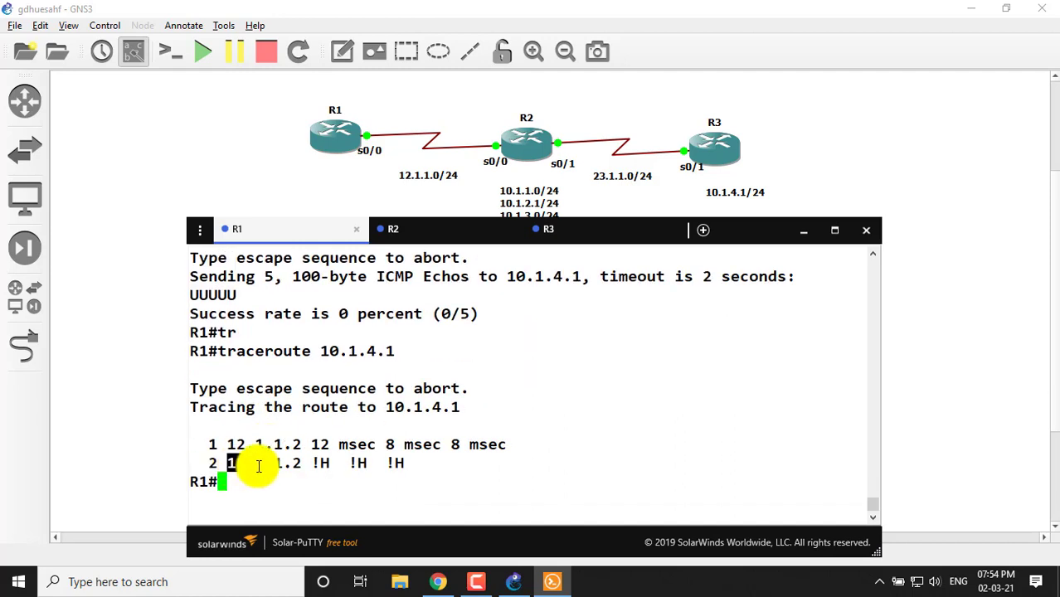
left_click_drag(258, 466, 300, 464)
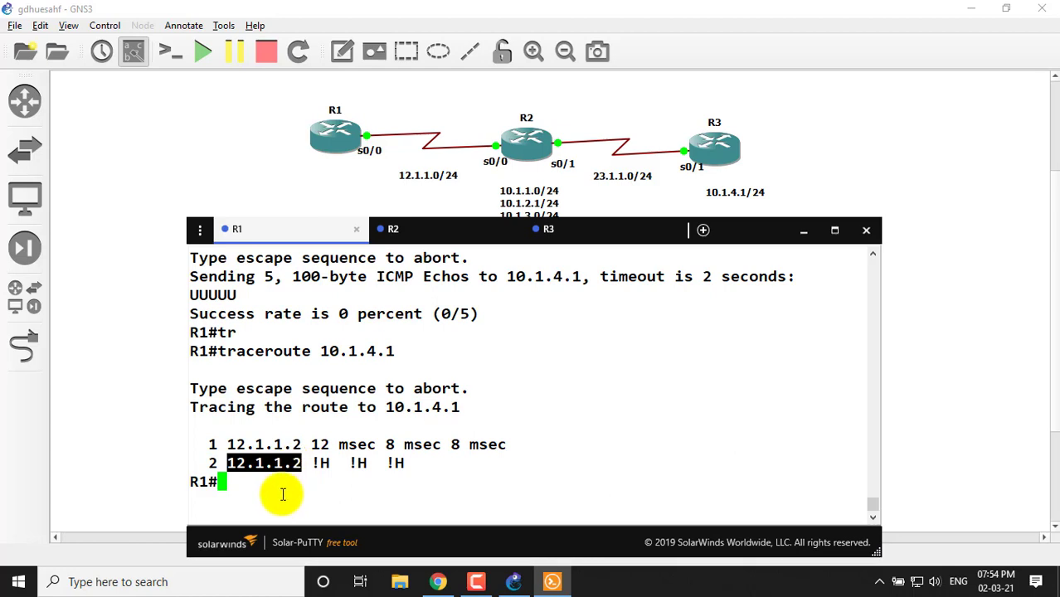
key("Up")
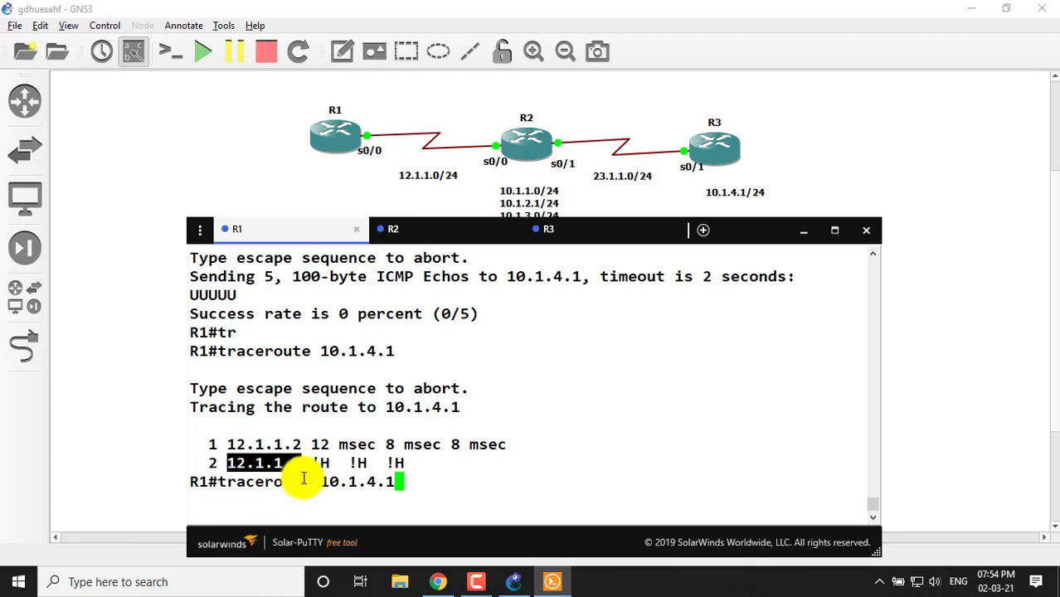
left_click_drag(320, 484, 392, 487)
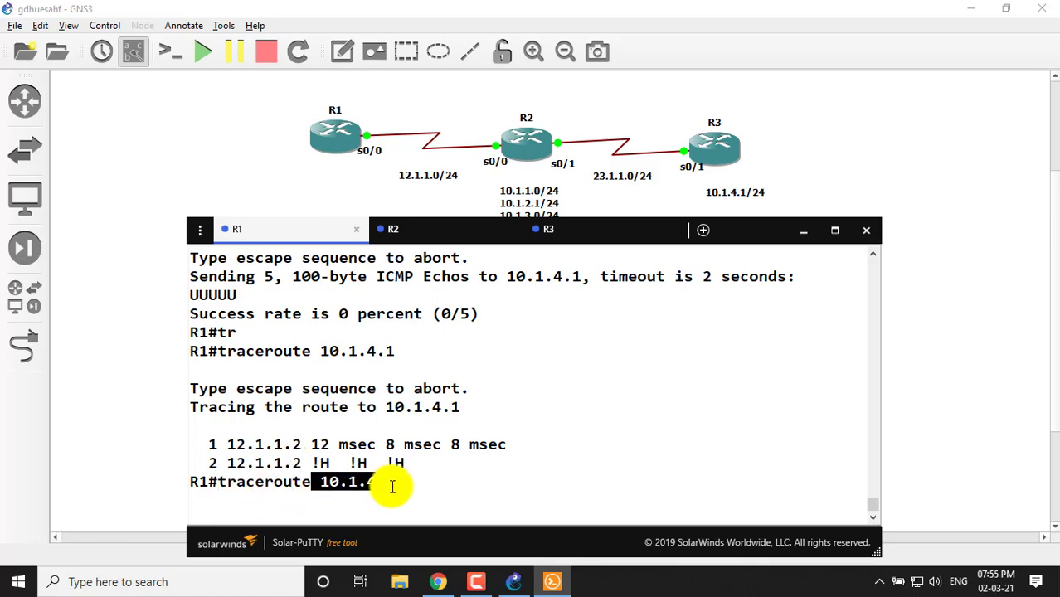
key("ctrl+z")
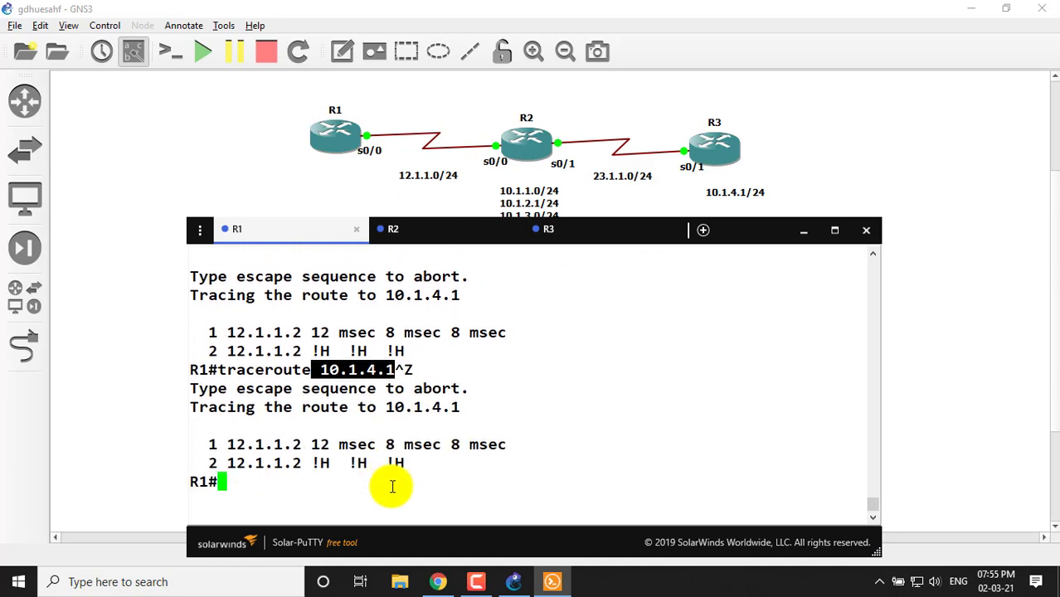
- Display R1's IP routing table and examine the 0.0.0.0/0 default route and its next-hop address
type("sho ip rou")
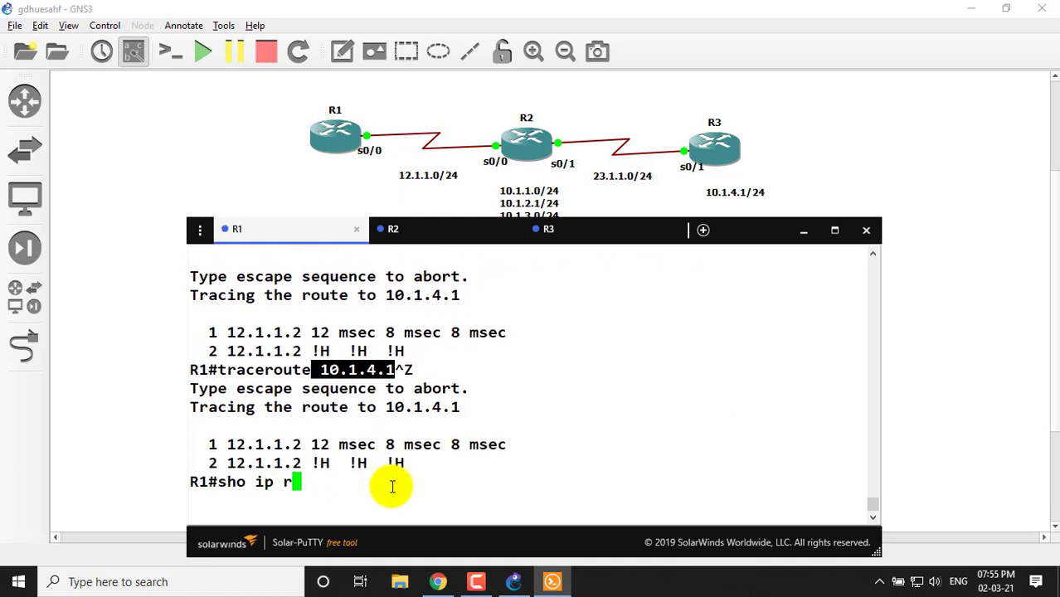
key("Tab")
key("Return")
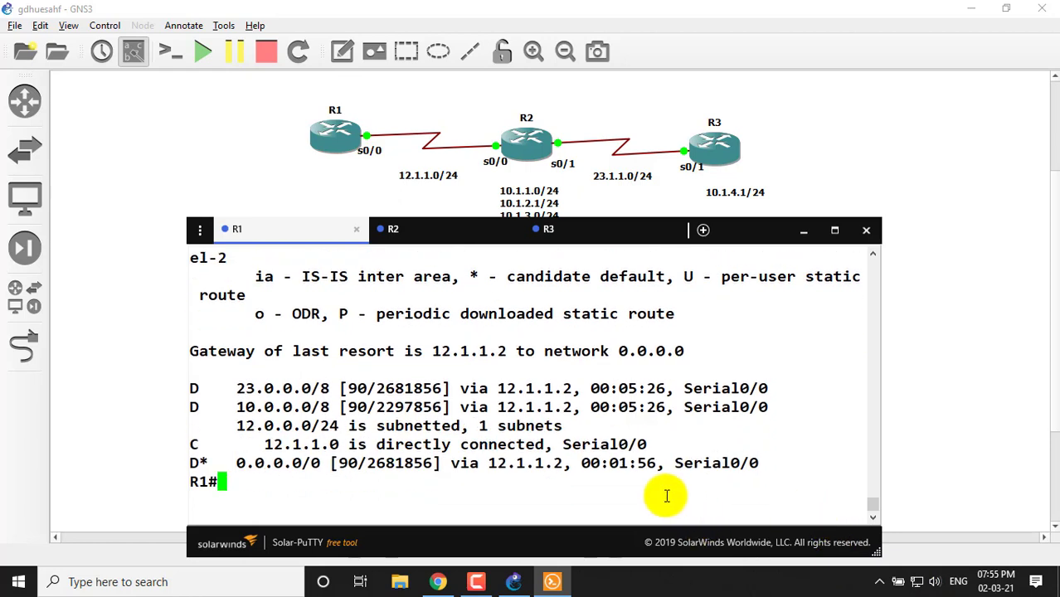
left_click_drag(231, 464, 338, 461)
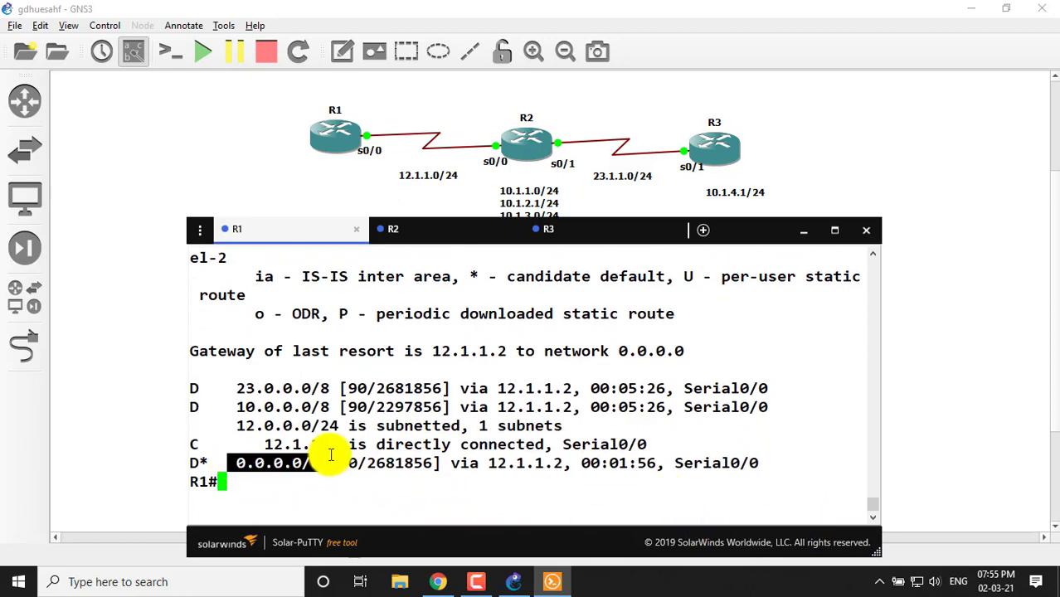
left_click_drag(488, 462, 563, 461)
- Display R2's IP routing table again and examine the 0.0.0.0/0 default route and the 10.0.0.0/8 summary route to Null0
left_click(433, 229)
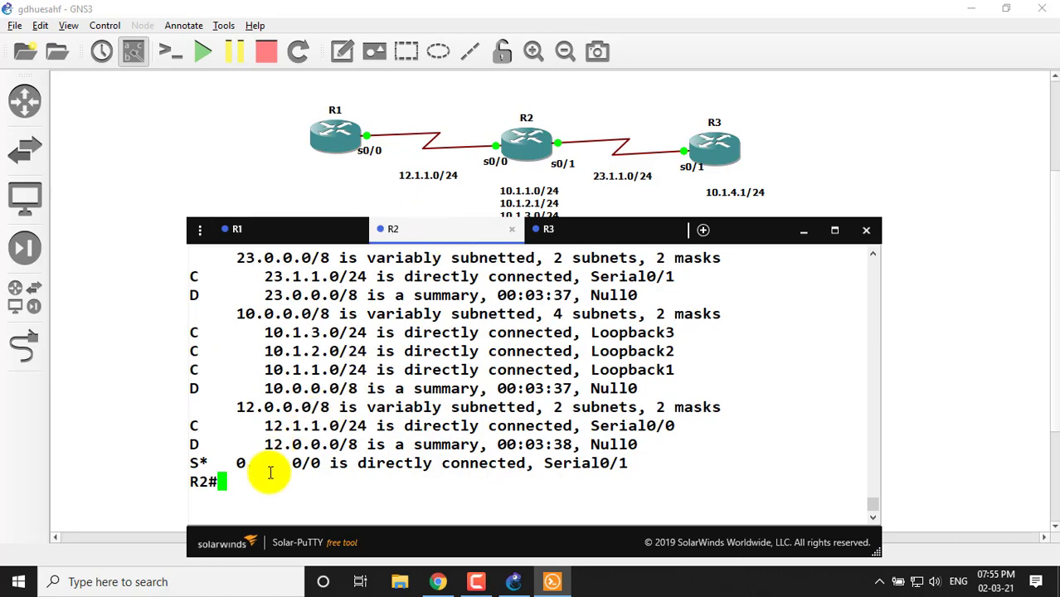
key("Up")
key("Return")
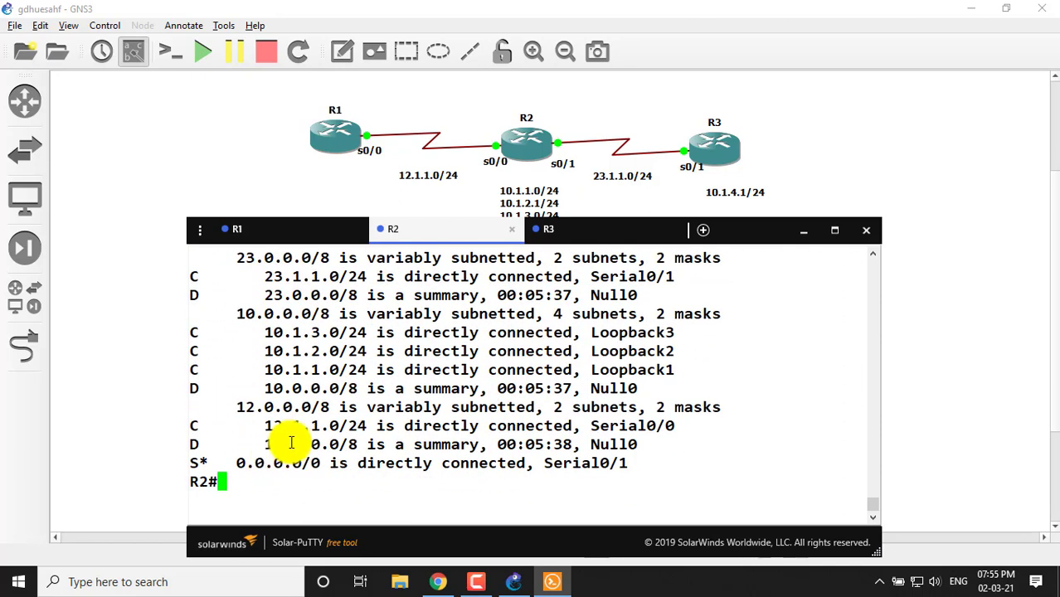
left_click_drag(231, 462, 322, 461)
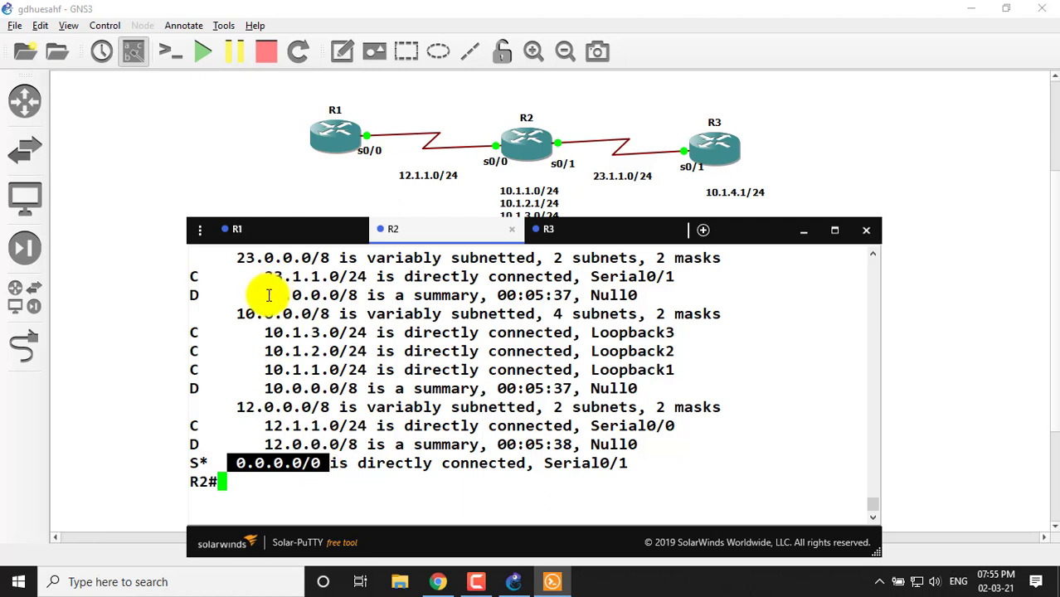
left_click_drag(255, 388, 664, 386)
left_click(664, 386)
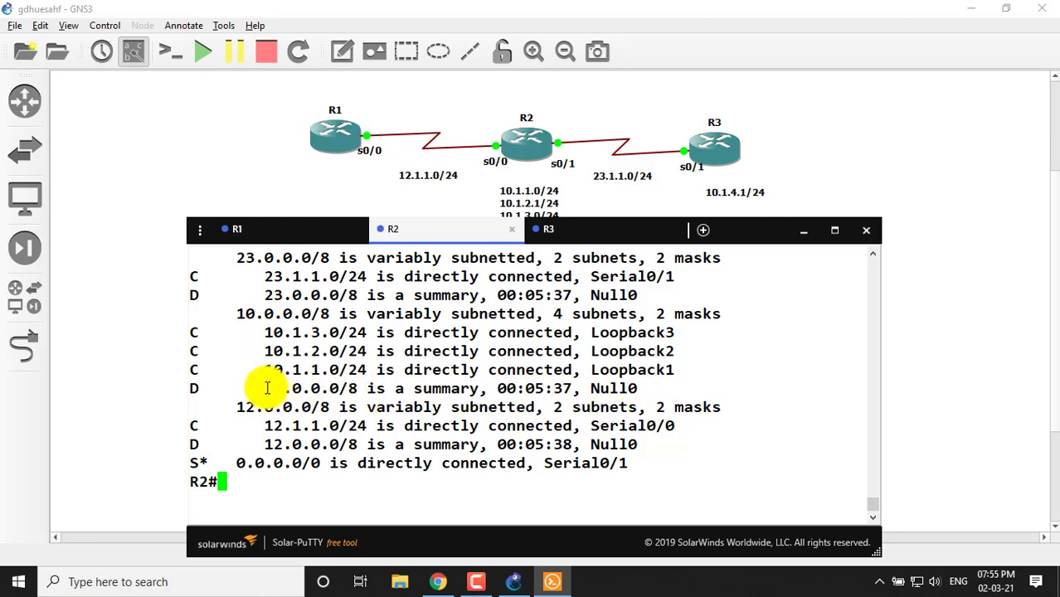
left_click_drag(264, 388, 355, 388)
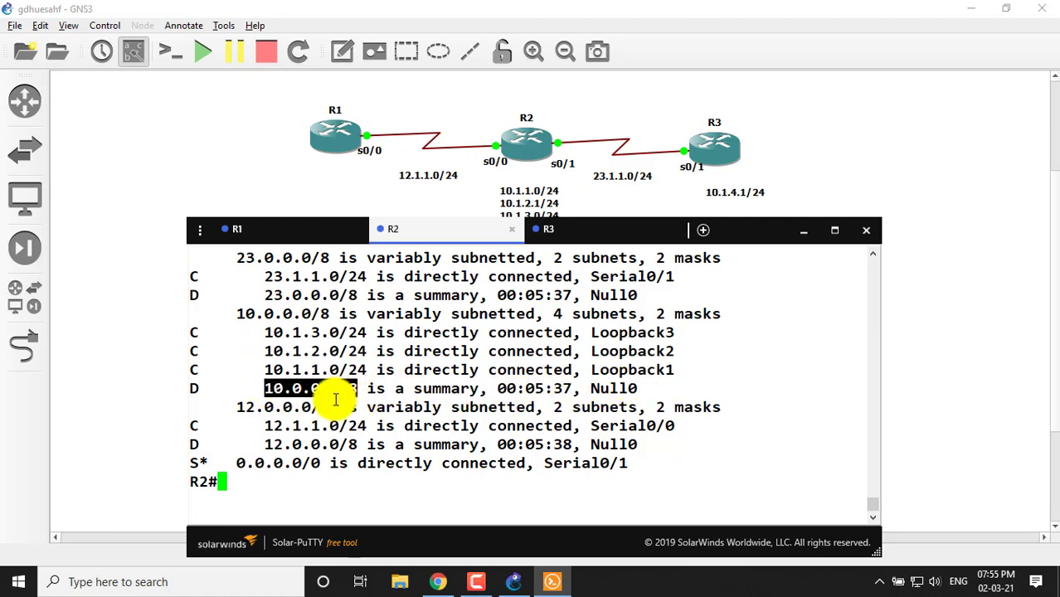
- Compare R2's 0.0.0.0/0 default route with the 12.0.0.0/8 entry and the 10.0.0.0/8 summary route to Null0
left_click_drag(236, 465, 320, 461)
left_click(232, 455)
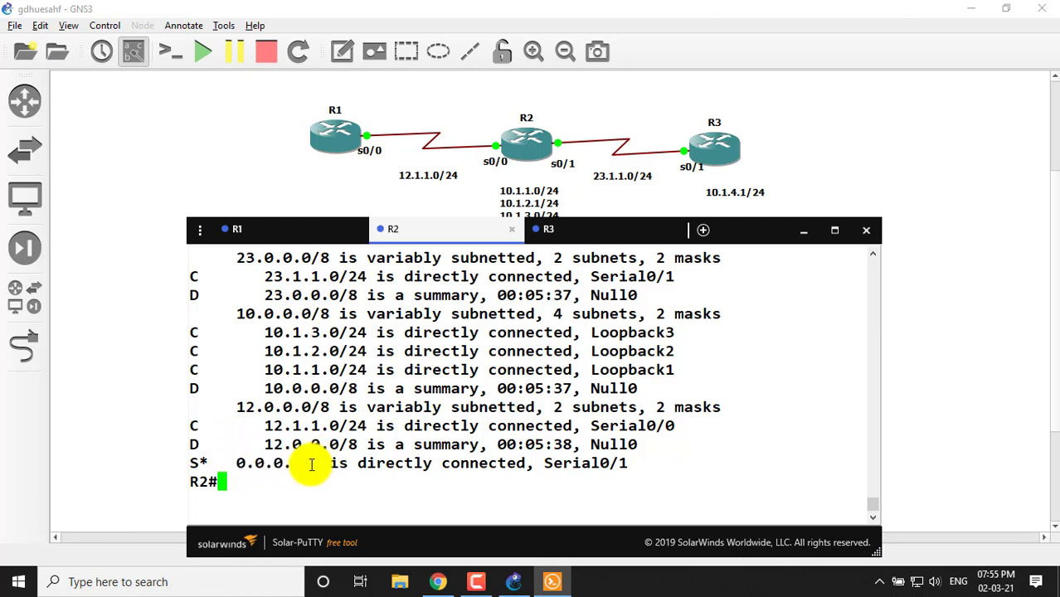
left_click(327, 409)
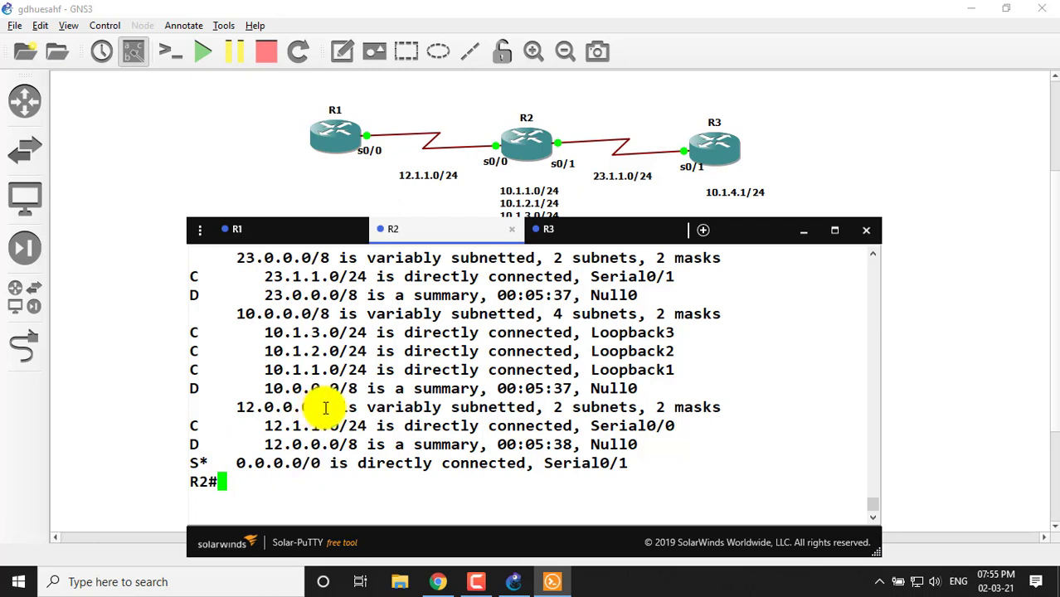
left_click_drag(235, 410, 679, 387)
left_click(637, 368)
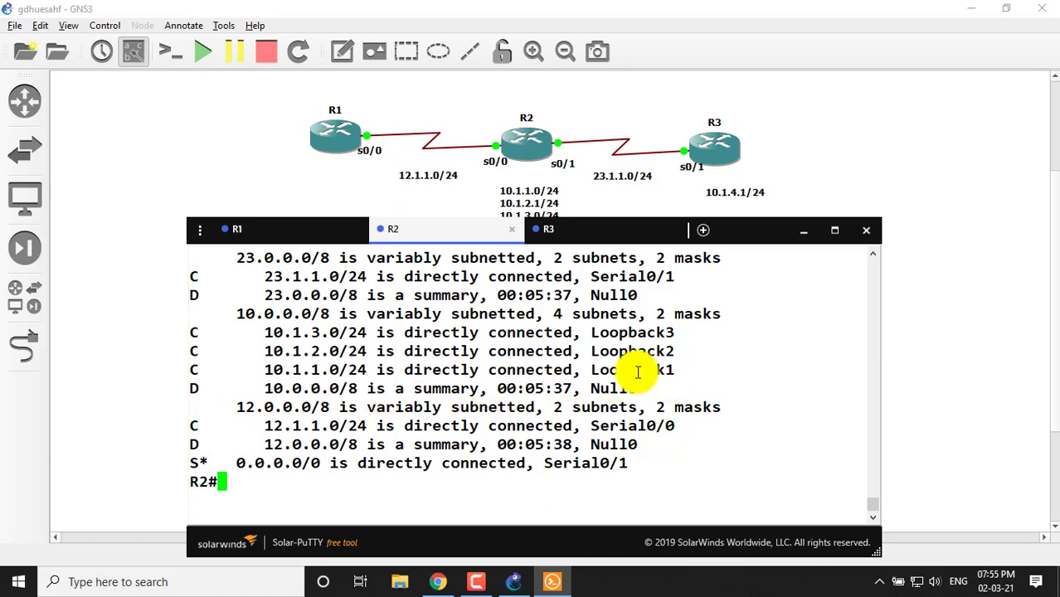
left_click_drag(257, 388, 647, 386)
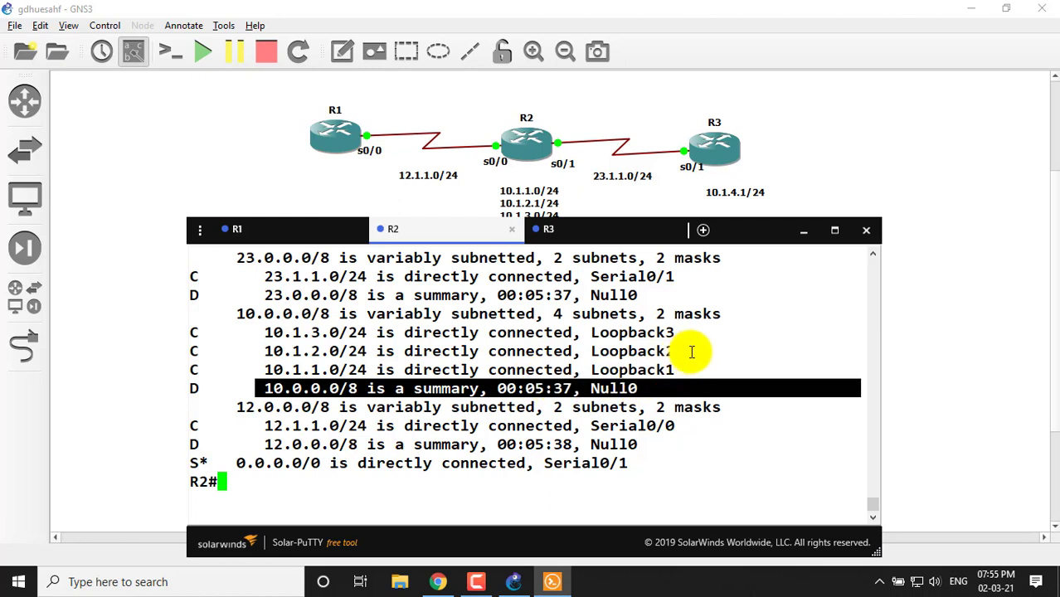
left_click(684, 347)
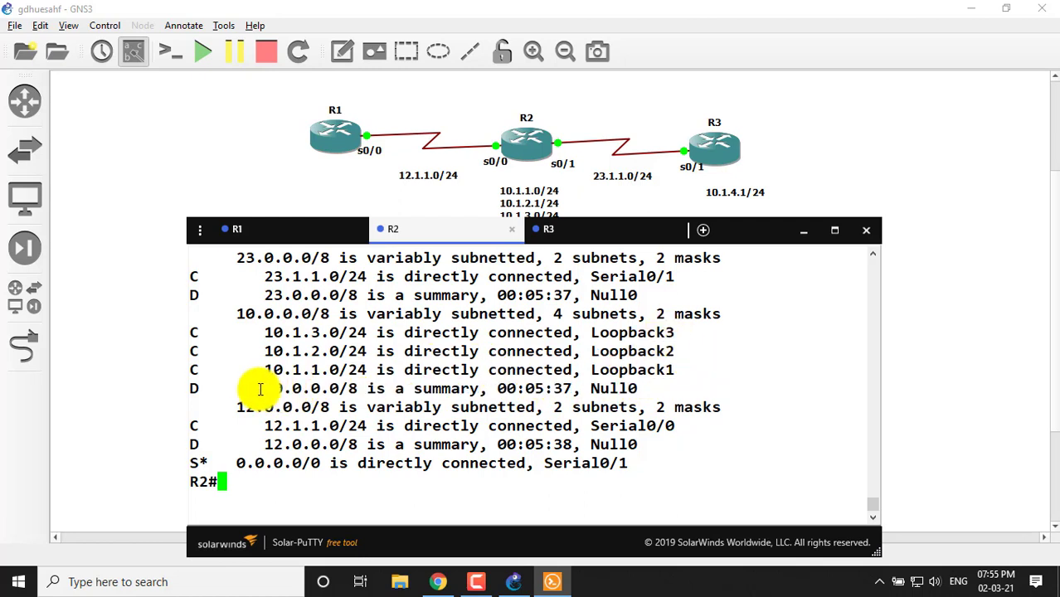
left_click_drag(257, 388, 669, 373)
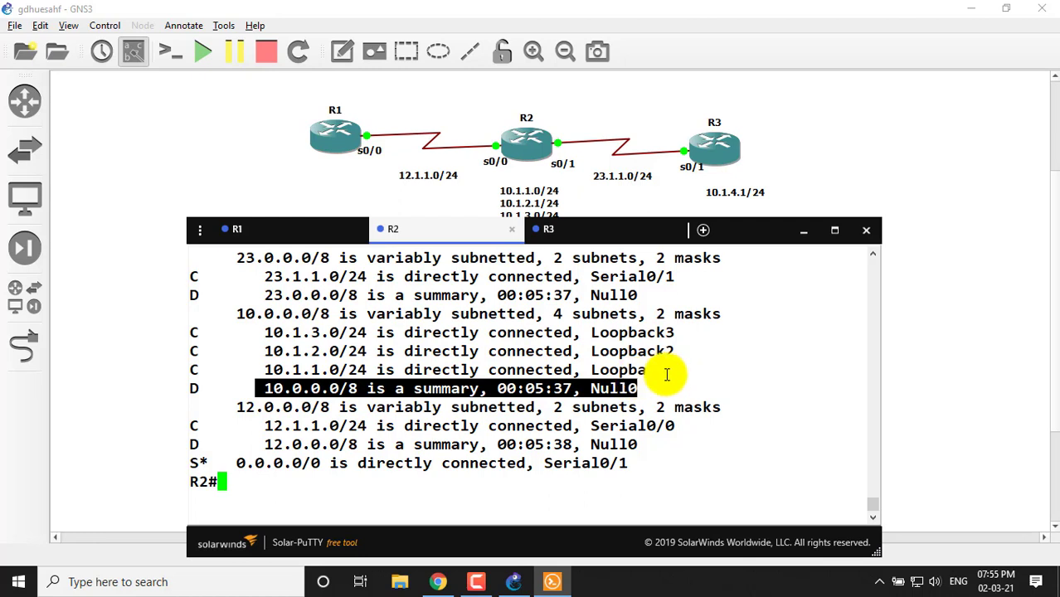
left_click(669, 372)
left_click_drag(257, 388, 657, 382)
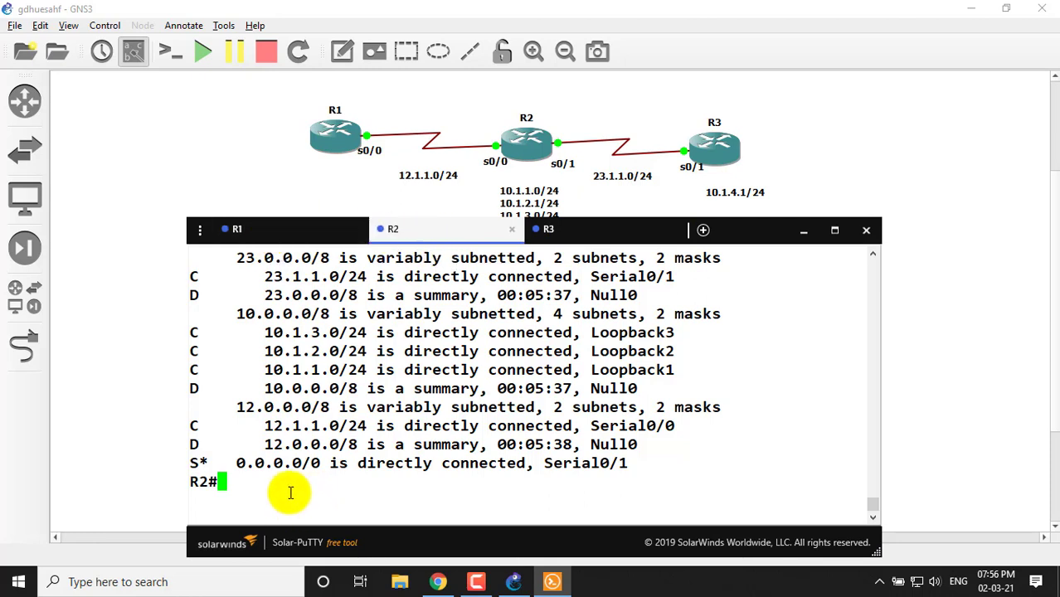
- Enter global configuration mode on R2
type("con")
key("Tab")
type("f")
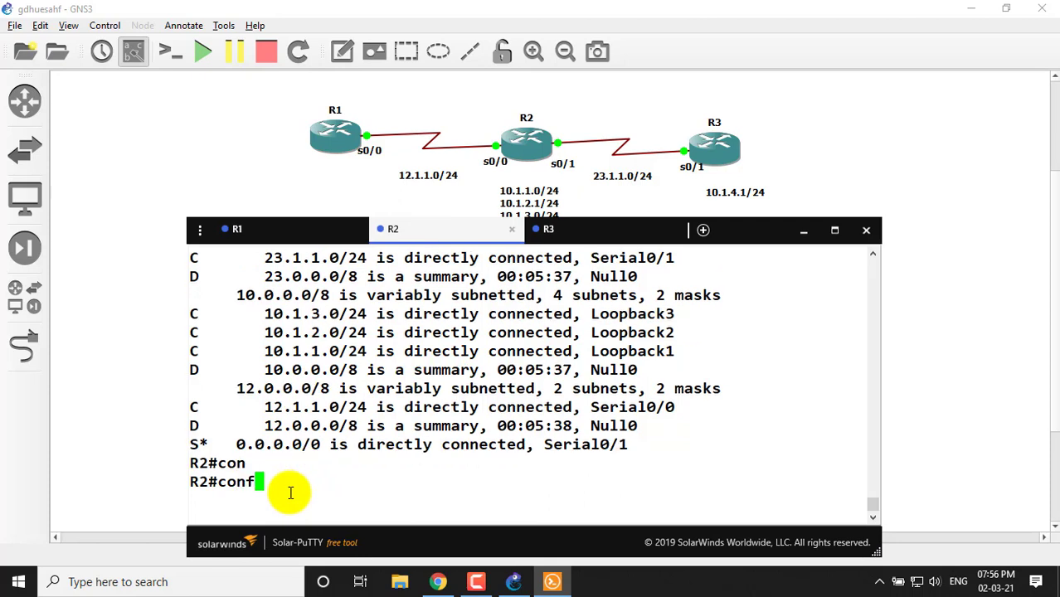
key("Tab")
type("t")
key("Return")
key("Return")
- Open the router configuration for EIGRP autonomous system 100 on R2
type("ro")
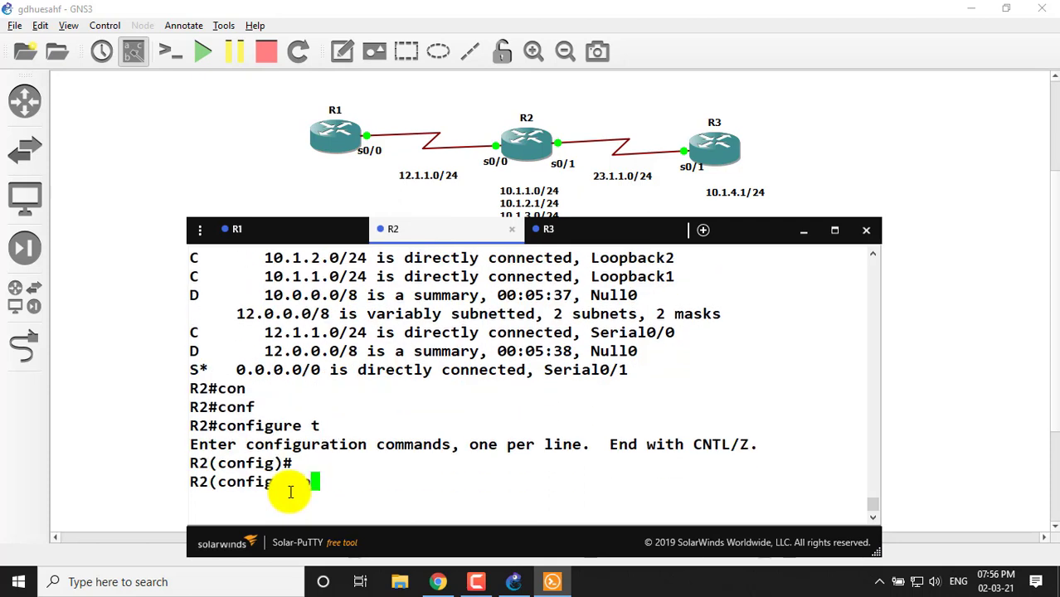
type("u")
key("Tab")
type("ter")
key("Tab")
type("e")
key("Tab")
type("1")
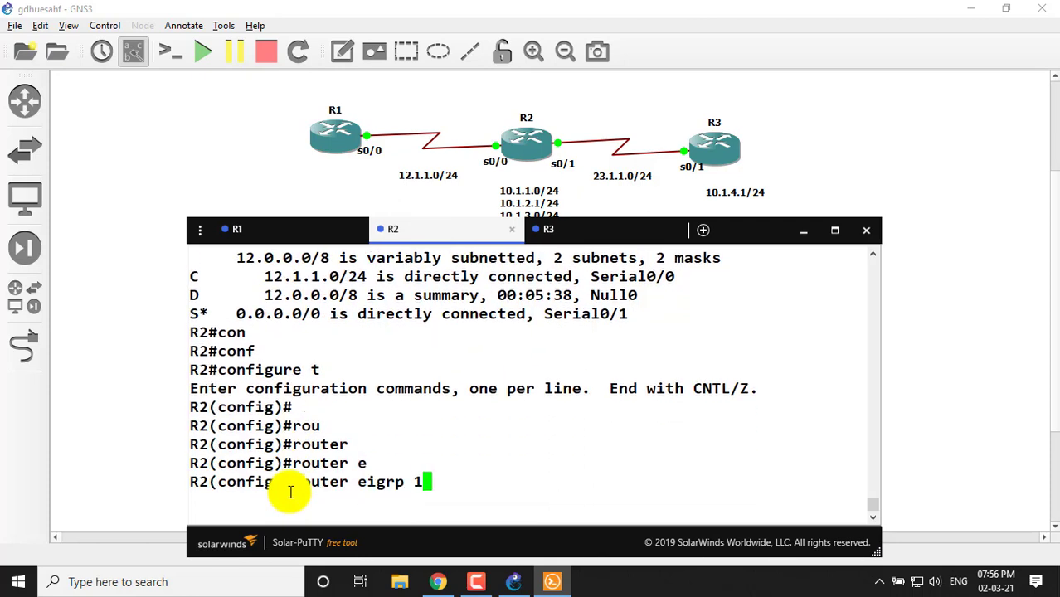
type("00")
key("Return")
key("Return")
key("Return")
- Disable automatic summarization for EIGRP 100 on R2 with no auto-summary
type("no")
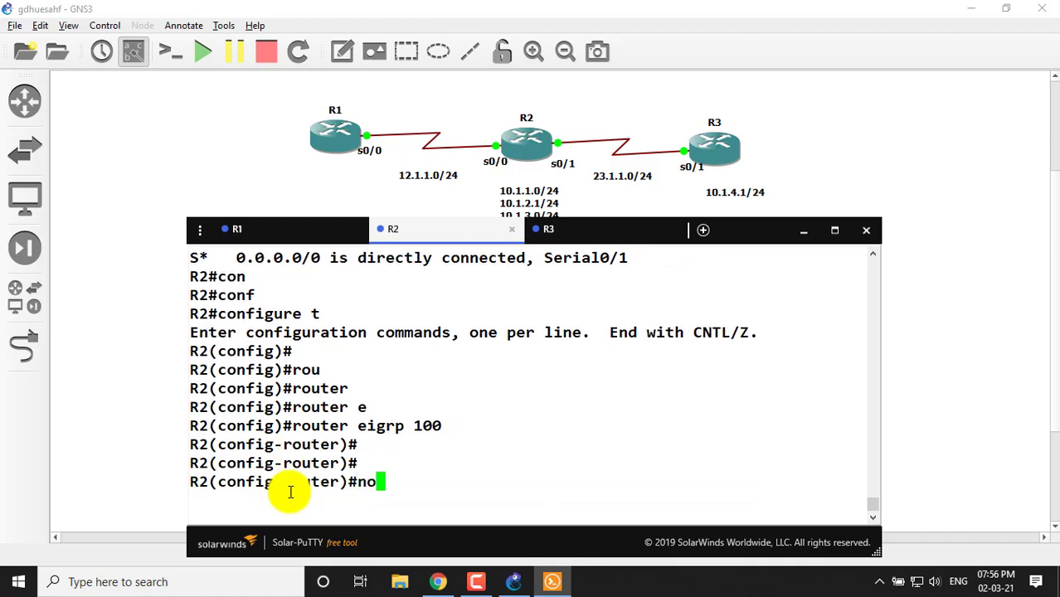
type(" au")
key("Tab")
key("Return")
key("Return")
key("Return")
key("Return")
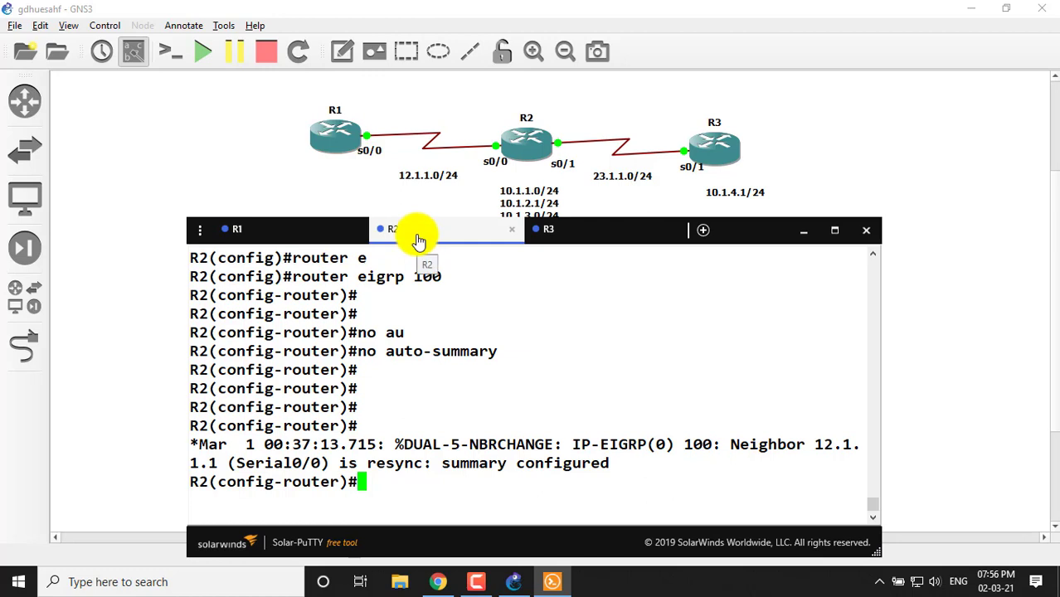
- Leave EIGRP configuration on R2 for privileged mode and re-enter global configuration mode
key("ctrl+z")
key("Return")
key("Return")
key("Return")
key("Return")
type("conf")
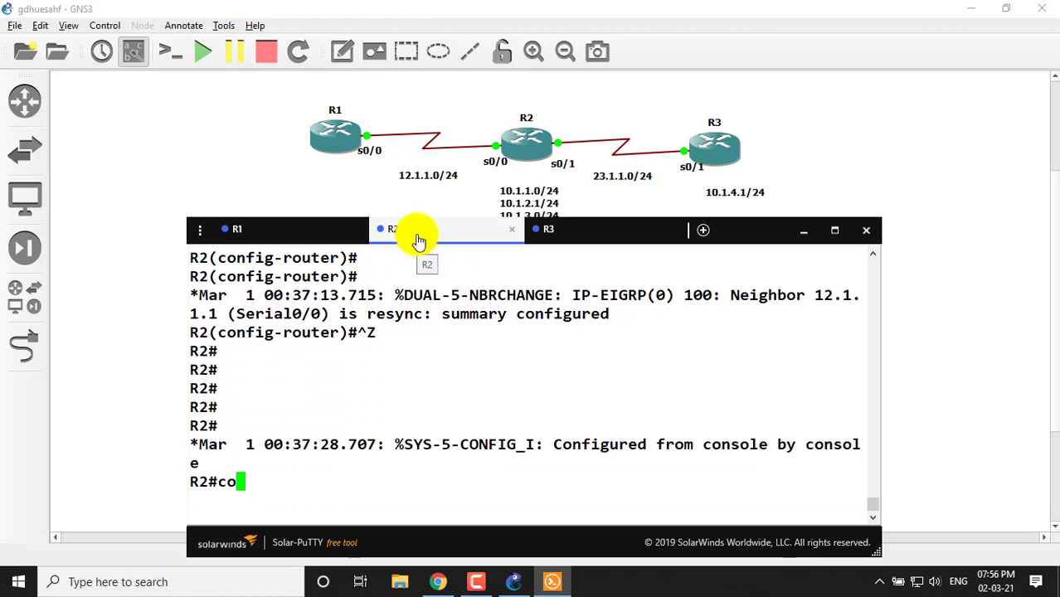
key("Tab")
type("t")
key("Tab")
key("Return")
key("Return")
key("Return")
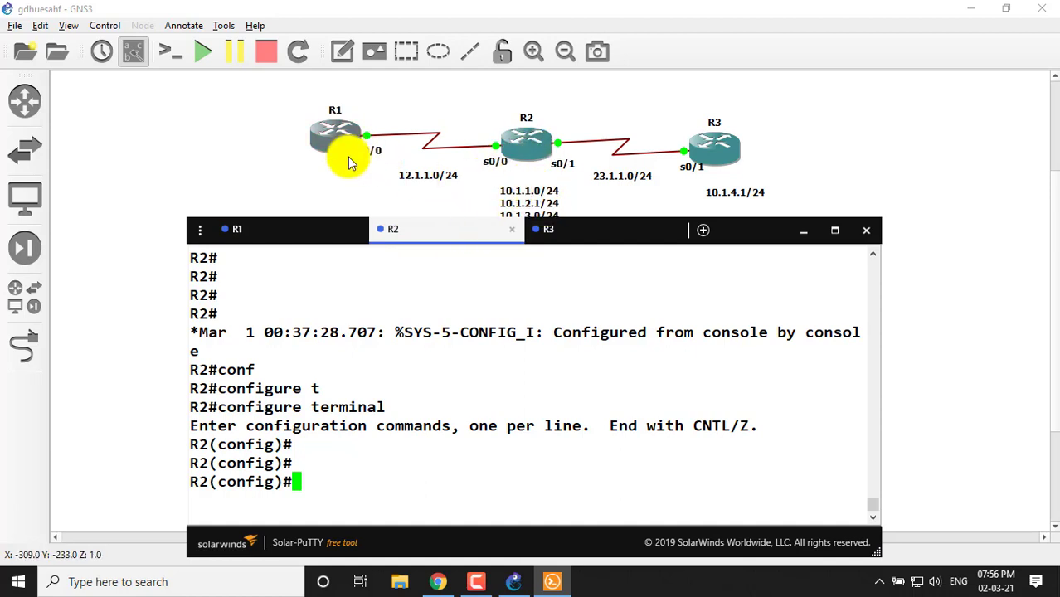
- Display R1's IP routing table and examine the EIGRP routes to 10.1.1.0, 10.1.2.0 and 10.1.3.0
left_click(277, 230)
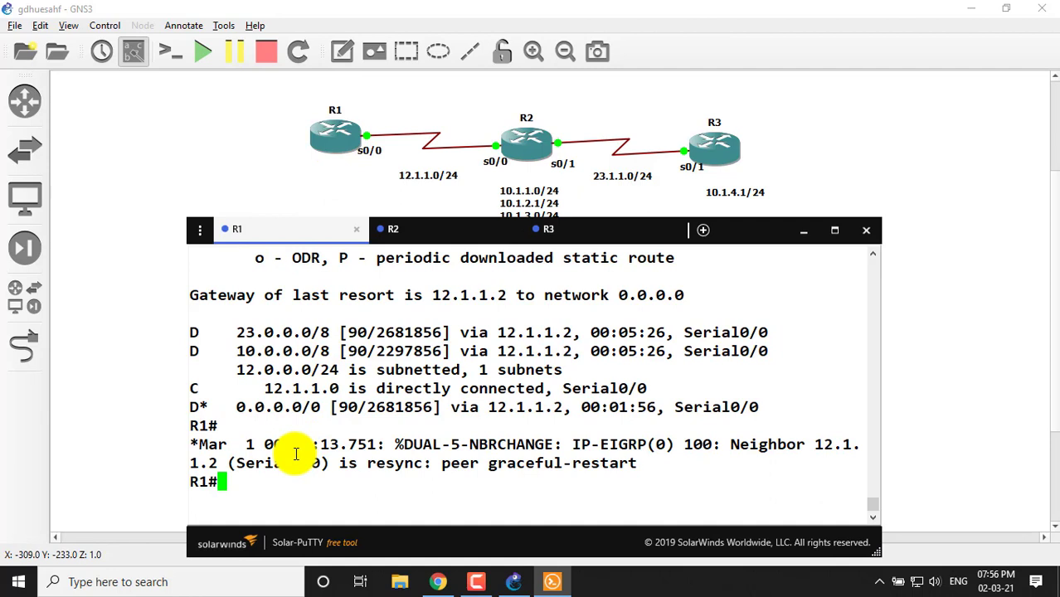
type("sho ip route")
key("Return")
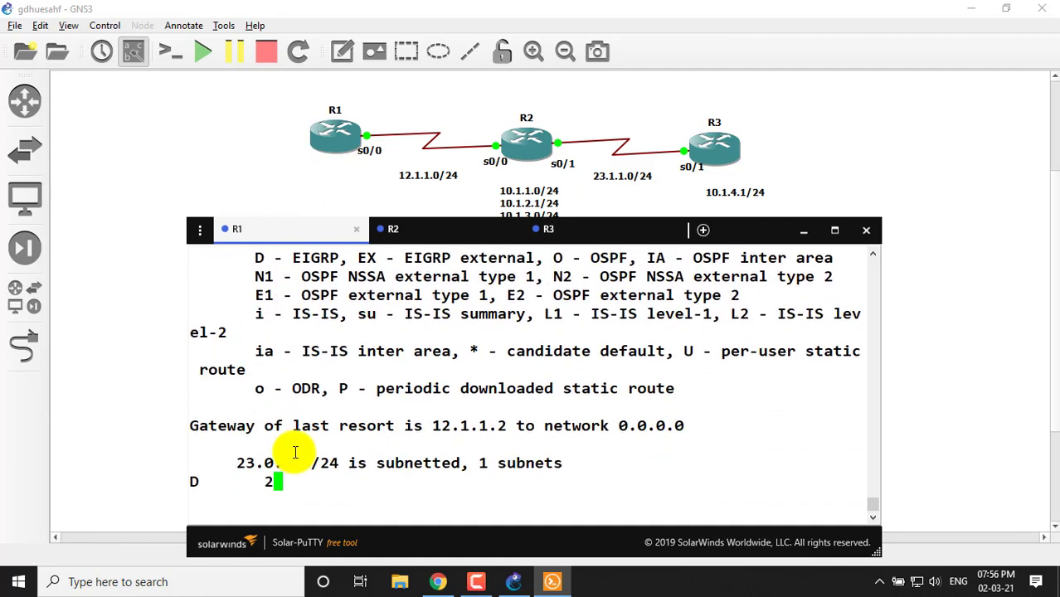
left_click_drag(256, 370, 473, 407)
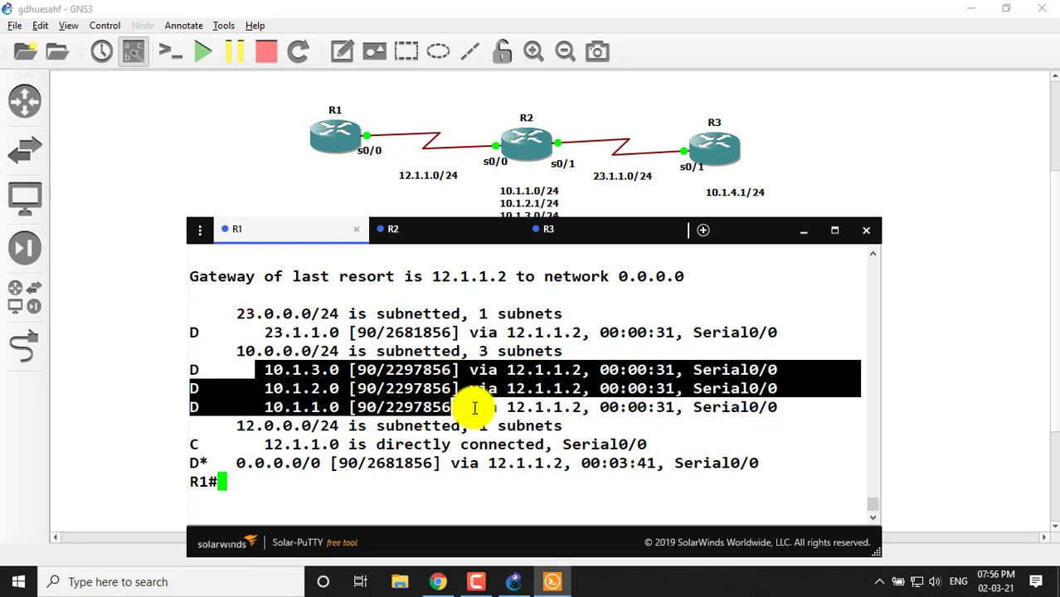
left_click(705, 442)
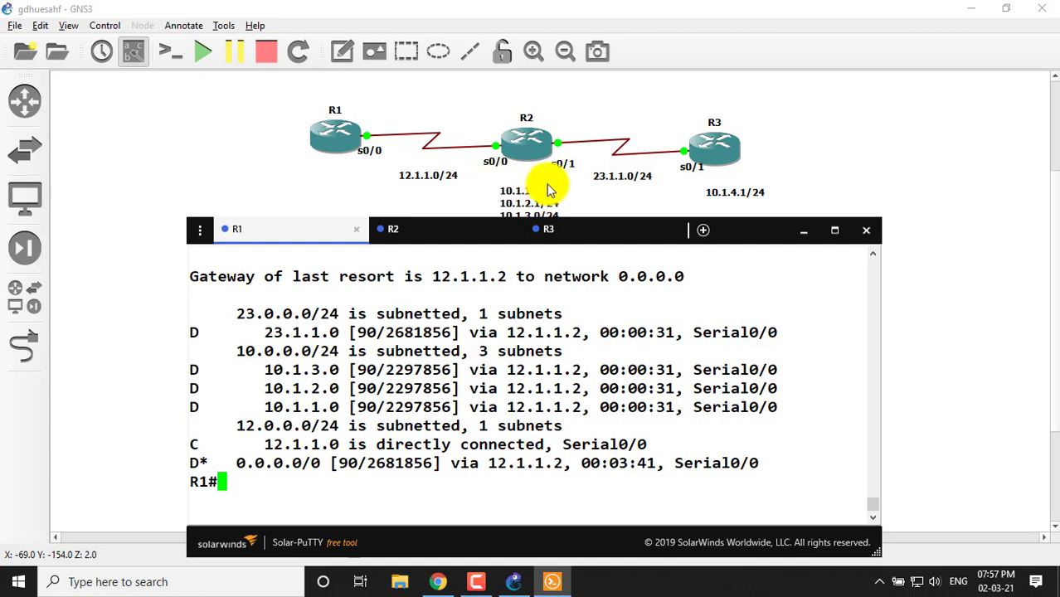
- Return to R2 and enter interface configuration mode for Serial 0/0
left_click(450, 237)
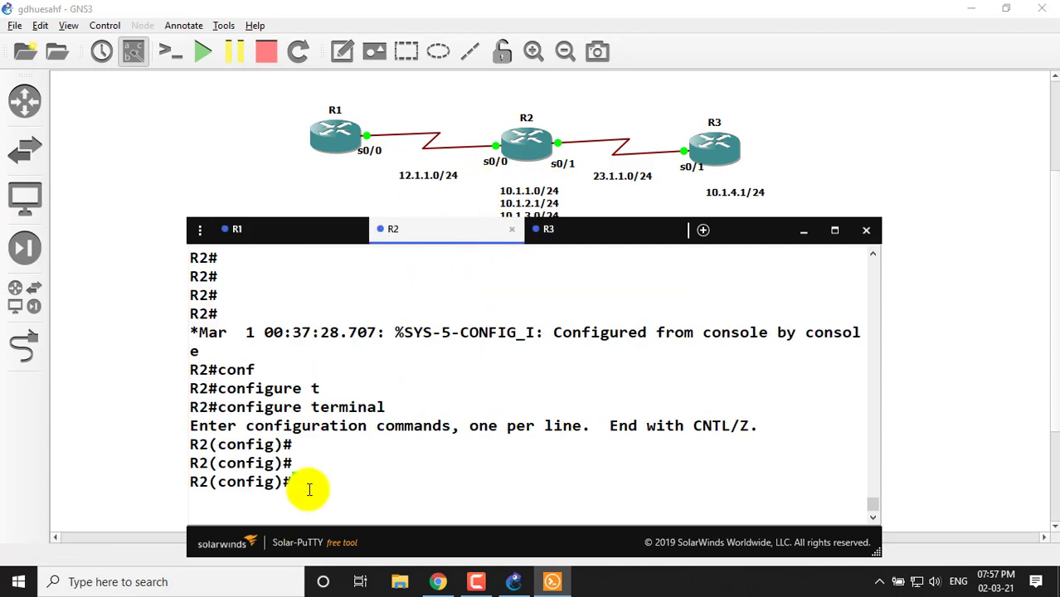
type("int")
key("Tab")
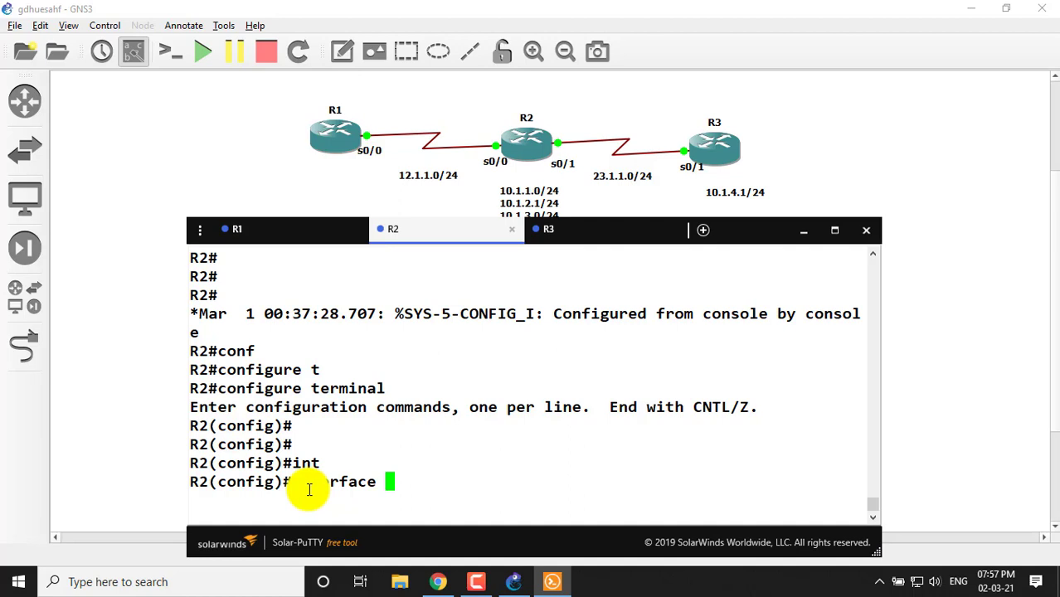
type("se")
key("Tab")
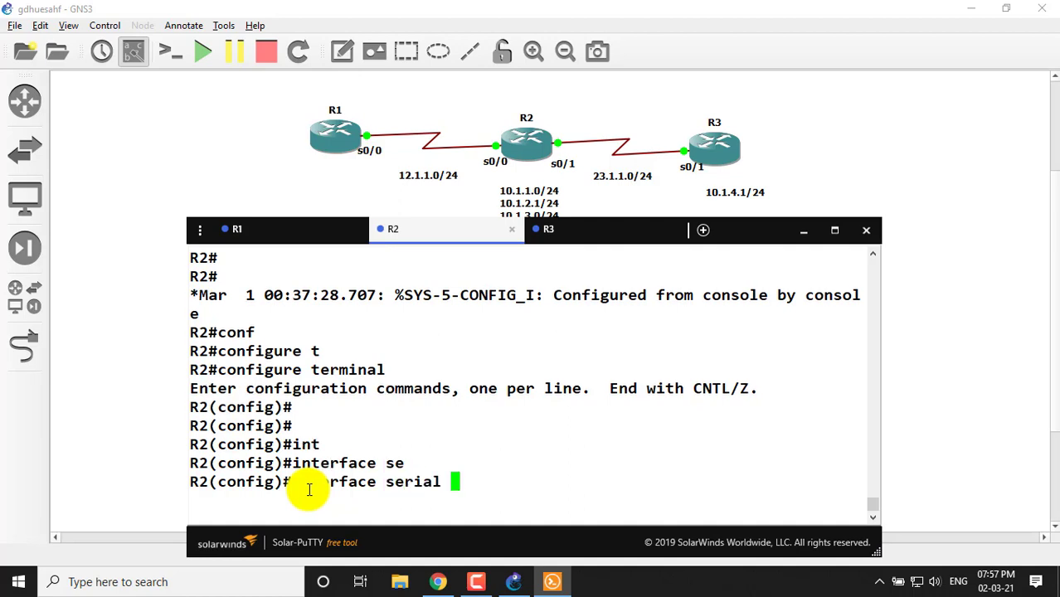
type("0/0")
key("Return")
key("Return")
key("Return")
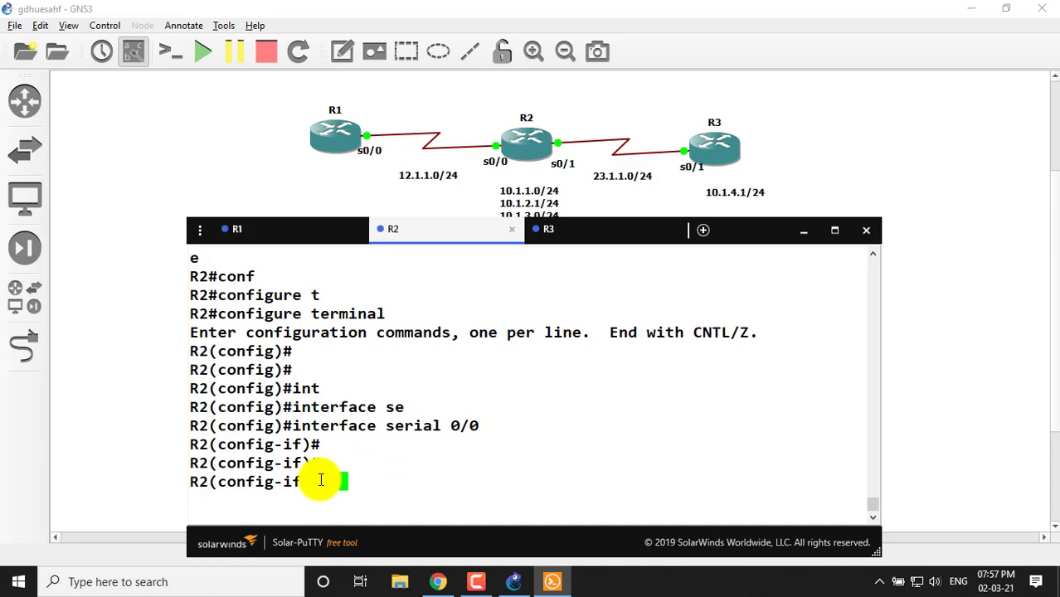
- Start an ip summary-address eigrp 100 command on Serial 0/0, consulting the inline help for its protocol and address arguments
type("ip su")
key("Tab")
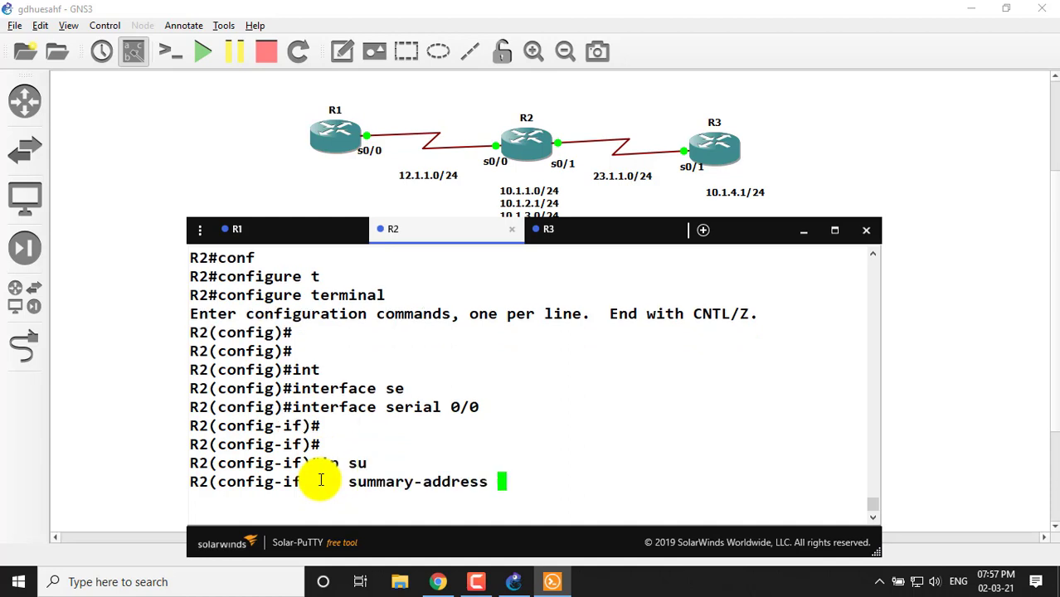
type("?")
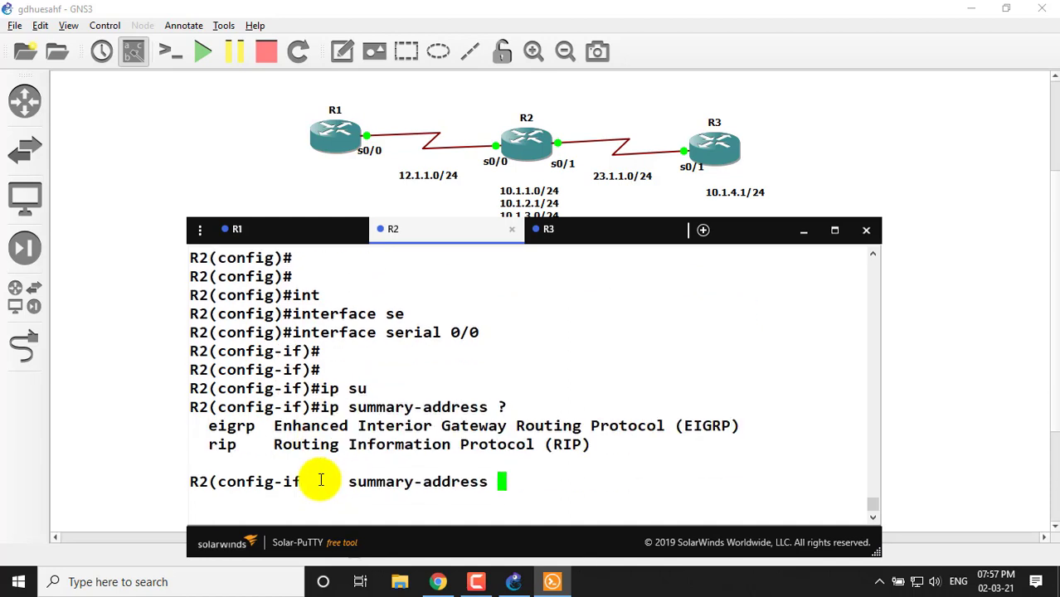
type("e")
key("Tab")
type("100 ")
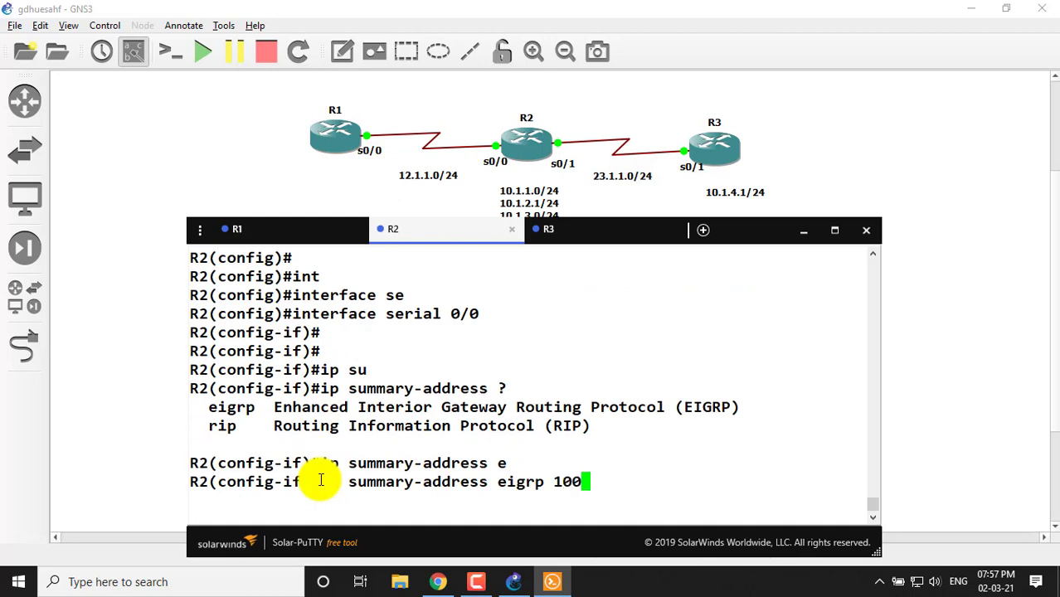
type("?")
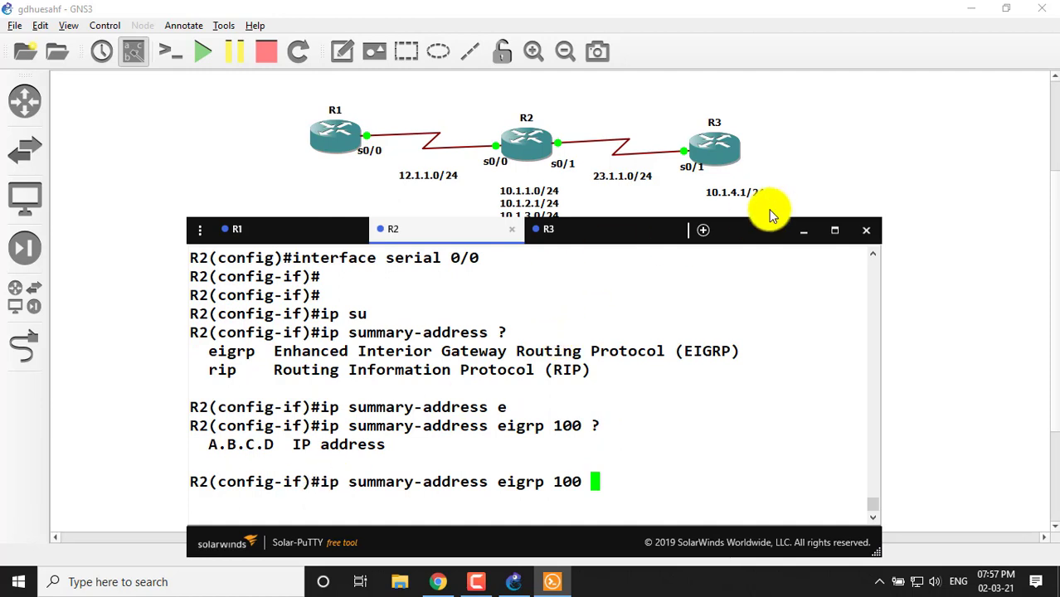
- Check R2's loopback networks in the topology and try to set the EIGRP 100 summary address to 10.1.0.0/22
left_click(803, 231)
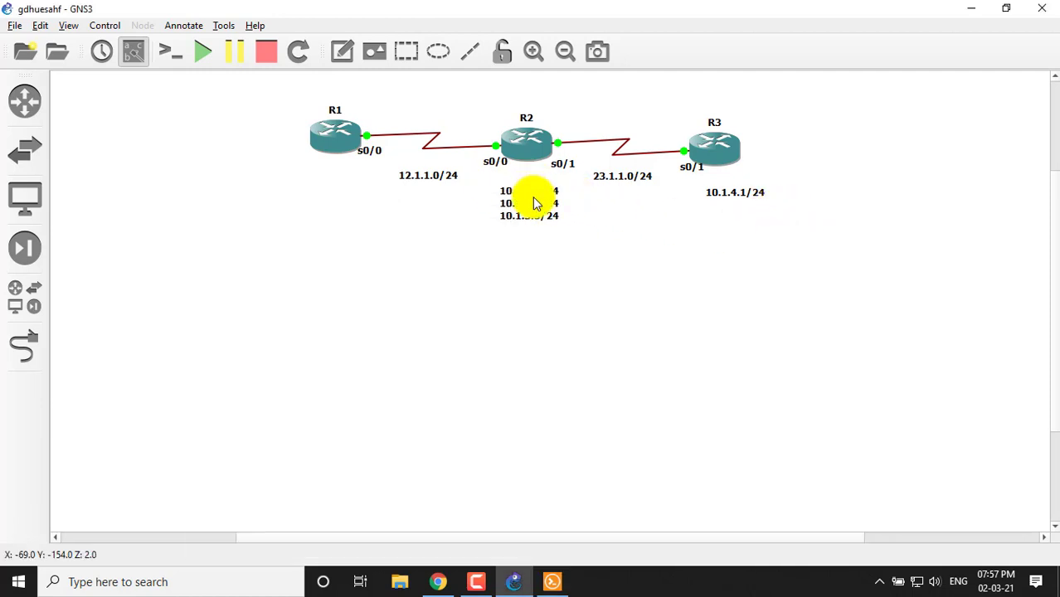
left_click(552, 581)
type("10.")
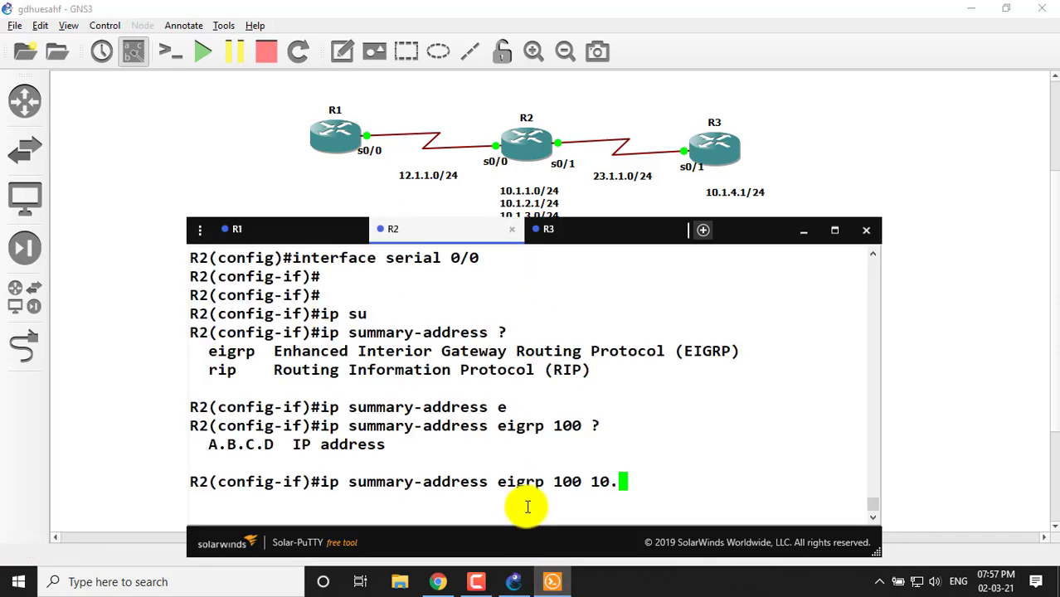
type("1.1")
key("BackSpace")
type("0.0")
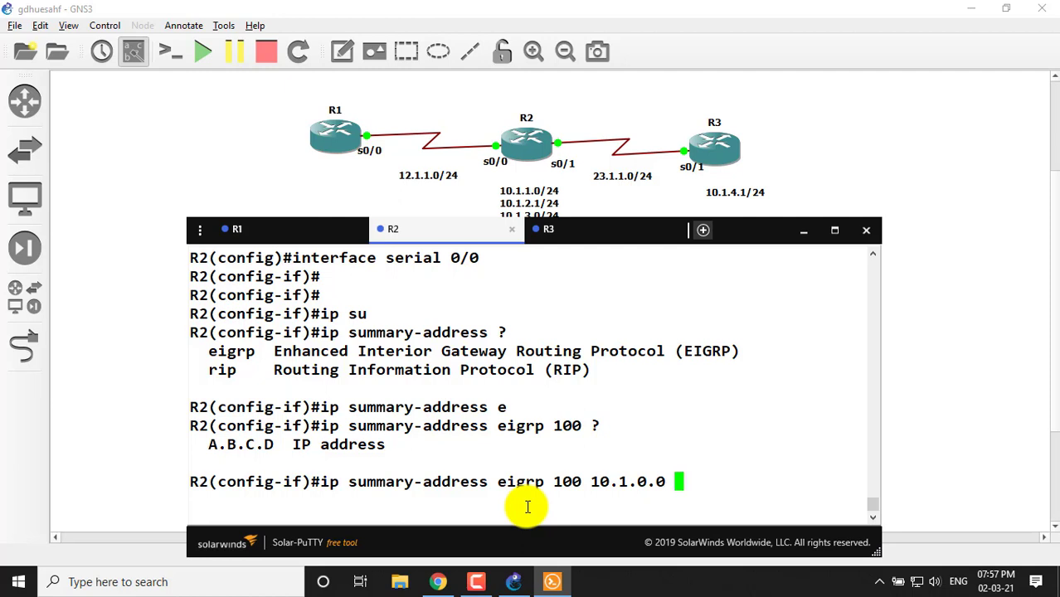
key("BackSpace")
type("/22")
key("Return")
- Configure the EIGRP 100 summary address on R2's Serial 0/0 as 10.1.0.0 with mask 255.255.252.0
key("Up")
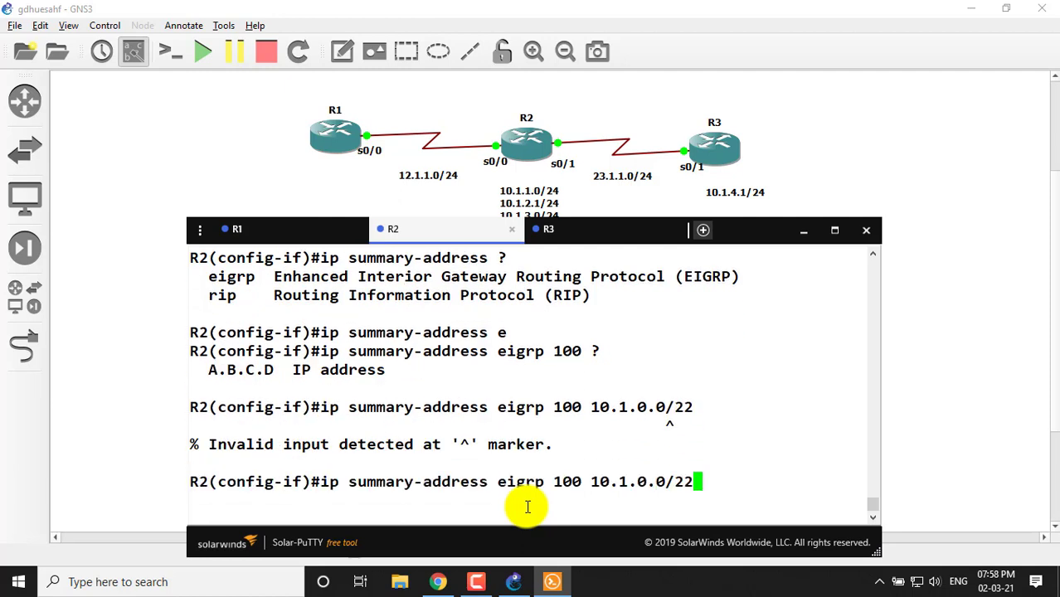
key("BackSpace")
key("BackSpace")
key("BackSpace")
type("?")
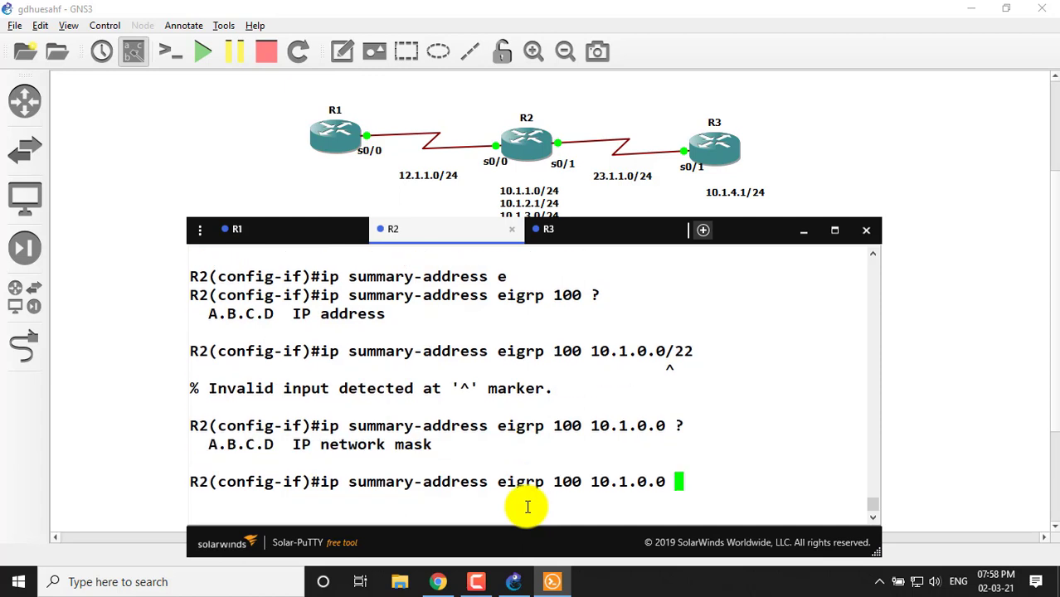
type("255")
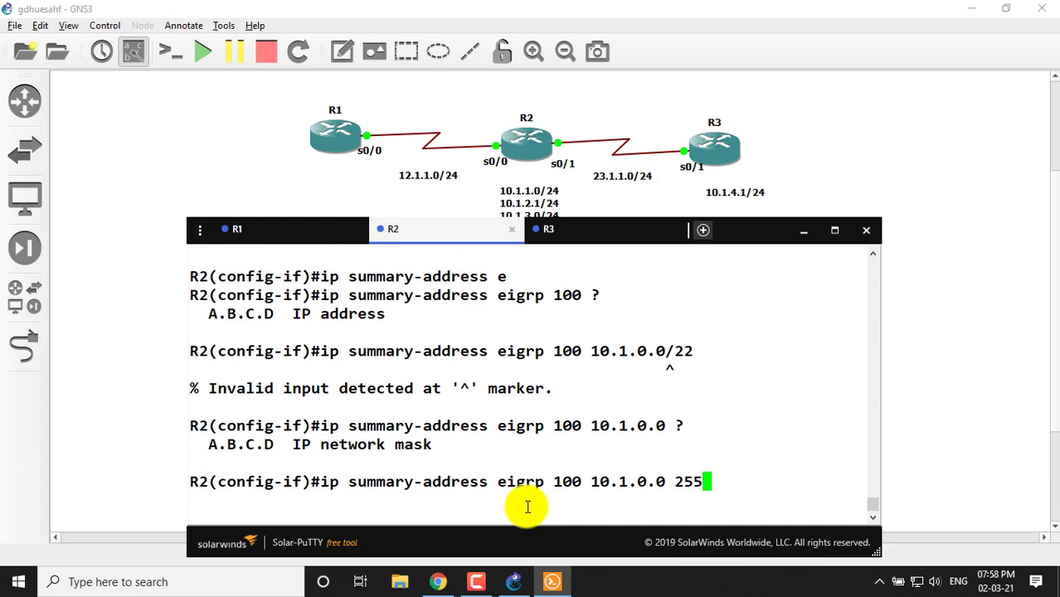
type(".255.25")
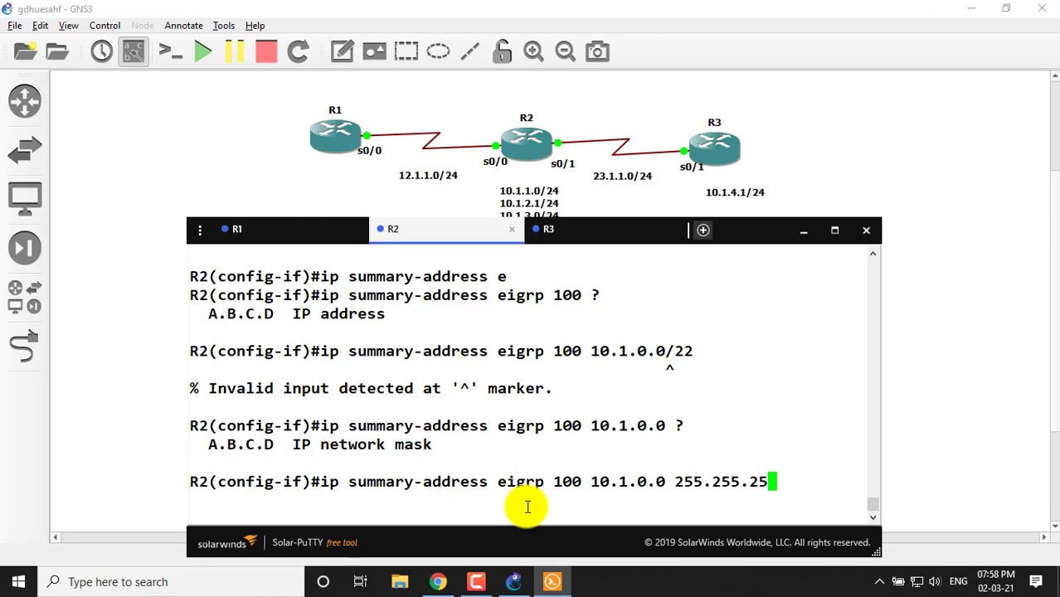
type("2.0")
key("Return")
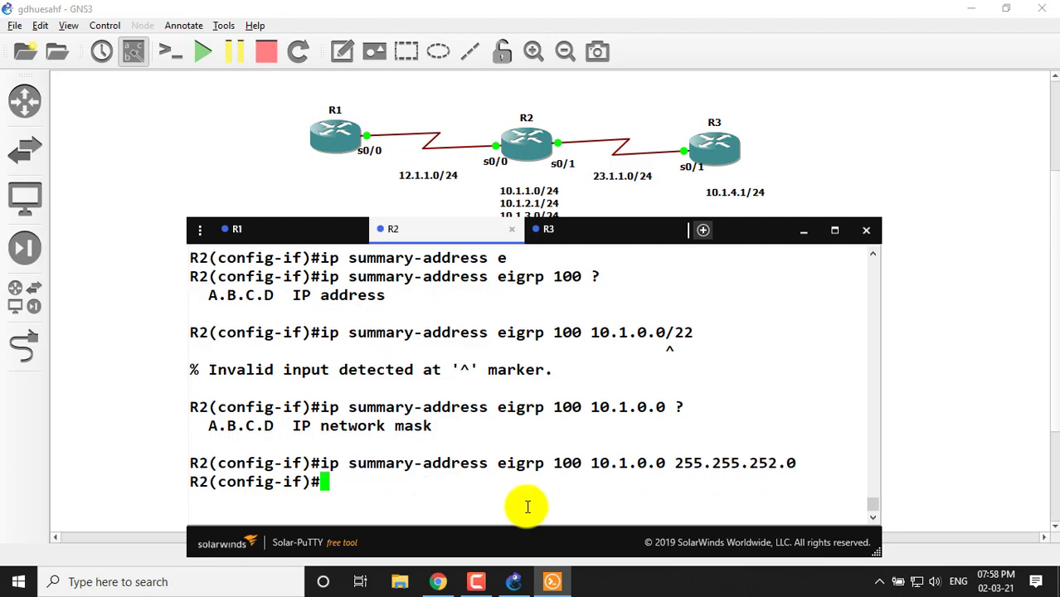
key("Return")
key("Return")
key("Return")
key("Return")
key("Return")
key("Return")
key("Return")
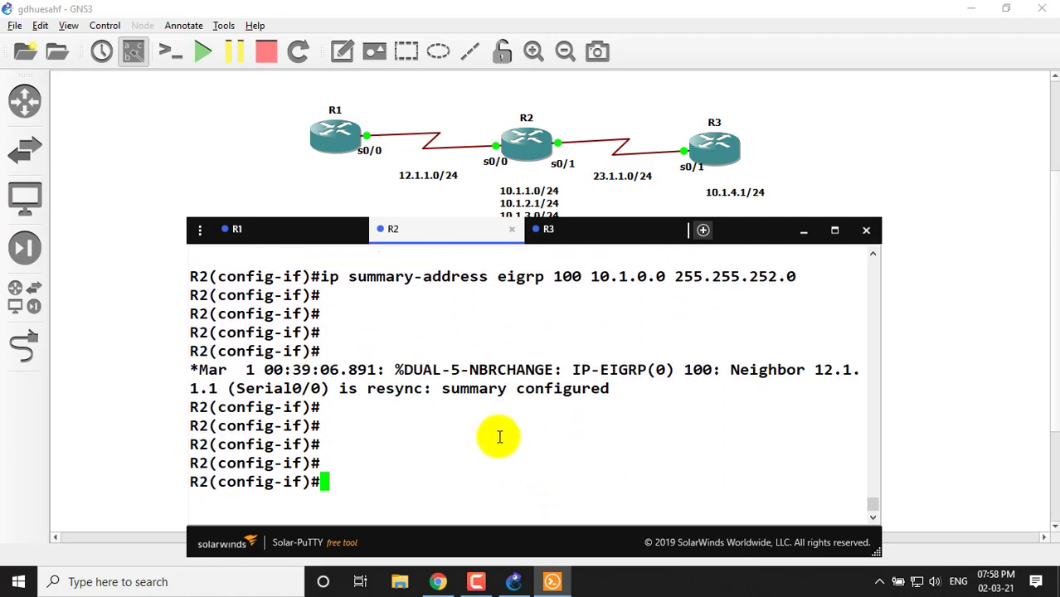
- Leave configuration mode on R2 and display its EIGRP topology table with show ip eigrp topology
left_click(279, 229)
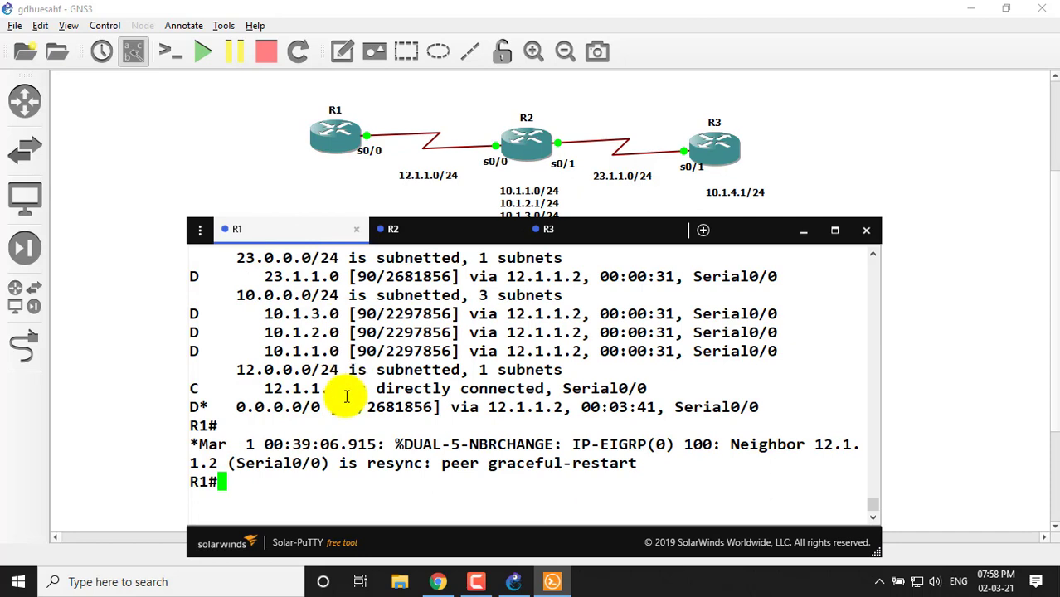
left_click(402, 233)
key("ctrl+z")
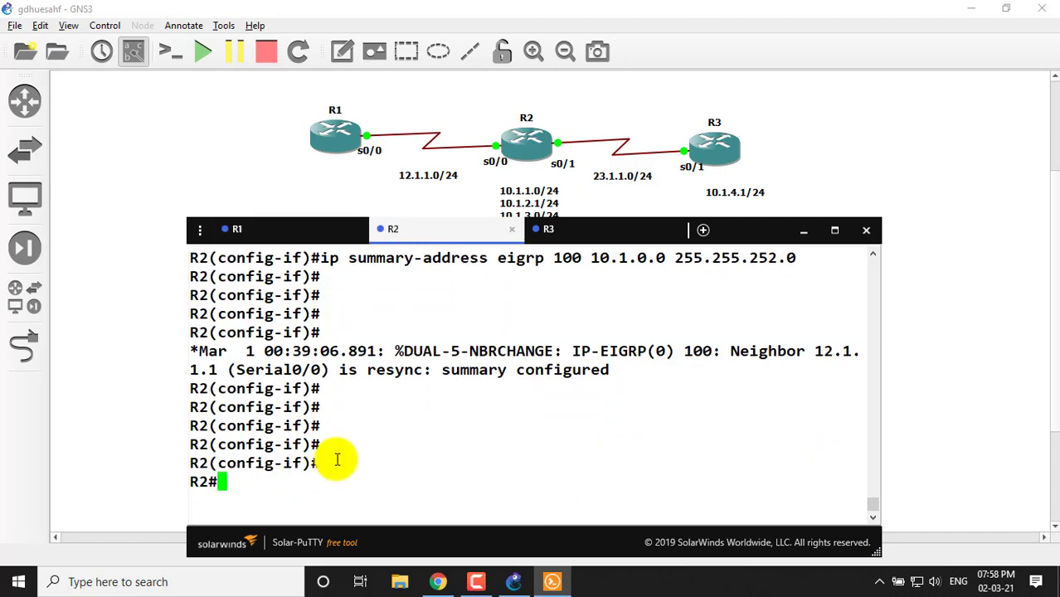
type("sho ip ei")
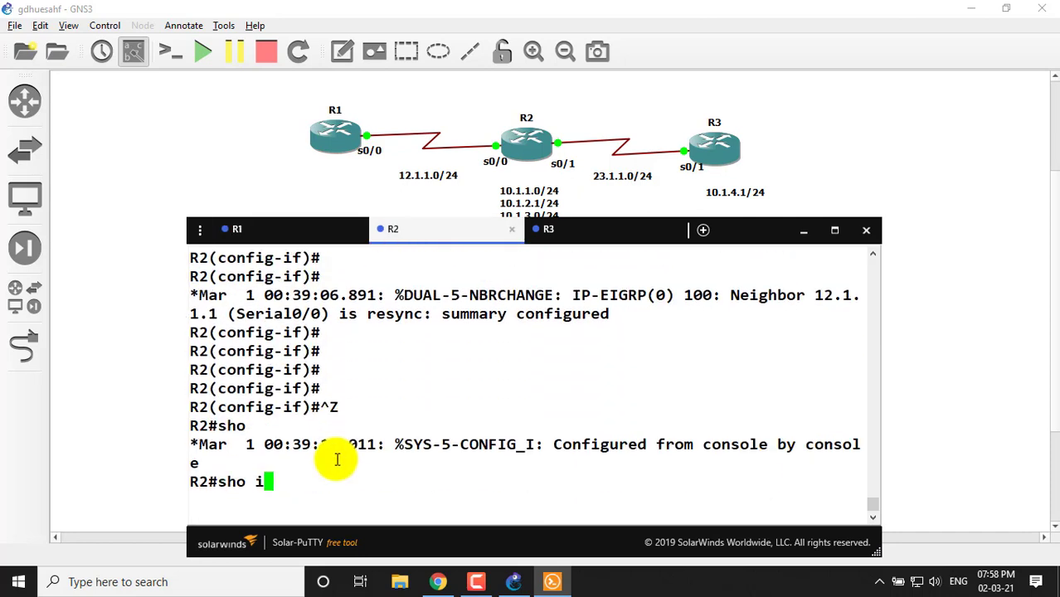
key("Tab")
type("to")
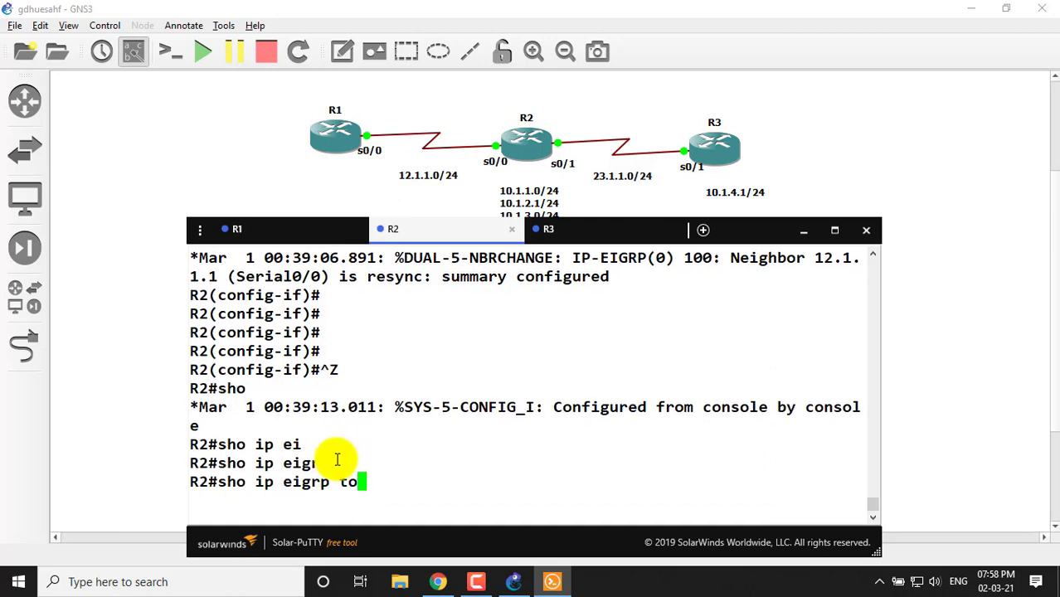
key("Tab")
key("Return")
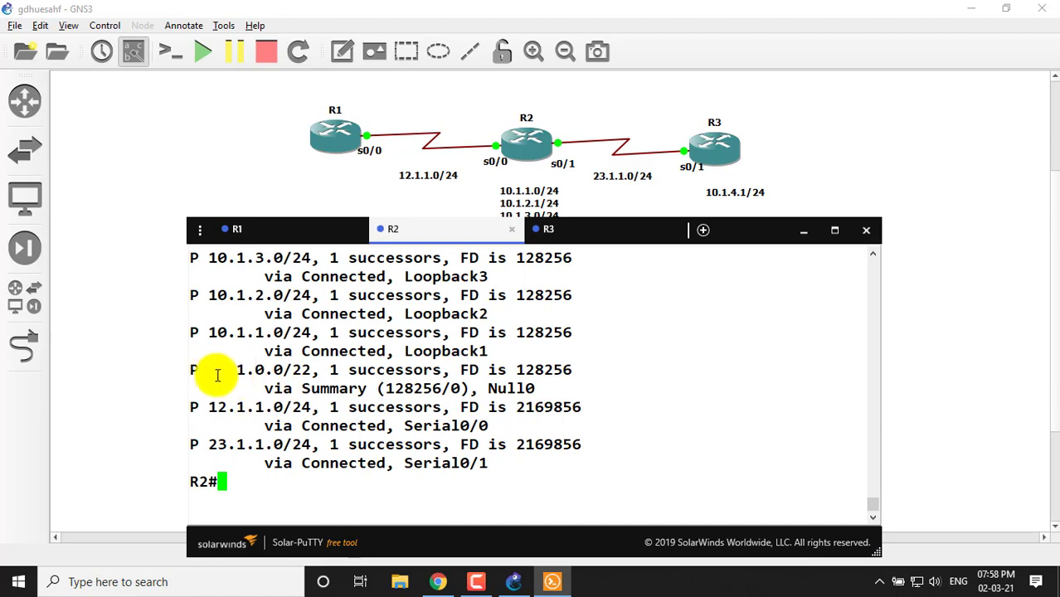
- Examine the 10.1.0.0/22 entry in R2's EIGRP topology table, including its prefix length and its next hop and outgoing interface
left_click_drag(213, 373, 331, 370)
left_click(289, 370)
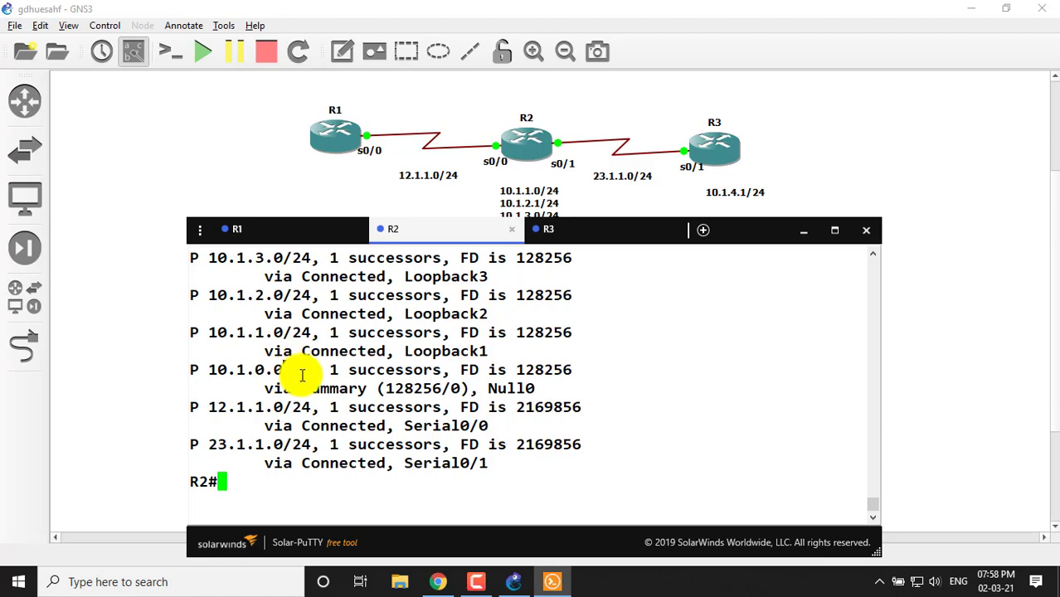
left_click_drag(284, 371, 315, 374)
mouse_move(294, 368)
left_mouse_down()
mouse_move(321, 365)
mouse_move(311, 371)
left_mouse_up()
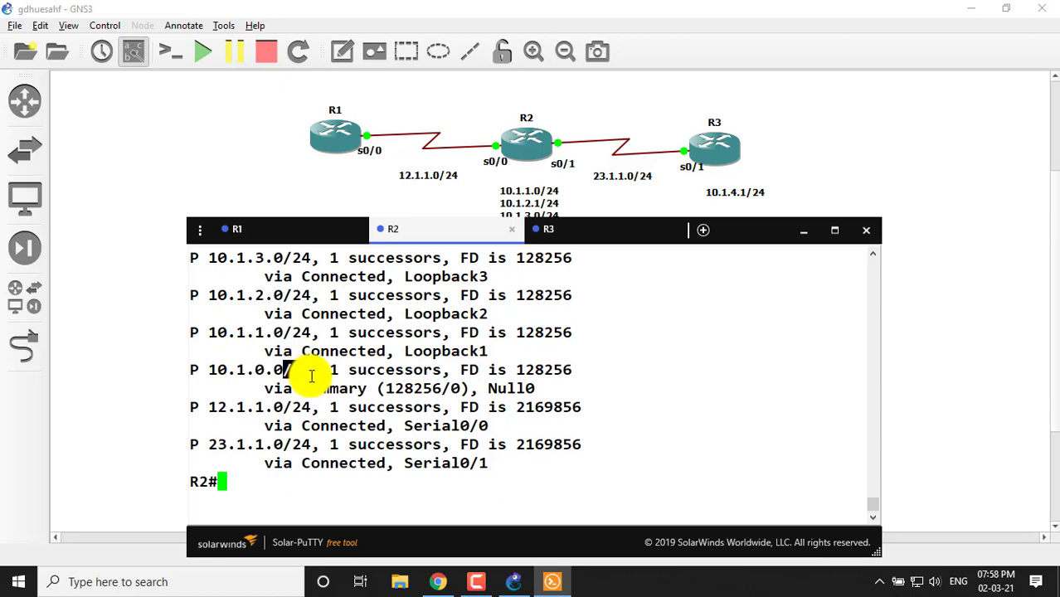
left_click_drag(257, 396, 541, 387)
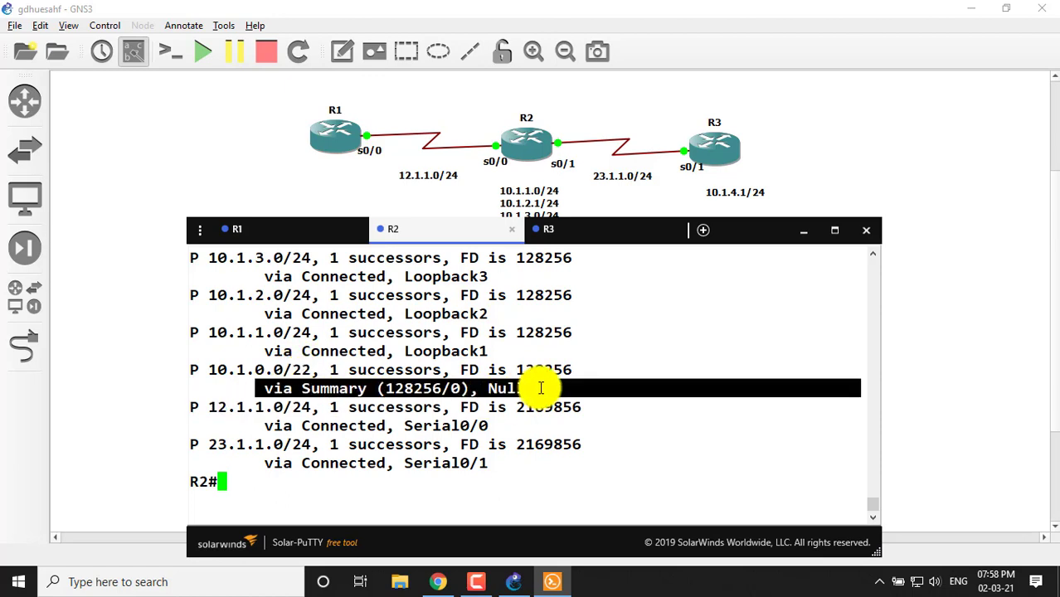
left_click(580, 365)
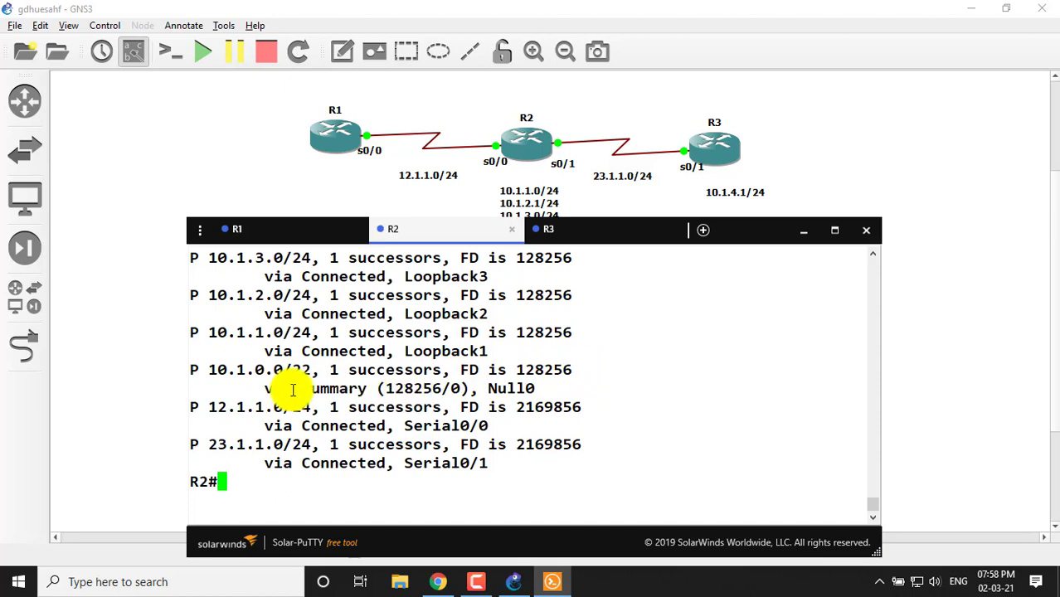
left_click_drag(302, 391, 544, 384)
left_click(580, 356)
- Display R1's routing table with show ip route and examine the entries for the 10.0.0.0 network and the 10.1.0.0 summary
left_click(315, 229)
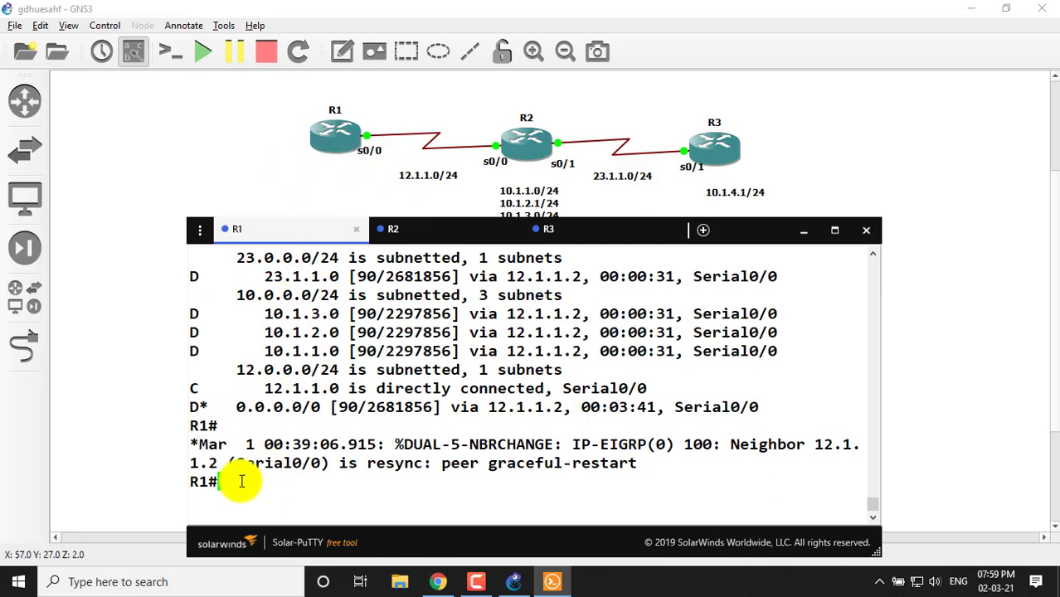
type("ip")
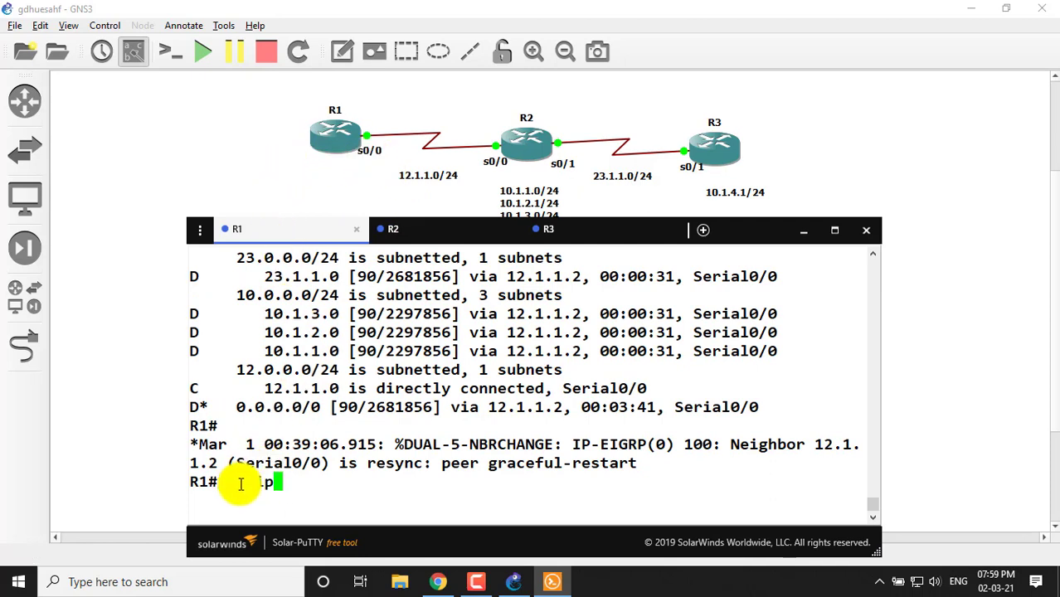
type(" route")
key("Return")
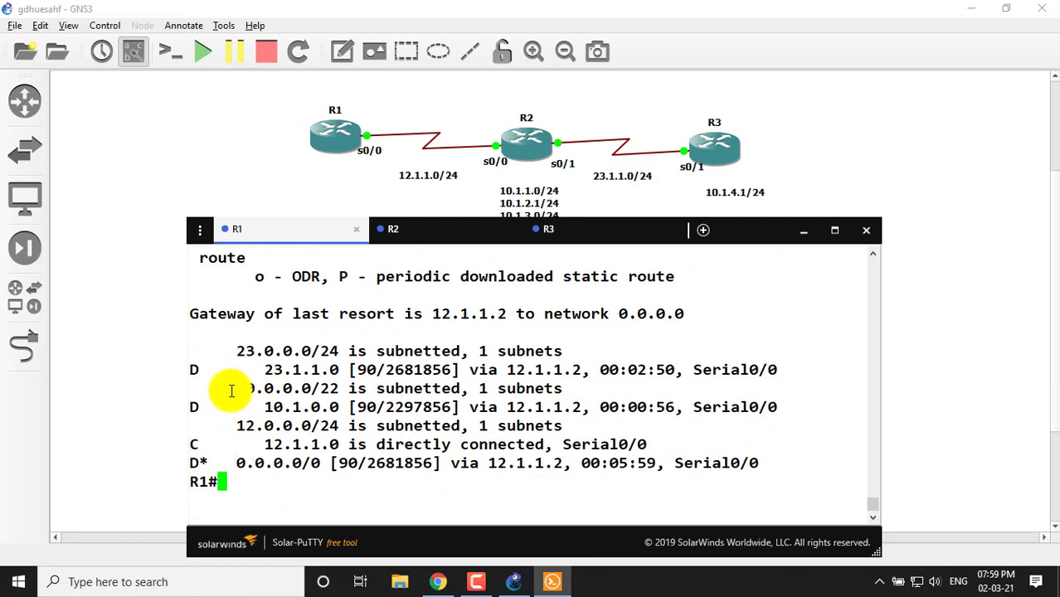
left_click_drag(230, 388, 337, 389)
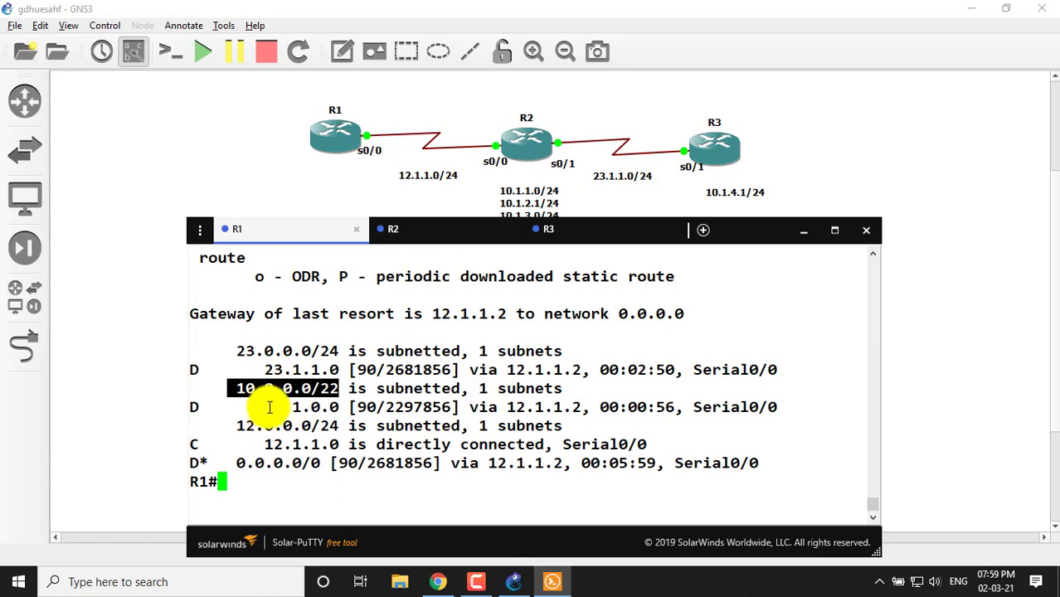
left_click_drag(256, 407, 460, 406)
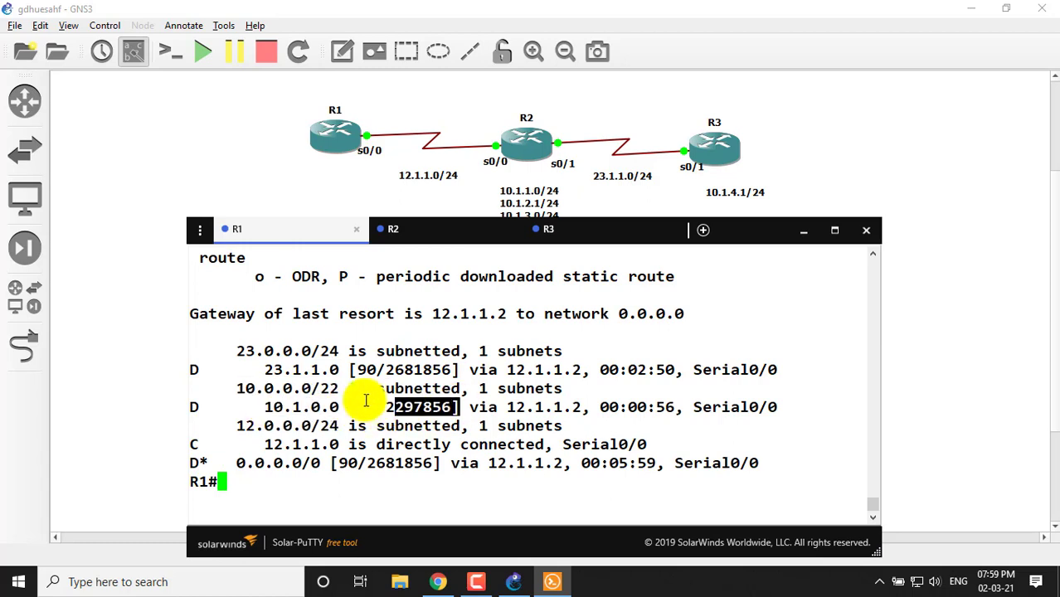
left_click(289, 372)
left_click_drag(338, 389, 308, 385)
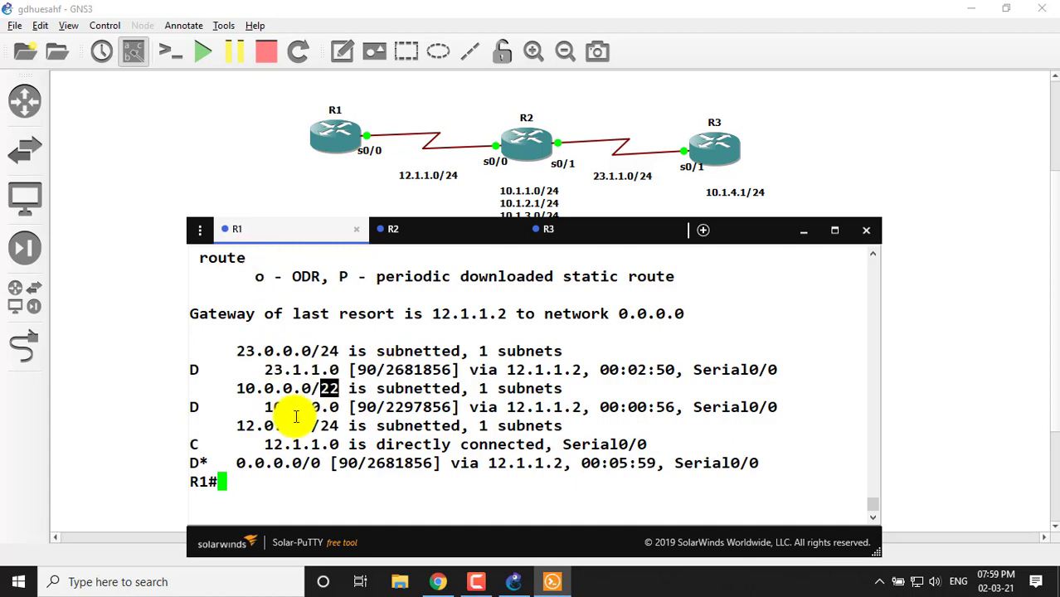
left_click_drag(238, 388, 317, 387)
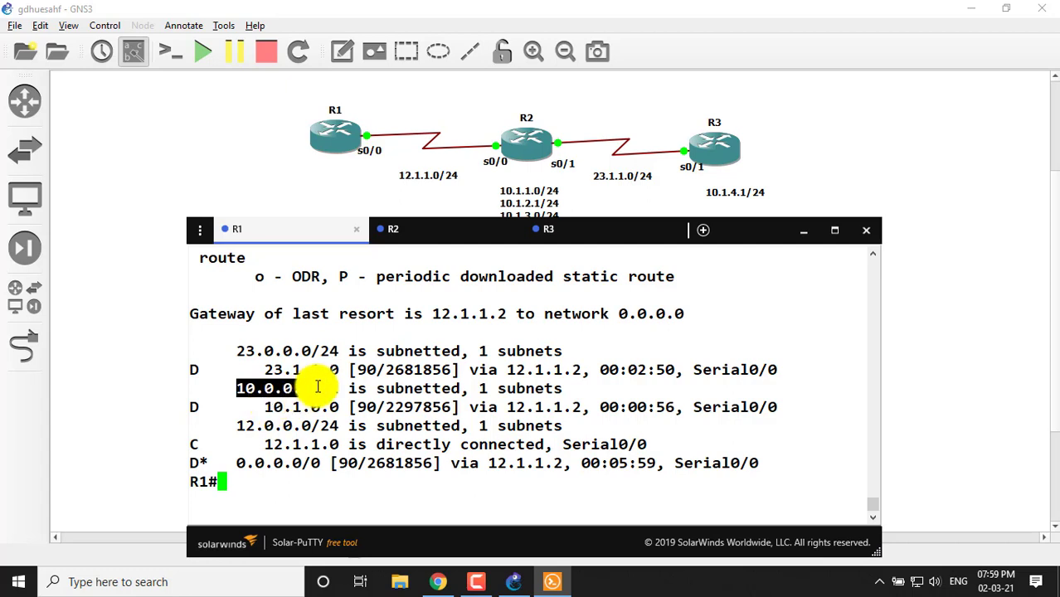
left_click_drag(247, 407, 778, 408)
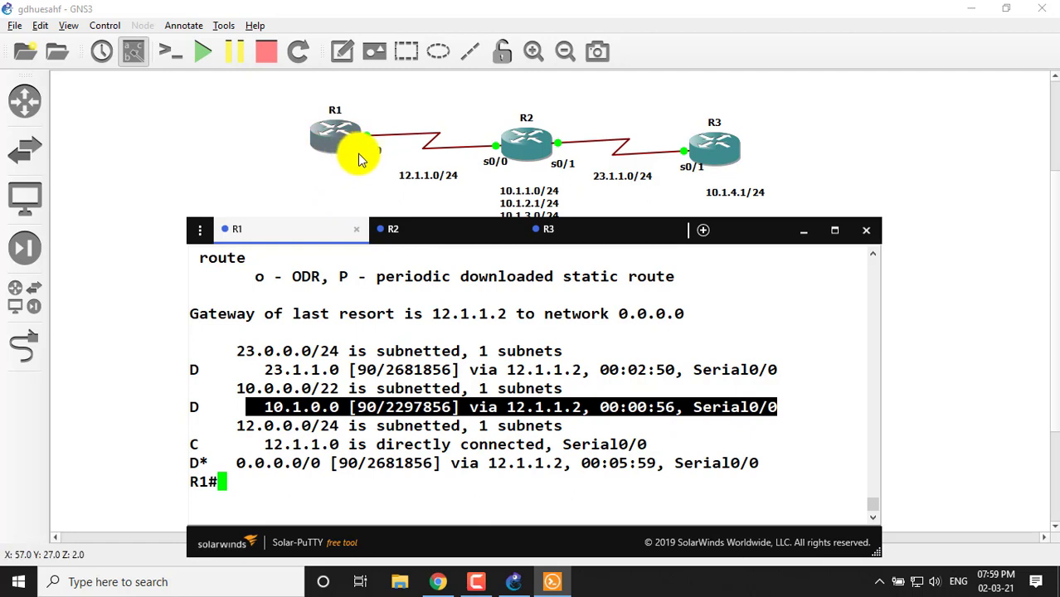
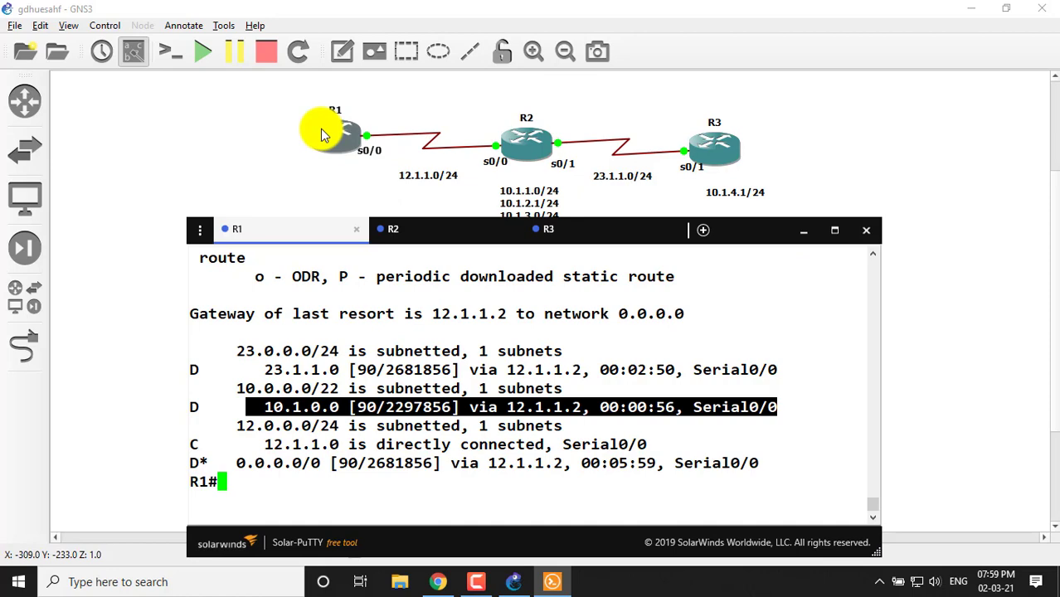
- Enter global configuration mode on R1
left_click(417, 230)
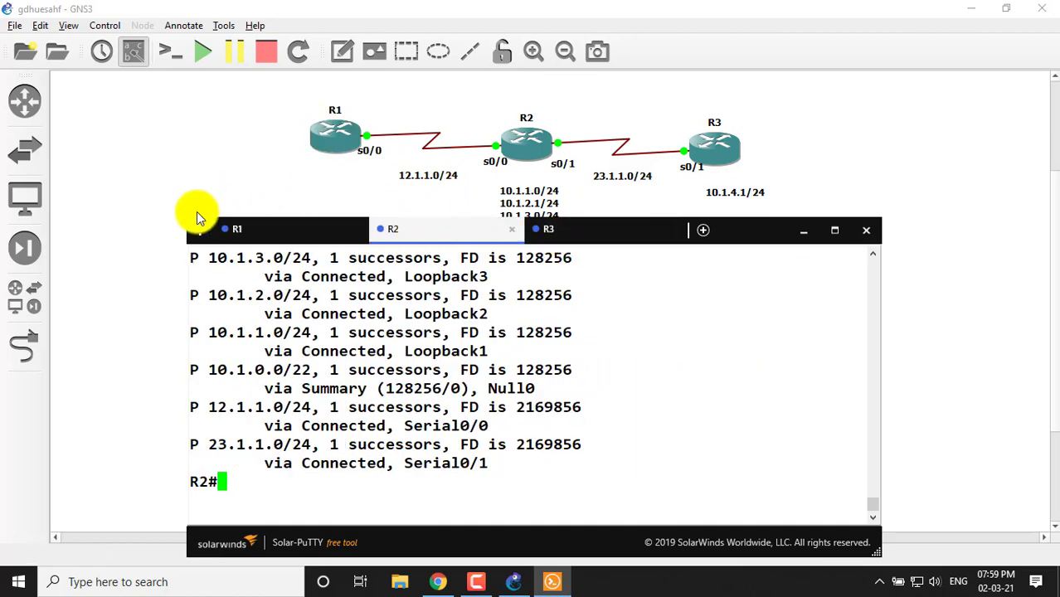
left_click(245, 230)
type("conf")
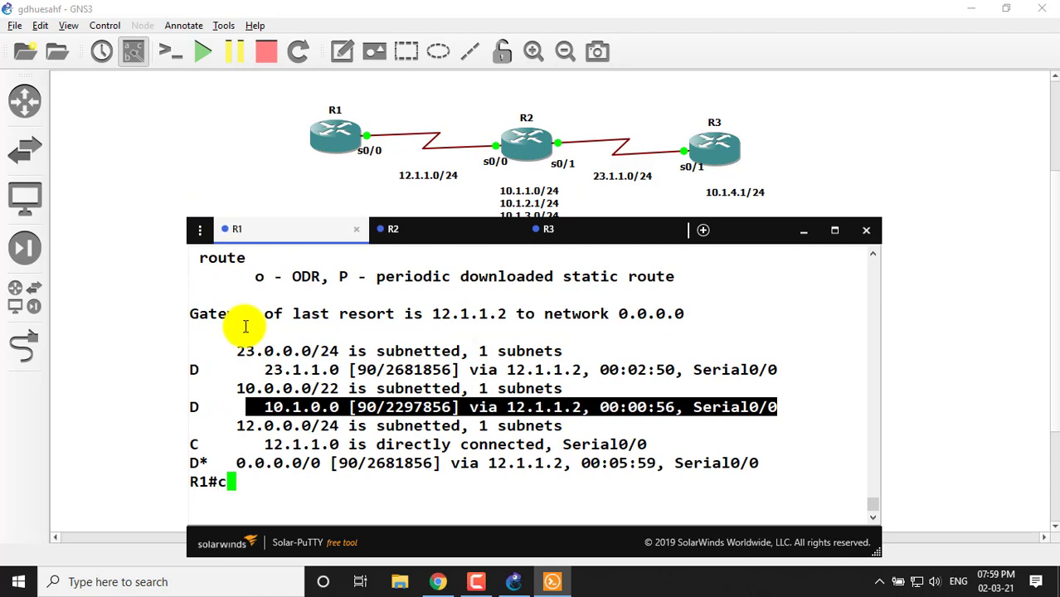
key("Tab")
type("t")
key("Tab")
key("Return")
key("Return")
key("Return")
key("Return")
key("Return")
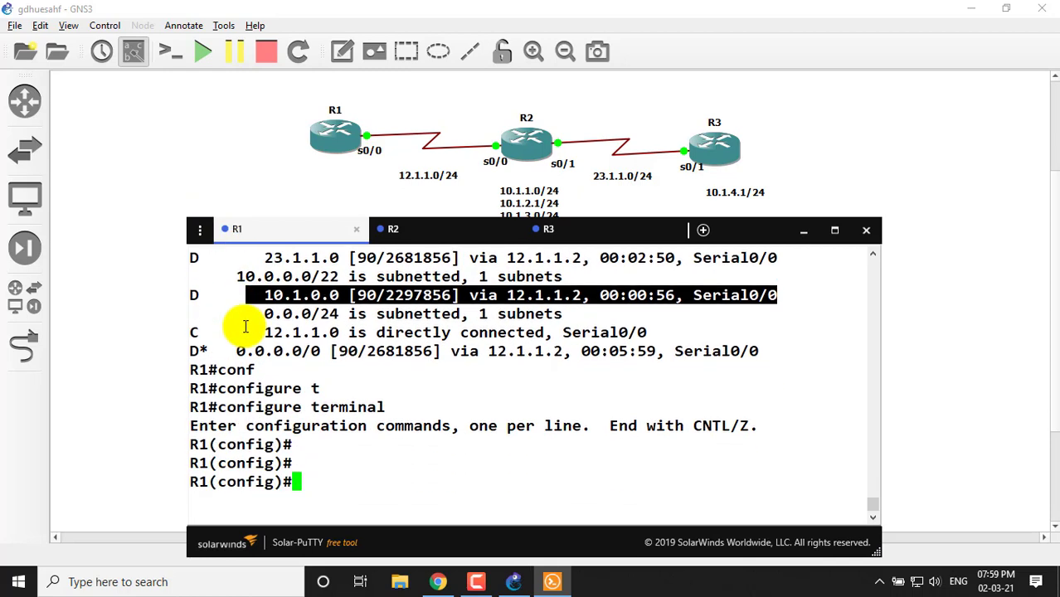
- Create loopback interface 1 on R1 and enter its interface configuration mode
type("int")
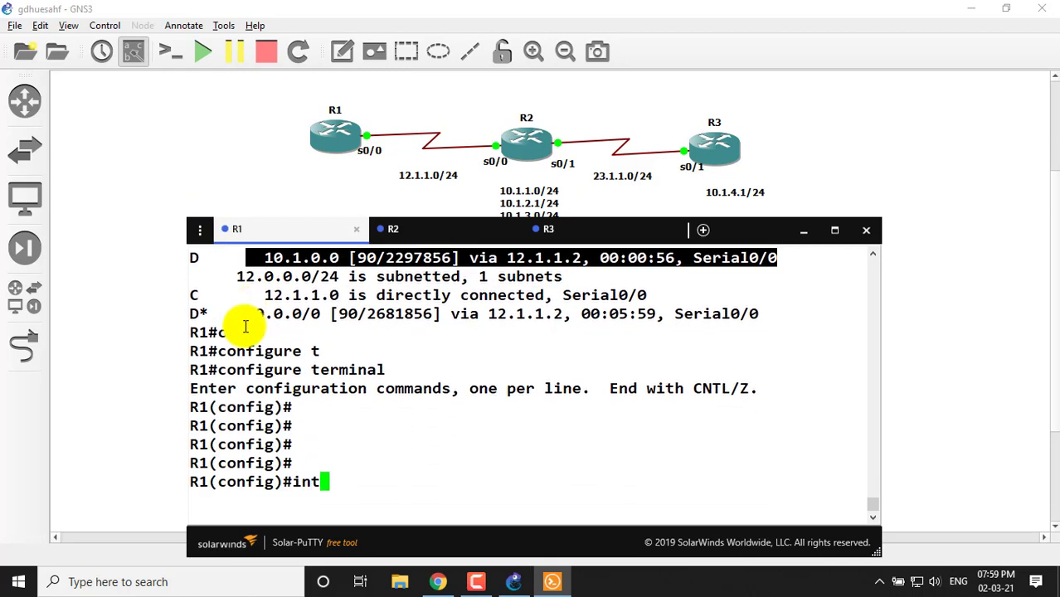
key("Tab")
type("loo1")
key("Return")
key("Return")
key("Return")
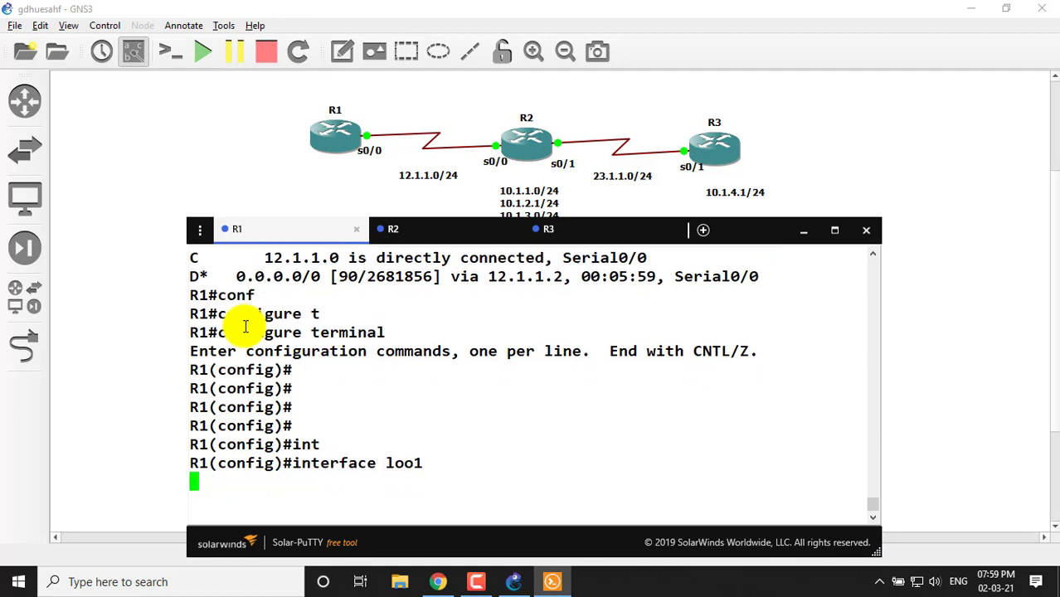
- Assign IP address 172.168.1.1 with mask 255.255.255.0 to R1's Loopback 1
type("ip add")
key("Tab")
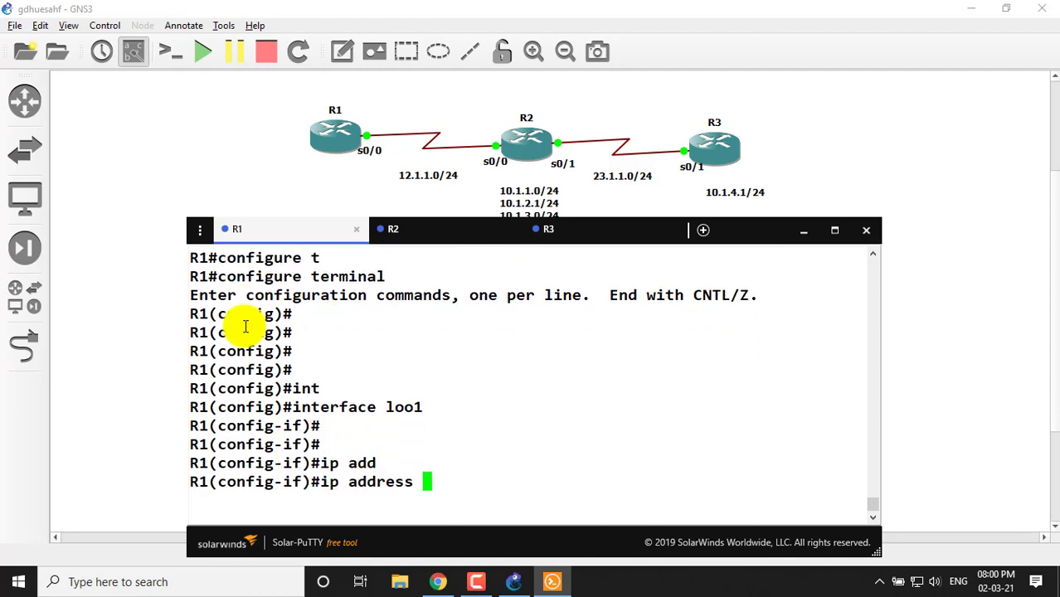
type("172.168")
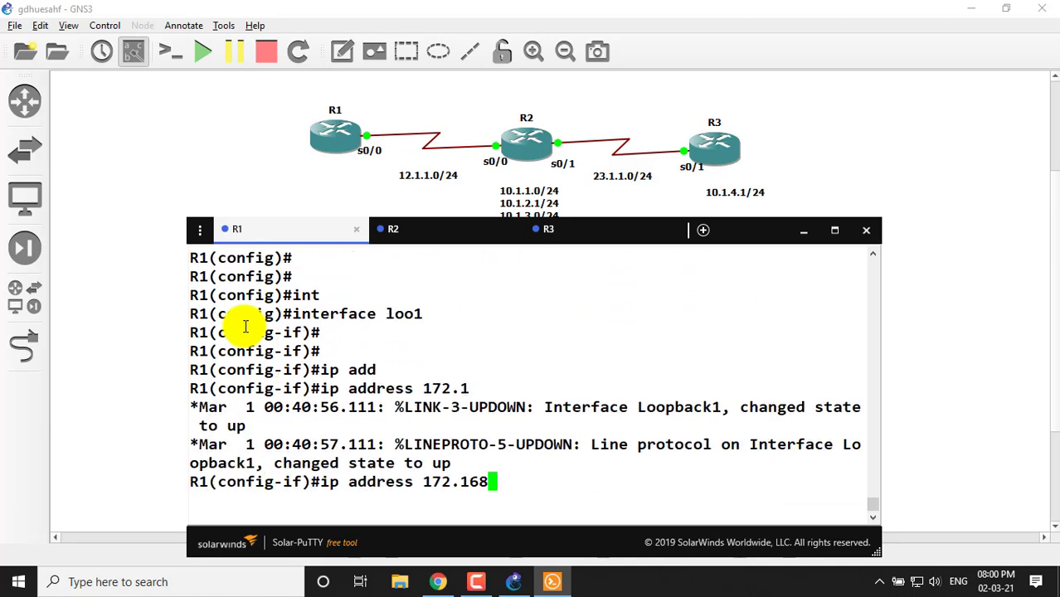
type(".1.1")
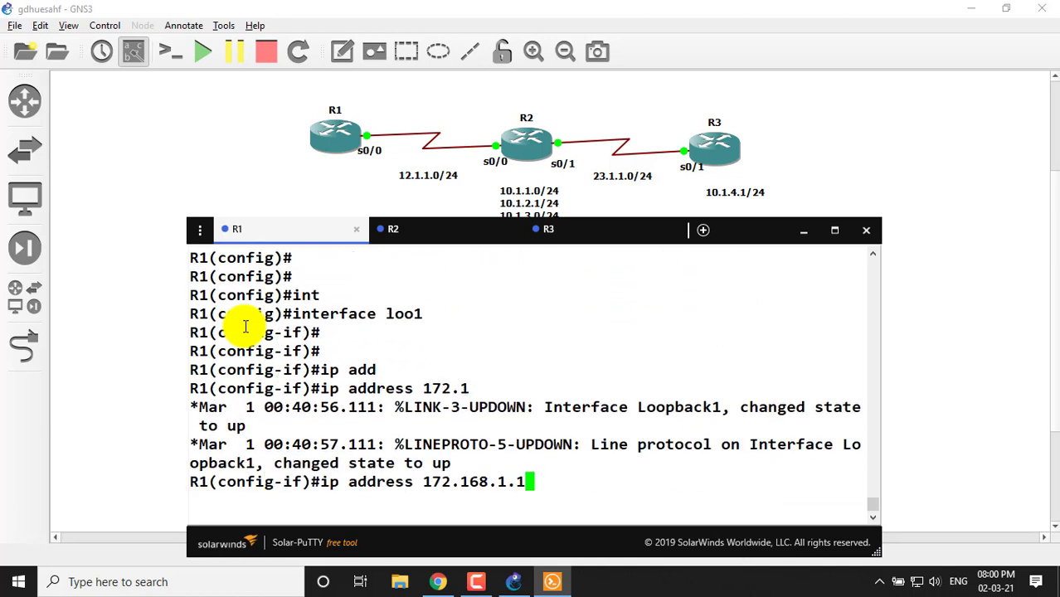
type(" 255.255")
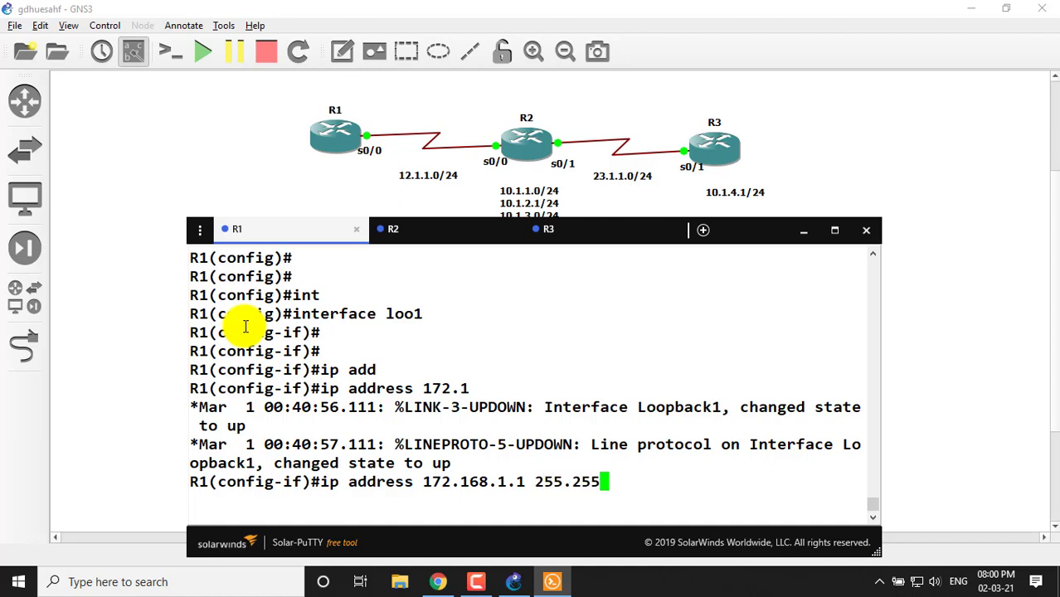
type(".255.0")
key("Return")
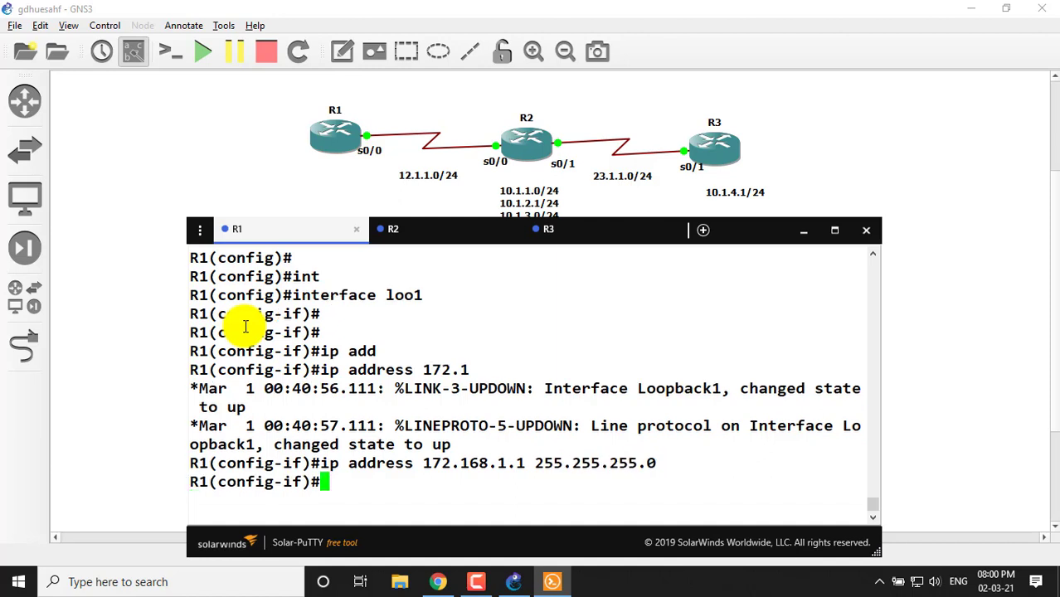
- Create loopback interface 2 on R1 by reusing the earlier interface command
key("Up")
key("Up")
key("BackSpace")
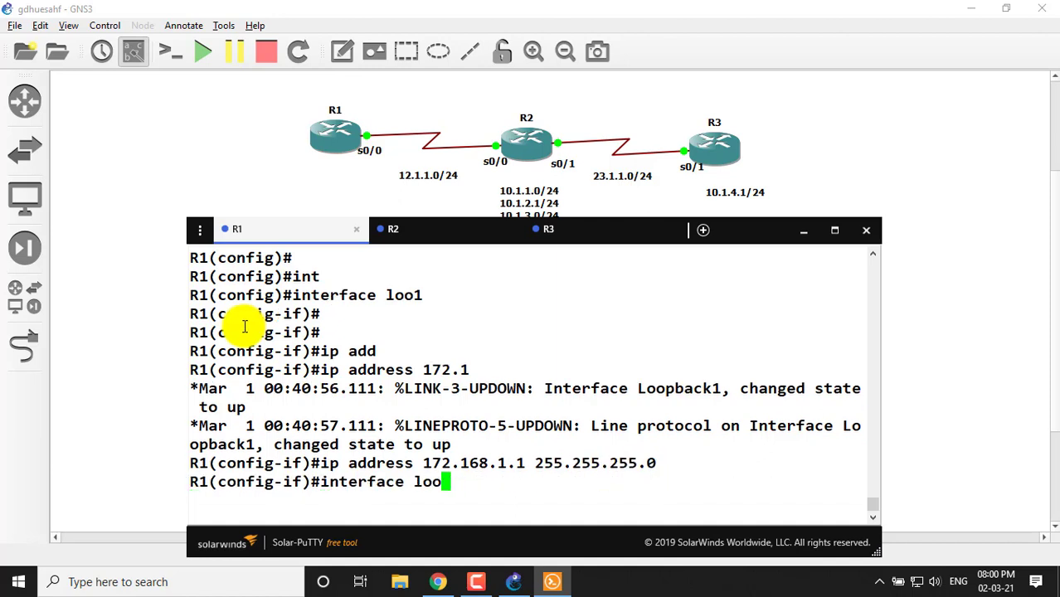
type("2")
key("Return")
- Assign IP address 172.168.2.1 with mask 255.255.255.0 to R1's Loopback 2, reusing the previous address command
key("Up")
key("Up")
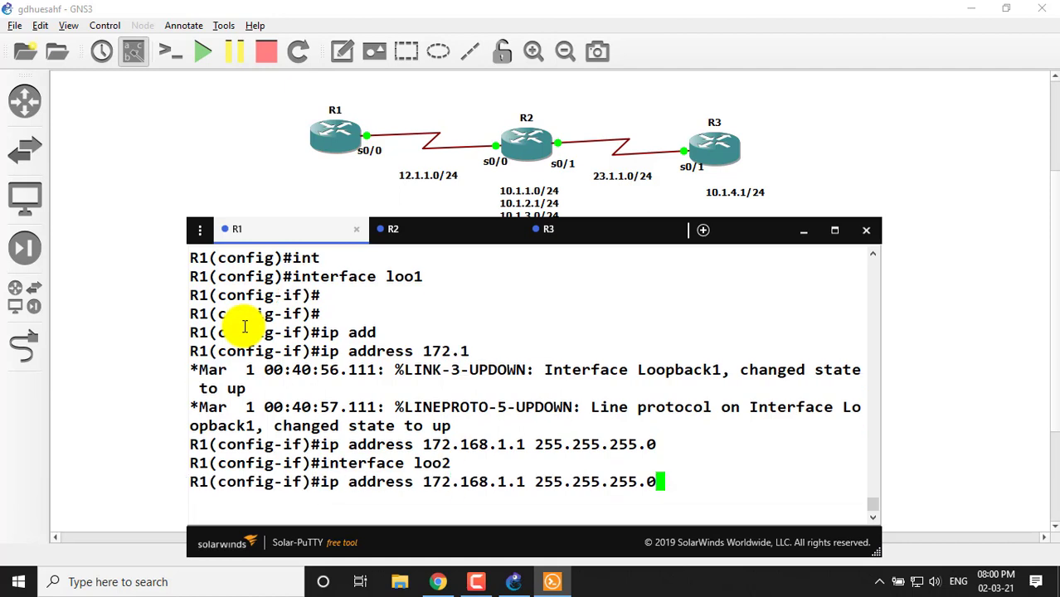
key("Left")
key("Left")
key("Left")
key("Left")
key("Left")
key("Left")
key("Left")
key("Left")
key("Left")
key("Left")
key("Left")
key("Left")
key("Left")
key("Left")
key("Left")
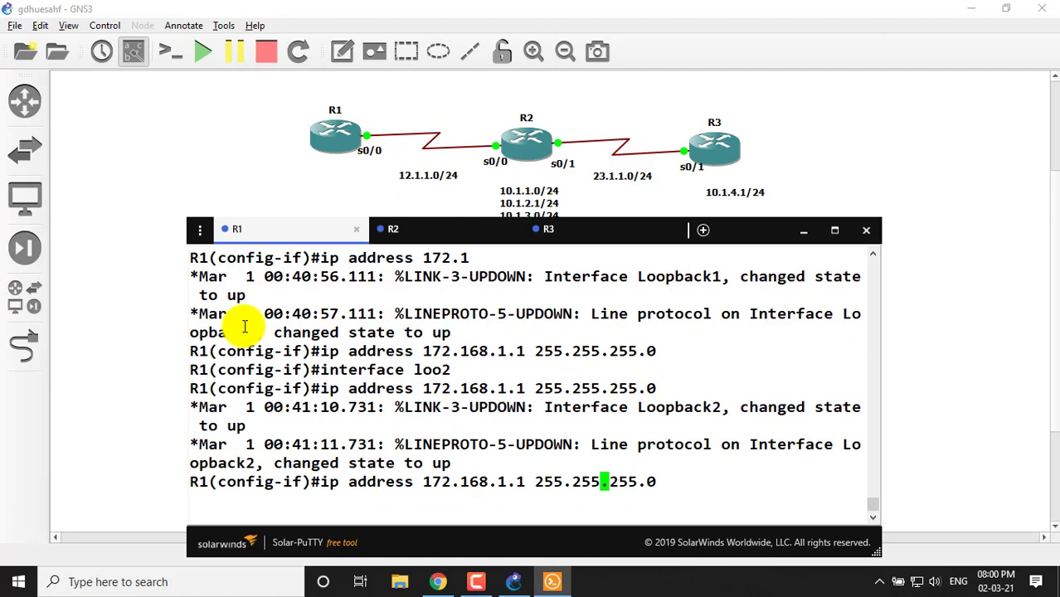
key("BackSpace")
type("2")
key("Return")
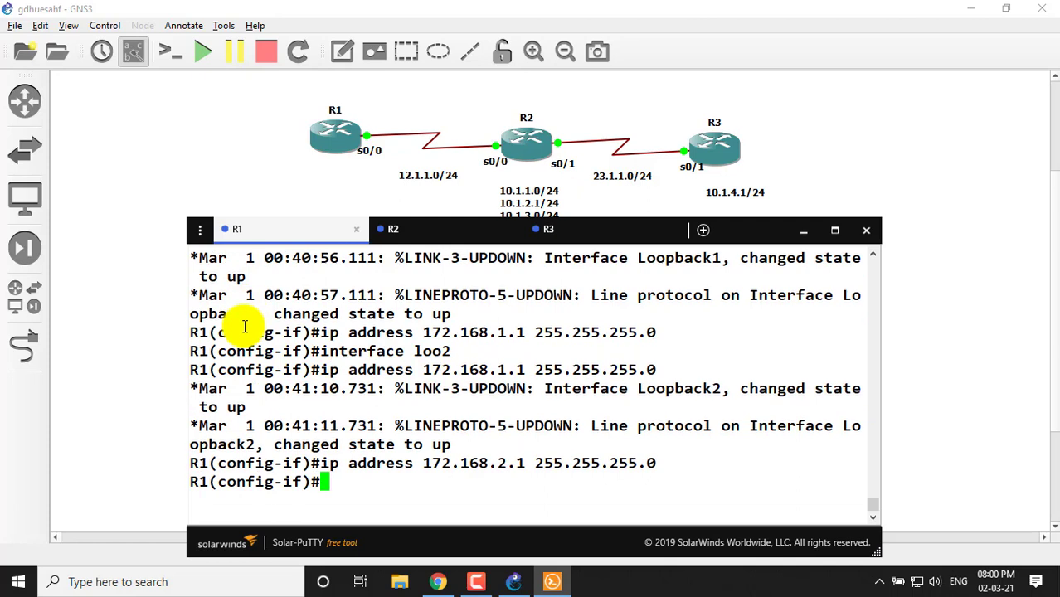
- Create loopback interface 3 on R1 by reusing the Loopback 2 interface command
key("Up")
key("Up")
key("Up")
key("BackSpace")
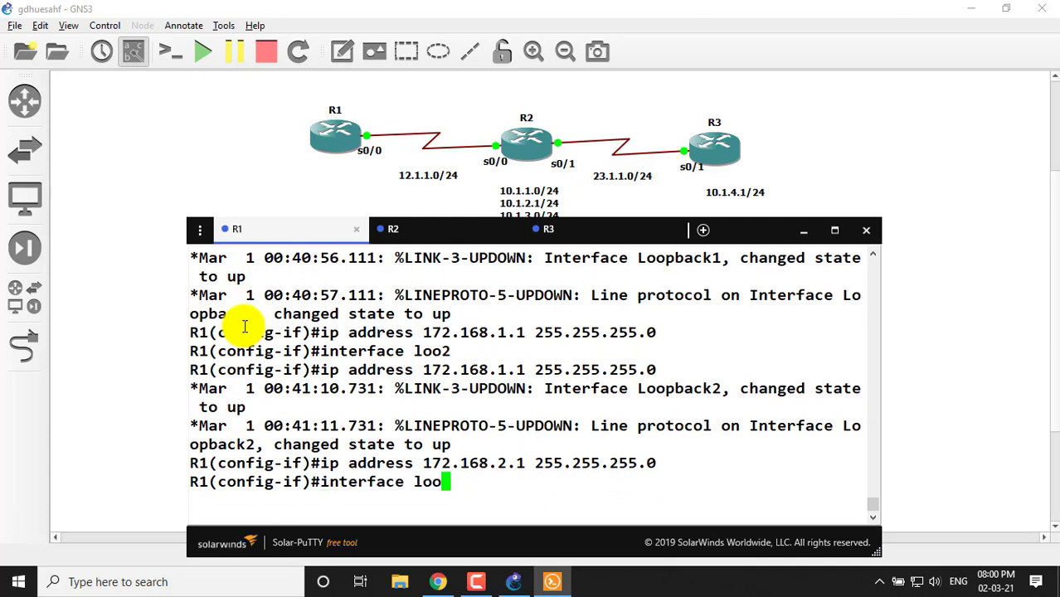
type("3")
key("Return")
- Assign IP address 172.168.3.1 with mask 255.255.255.0 to R1's Loopback 3, reusing the previous address command, and leave configuration mode
key("Up")
key("Up")
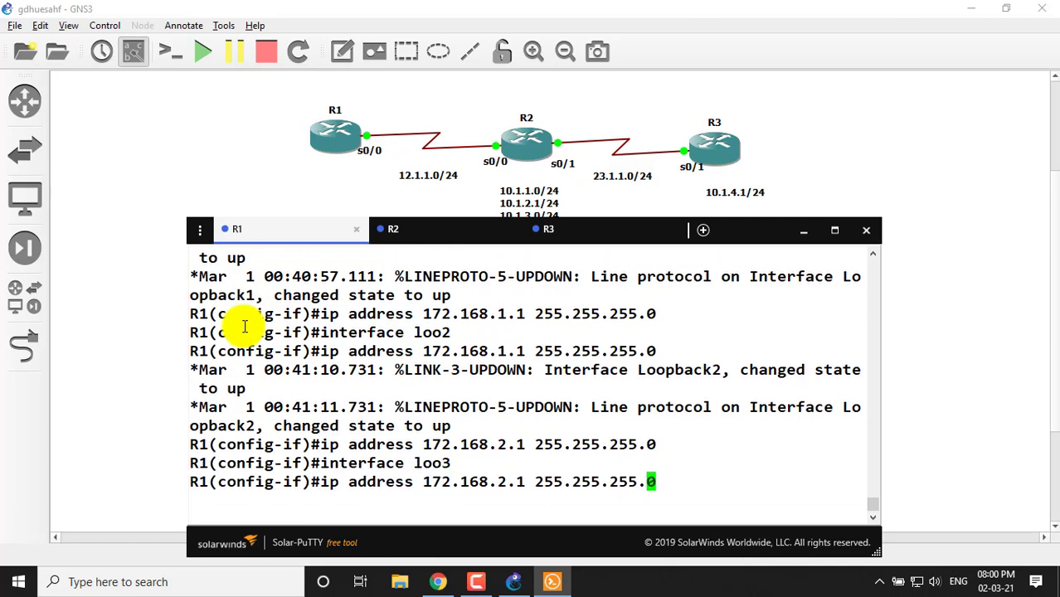
key("Left")
key("Left")
key("Left")
key("Left")
key("Left")
key("Left")
key("Left")
key("Left")
key("Left")
key("Left")
key("Left")
key("Left")
key("Left")
key("Left")
key("Left")
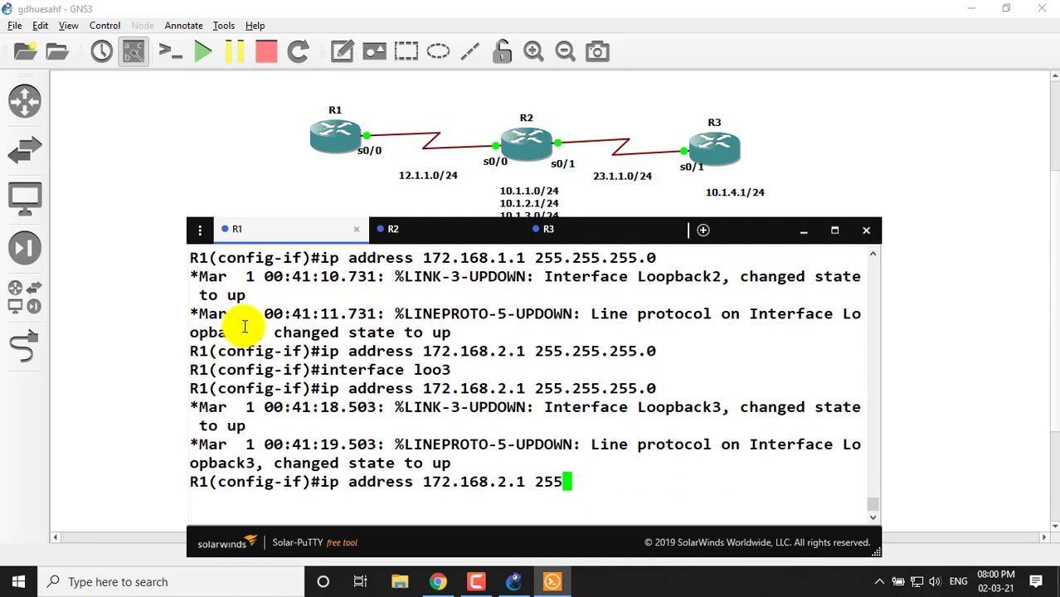
key("BackSpace")
type("3")
key("Return")
key("ctrl+z")
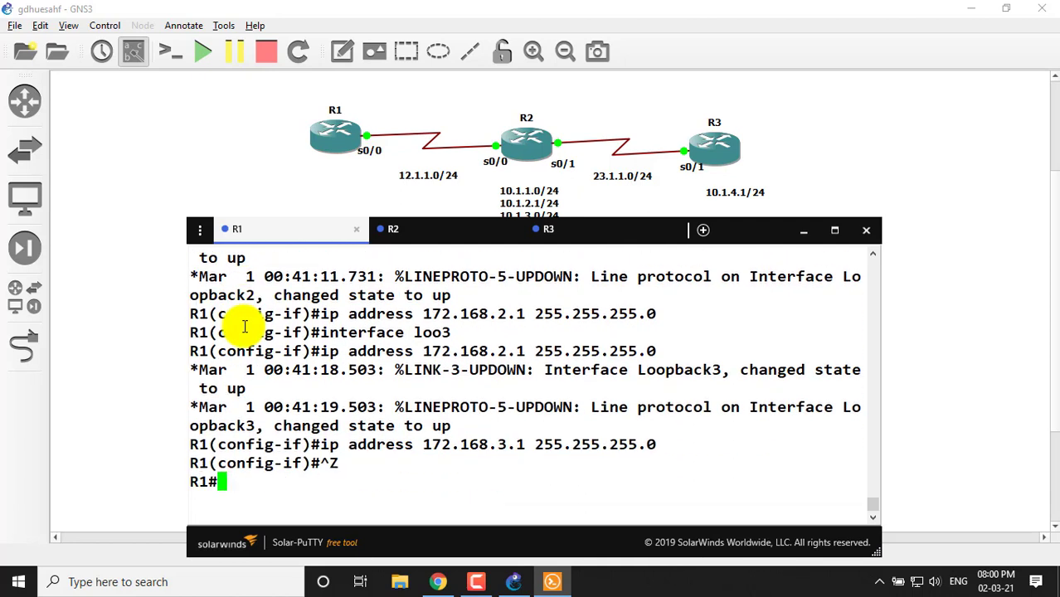
- Display R1's IP routing table and examine the connected loopback routes
key("Return")
type("sho ip")
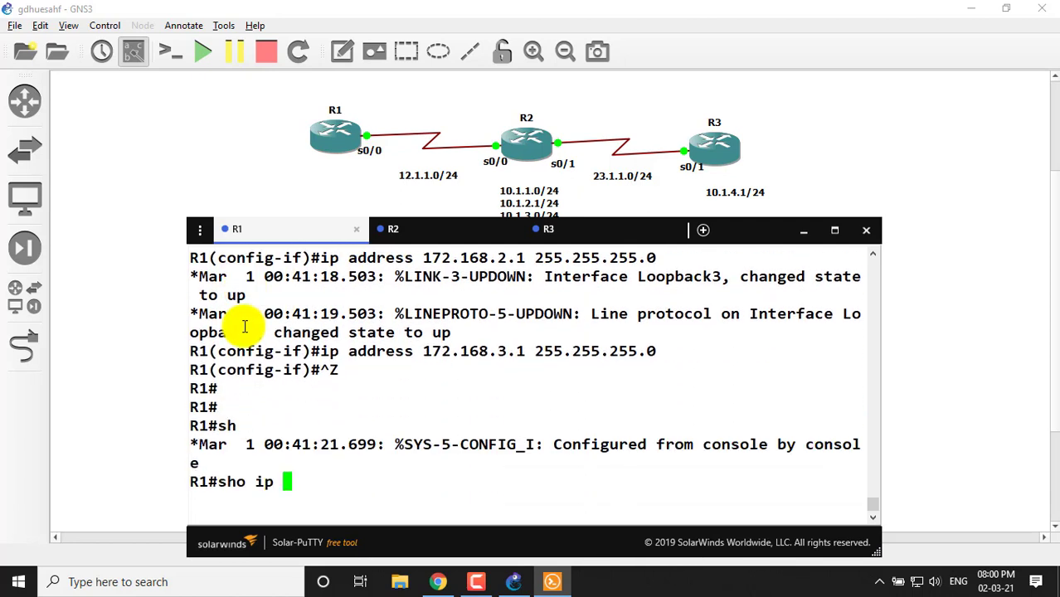
type(" rou")
key("Tab")
key("Return")
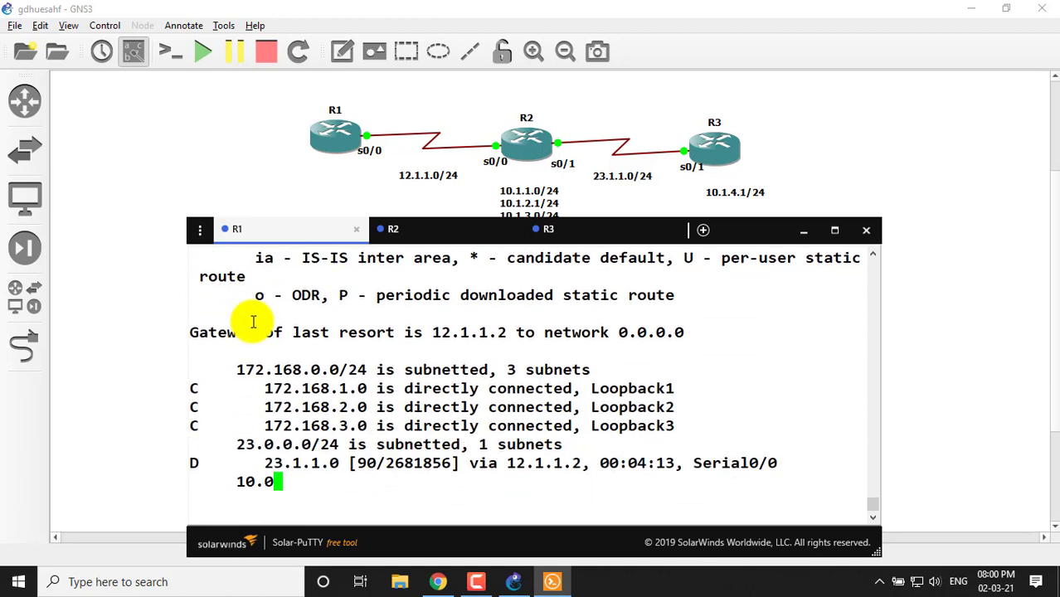
left_click_drag(301, 302, 691, 336)
left_click(679, 340)
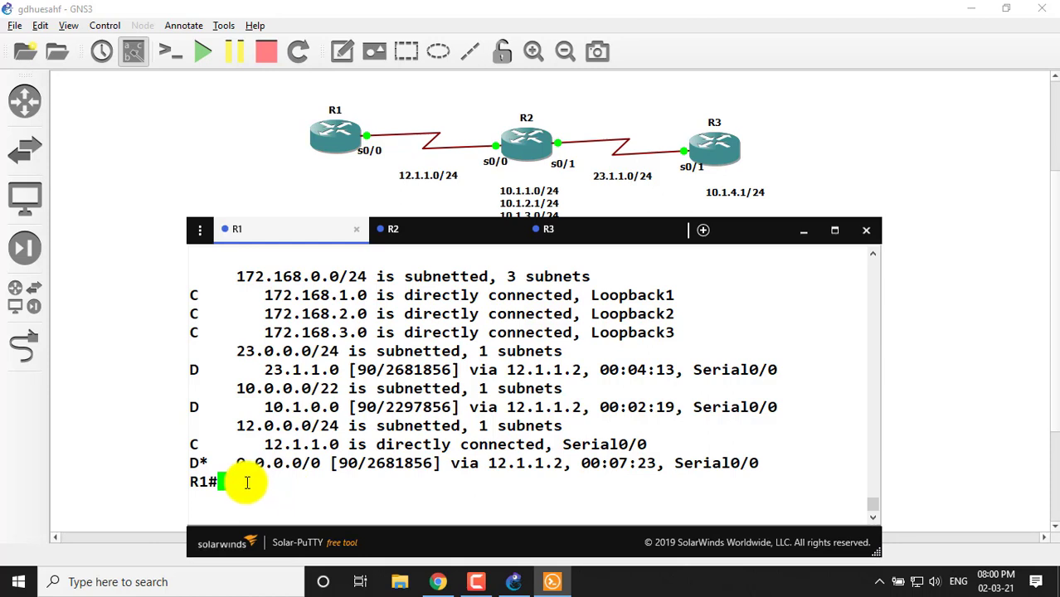
- Enter global configuration mode on R1
type("conf")
key("Tab")
type("t")
key("Tab")
key("Return")
key("Return")
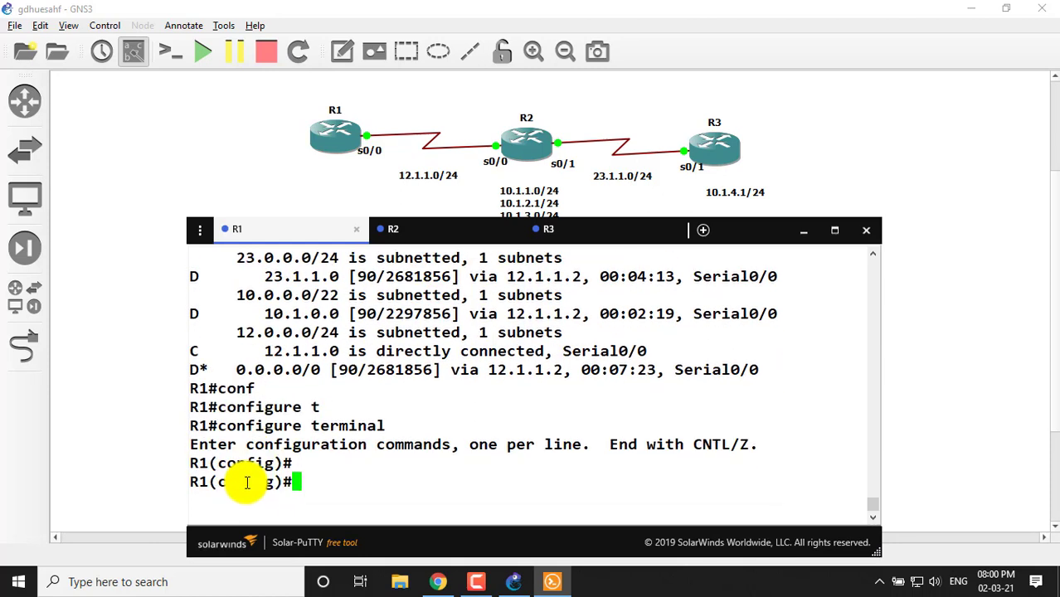
key("Return")
key("Return")
key("Return")
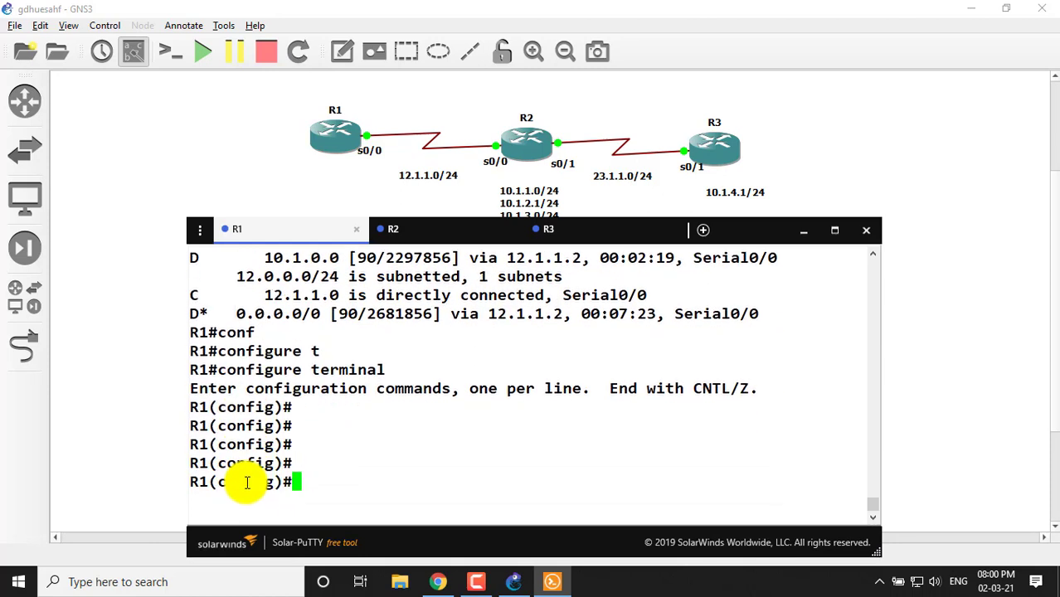
- Enter router configuration for EIGRP process 100 on R1
type("rou")
key("Tab")
type("r")
key("Tab")
type("e")
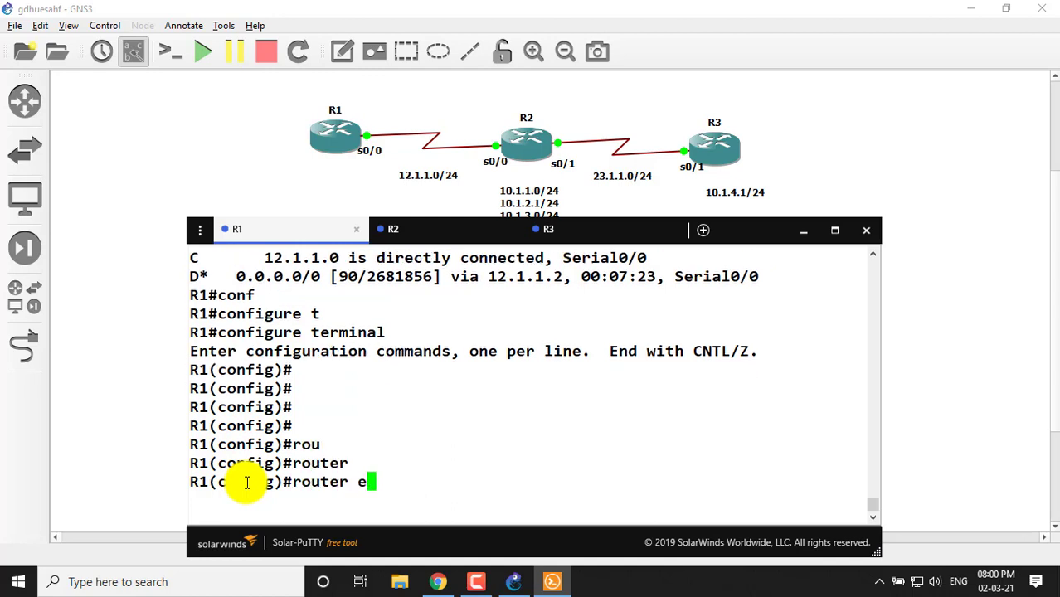
key("Tab")
type("100")
key("Return")
key("Return")
key("Return")
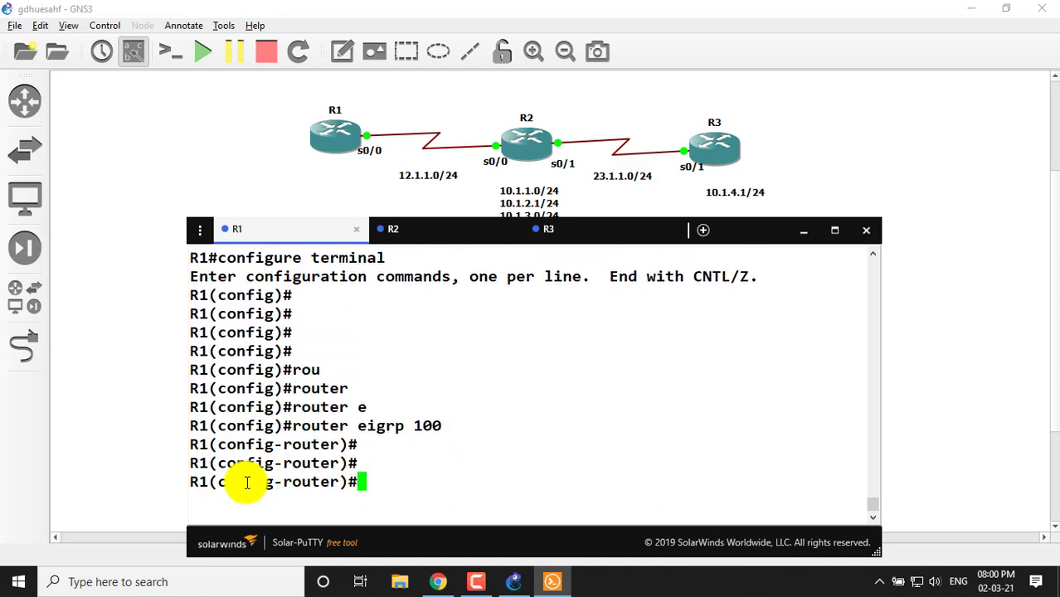
- Disable automatic summarization in R1's EIGRP 100 process and return to global configuration mode
type("no au")
key("Tab")
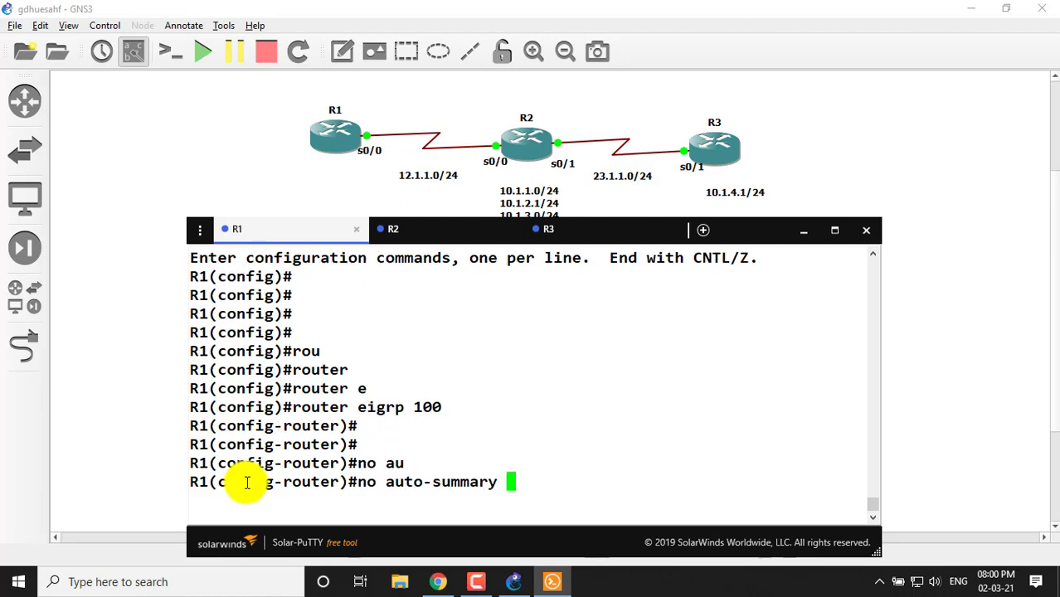
key("Return")
key("Return")
key("Return")
key("Return")
type("exi")
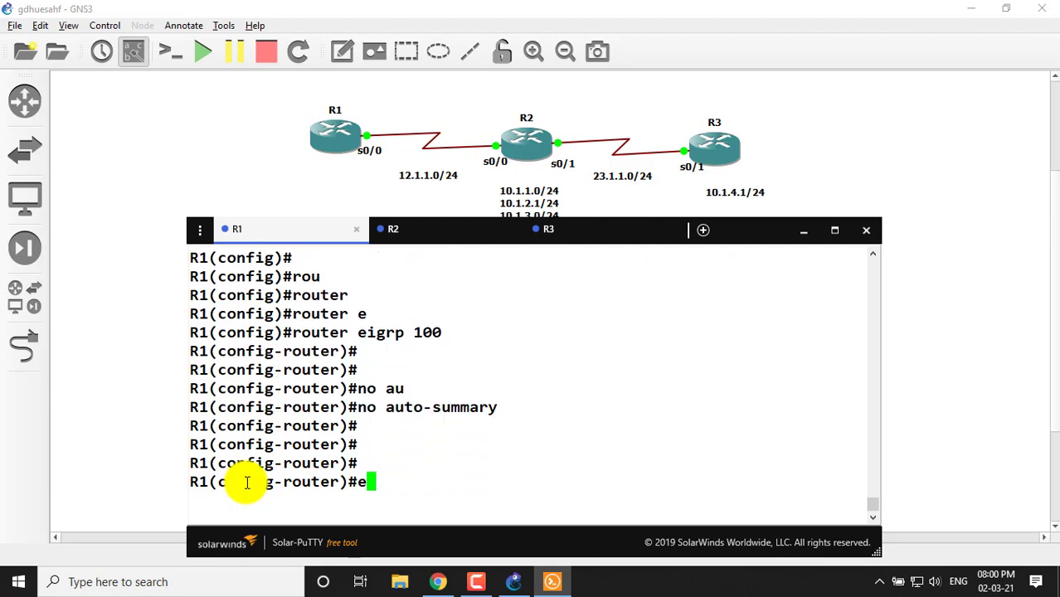
key("Tab")
key("Return")
key("Return")
key("Return")
key("Return")
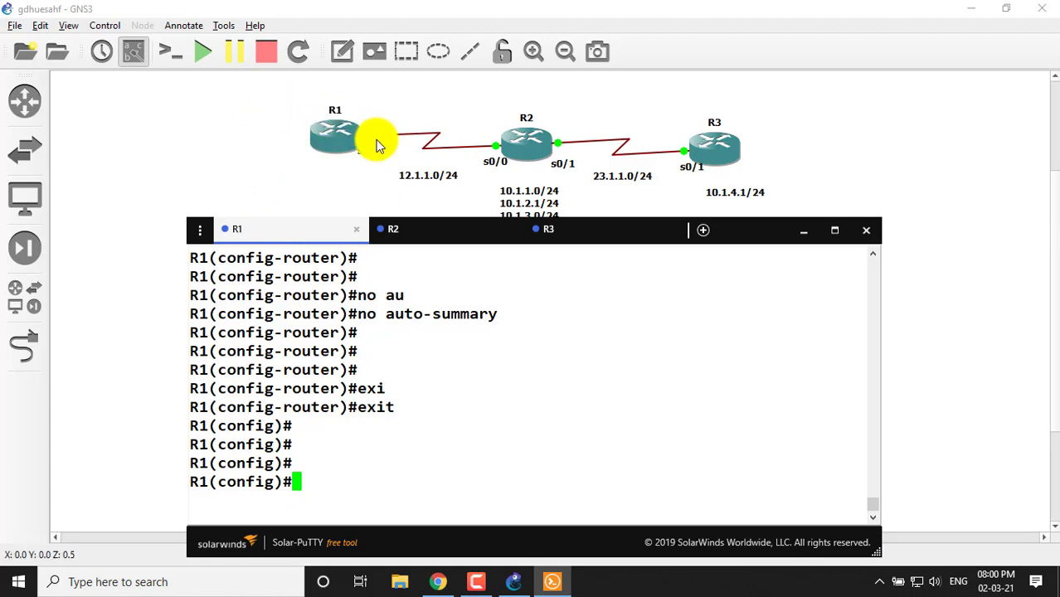
- Enter interface configuration for serial 0/0 on R1
type("int6")
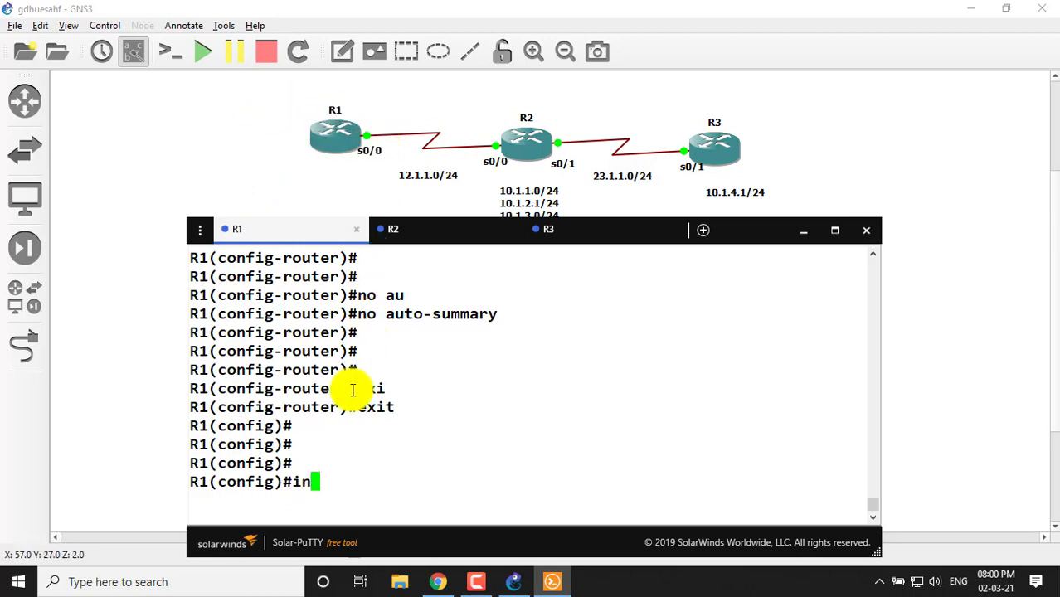
key("BackSpace")
key("BackSpace")
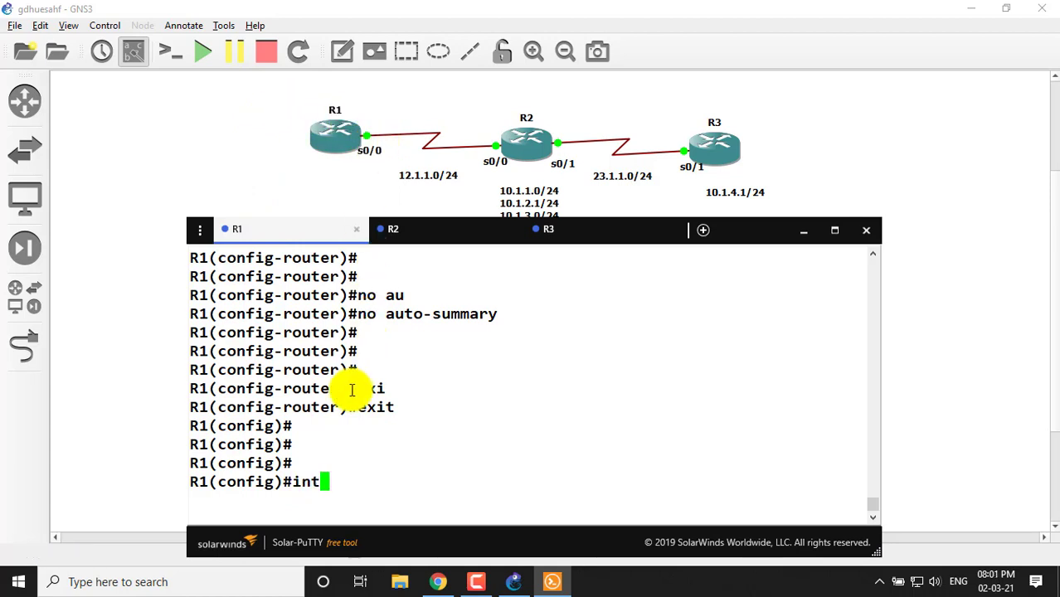
key("Tab")
type("se")
key("Tab")
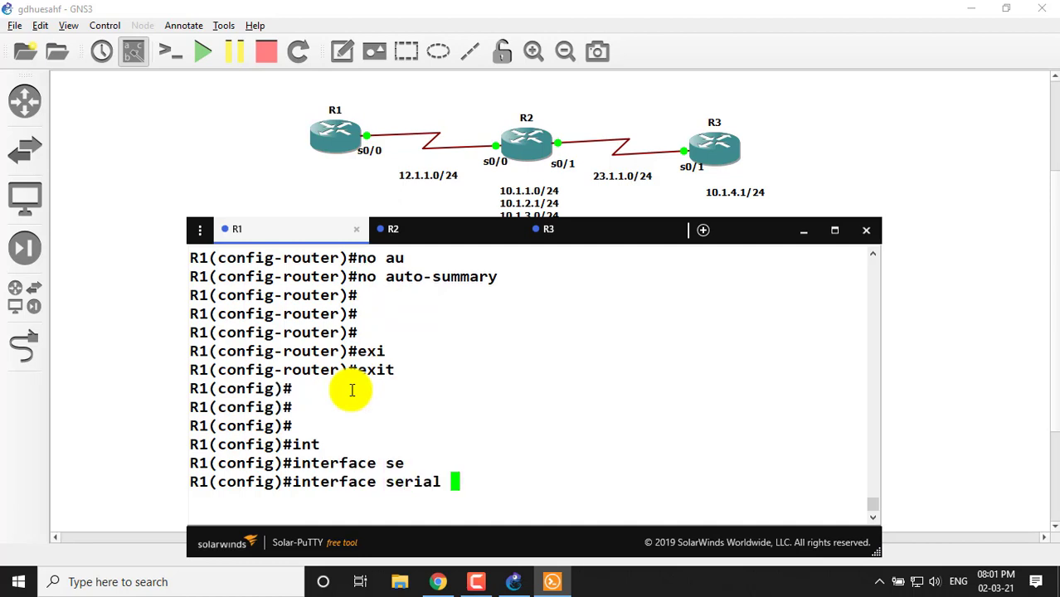
type("0/0")
key("Return")
key("Return")
key("Return")
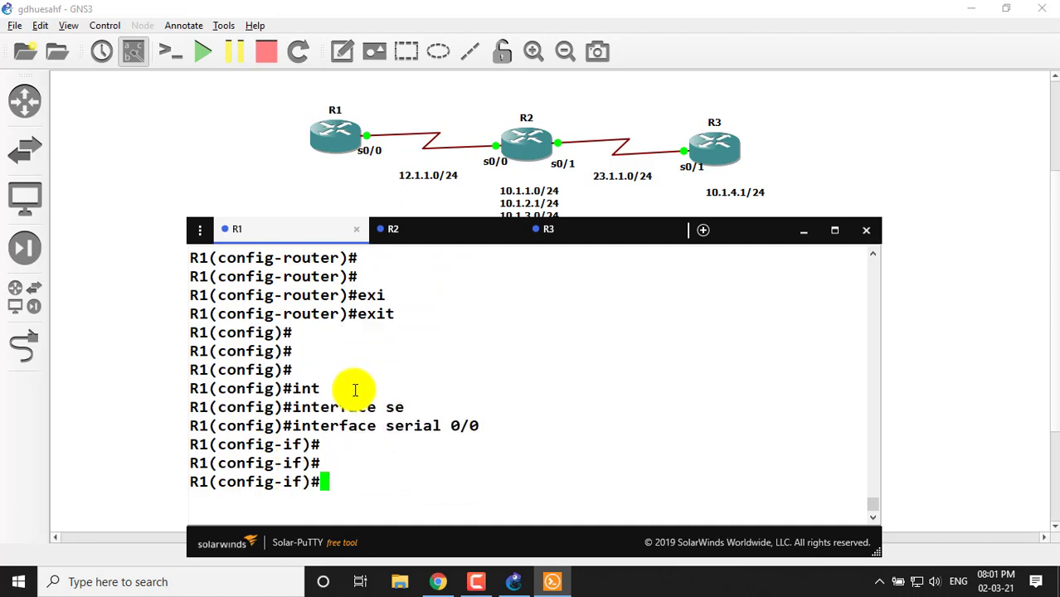
- Begin an ip summary-address command for EIGRP 100 on R1's serial 0/0, leaving it ready for the summary network
type("ip su")
key("Tab")
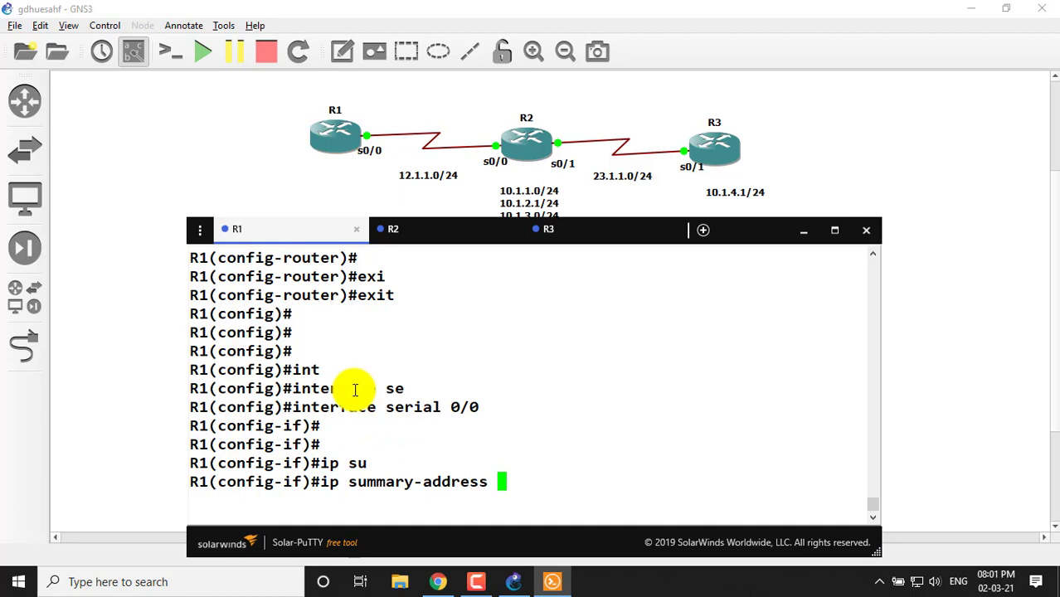
type("r")
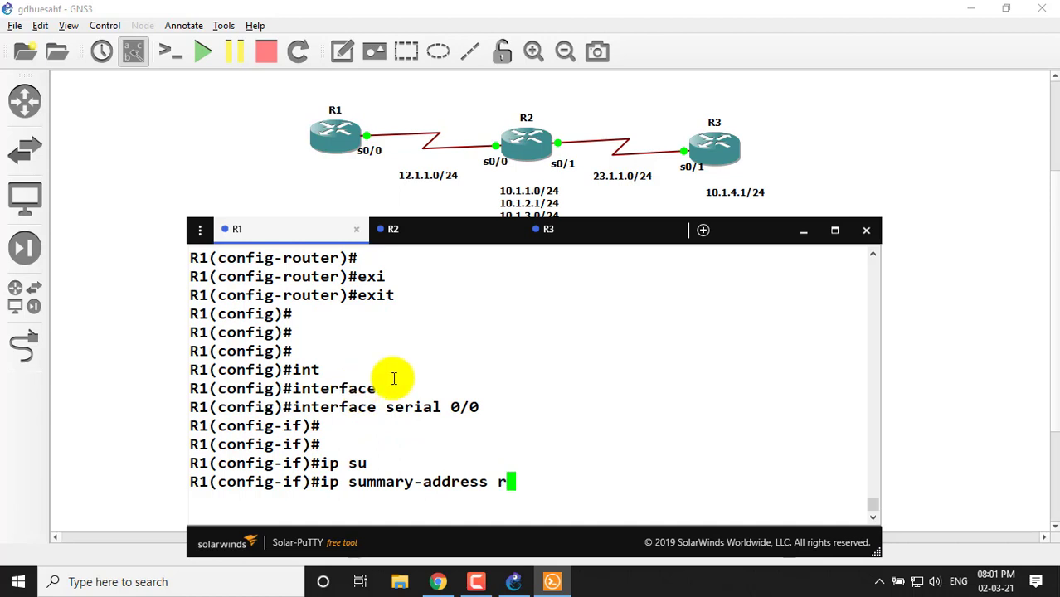
key("BackSpace")
type("e")
key("Tab")
type("100")
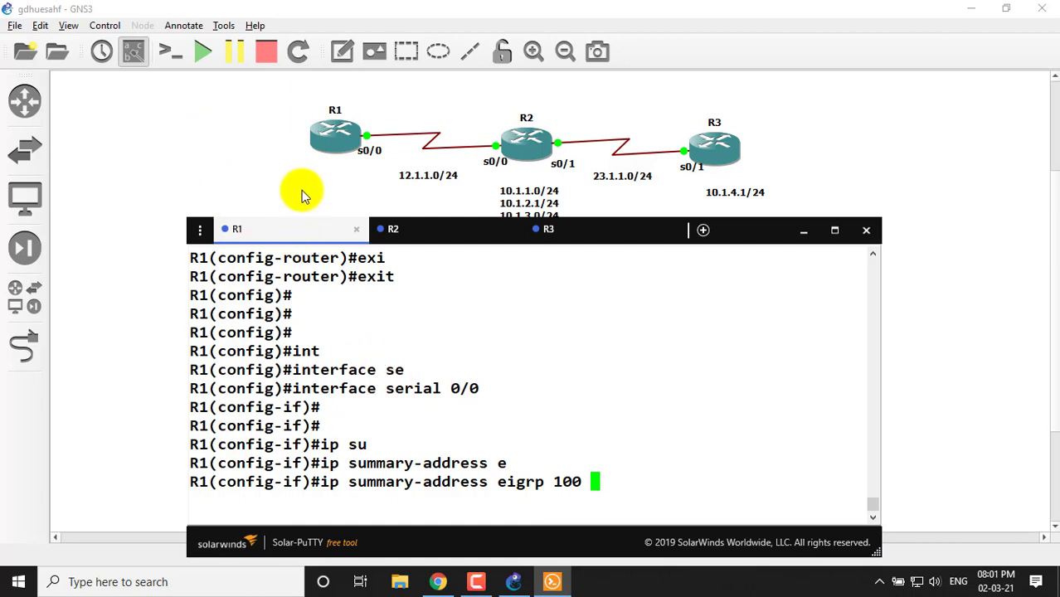
- Add a text note beside R1 in the GNS3 topology listing 172.168.1.1/24, 172.168.2.1/24 and 172.168.3.1/24
left_click(324, 51)
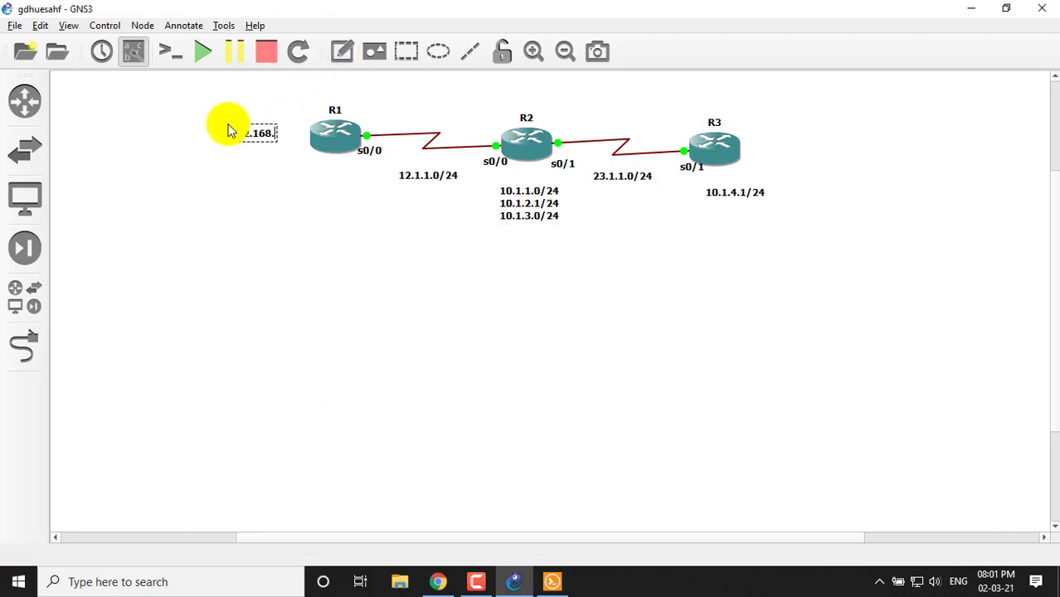
type("4")
key("Return")
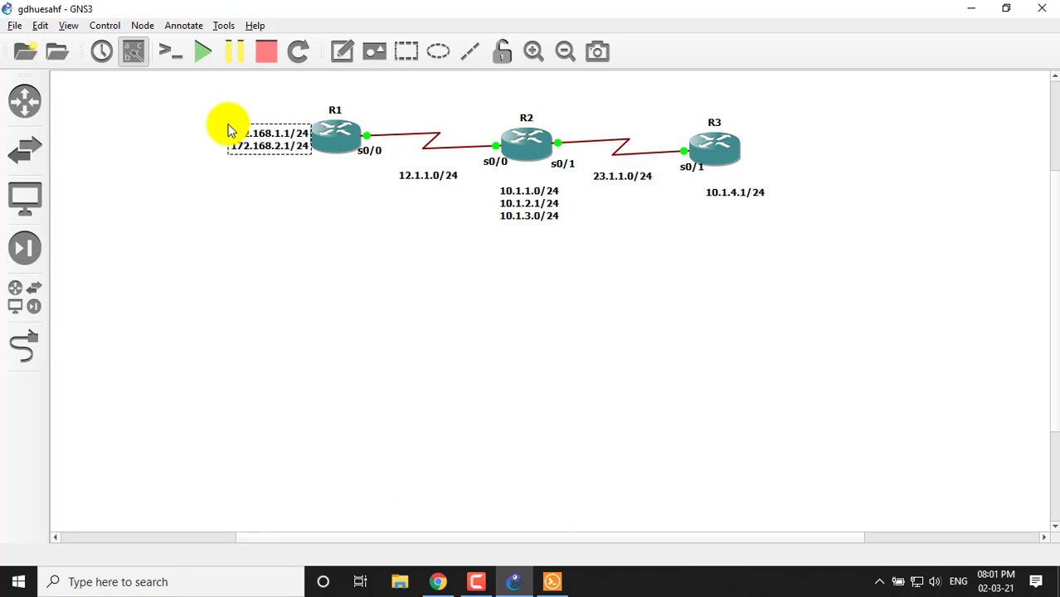
key("Return")
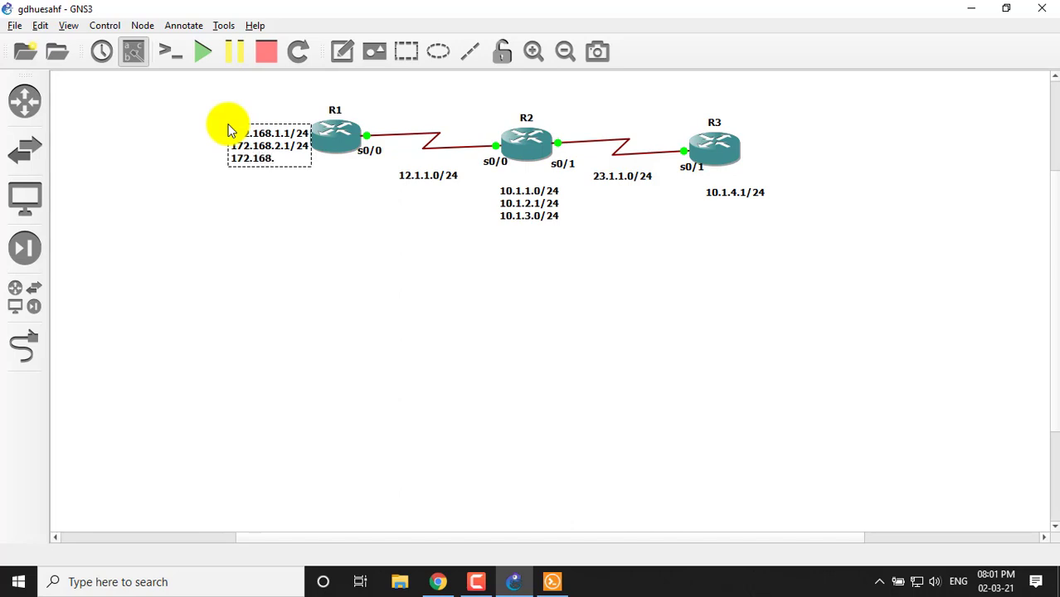
type("4")
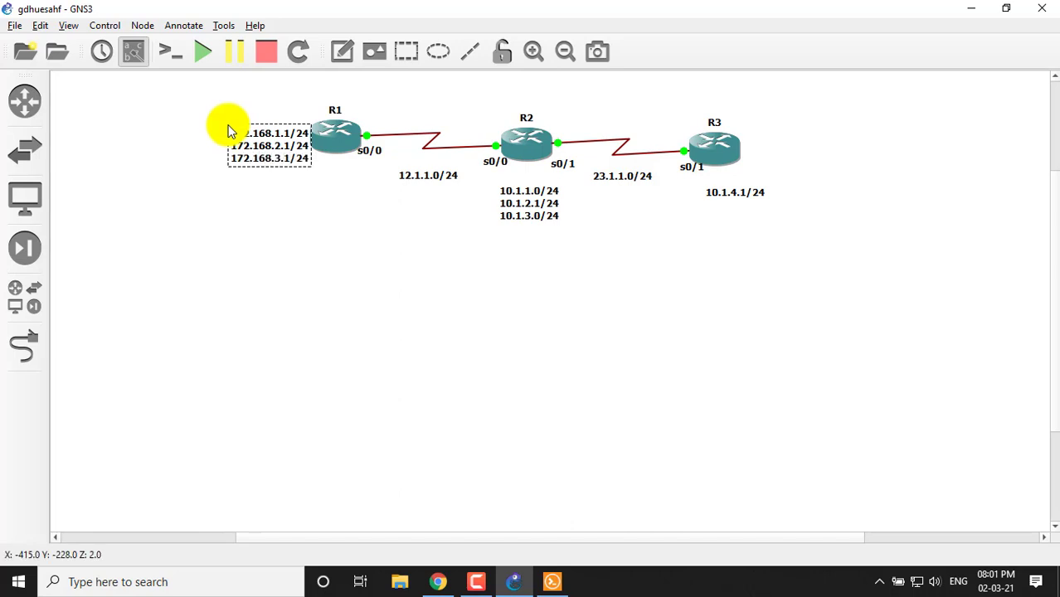
left_click(264, 183)
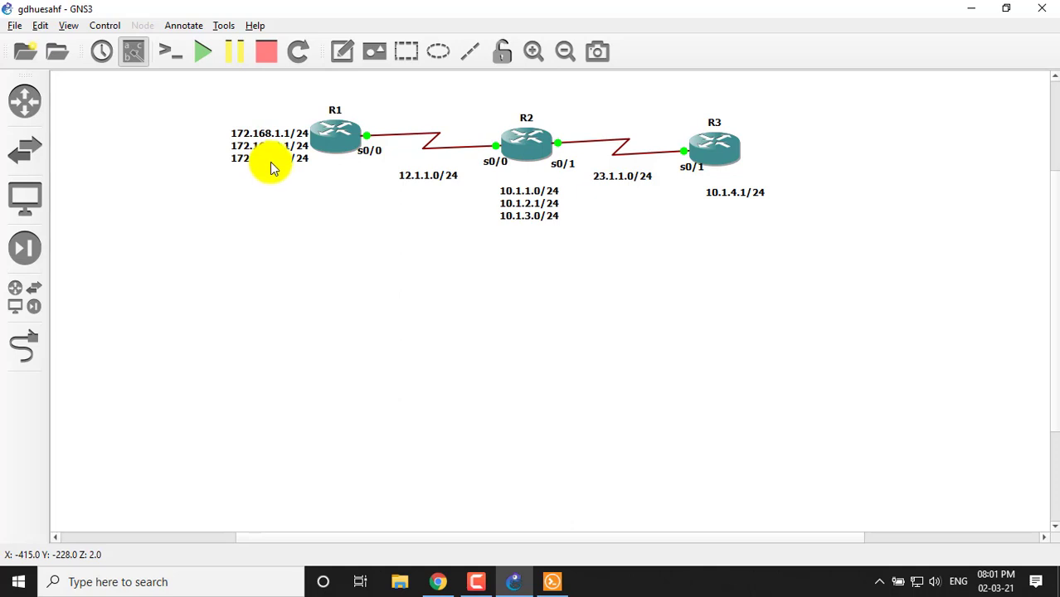
- Return to R1's Solar-PuTTY console, complete the summary with 172.168.0.0 255.255.252.0, and leave configuration mode
left_click(553, 581)
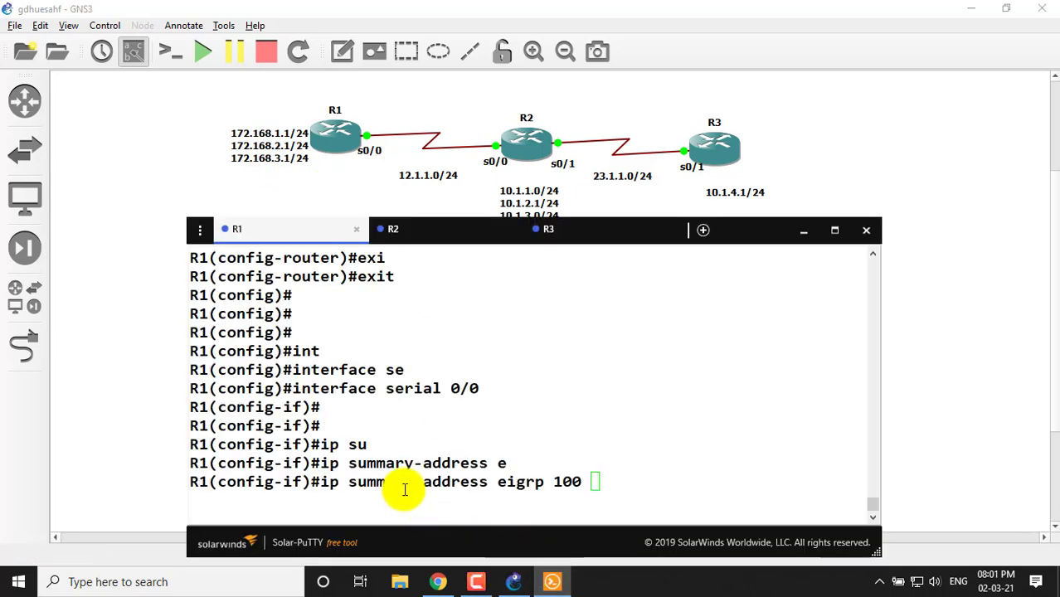
left_click(679, 463)
type("172.16")
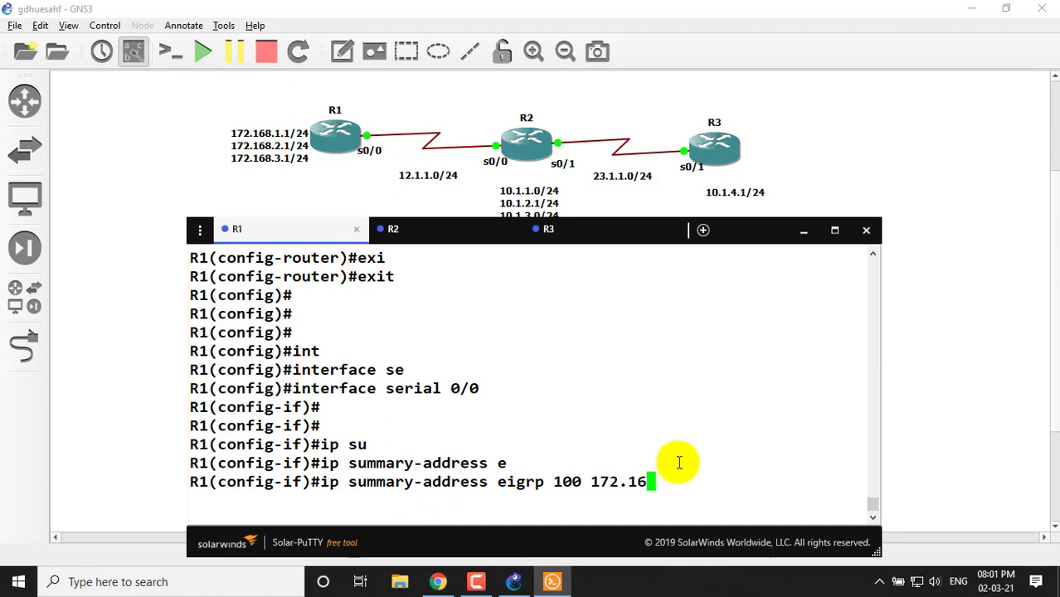
type("8.0.0 255.255")
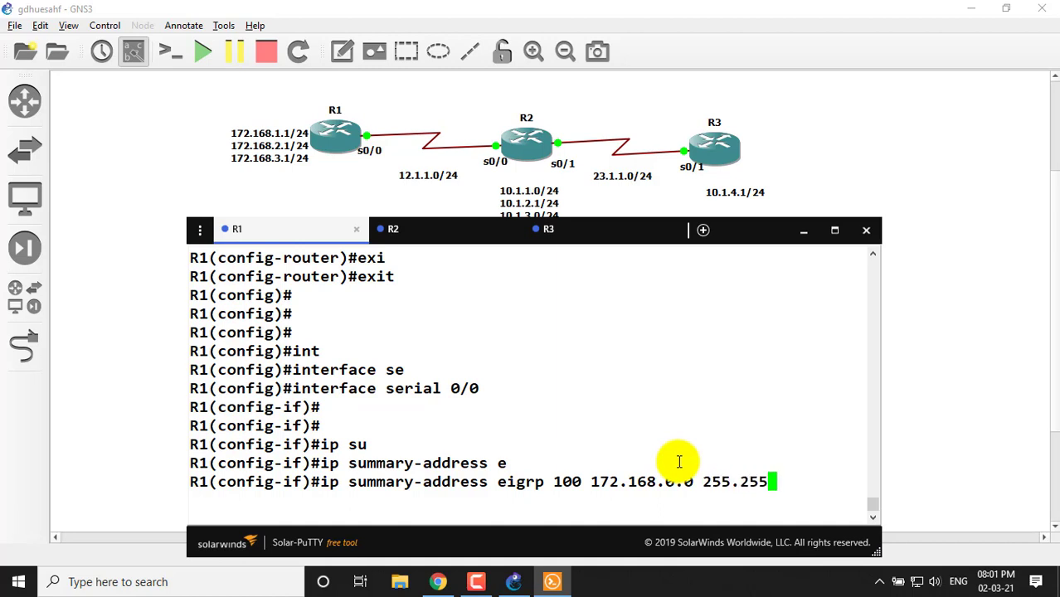
type(".252.0")
key("Return")
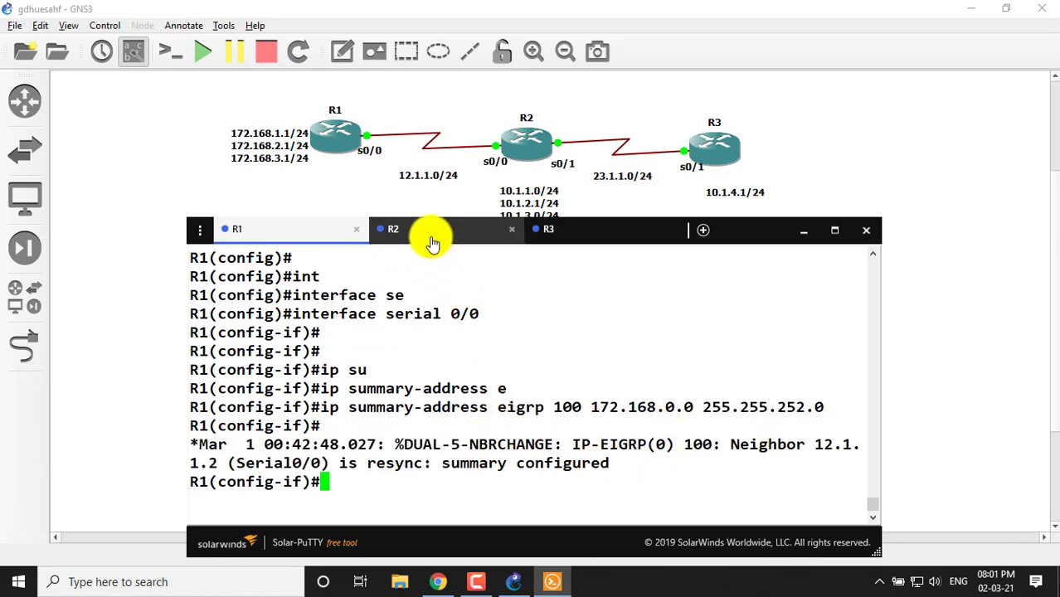
key("ctrl+z")
- Display R1's EIGRP topology table with show ip eigrp topology to check its summary entries
type("sh")
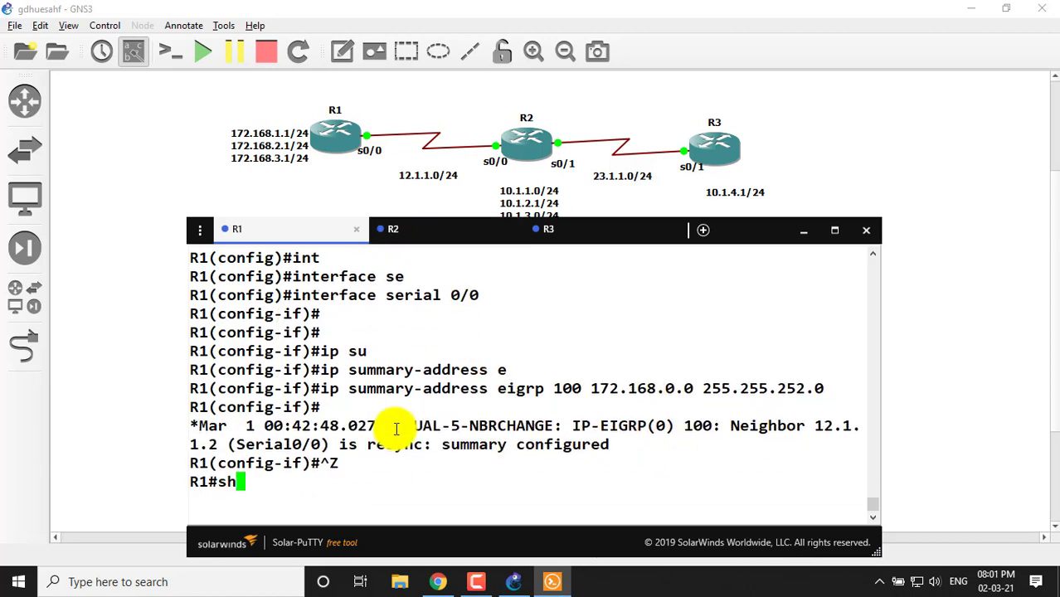
type("o ip ei")
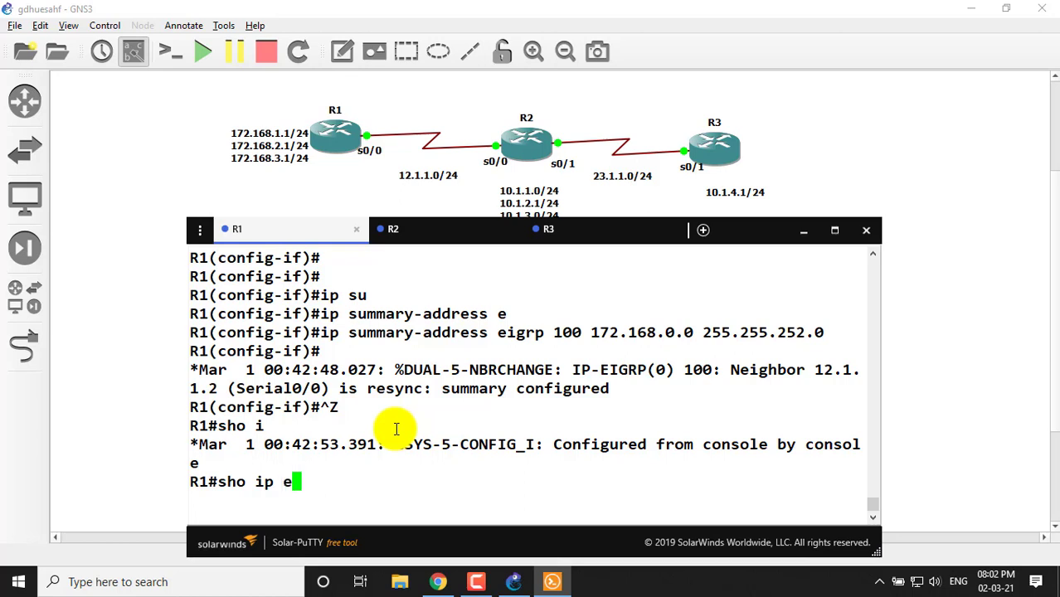
key("Tab")
type("rou")
key("Tab")
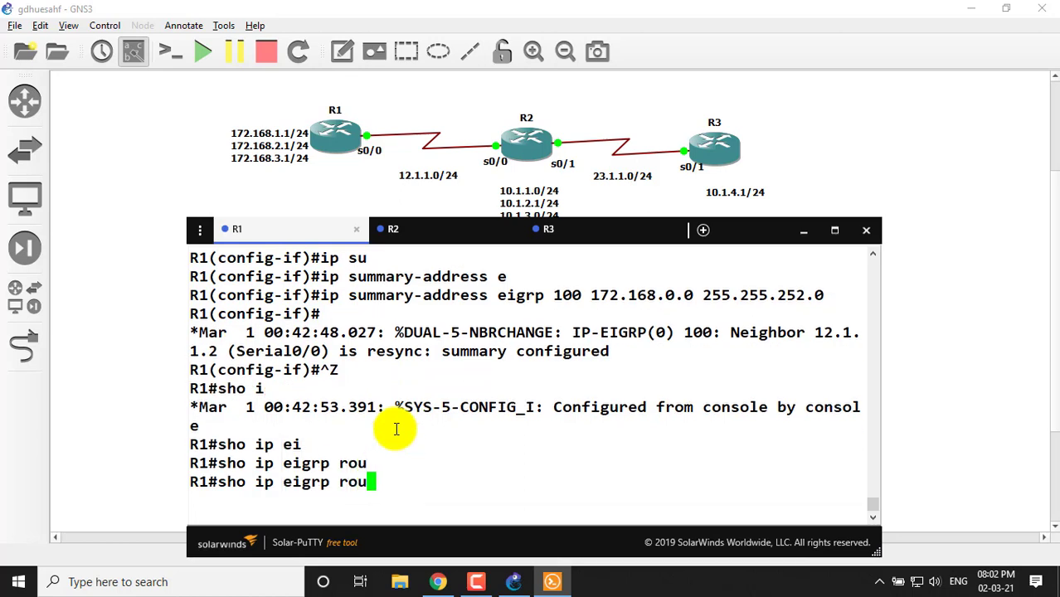
key("Tab")
key("BackSpace")
key("BackSpace")
key("BackSpace")
key("BackSpace")
key("BackSpace")
key("Tab")
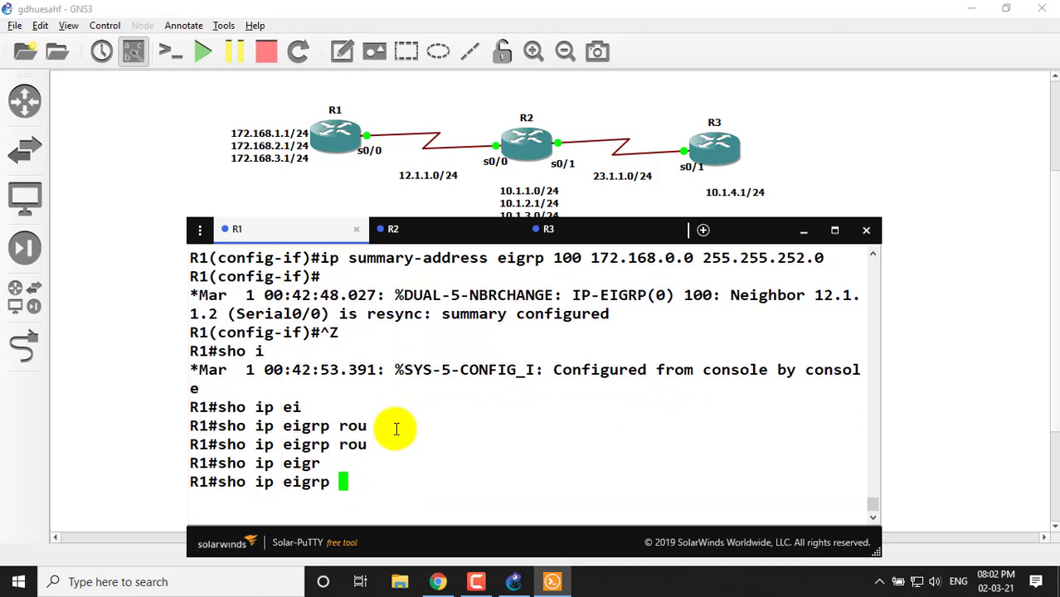
type("to")
key("Tab")
key("Return")
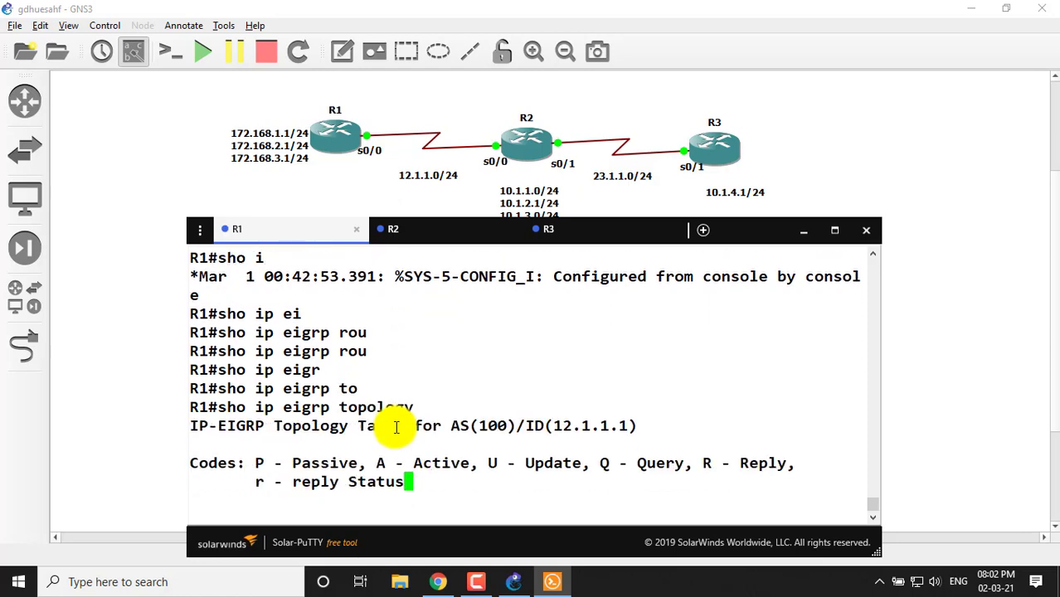
key("Up")
key("Return")
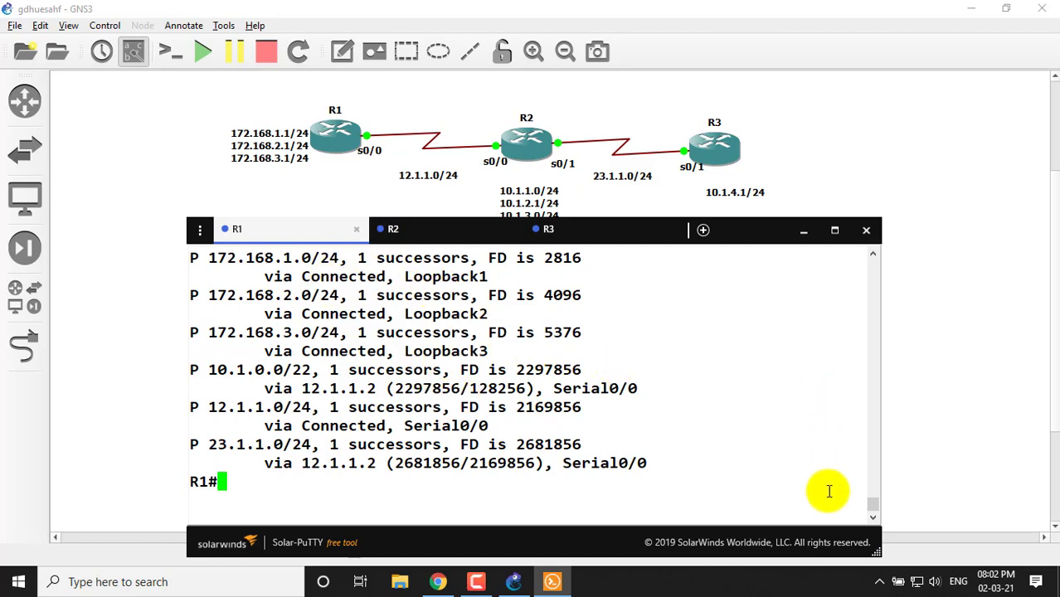
- Examine the 172.168.0.0/22 entry and its Null0 summary path in R1's EIGRP topology output
scroll(867, 492, "up", 4)
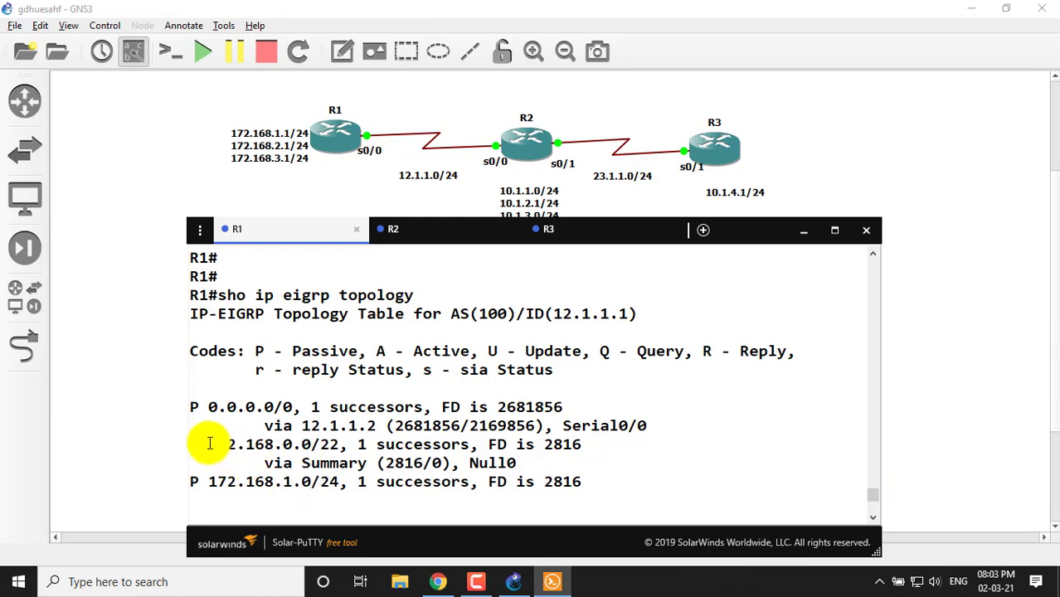
left_click_drag(208, 443, 329, 446)
left_click_drag(256, 462, 521, 462)
left_click(634, 429)
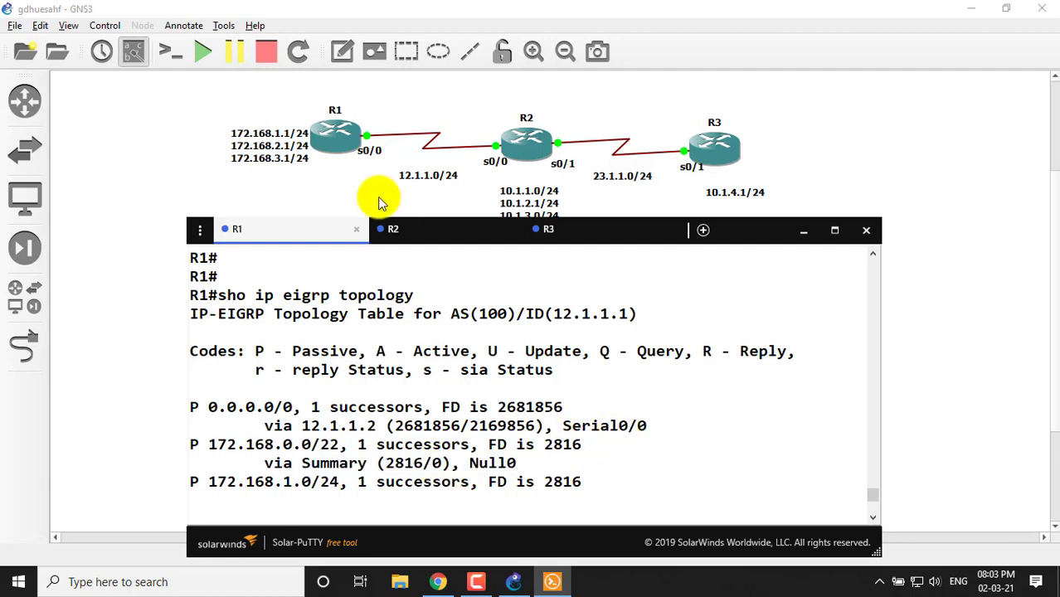
- Display R2's routing table with show ip route and check the 172.168.0.0 route learned from R1
left_click(421, 229)
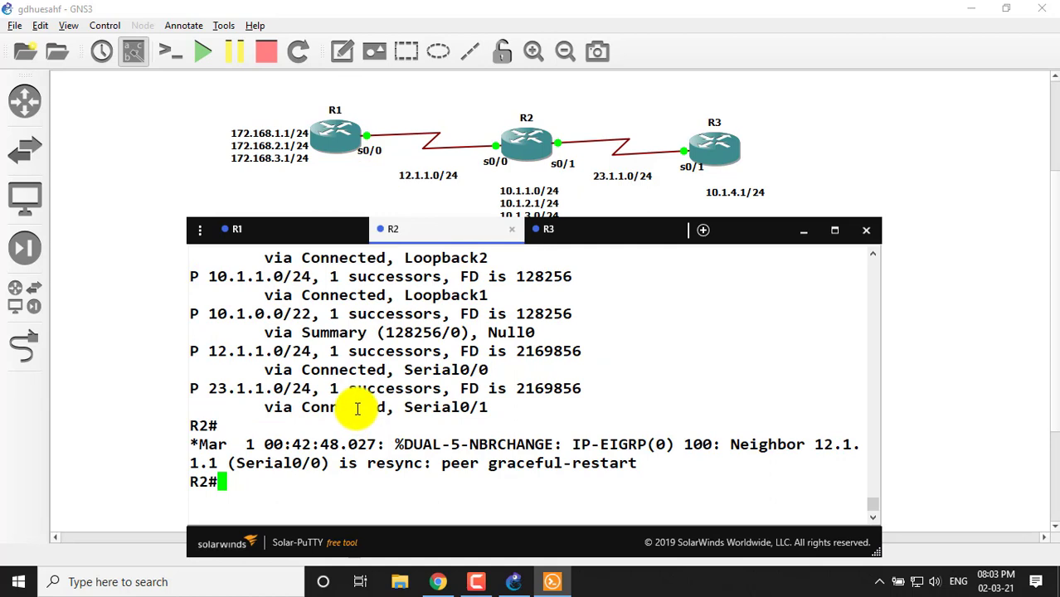
type("sho i")
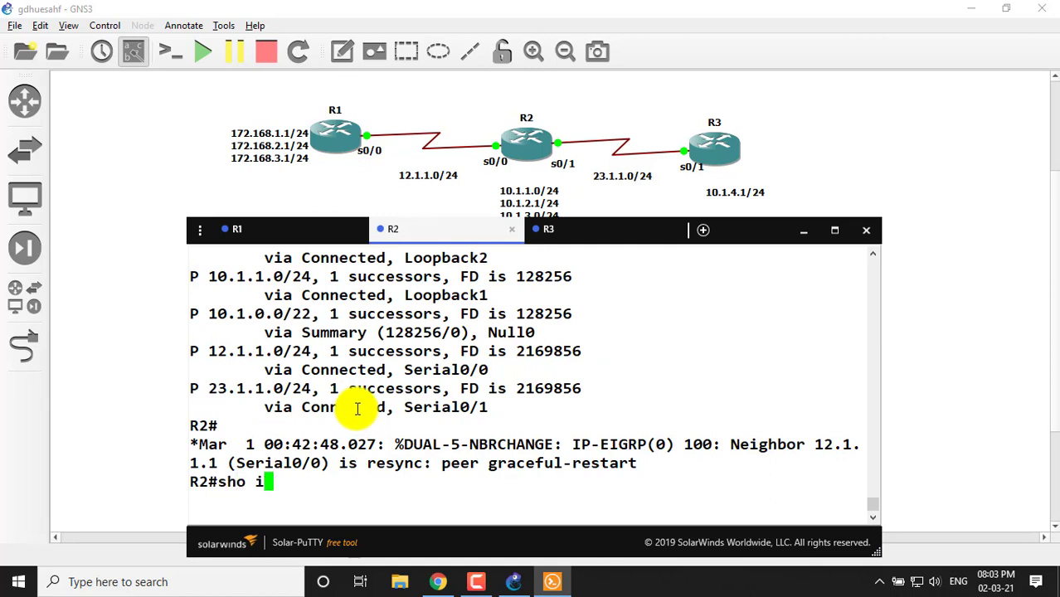
type("p rou")
key("Tab")
key("Return")
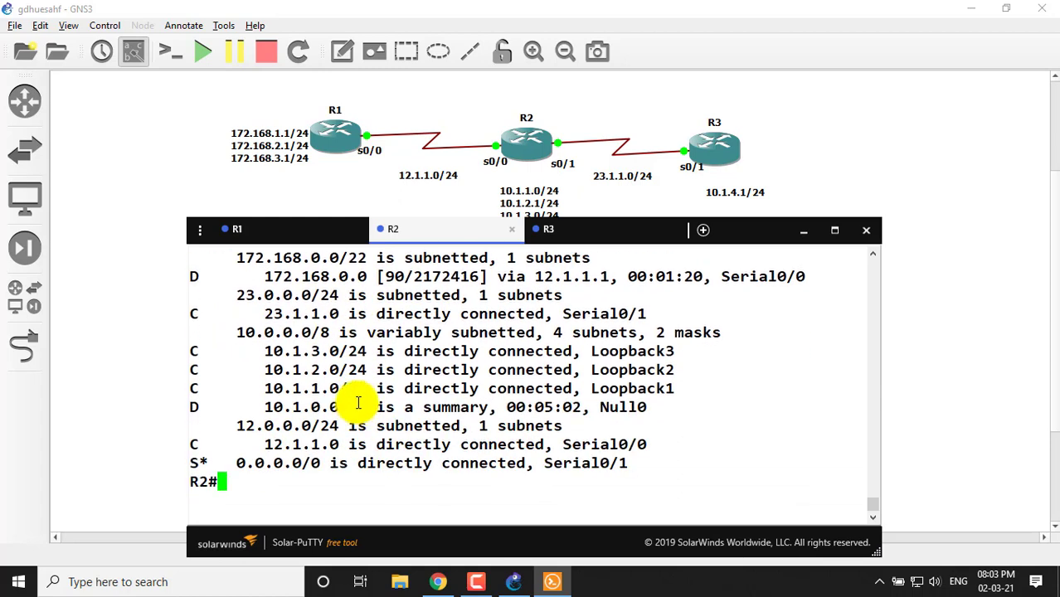
left_click_drag(260, 273, 411, 284)
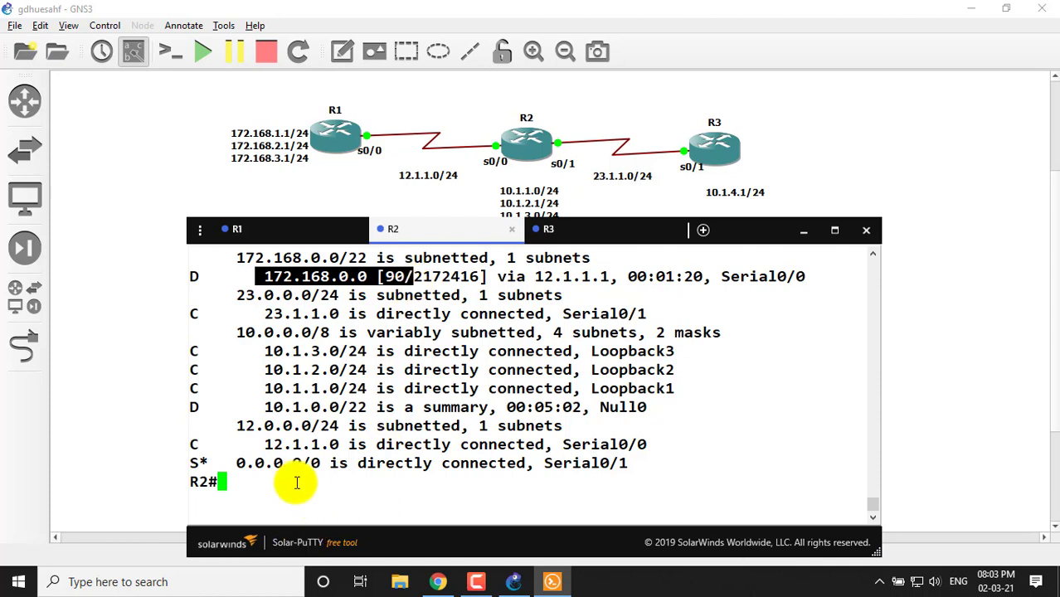
- Ping R1's loopback addresses 172.168.1.1 and 172.168.2.1 from R2 to test reachability through the summary route
type("ping")
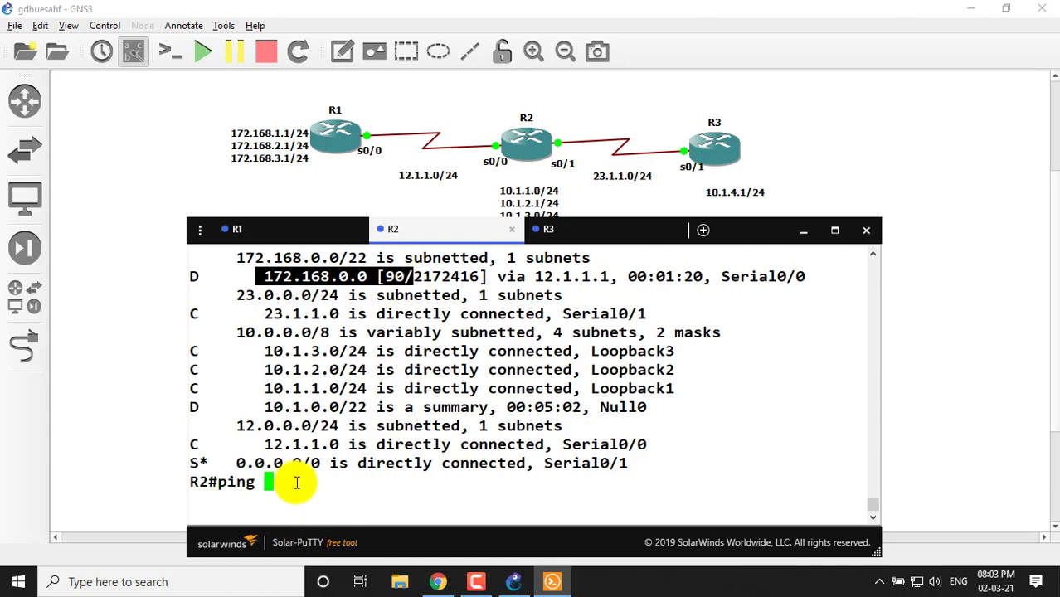
type("68.1.1")
key("Return")
key("Up")
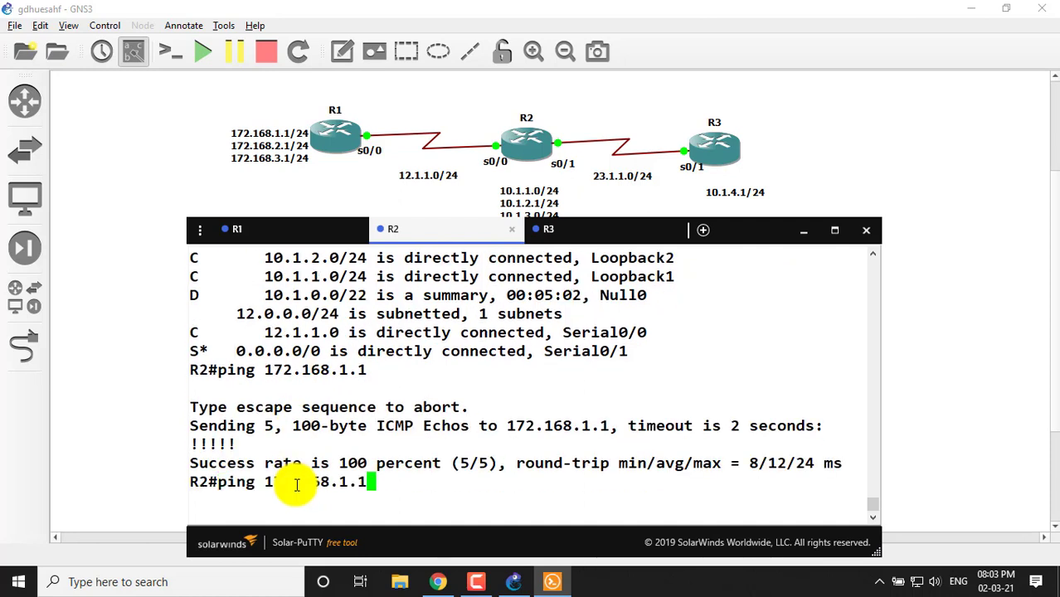
key("BackSpace")
key("BackSpace")
key("BackSpace")
type("2.1")
key("Return")
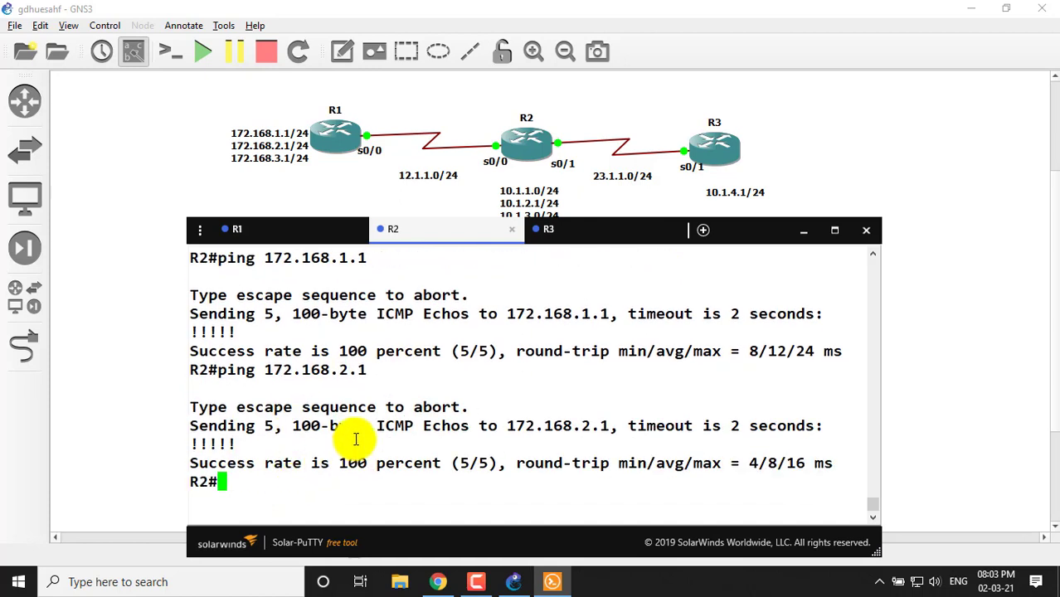